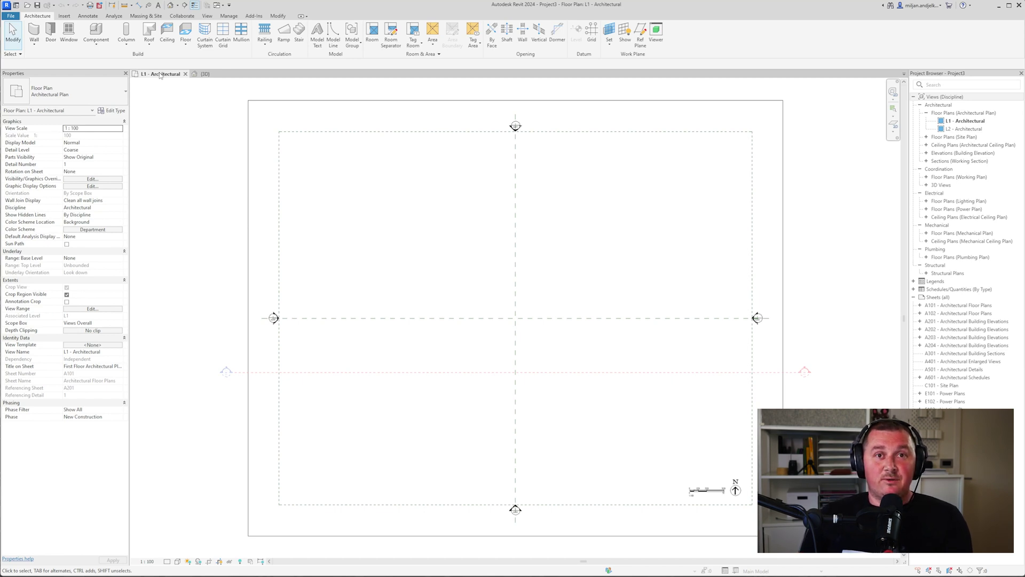
Load the curved mass family 0053_02 into Project3, close the family view and exit mass placement
{"action": "left_click", "coordinate": [205, 74]}
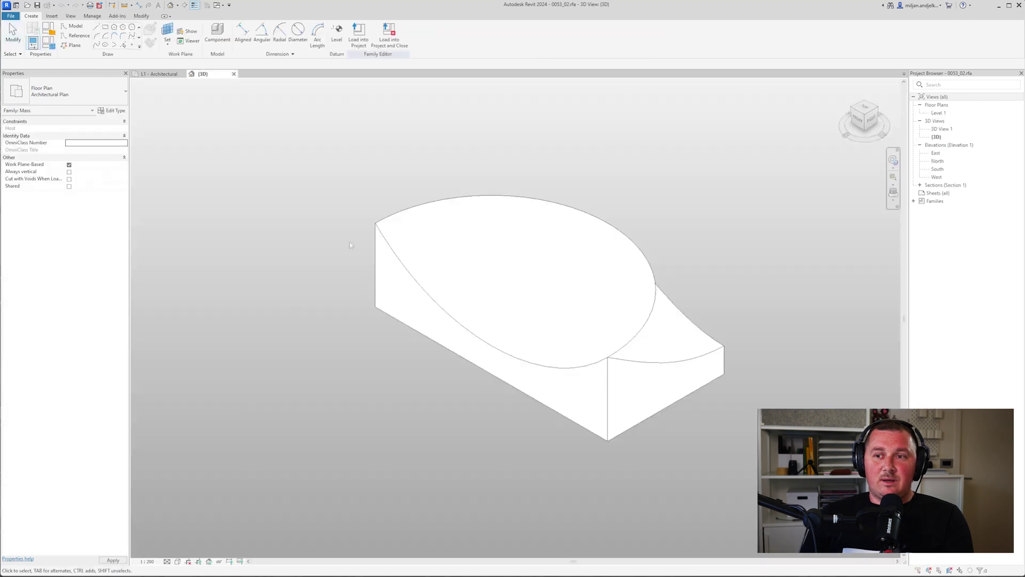
{"action": "middle_click_drag", "start_coordinate": [338, 299], "coordinate": [506, 314], "text": "shift"}
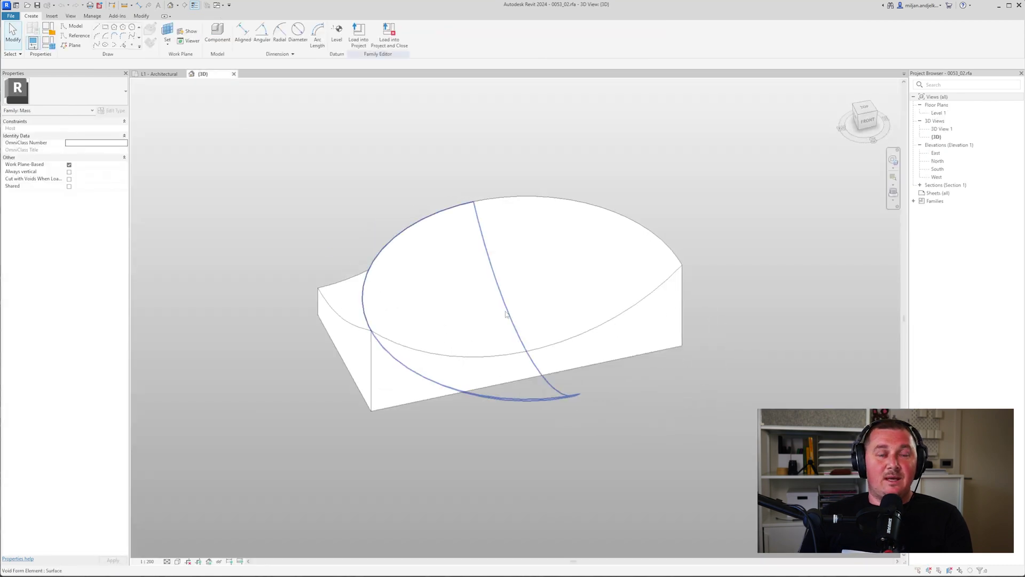
{"action": "middle_click_drag", "start_coordinate": [360, 279], "coordinate": [343, 274]}
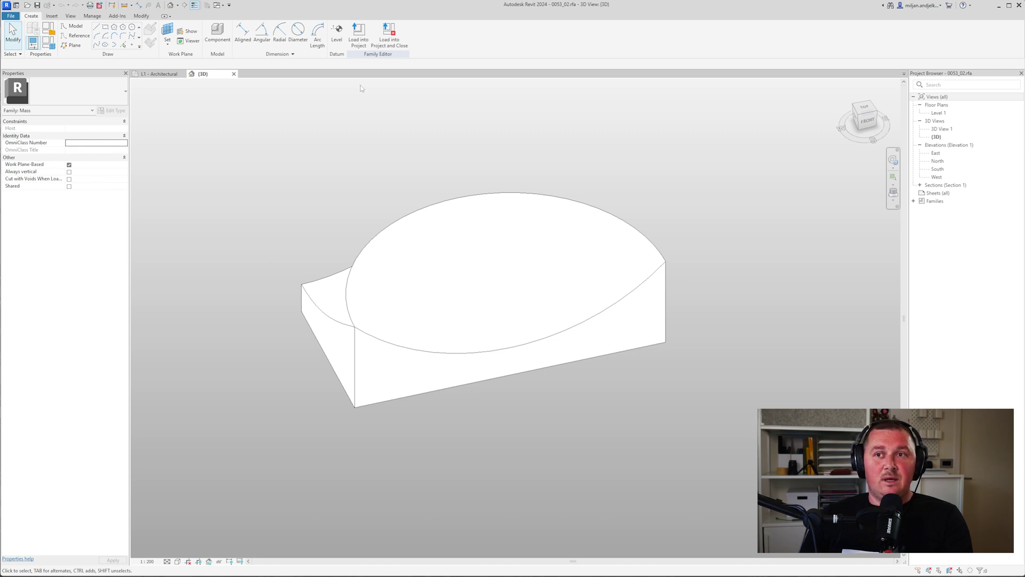
{"action": "left_click", "coordinate": [359, 34]}
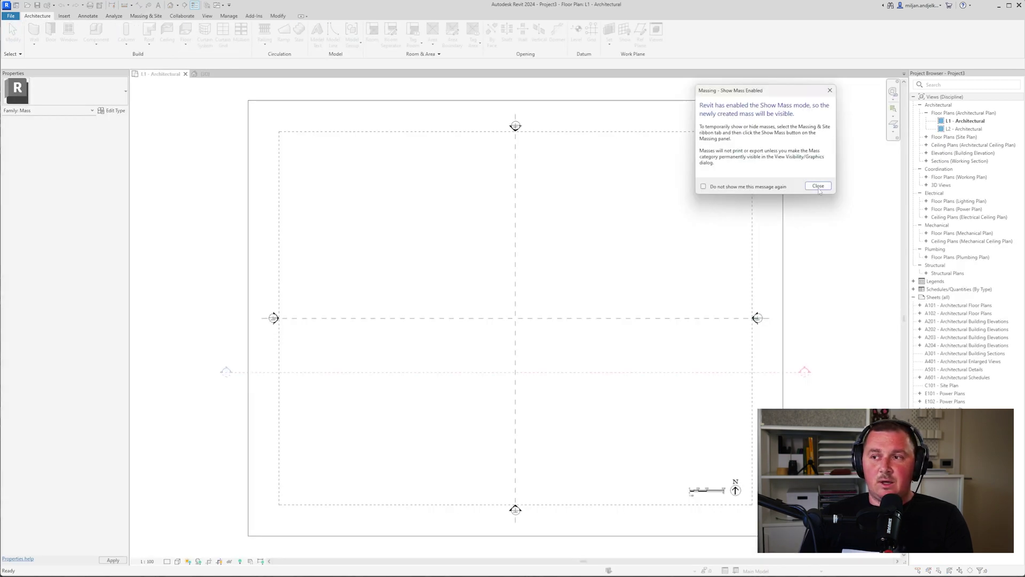
{"action": "left_click", "coordinate": [818, 187]}
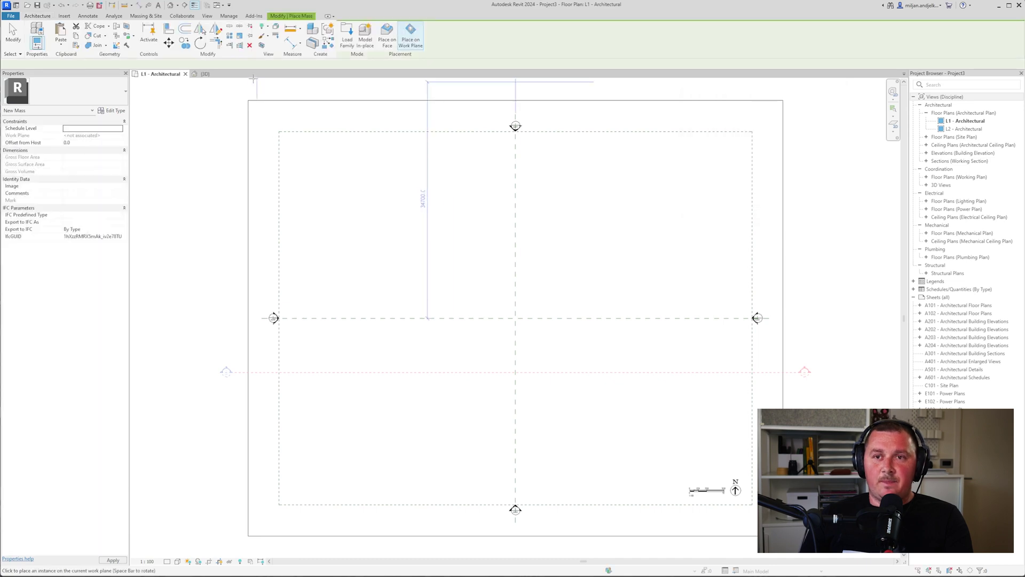
{"action": "left_click", "coordinate": [237, 74]}
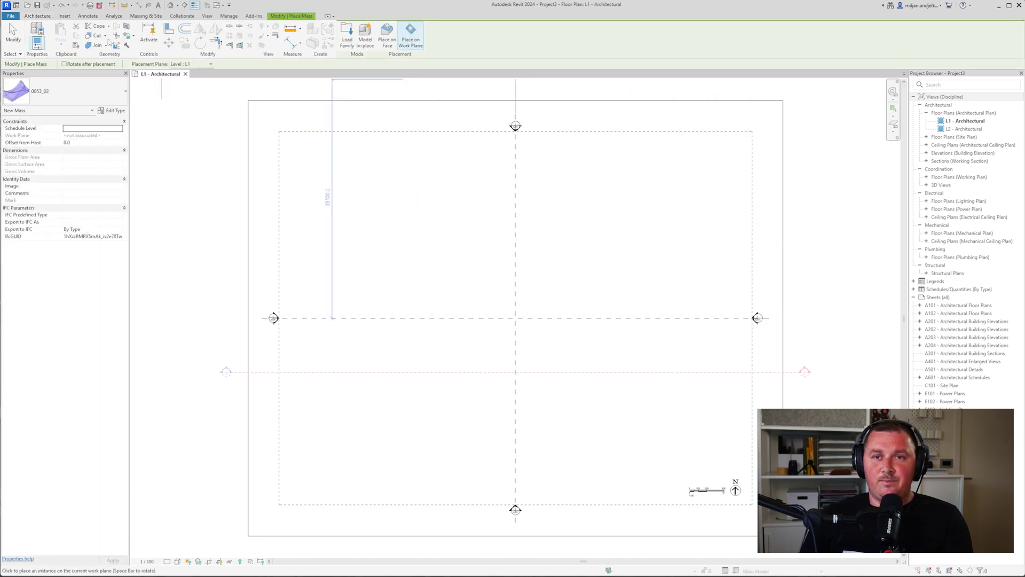
{"action": "left_click", "coordinate": [13, 33]}
Place the 0053_02 mass on level L2 near the middle of the scope boxes in the default 3D view
{"action": "left_click", "coordinate": [171, 6]}
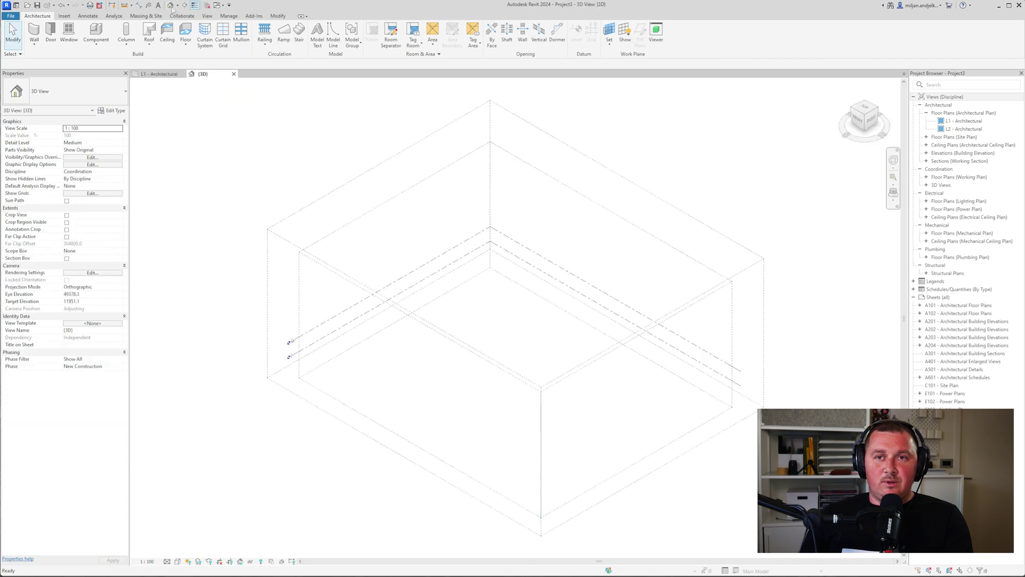
{"action": "middle_click_drag", "start_coordinate": [462, 363], "coordinate": [406, 283], "text": "shift"}
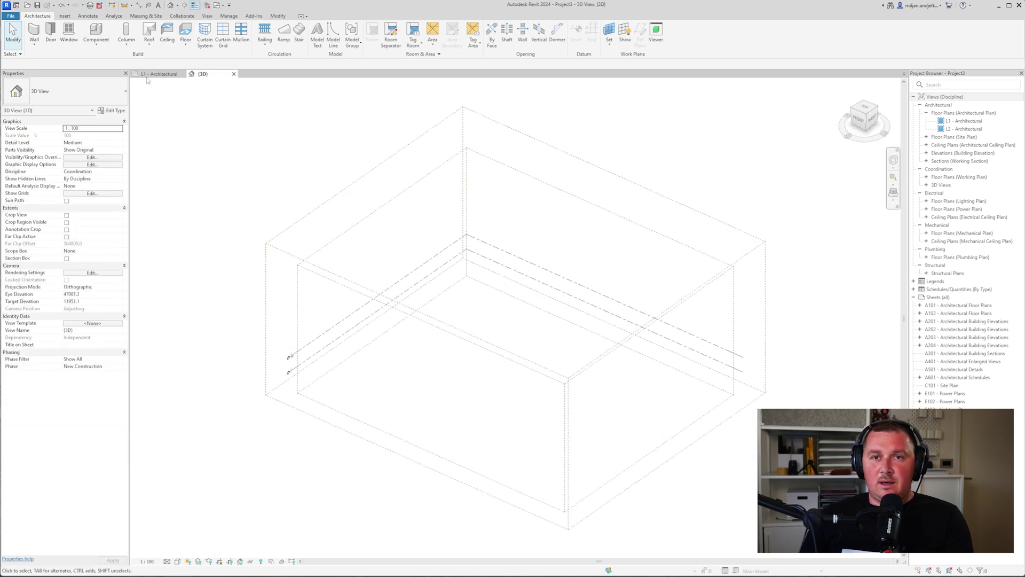
{"action": "left_click", "coordinate": [101, 49]}
{"action": "left_click", "coordinate": [104, 59]}
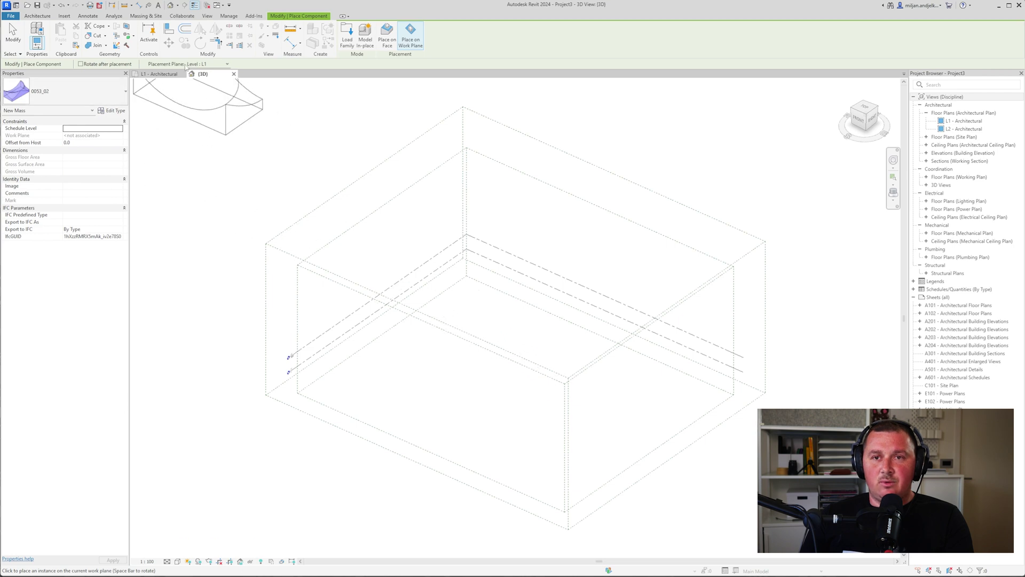
{"action": "left_click", "coordinate": [214, 65]}
{"action": "left_click", "coordinate": [203, 78]}
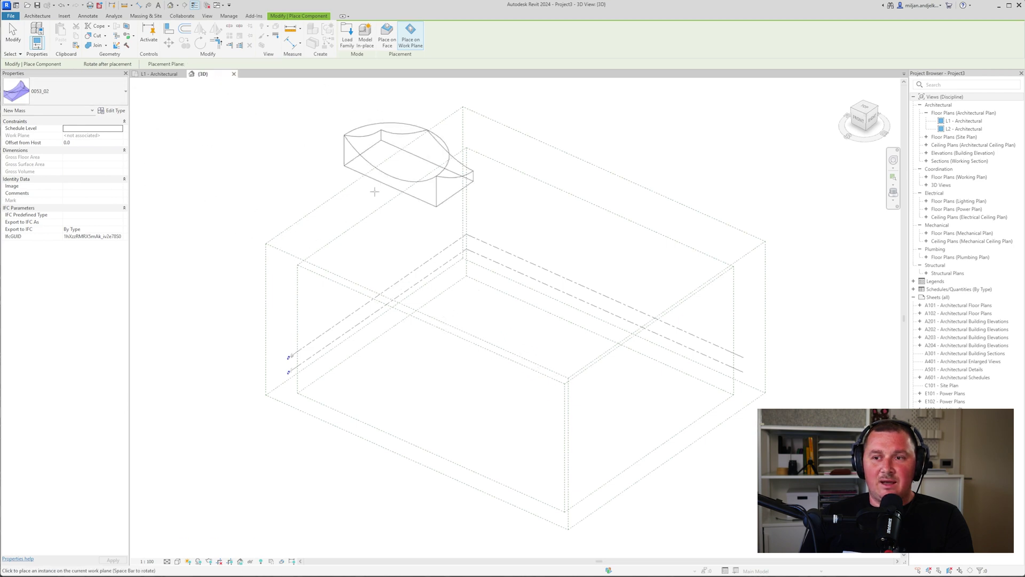
{"action": "middle_click_drag", "start_coordinate": [445, 336], "coordinate": [424, 322]}
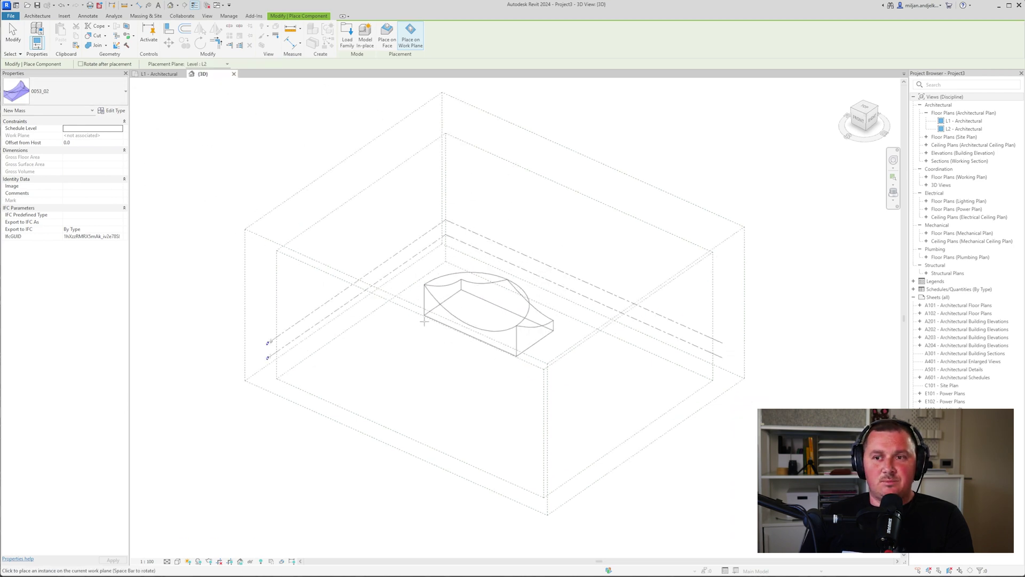
{"action": "key", "text": "Escape"}
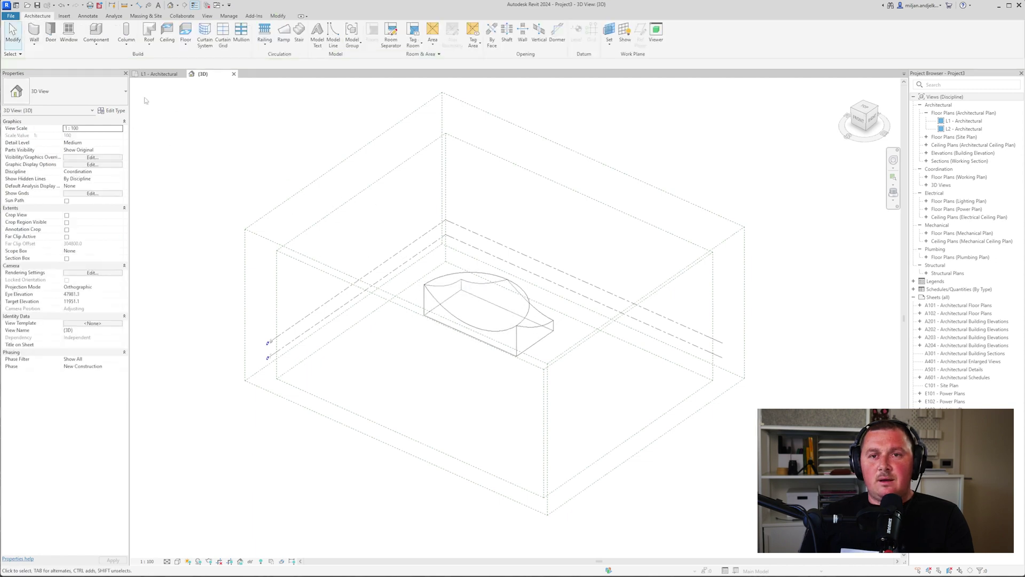
Open the West building elevation from its marker in the L1 - Architectural floor plan
{"action": "left_click", "coordinate": [169, 75]}
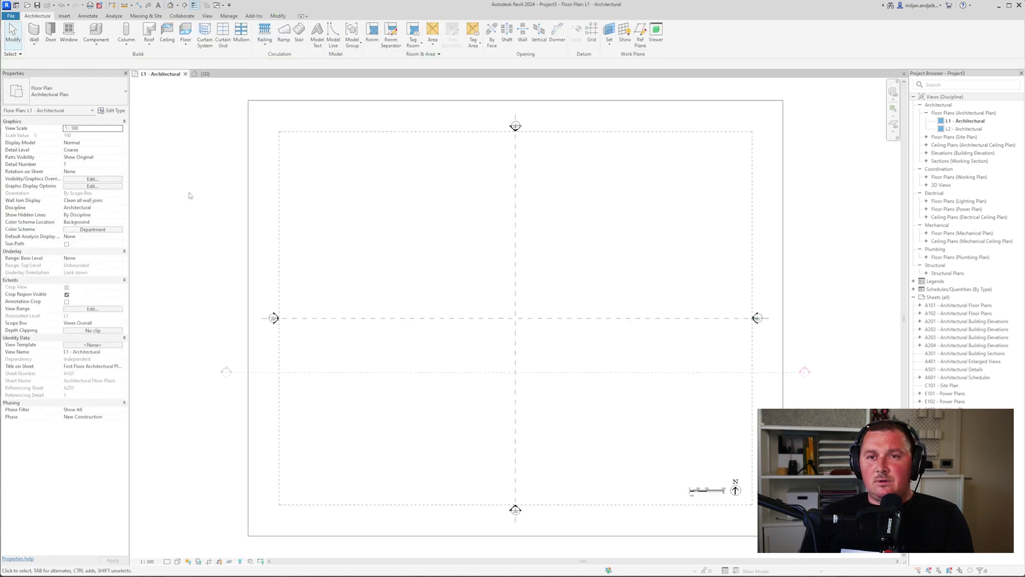
{"action": "left_click", "coordinate": [273, 320]}
{"action": "right_click", "coordinate": [274, 322]}
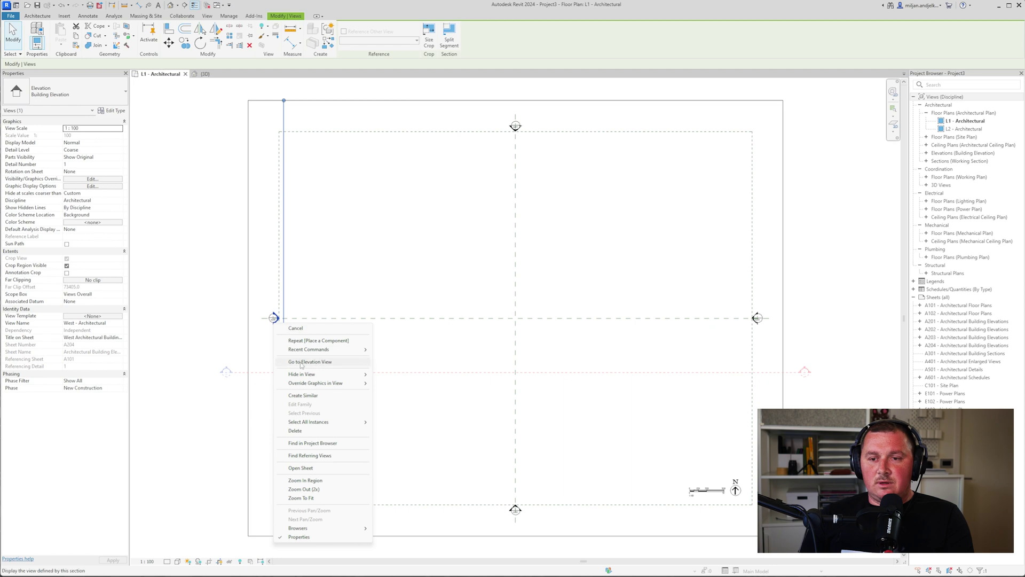
{"action": "left_click", "coordinate": [301, 362]}
{"action": "scroll", "coordinate": [479, 392], "scroll_direction": "up", "scroll_amount": 3}
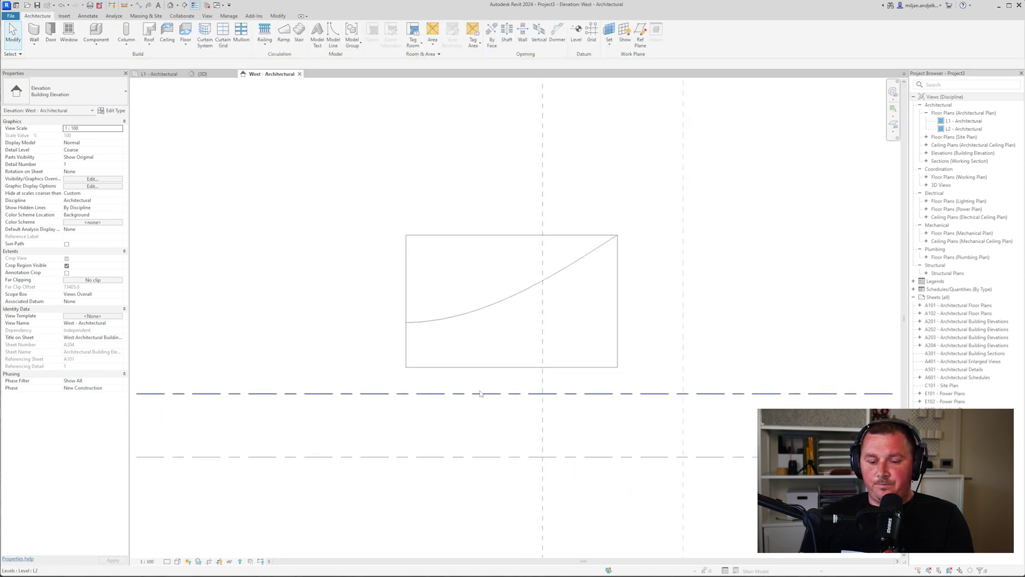
Align the base of the mass with level L2 and close the West elevation
{"action": "key", "text": "a"}
{"action": "key", "text": "l"}
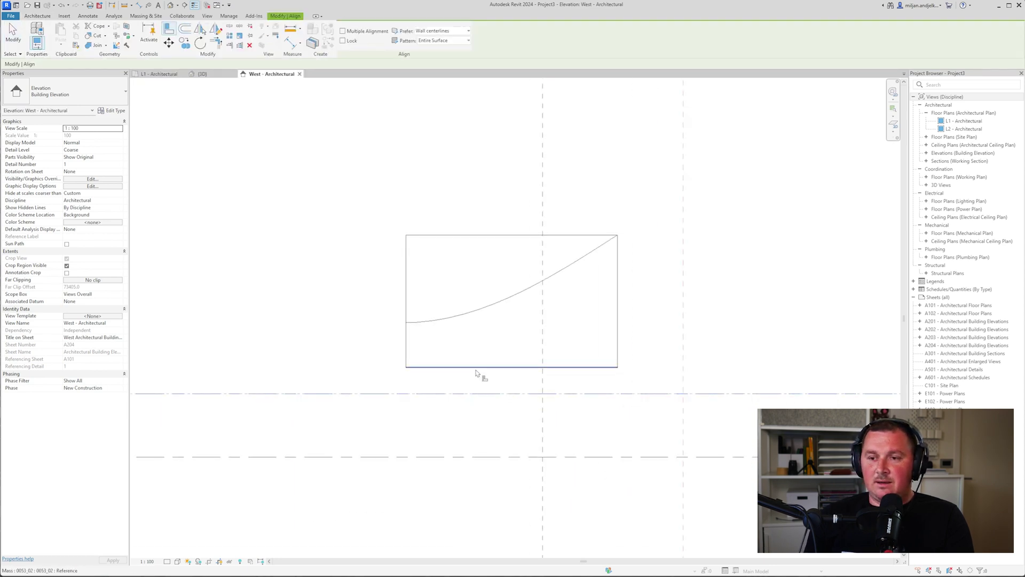
{"action": "left_click", "coordinate": [481, 367]}
{"action": "left_click", "coordinate": [480, 394]}
{"action": "key", "text": "Escape"}
{"action": "key", "text": "Escape"}
{"action": "scroll", "coordinate": [441, 347], "scroll_direction": "down", "scroll_amount": 5}
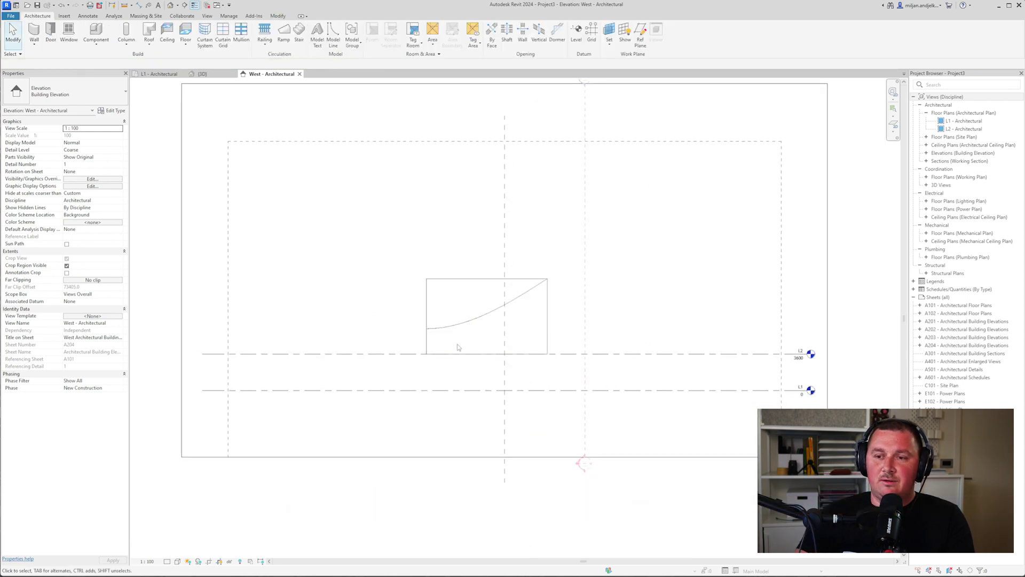
{"action": "left_click", "coordinate": [200, 73]}
{"action": "left_click", "coordinate": [270, 74]}
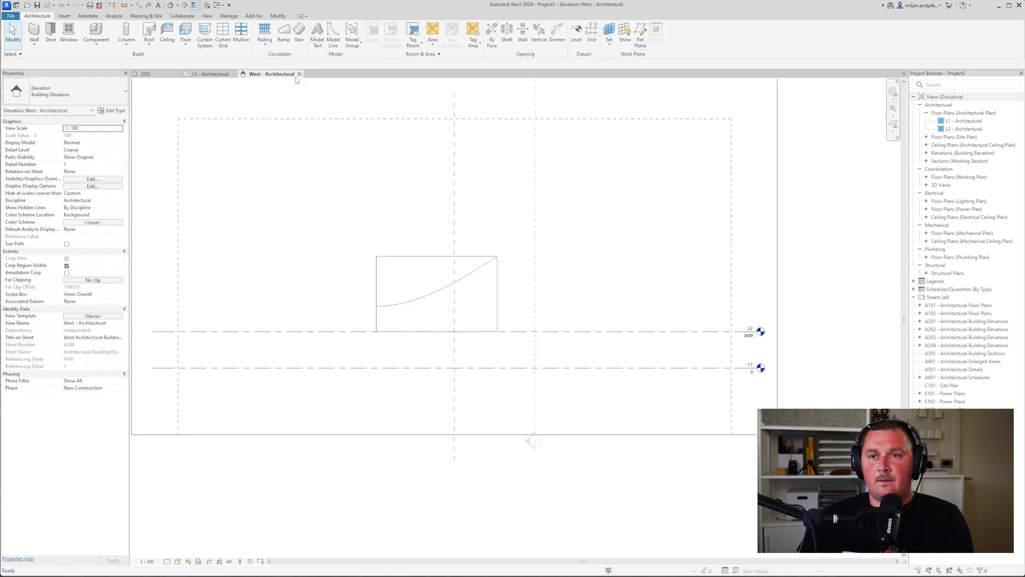
{"action": "left_click", "coordinate": [300, 73]}
Move the mass in the L2 - Architectural floor plan so it is centred on the two crossing dashed reference lines
{"action": "left_click", "coordinate": [956, 130]}
{"action": "double_click", "coordinate": [954, 130]}
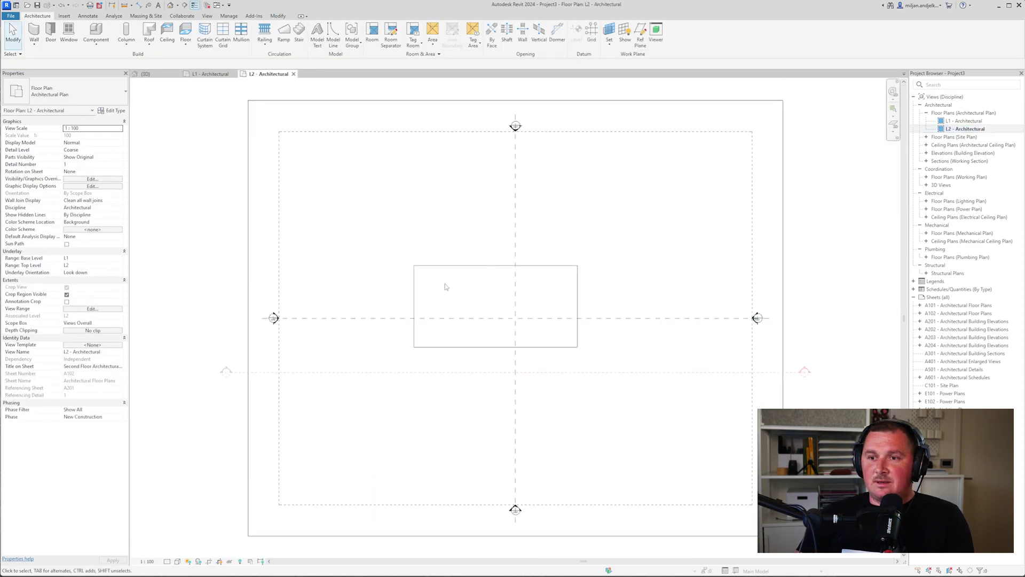
{"action": "scroll", "coordinate": [521, 374], "scroll_direction": "up", "scroll_amount": 3}
{"action": "left_click", "coordinate": [553, 319]}
{"action": "left_click_drag", "start_coordinate": [553, 319], "coordinate": [600, 338]}
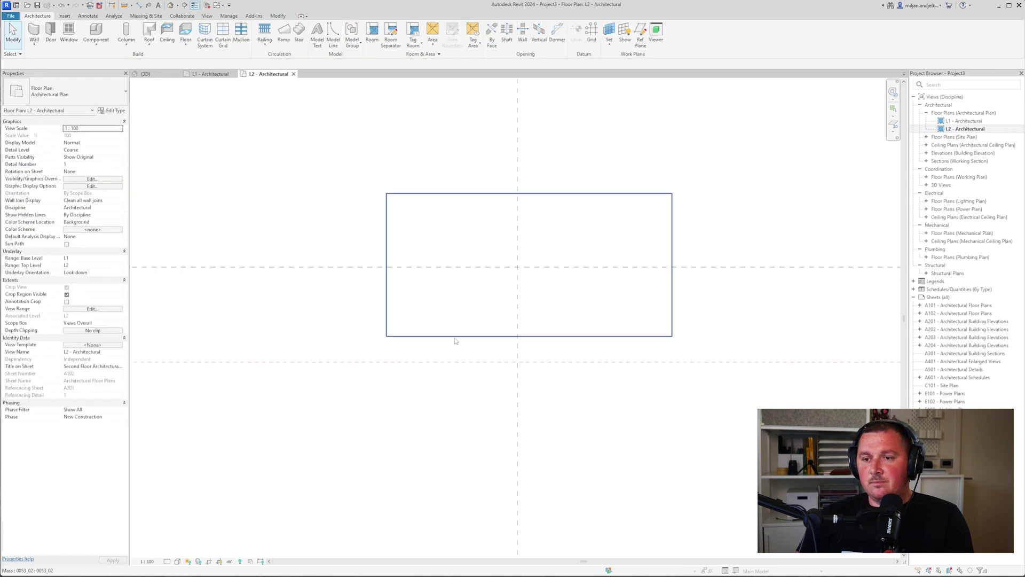
{"action": "left_click_drag", "start_coordinate": [458, 337], "coordinate": [444, 340]}
Set the underlay base level of the L1 - Architectural floor plan to L2
{"action": "left_click", "coordinate": [210, 74]}
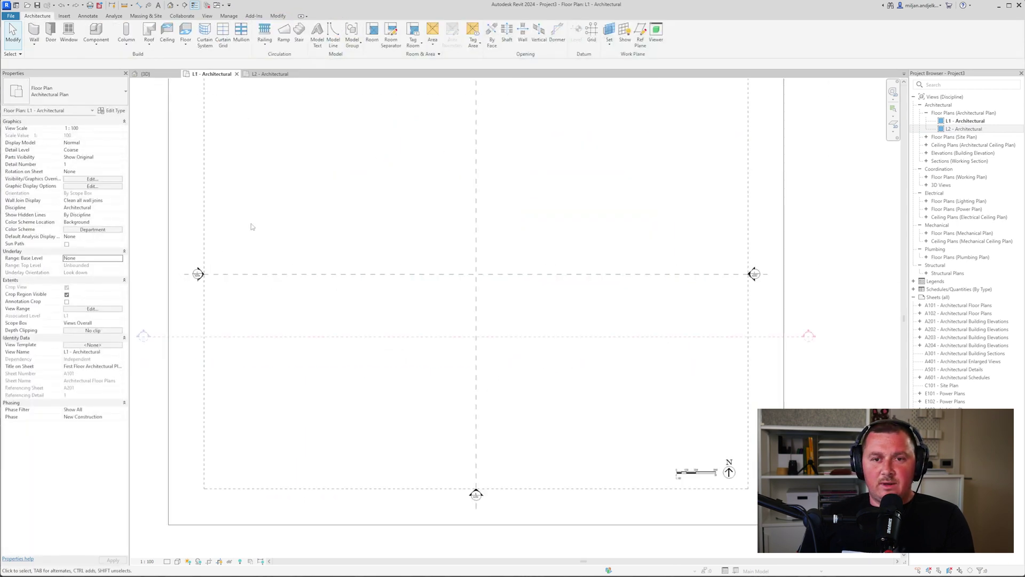
{"action": "left_click", "coordinate": [120, 258]}
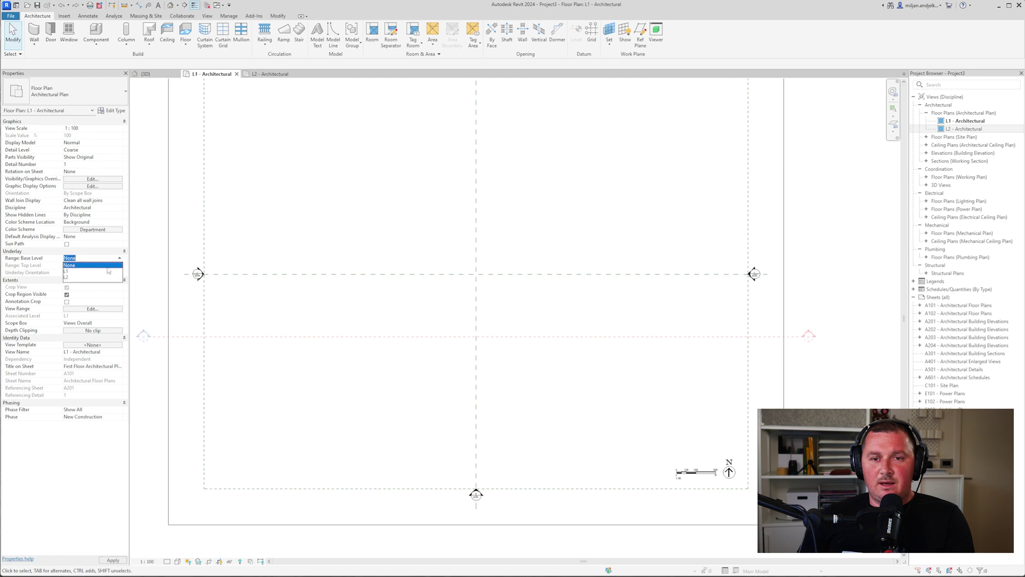
{"action": "left_click", "coordinate": [91, 280]}
{"action": "scroll", "coordinate": [459, 269], "scroll_direction": "up", "scroll_amount": 2}
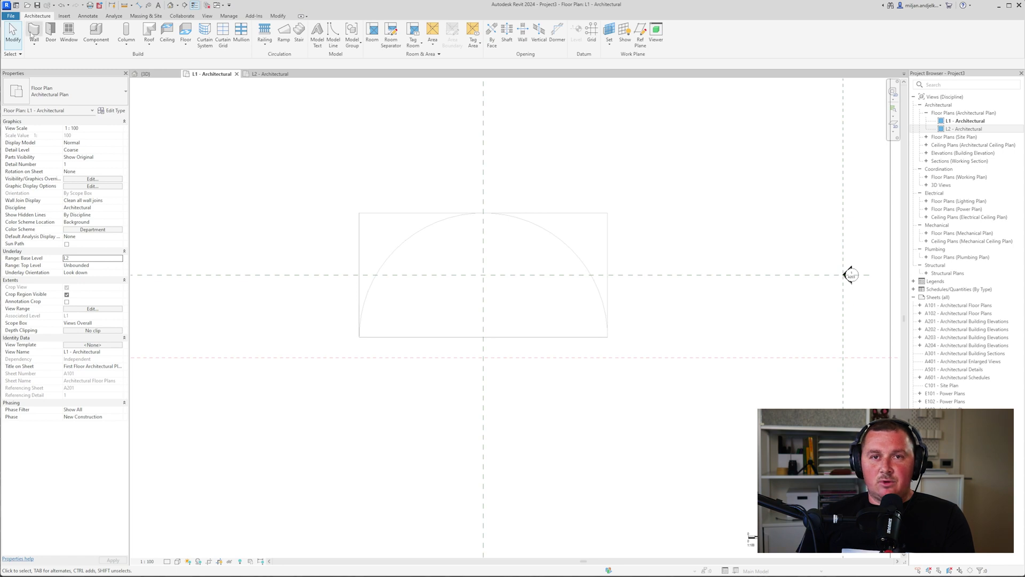
Start a new wall with the _Not Defined curtain wall type and duplicate that type under a new name ending in 01
{"action": "left_click", "coordinate": [32, 32]}
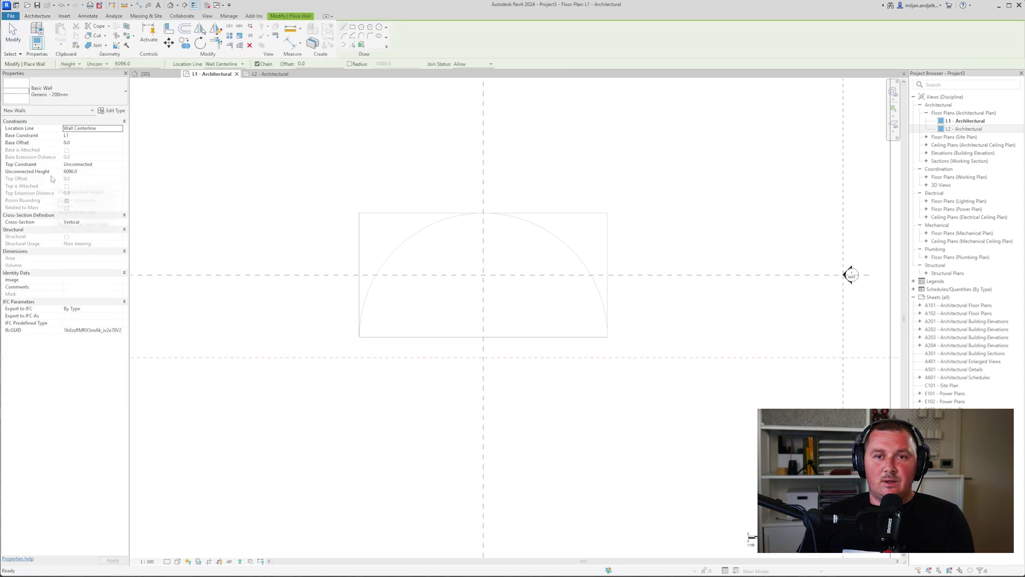
{"action": "left_click", "coordinate": [62, 94]}
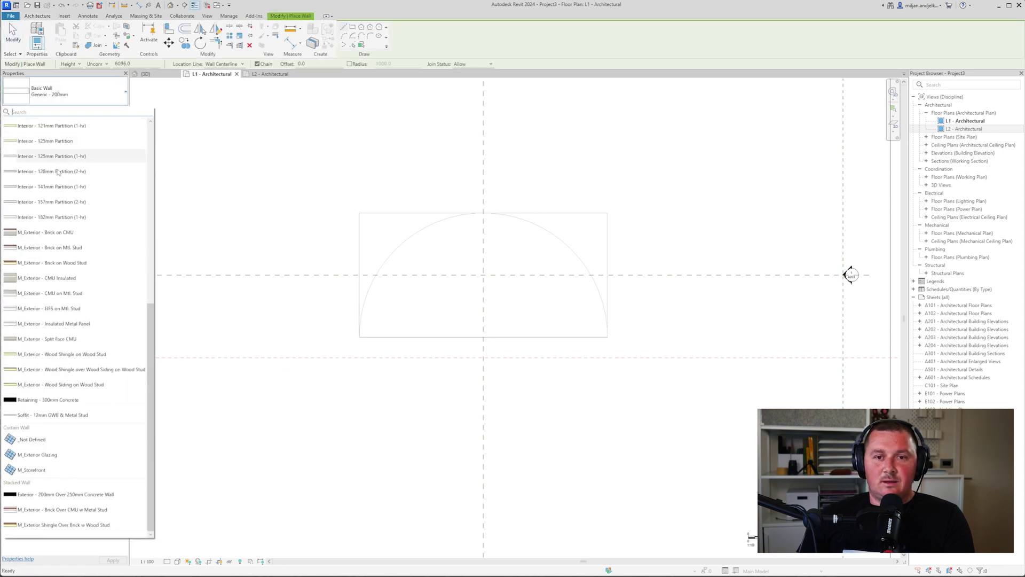
{"action": "left_click", "coordinate": [32, 439]}
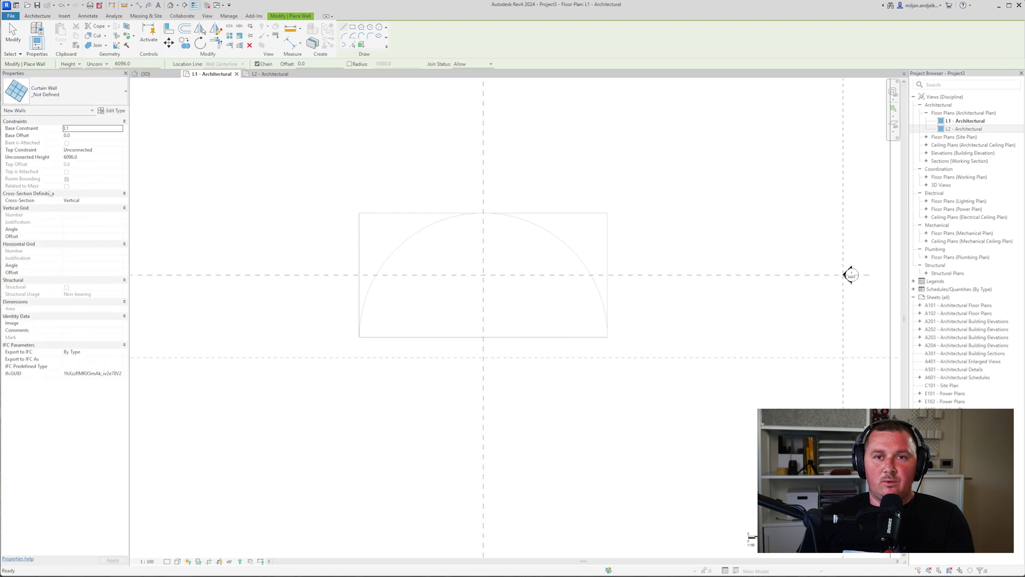
{"action": "left_click", "coordinate": [112, 110]}
{"action": "left_click_drag", "start_coordinate": [600, 104], "coordinate": [432, 79]}
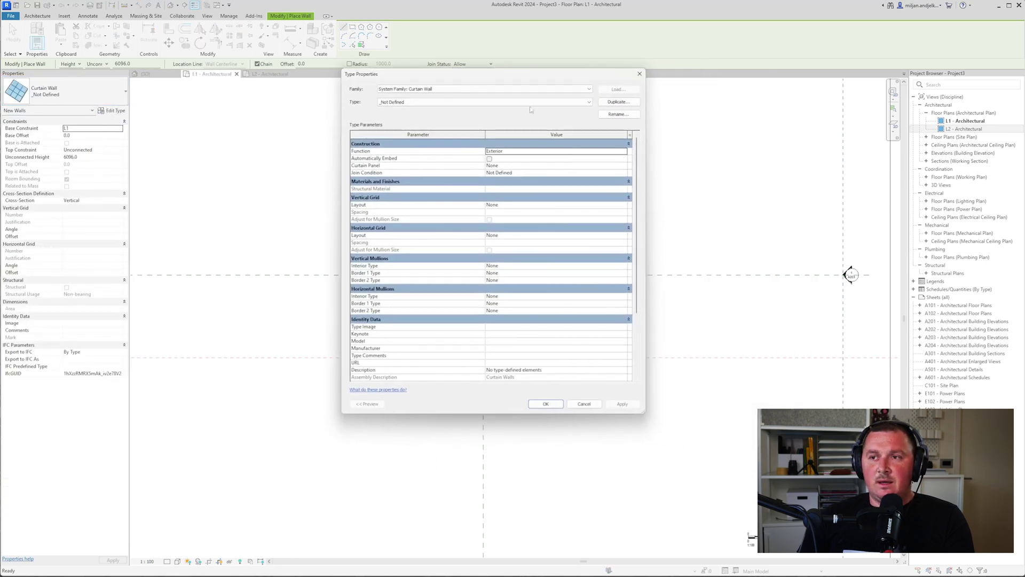
{"action": "left_click", "coordinate": [617, 102]}
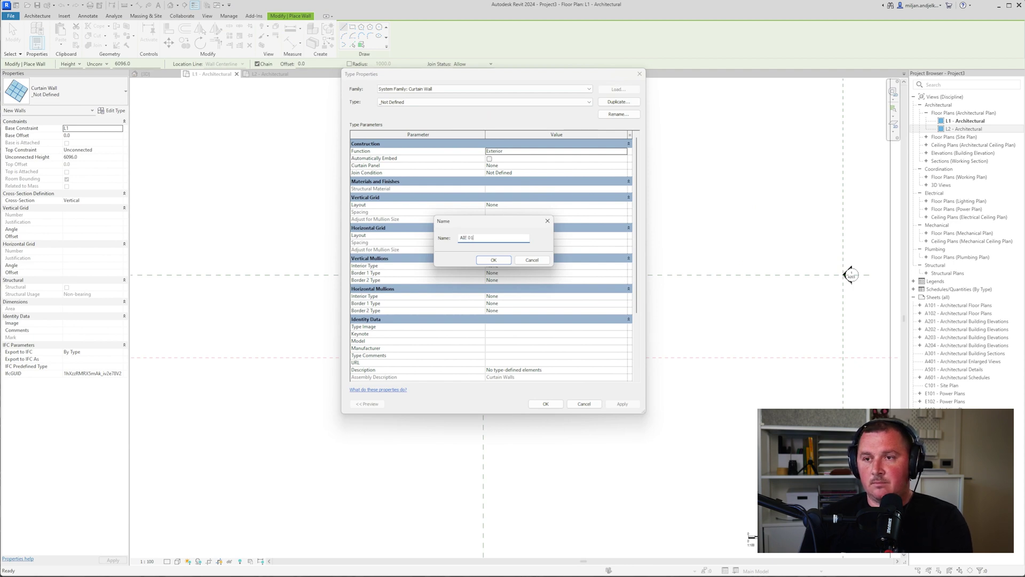
{"action": "key", "text": "Return"}
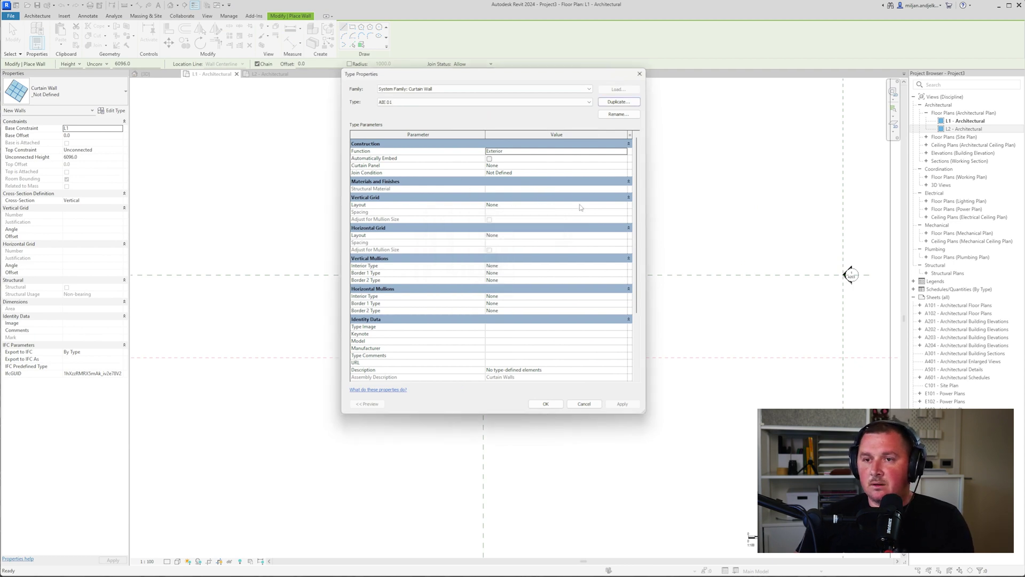
Set the new curtain wall type's vertical grid layout to Maximum Spacing with a spacing of 1800
{"action": "left_click", "coordinate": [619, 206]}
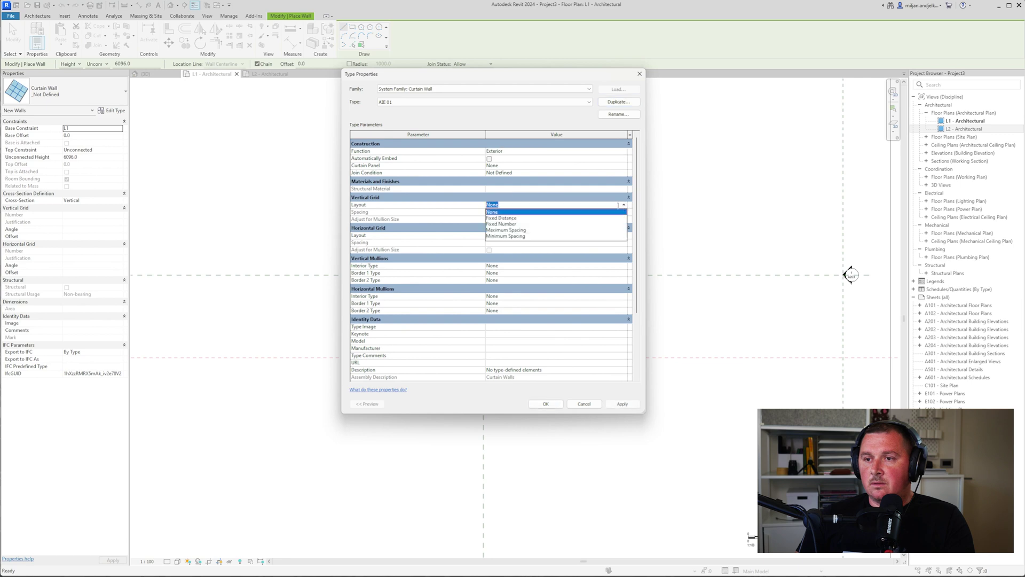
{"action": "left_click", "coordinate": [507, 230]}
{"action": "left_click", "coordinate": [514, 212]}
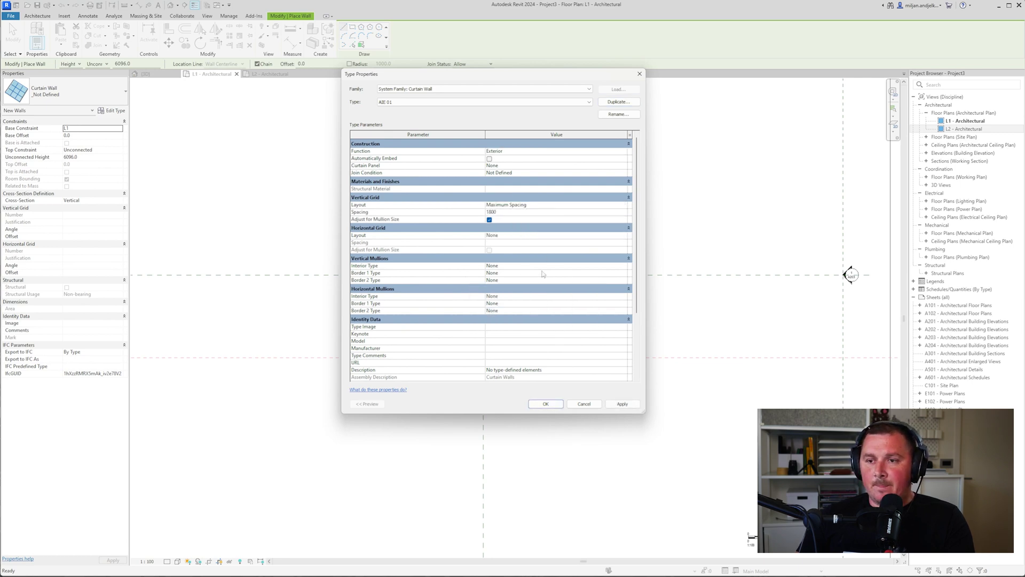
Set the vertical mullions' Interior Type and Border 1 Type to Rectangular Mullion : 65 x 125mm rectangular
{"action": "left_click", "coordinate": [625, 267]}
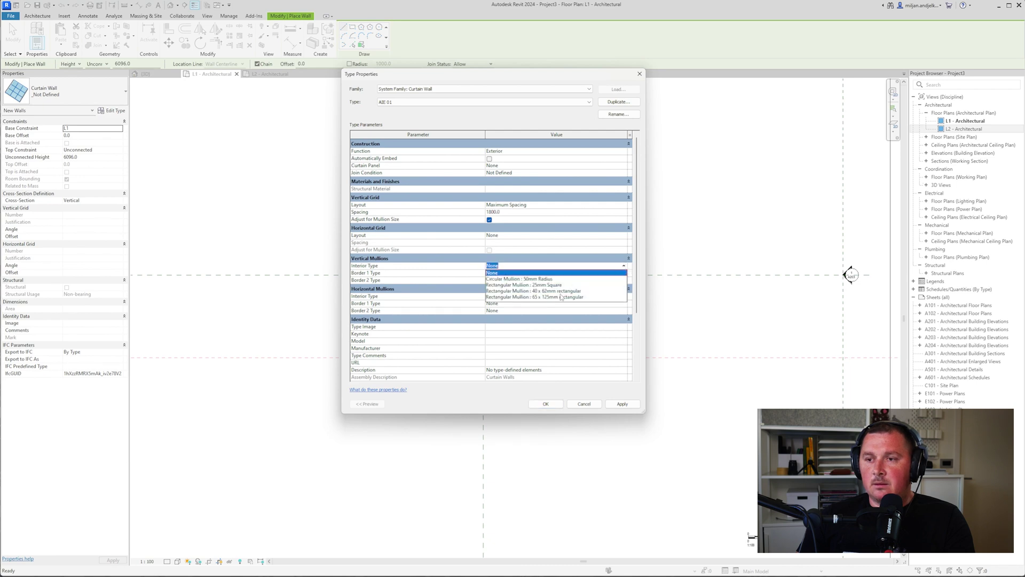
{"action": "left_click", "coordinate": [561, 297]}
{"action": "left_click", "coordinate": [561, 273]}
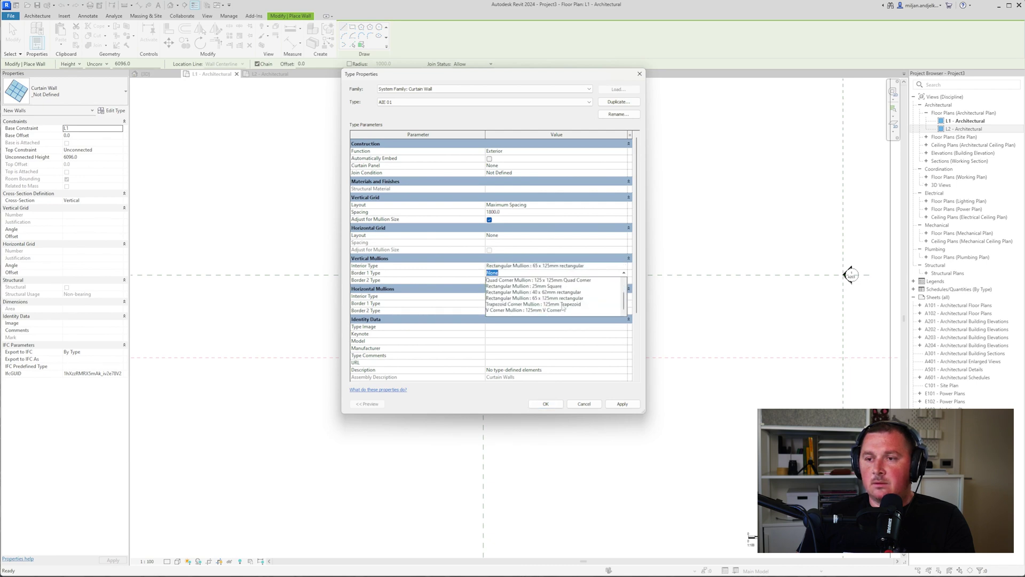
{"action": "left_click", "coordinate": [566, 279]}
{"action": "left_click", "coordinate": [624, 274]}
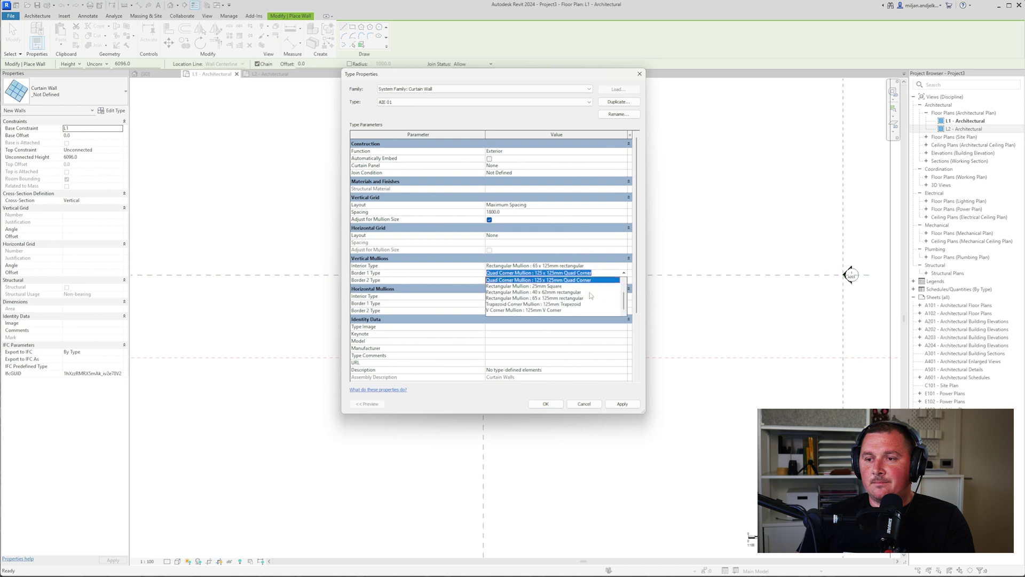
{"action": "left_click", "coordinate": [561, 298]}
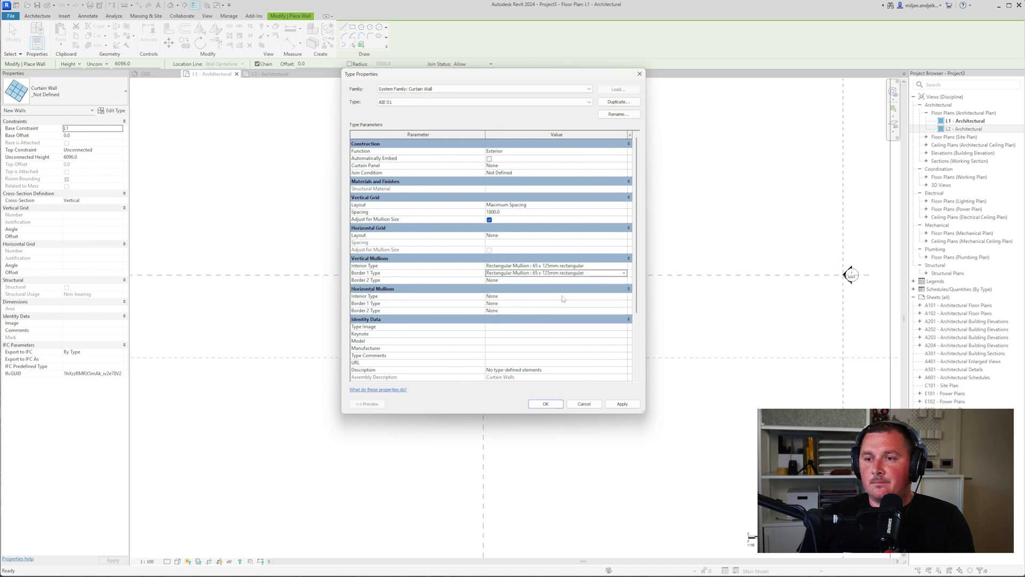
Set the vertical mullions' Border 2 Type to Rectangular Mullion : 65 x 125mm rectangular
{"action": "left_click", "coordinate": [614, 280]}
{"action": "left_click", "coordinate": [623, 280]}
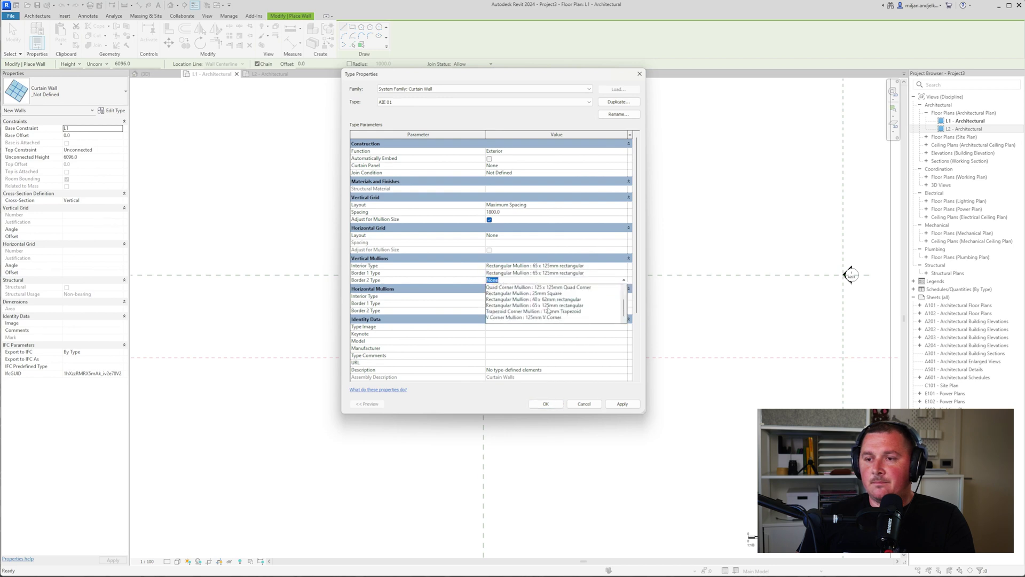
{"action": "left_click", "coordinate": [548, 306]}
Set the horizontal mullions' Border 1 Type and Border 2 Type to Rectangular Mullion : 65 x 125mm rectangular, leaving the interior type at None
{"action": "left_click", "coordinate": [614, 295]}
{"action": "left_click", "coordinate": [623, 296]}
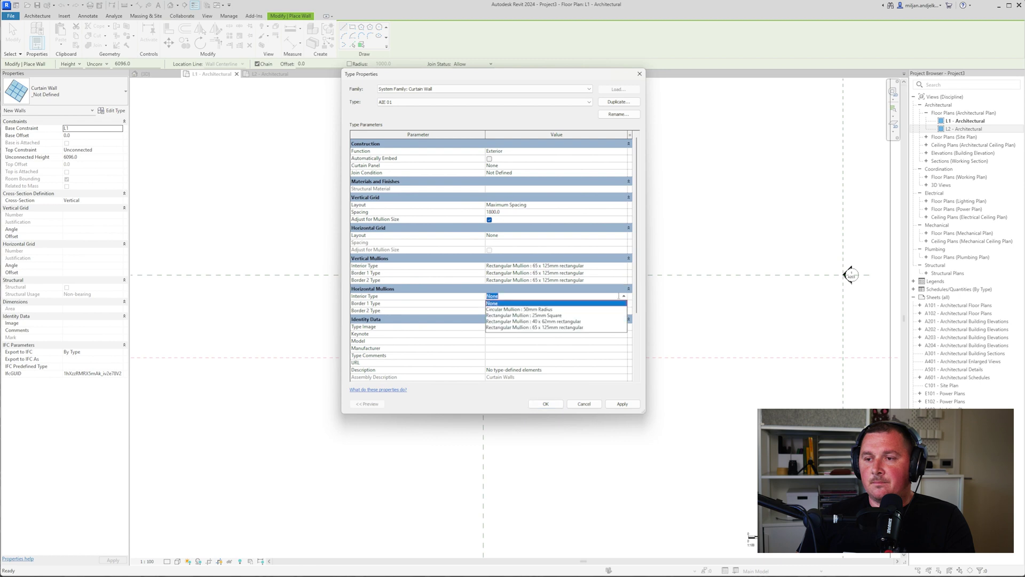
{"action": "left_click", "coordinate": [621, 296]}
{"action": "left_click", "coordinate": [624, 304]}
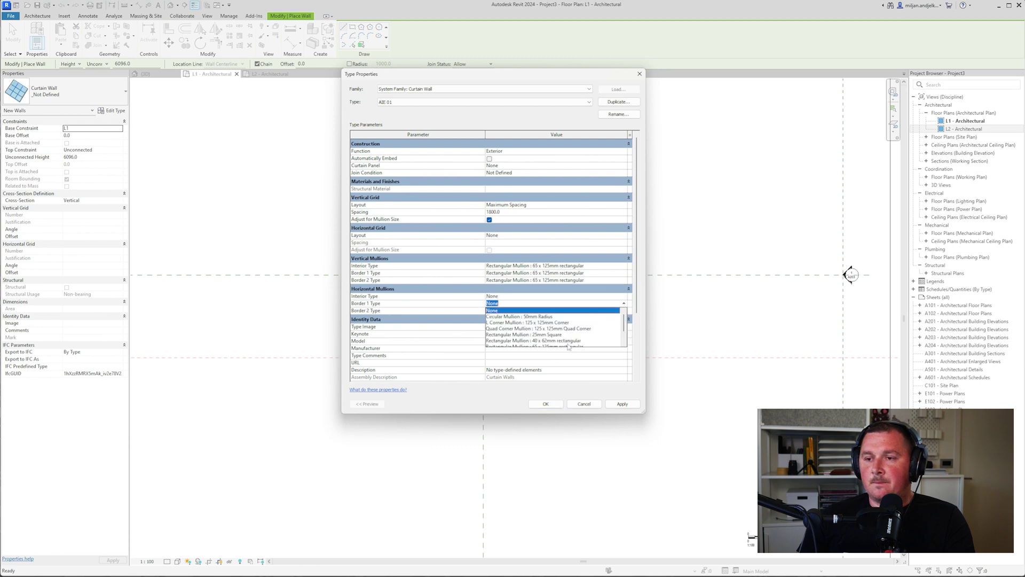
{"action": "left_click", "coordinate": [557, 328]}
{"action": "left_click", "coordinate": [623, 310]}
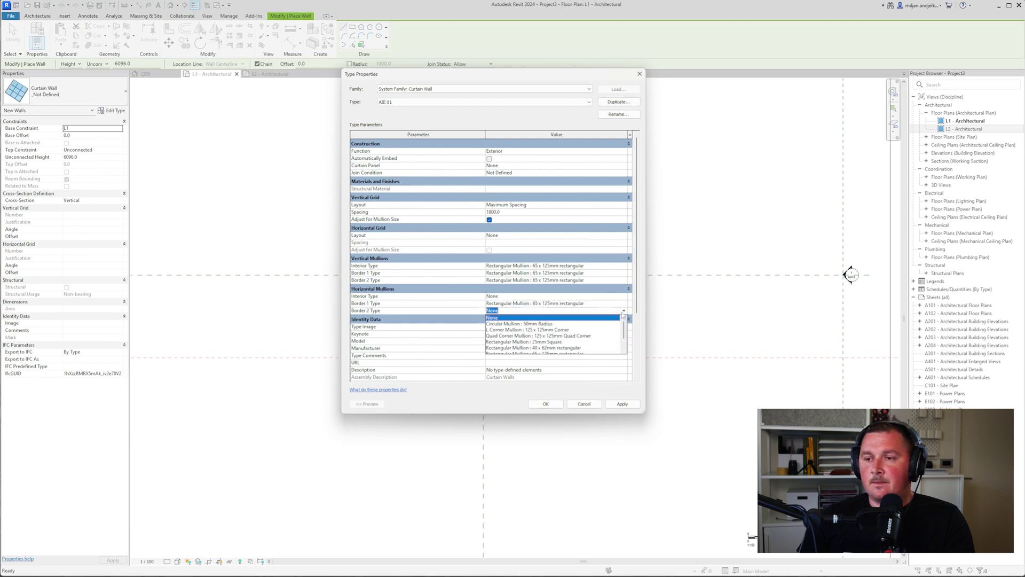
{"action": "left_click", "coordinate": [560, 336]}
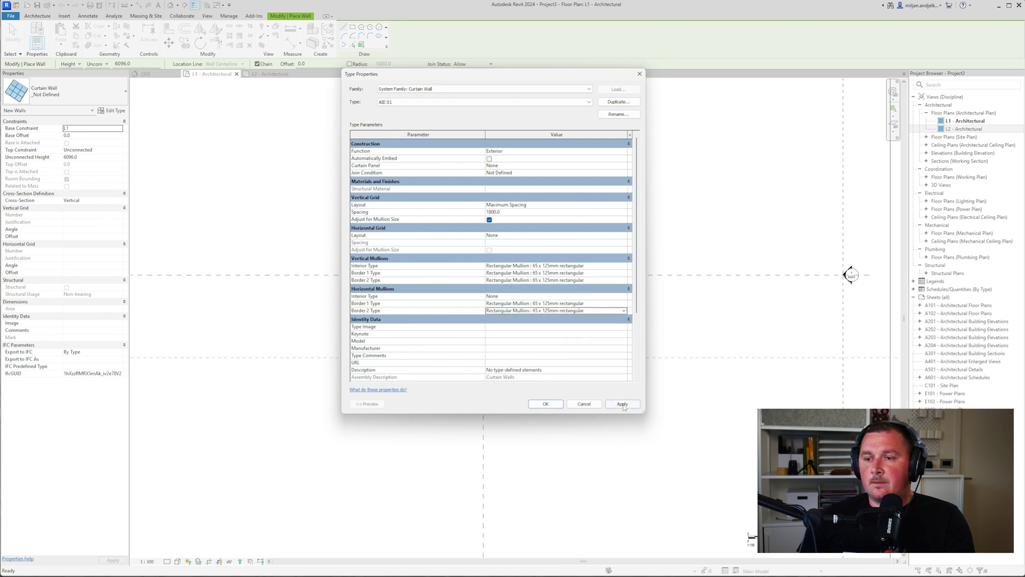
Set the type's Curtain Panel to Empty System Panel : Empty, accept the type properties and leave the wall command
{"action": "left_click", "coordinate": [623, 166]}
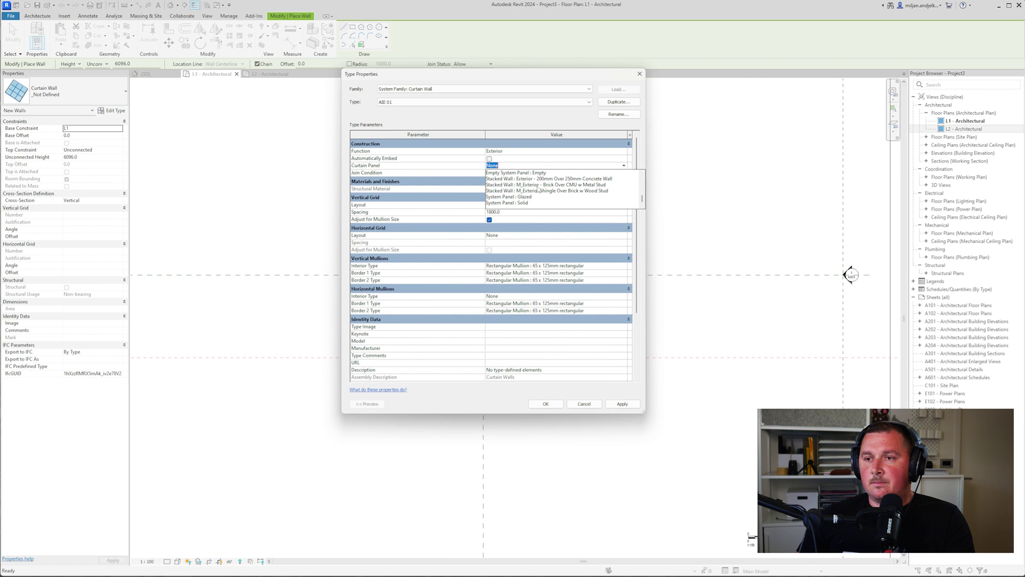
{"action": "left_click", "coordinate": [538, 173]}
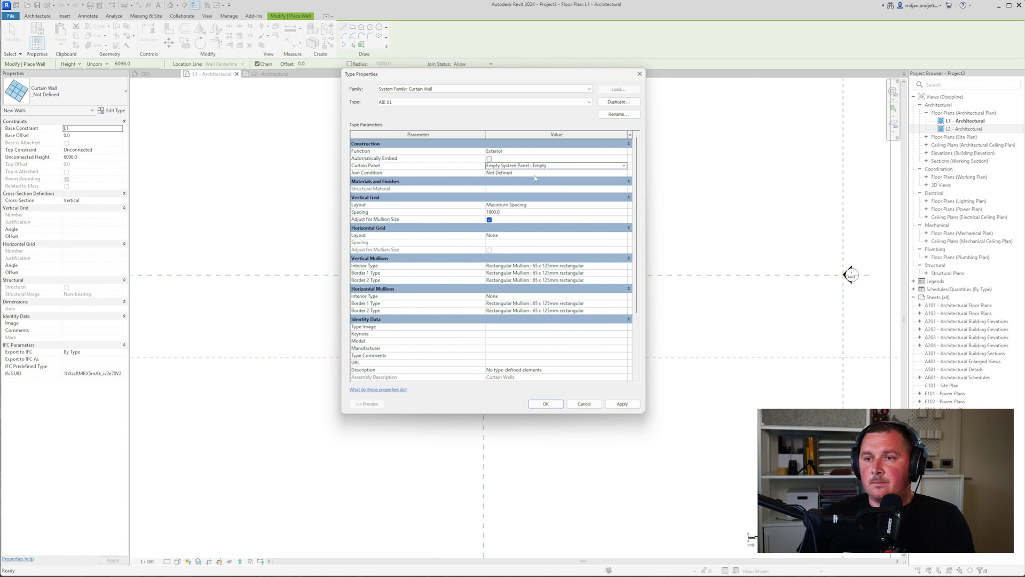
{"action": "left_click", "coordinate": [550, 407]}
{"action": "scroll", "coordinate": [418, 231], "scroll_direction": "up", "scroll_amount": 4}
{"action": "key", "text": "Escape"}
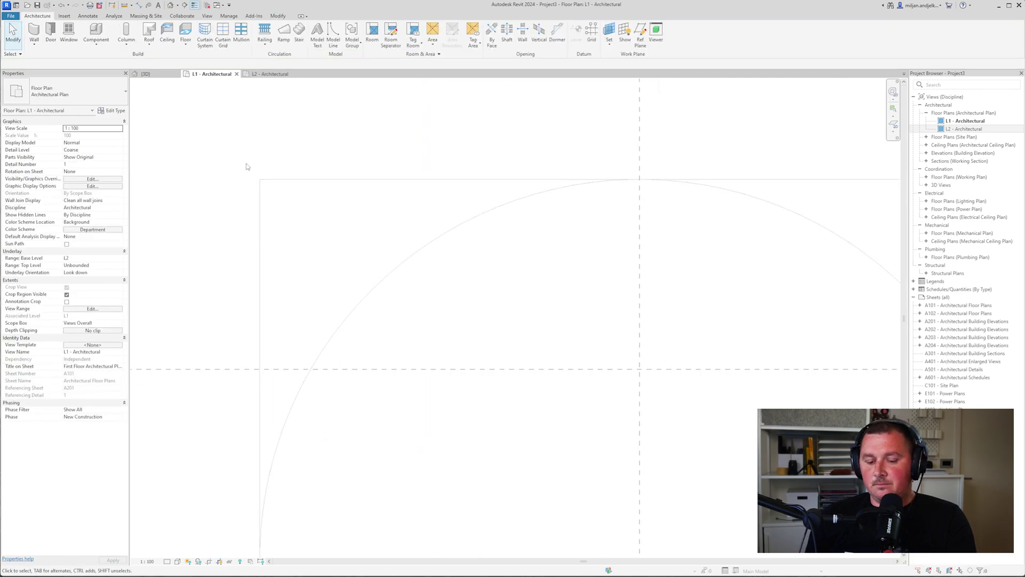
Draw a straight trial curtain wall of the new type along the upper edge of the mass outline
{"action": "key", "text": "w"}
{"action": "key", "text": "a"}
{"action": "left_click", "coordinate": [276, 178]}
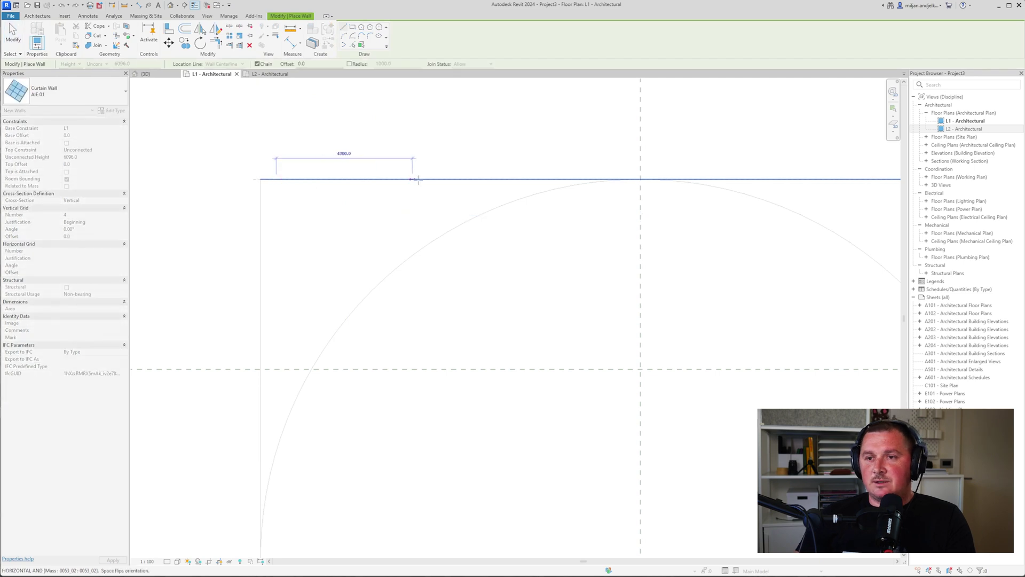
{"action": "left_click", "coordinate": [447, 179]}
{"action": "scroll", "coordinate": [169, 150], "scroll_direction": "up", "scroll_amount": 2}
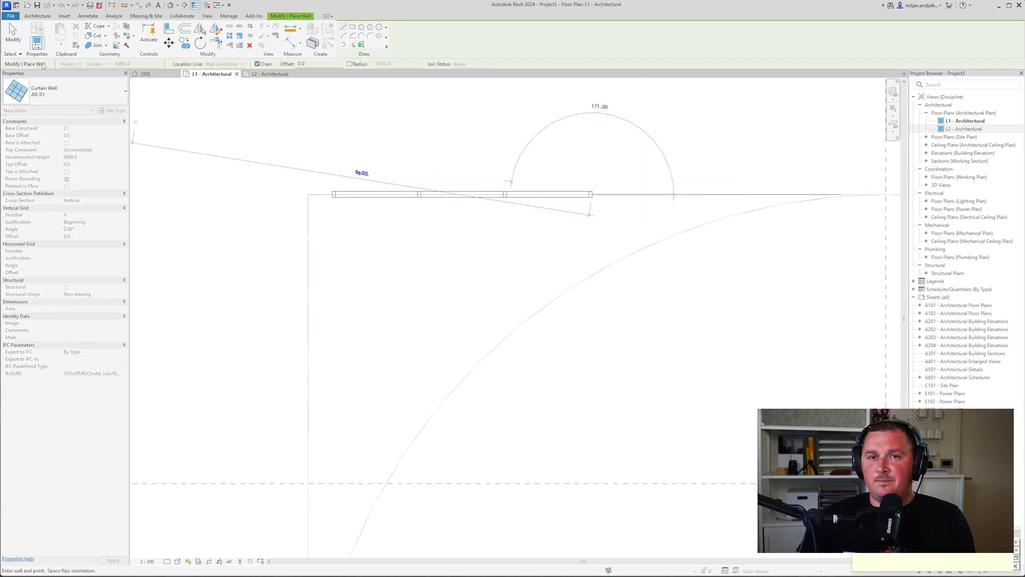
{"action": "left_click", "coordinate": [20, 42]}
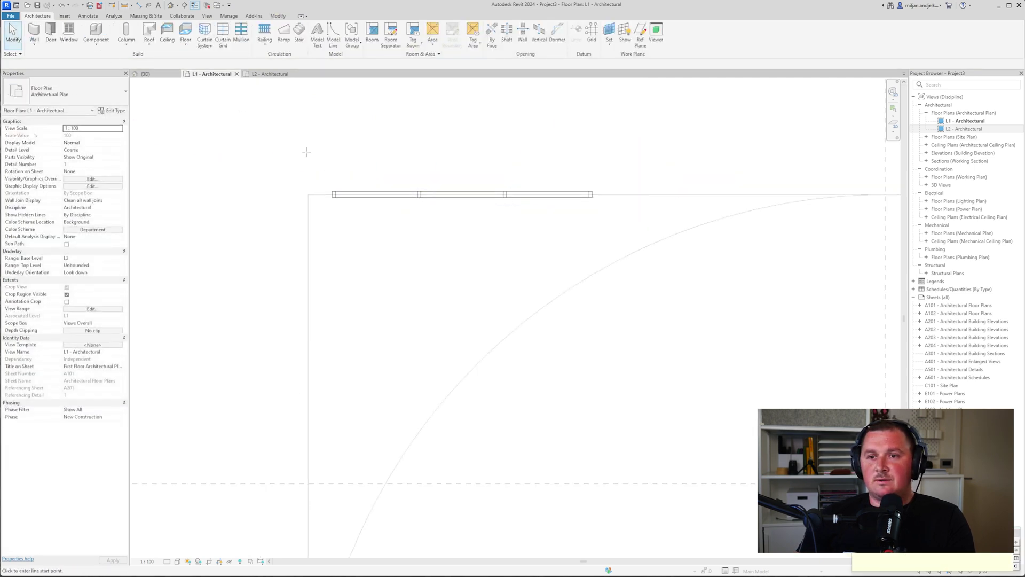
Check the distance from the trial wall's centreline to its outer face with a temporary line at the end mullion
{"action": "scroll", "coordinate": [333, 182], "scroll_direction": "up", "scroll_amount": 5}
{"action": "left_click", "coordinate": [332, 195]}
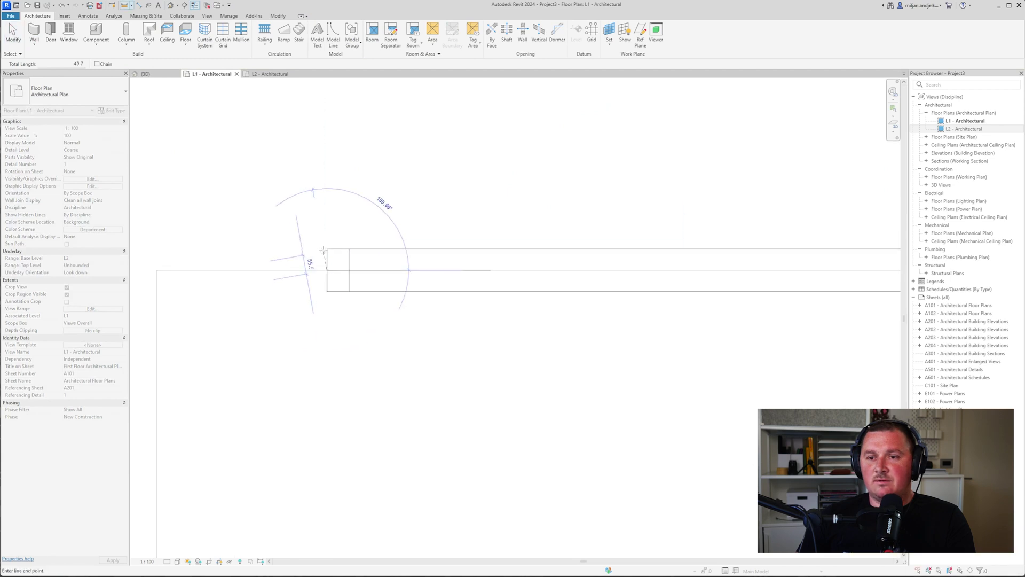
{"action": "key", "text": "Escape"}
{"action": "key", "text": "Escape"}
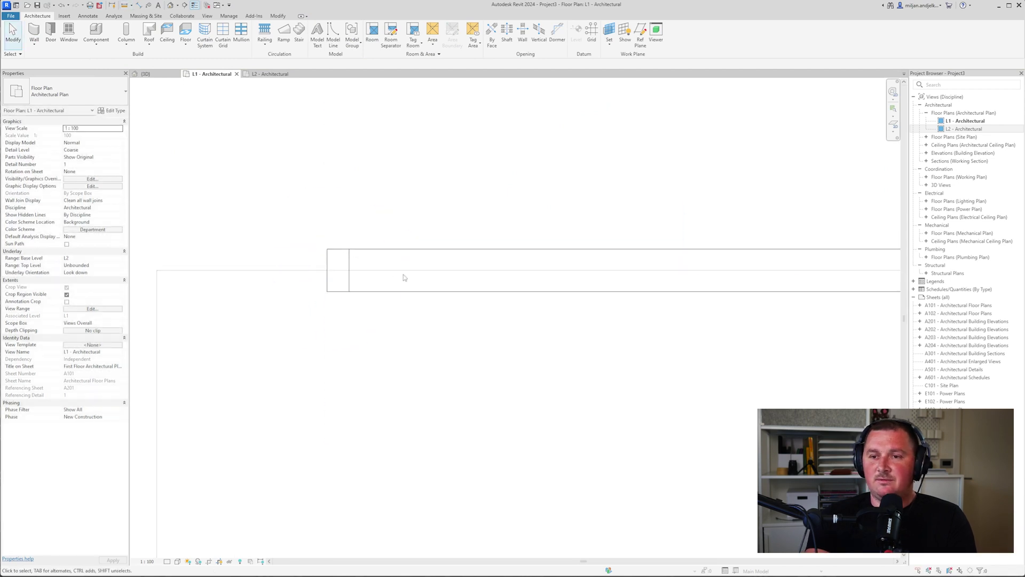
Delete the trial curtain wall from the upper edge of the mass outline
{"action": "left_click", "coordinate": [402, 272]}
{"action": "scroll", "coordinate": [401, 272], "scroll_direction": "down", "scroll_amount": 8}
{"action": "key", "text": "Delete"}
{"action": "left_click", "coordinate": [434, 336]}
{"action": "middle_click_drag", "start_coordinate": [422, 318], "coordinate": [345, 211]}
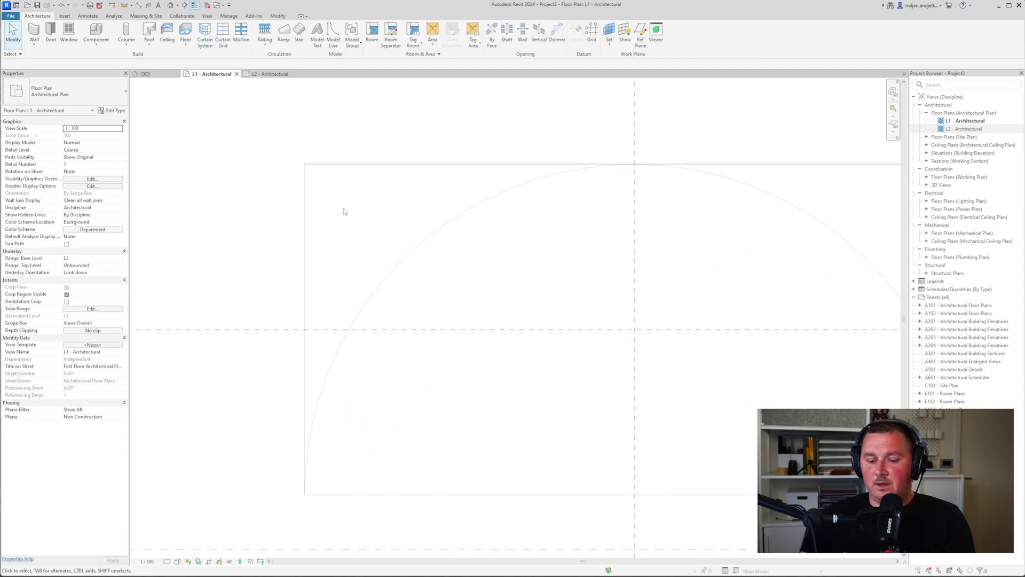
Draw a rectangle of curtain walls with an offset of -62.5 between opposite corners of the mass outline
{"action": "key", "text": "w"}
{"action": "key", "text": "a"}
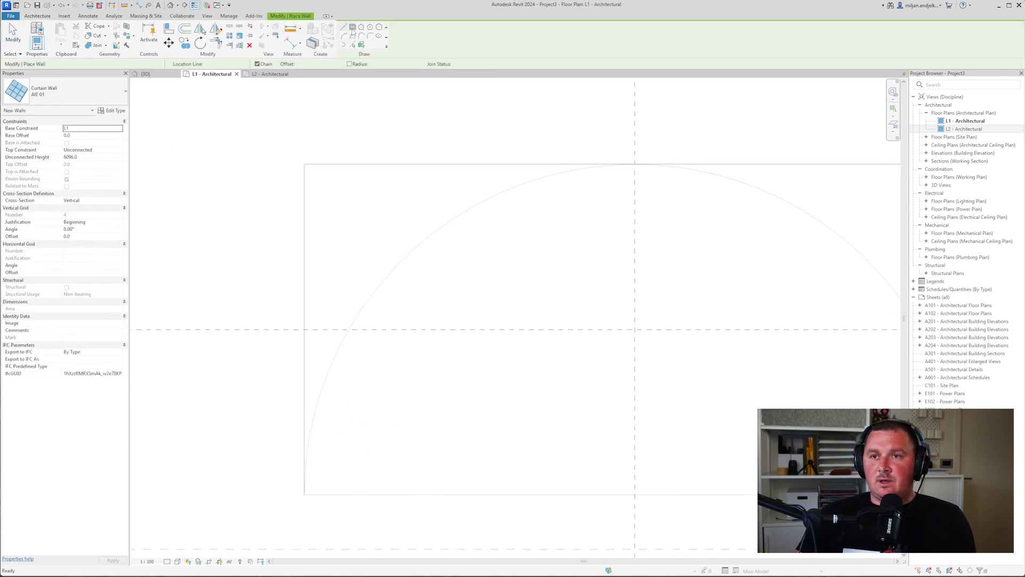
{"action": "left_click", "coordinate": [352, 29]}
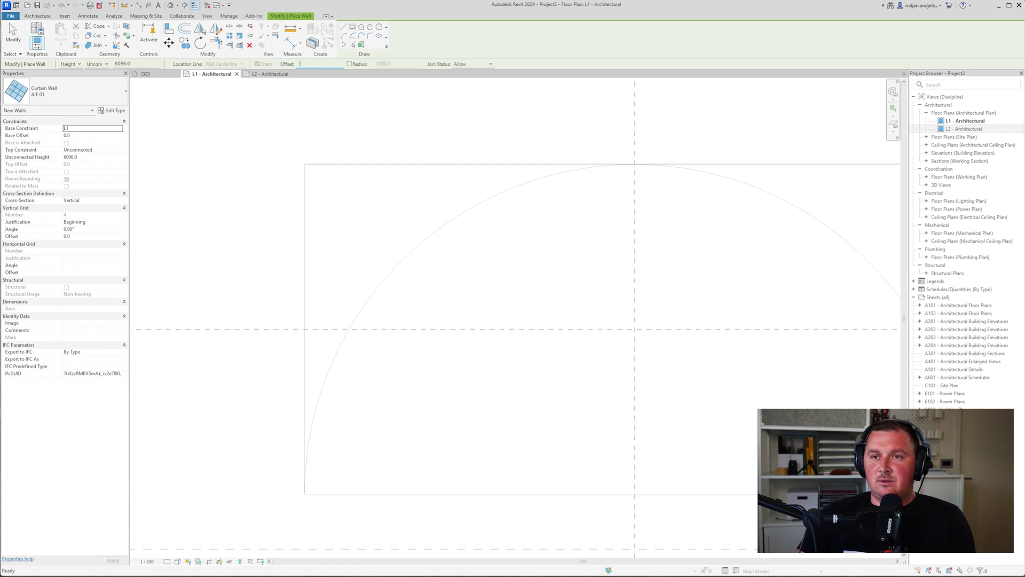
{"action": "left_click", "coordinate": [305, 164]}
{"action": "scroll", "coordinate": [304, 164], "scroll_direction": "down", "scroll_amount": 3}
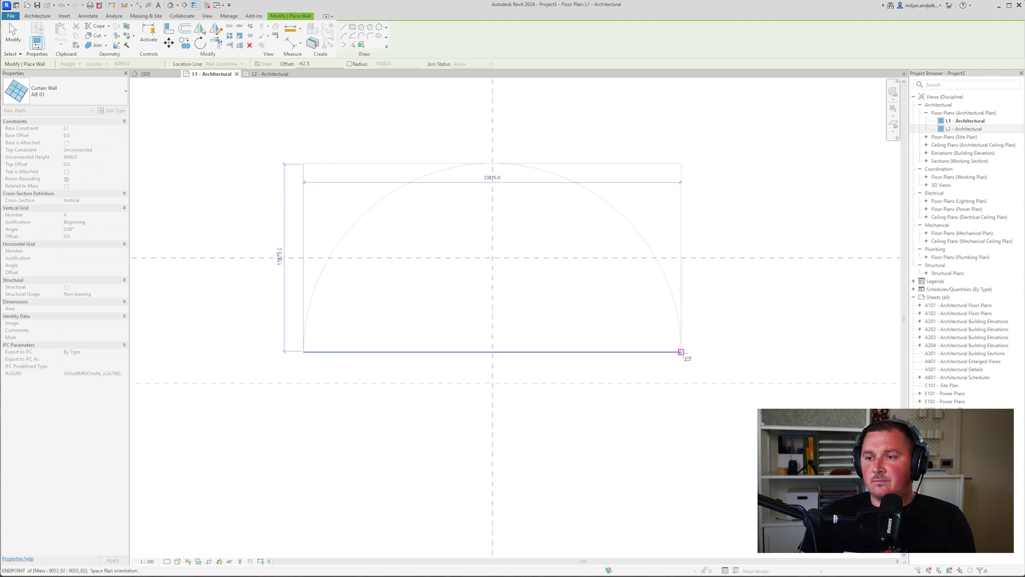
{"action": "left_click", "coordinate": [682, 352]}
End wall placement and turn off all annotation categories in the 3D view's visibility/graphics overrides
{"action": "left_click", "coordinate": [160, 74]}
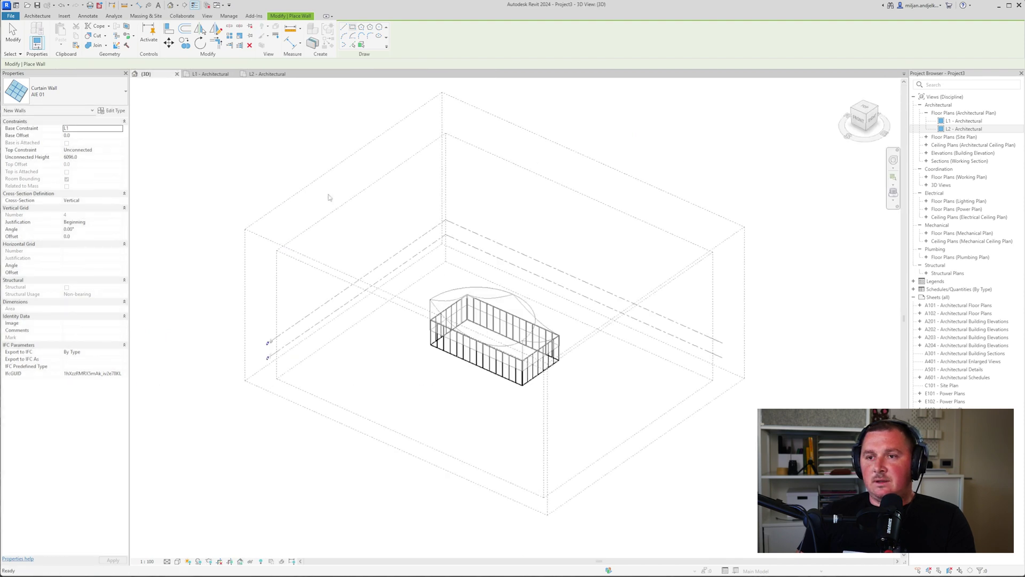
{"action": "key", "text": "Escape"}
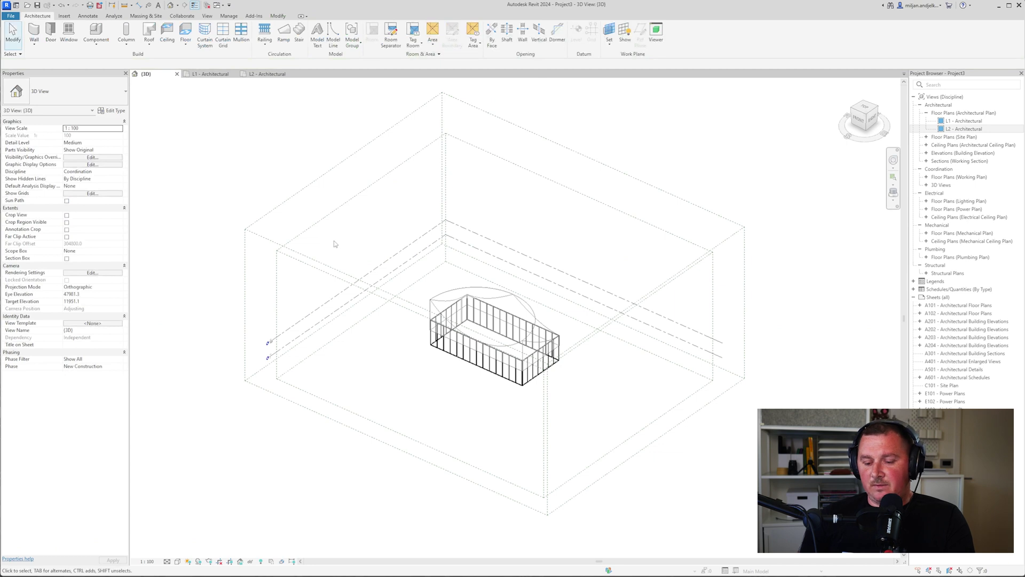
{"action": "key", "text": "v"}
{"action": "key", "text": "g"}
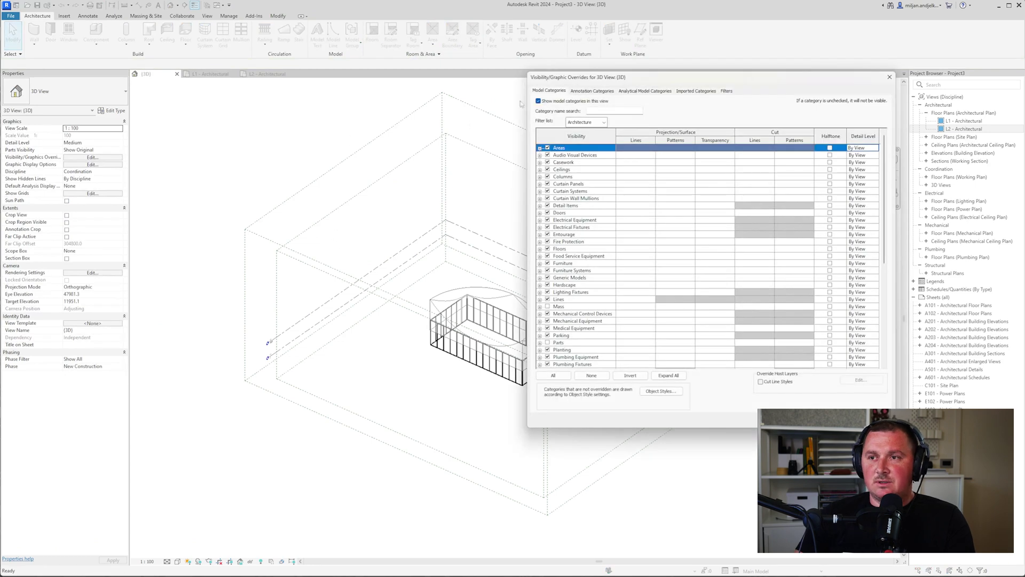
{"action": "left_click", "coordinate": [590, 92]}
{"action": "left_click", "coordinate": [551, 103]}
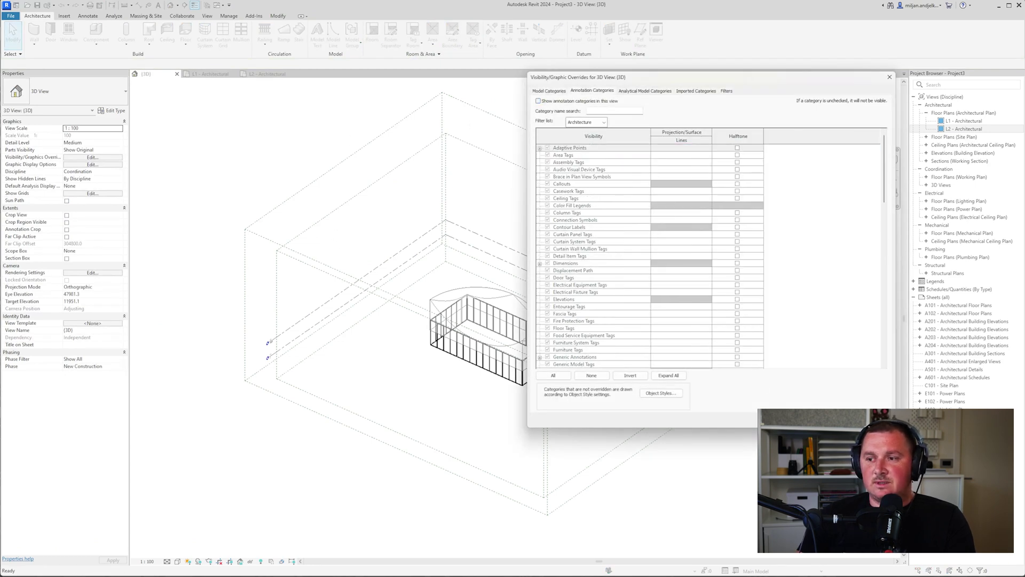
{"action": "key", "text": "Return"}
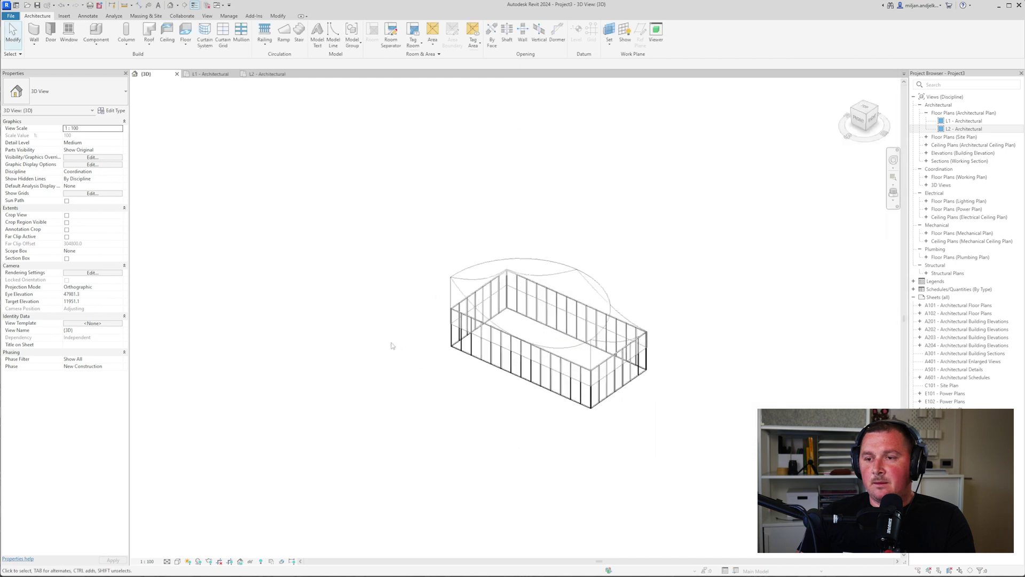
Select the whole chain of four curtain walls and set their Top Constraint to Up to level: L2
{"action": "scroll", "coordinate": [556, 401], "scroll_direction": "up", "scroll_amount": 5}
{"action": "key", "text": "Tab"}
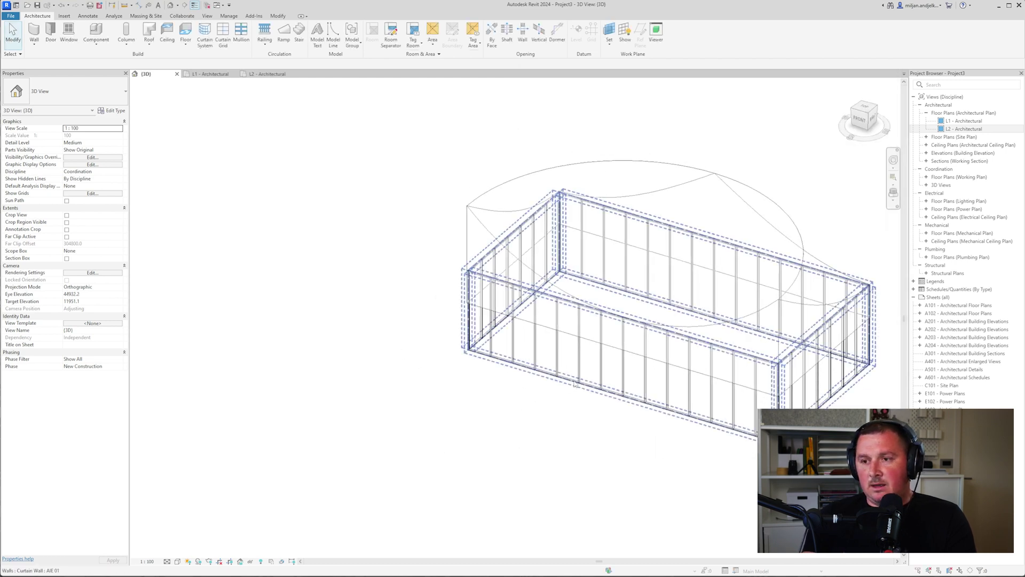
{"action": "left_click", "coordinate": [575, 384]}
{"action": "middle_click_drag", "start_coordinate": [575, 384], "coordinate": [375, 341]}
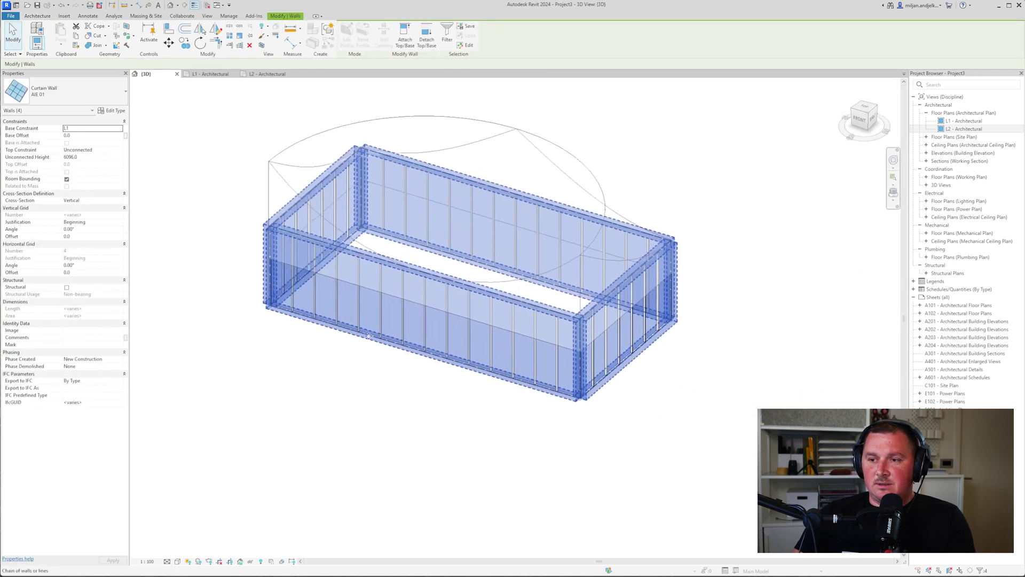
{"action": "left_click", "coordinate": [121, 149]}
{"action": "left_click", "coordinate": [97, 170]}
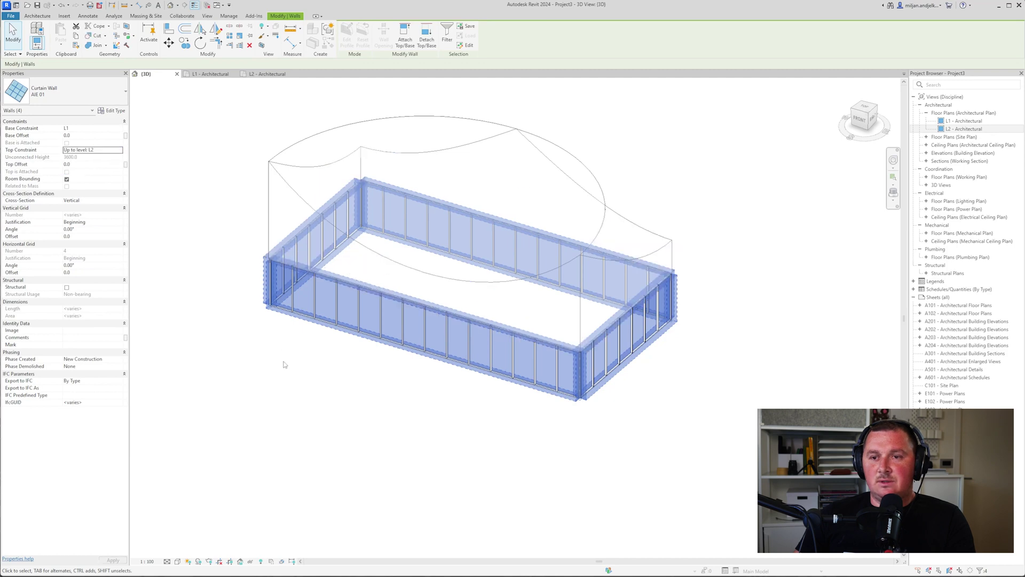
{"action": "left_click", "coordinate": [350, 394]}
Compare the 3D model with the reference photo HM_Landscape_1.jpg and return to Revit
{"action": "middle_click_drag", "start_coordinate": [351, 394], "coordinate": [390, 448], "text": "shift"}
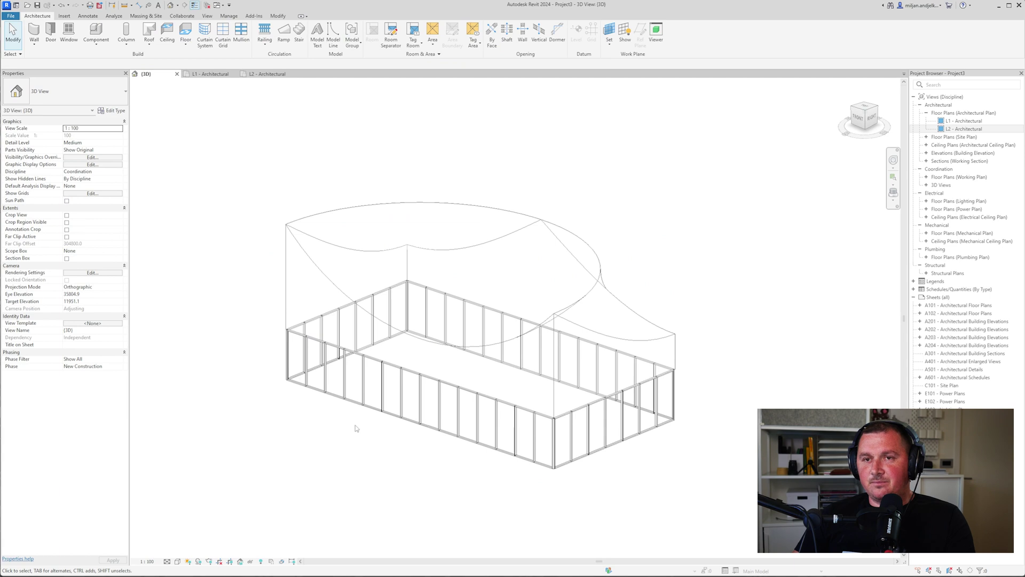
{"action": "key", "text": "alt+Tab"}
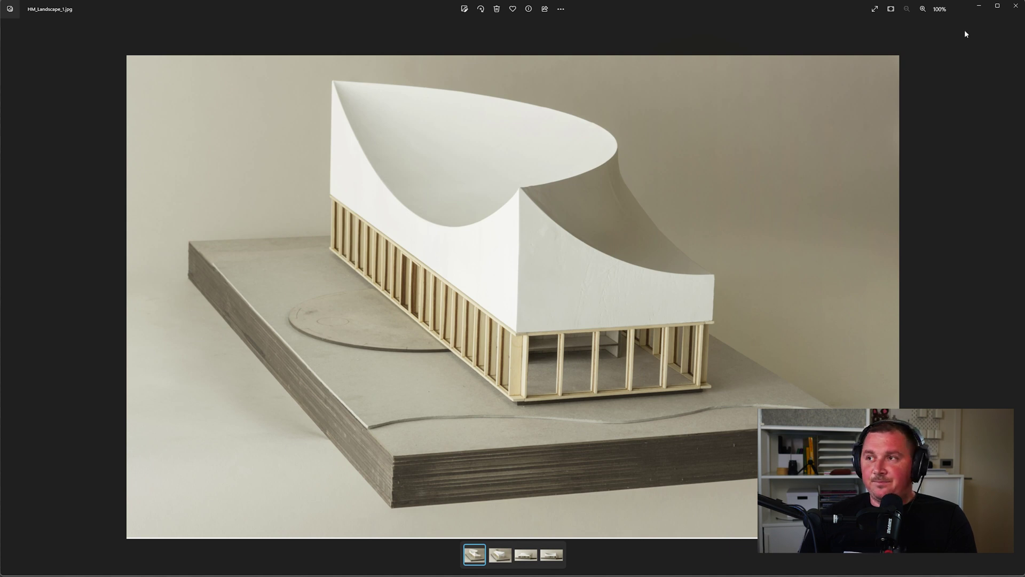
{"action": "left_click", "coordinate": [978, 10]}
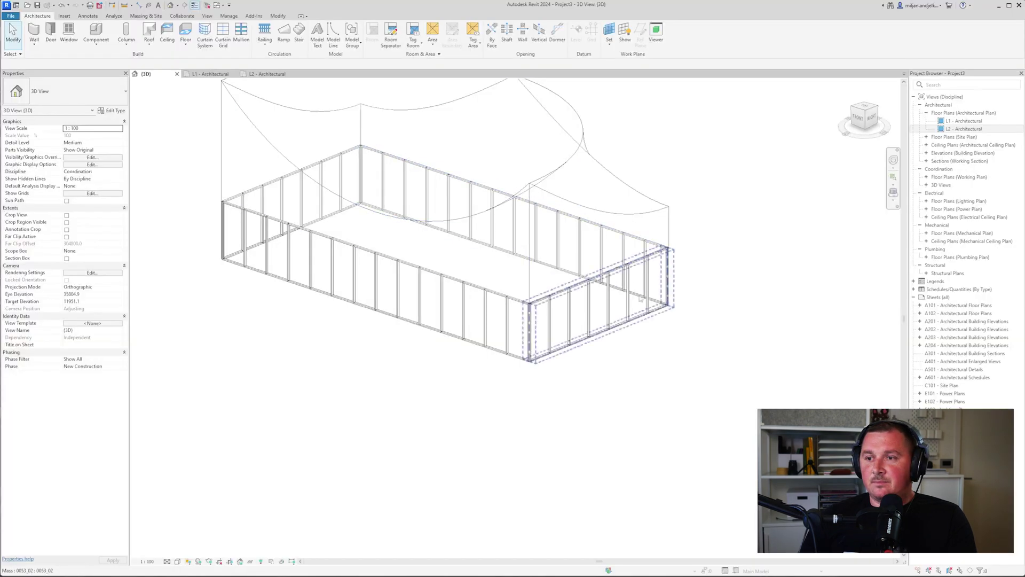
Start an architectural floor in the L1 plan and duplicate the Generic - 12" type as Generic - 100 mm
{"action": "left_click", "coordinate": [214, 75]}
{"action": "middle_click_drag", "start_coordinate": [241, 155], "coordinate": [260, 178]}
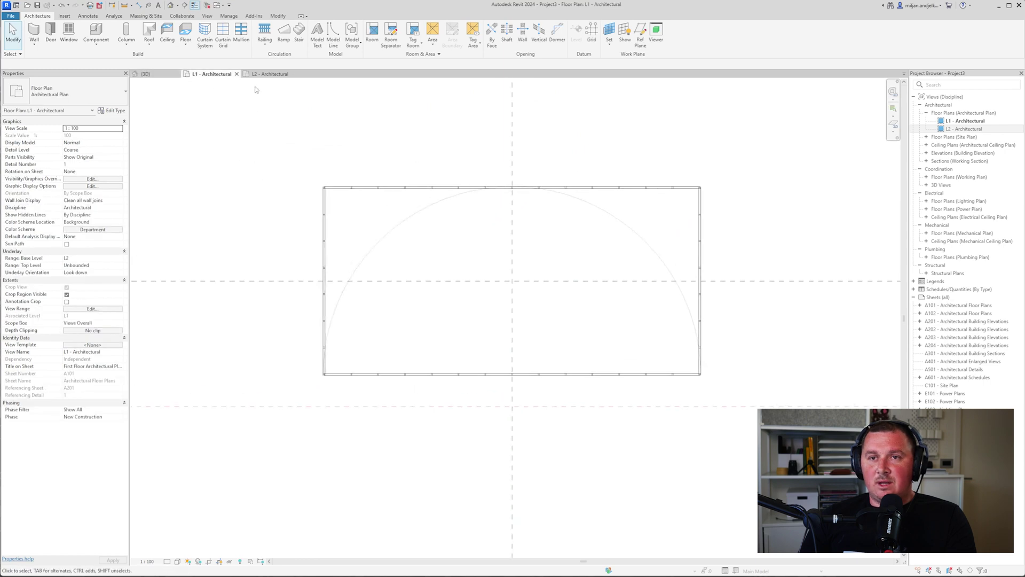
{"action": "left_click", "coordinate": [186, 46]}
{"action": "left_click", "coordinate": [193, 65]}
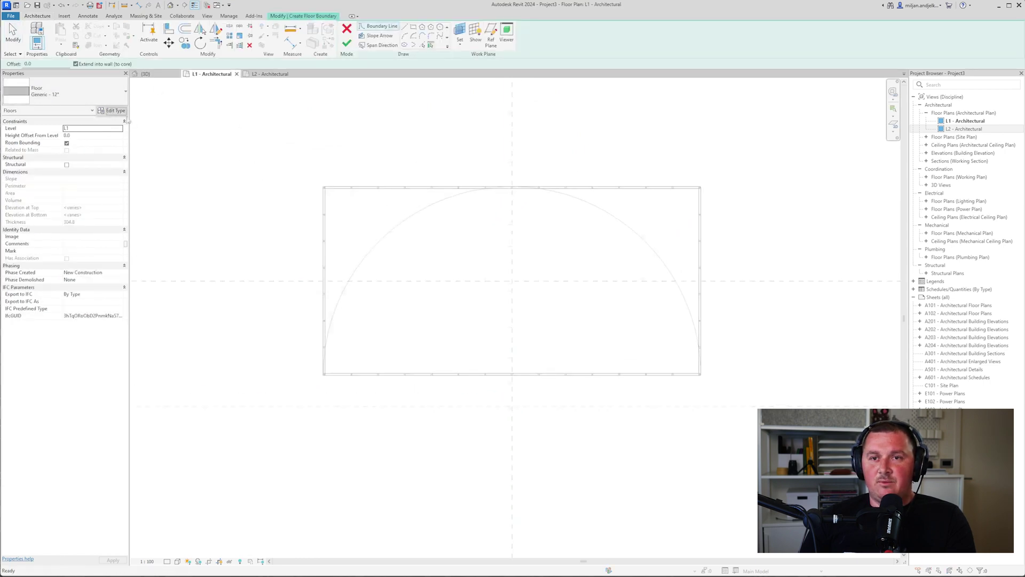
{"action": "left_click", "coordinate": [105, 112]}
{"action": "left_click", "coordinate": [618, 101]}
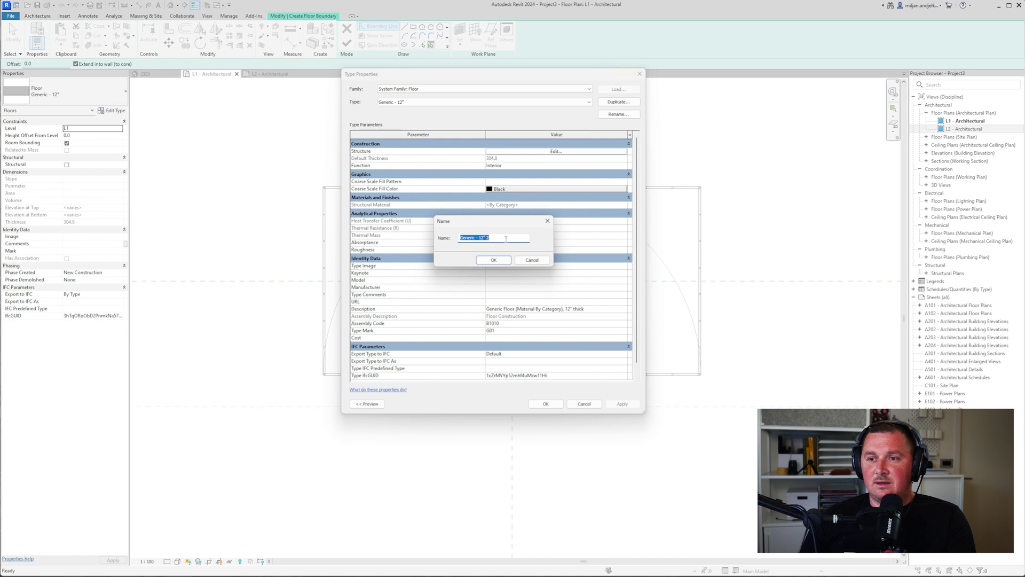
{"action": "left_click", "coordinate": [500, 239]}
{"action": "type", "text": "100 "}
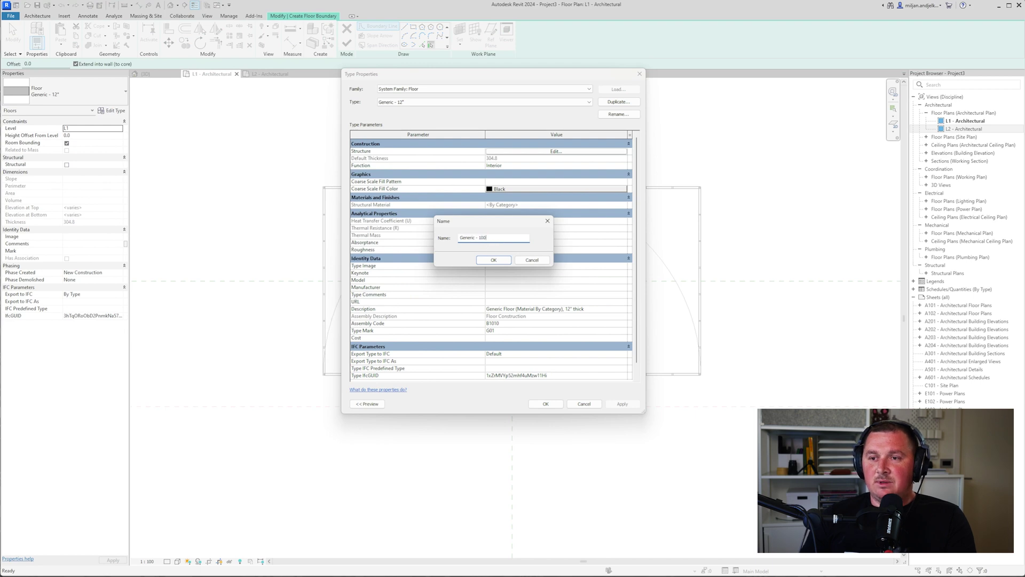
{"action": "type", "text": "mm"}
{"action": "left_click", "coordinate": [495, 260]}
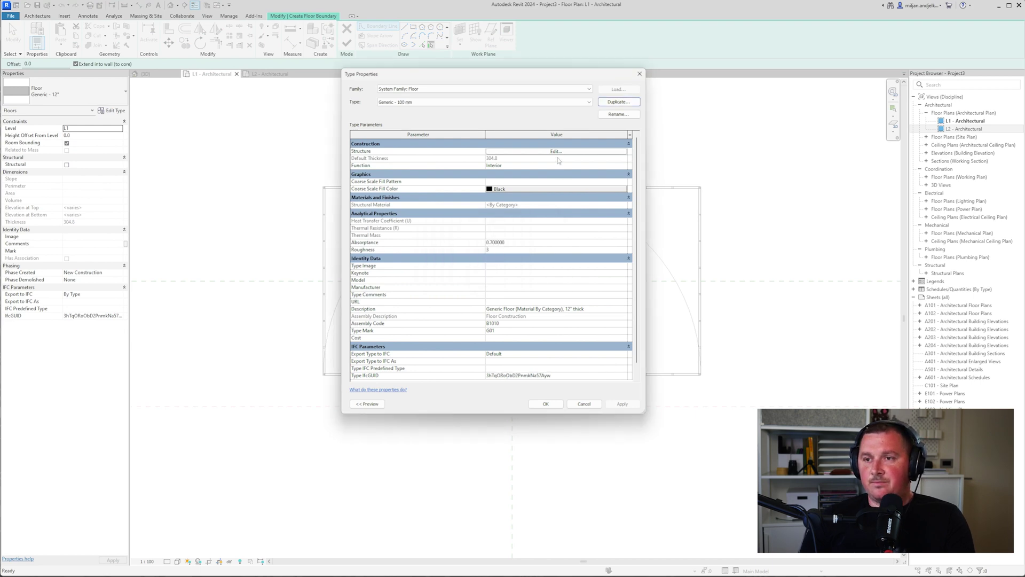
Set the thickness of the new floor type's Structure [1] layer to 100
{"action": "left_click", "coordinate": [556, 151]}
{"action": "left_click", "coordinate": [498, 151]}
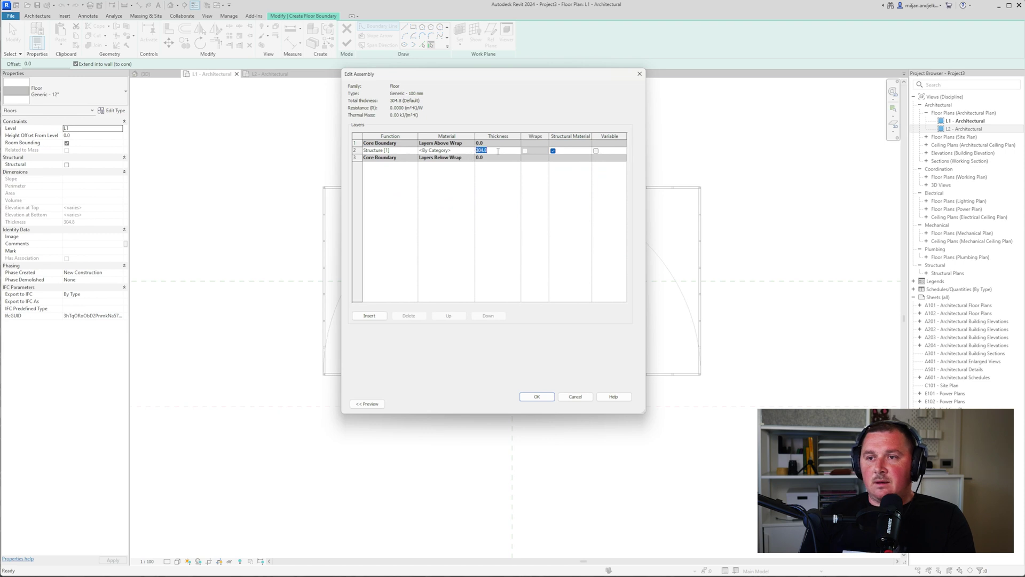
{"action": "type", "text": "100"}
{"action": "left_click", "coordinate": [472, 153]}
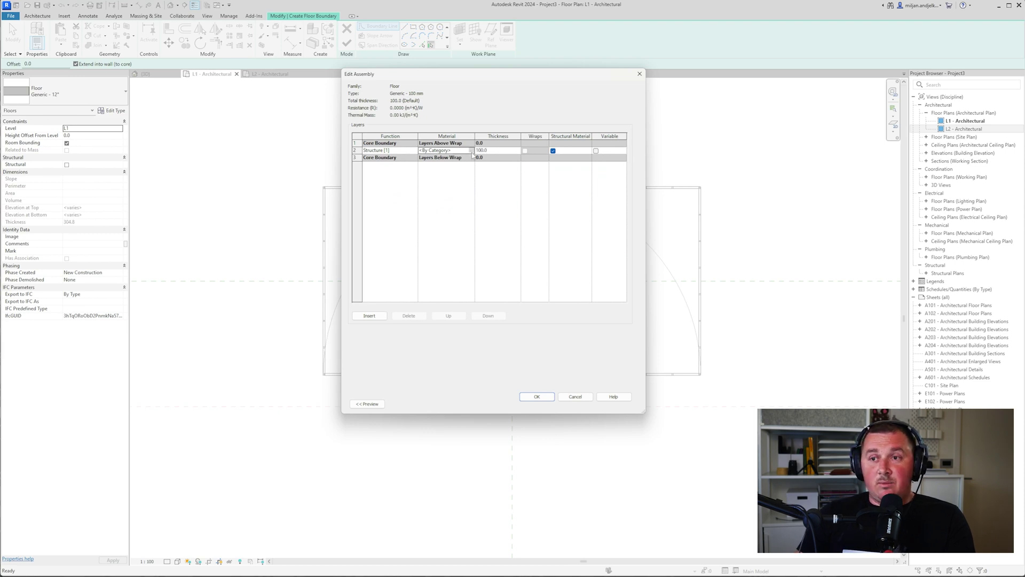
Create a new material named AIE 01 for the Structure [1] layer of the floor type
{"action": "left_click", "coordinate": [472, 150]}
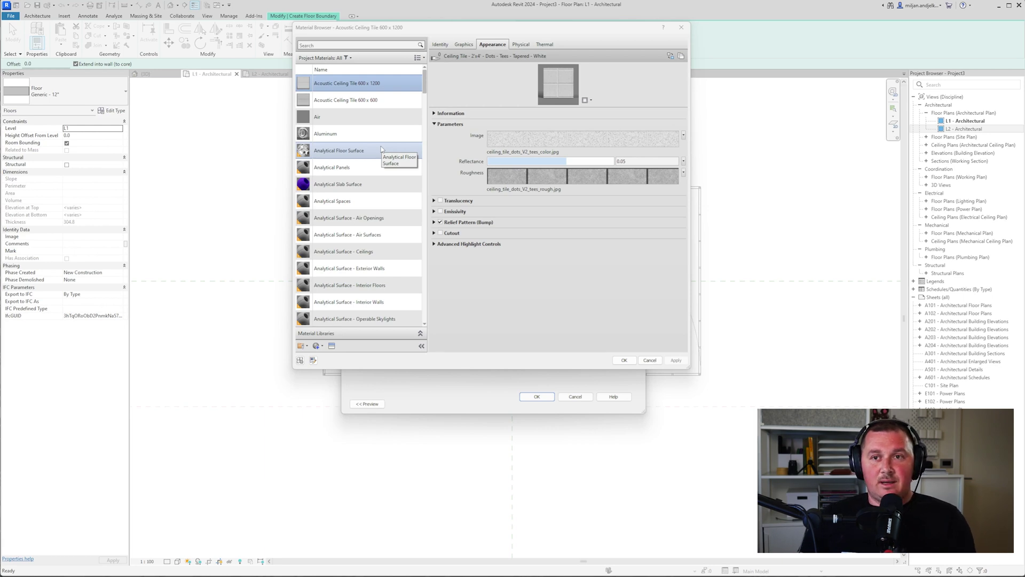
{"action": "left_click", "coordinate": [323, 346]}
{"action": "left_click", "coordinate": [333, 354]}
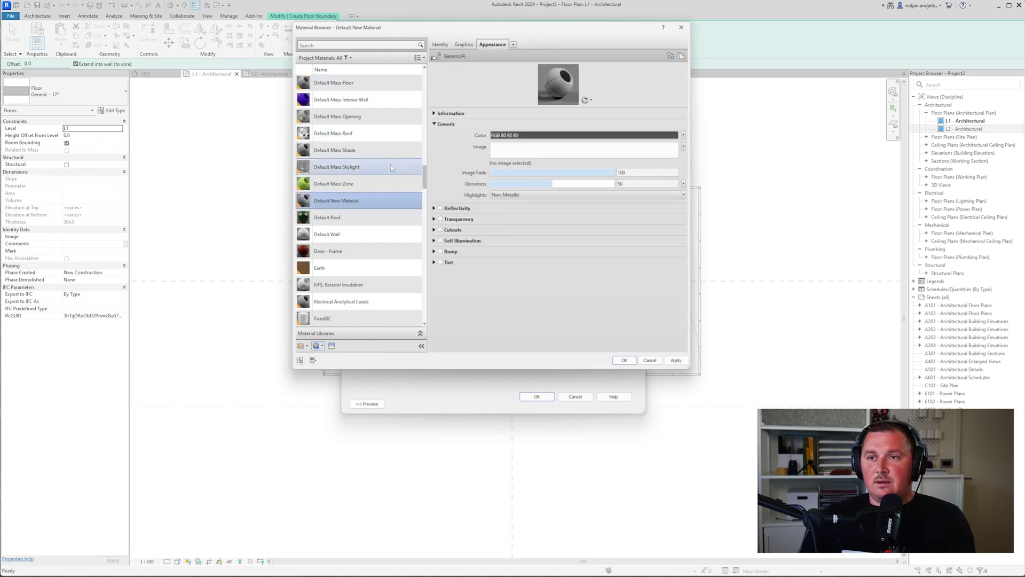
{"action": "left_click", "coordinate": [440, 45]}
{"action": "triple_click", "coordinate": [500, 57]}
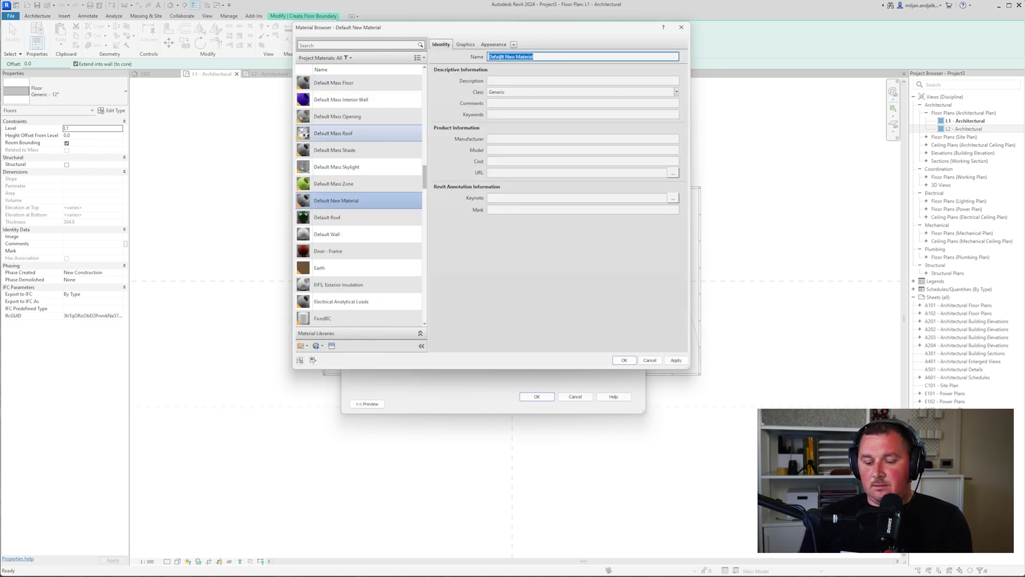
{"action": "type", "text": "AIE 0"}
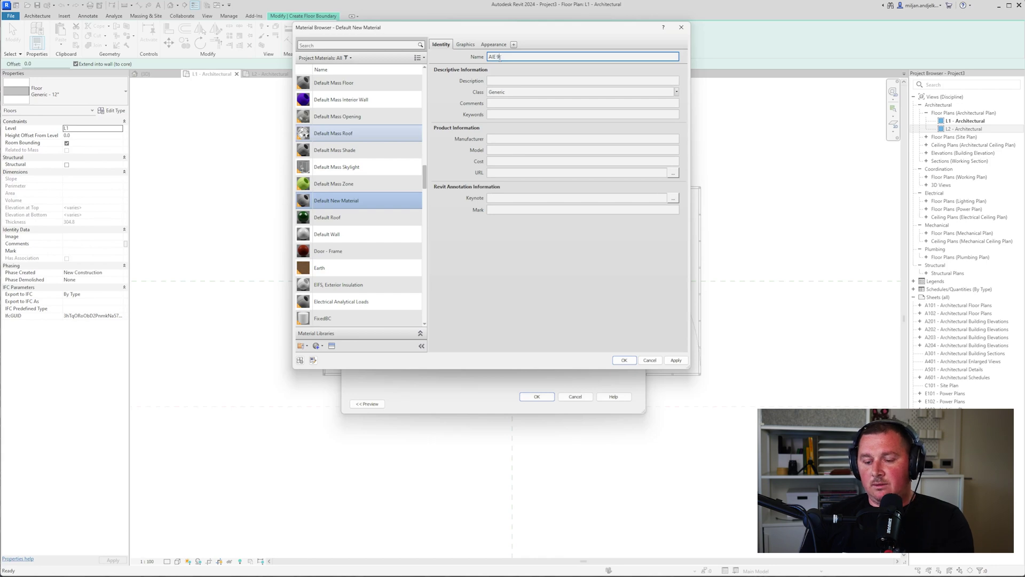
{"action": "type", "text": "1"}
{"action": "key", "text": "Return"}
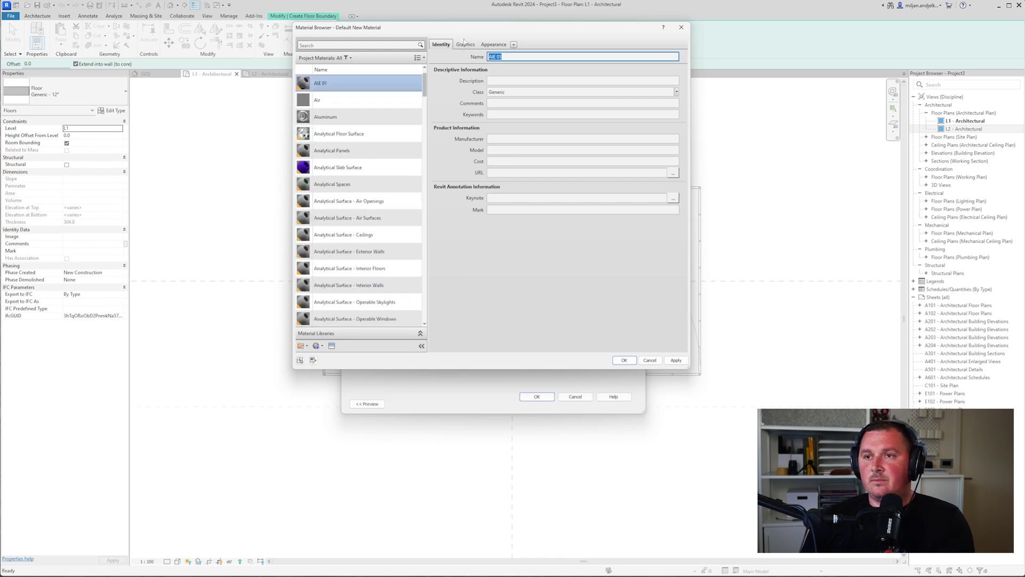
Set the AIE 01 appearance color to RGB 77 78 82 and apply the material to the Generic - 100 mm floor type
{"action": "left_click", "coordinate": [465, 44]}
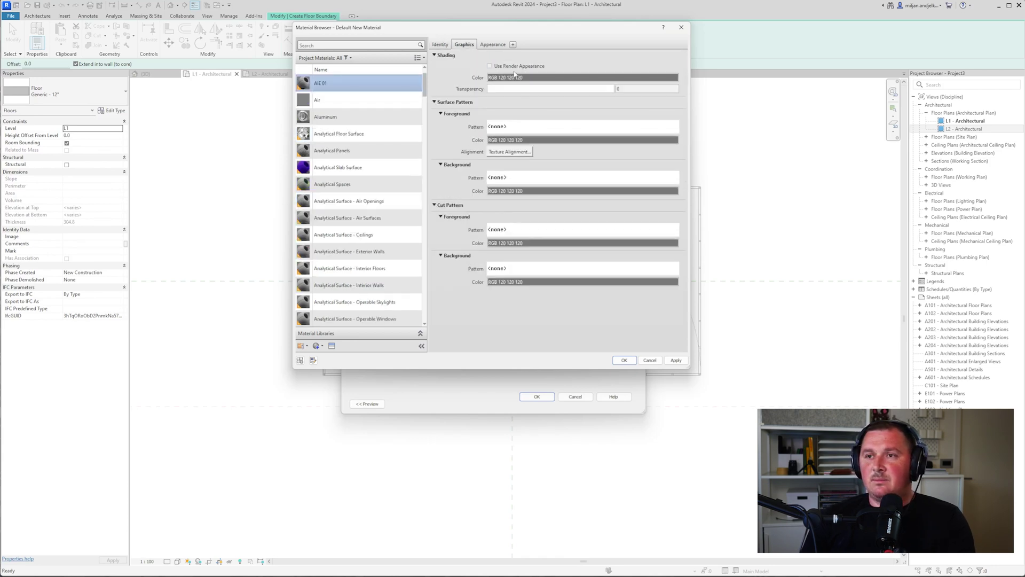
{"action": "left_click", "coordinate": [492, 45]}
{"action": "left_click", "coordinate": [549, 135]}
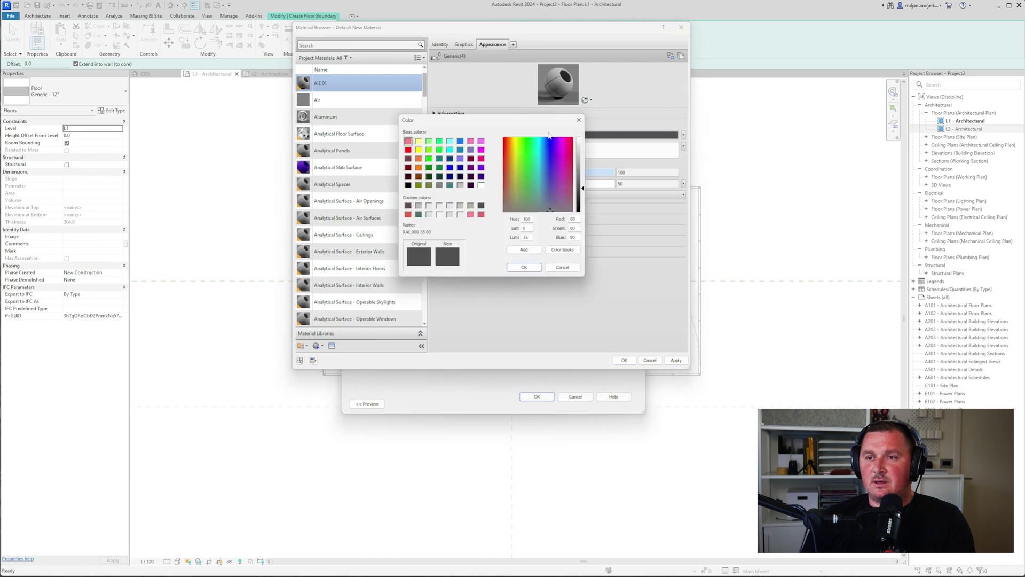
{"action": "left_click", "coordinate": [480, 207]}
{"action": "left_click", "coordinate": [523, 268]}
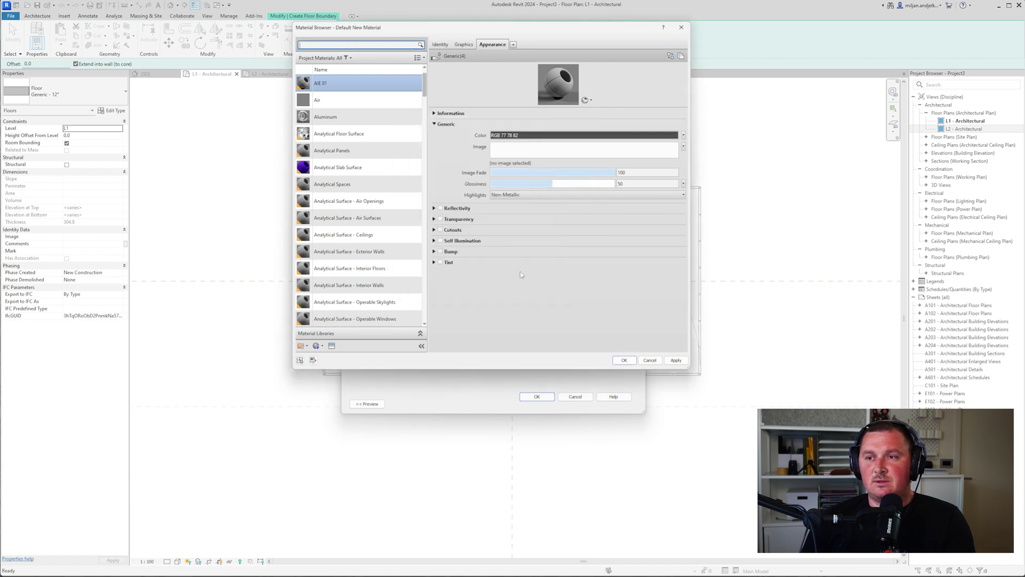
{"action": "left_click", "coordinate": [624, 360]}
{"action": "left_click", "coordinate": [537, 396]}
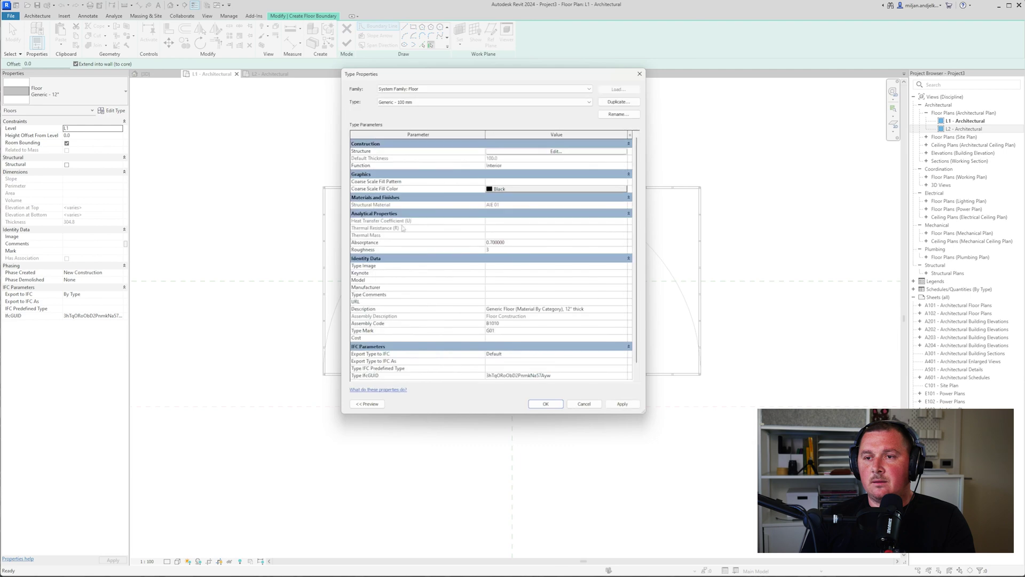
{"action": "left_click", "coordinate": [542, 403]}
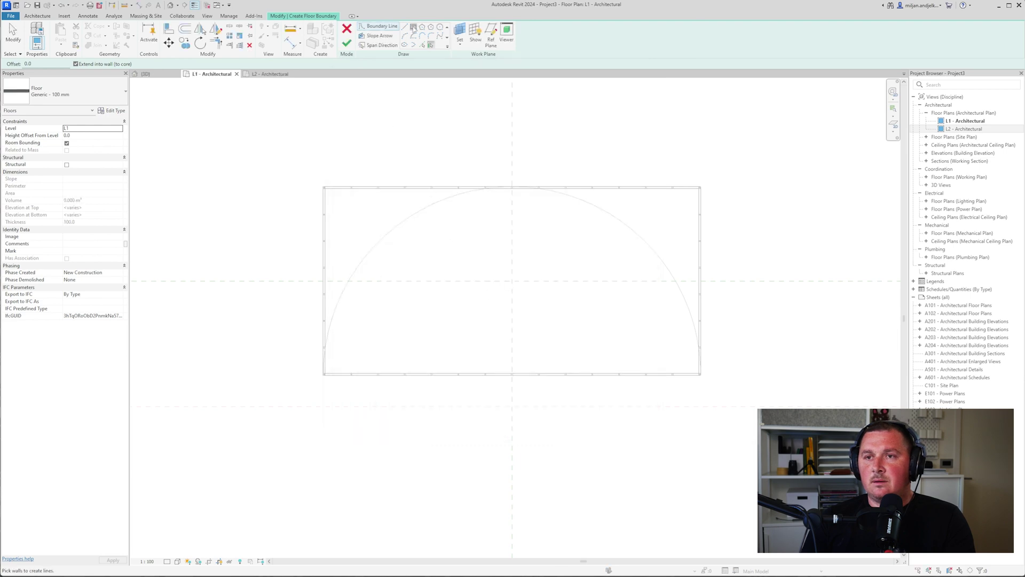
Sketch a rectangular floor boundary between the inner upper-left and lower-right mullion corners of the curtain walls, and finish the floor
{"action": "left_click", "coordinate": [414, 27]}
{"action": "scroll", "coordinate": [343, 187], "scroll_direction": "up", "scroll_amount": 4}
{"action": "scroll", "coordinate": [325, 174], "scroll_direction": "up", "scroll_amount": 2}
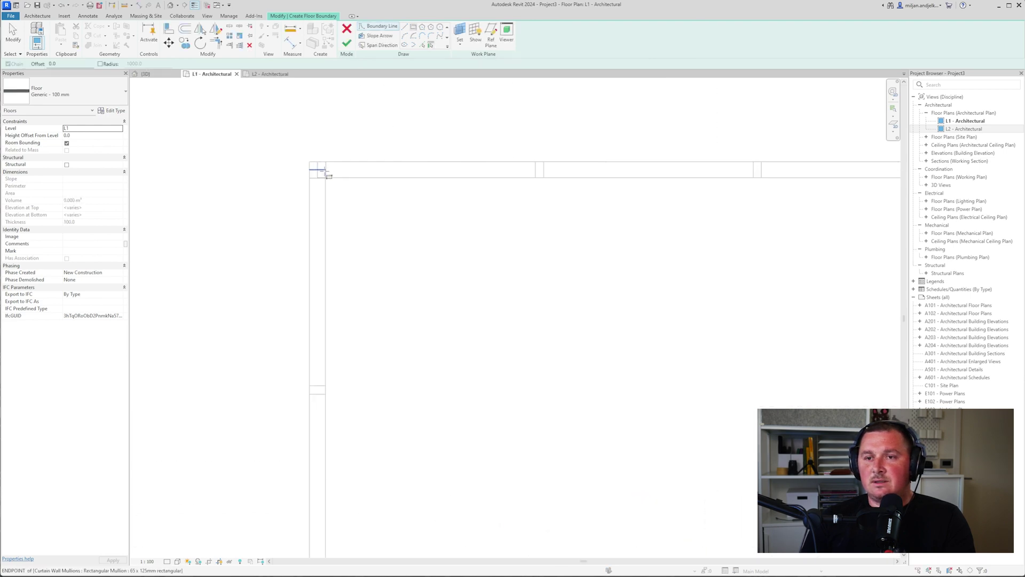
{"action": "left_click", "coordinate": [325, 176]}
{"action": "scroll", "coordinate": [360, 171], "scroll_direction": "down", "scroll_amount": 4}
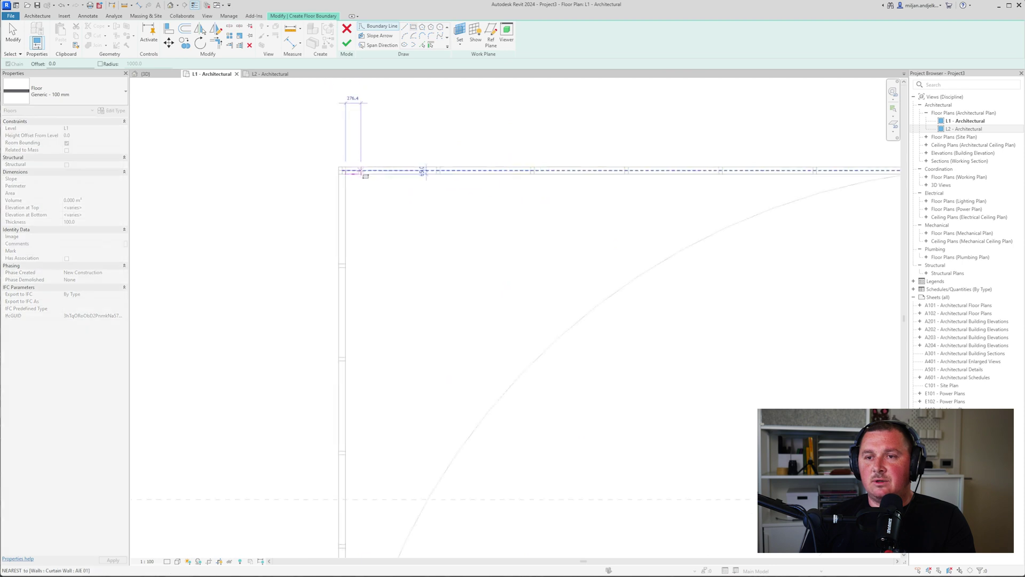
{"action": "scroll", "coordinate": [730, 331], "scroll_direction": "up", "scroll_amount": 4}
{"action": "scroll", "coordinate": [556, 377], "scroll_direction": "up", "scroll_amount": 3}
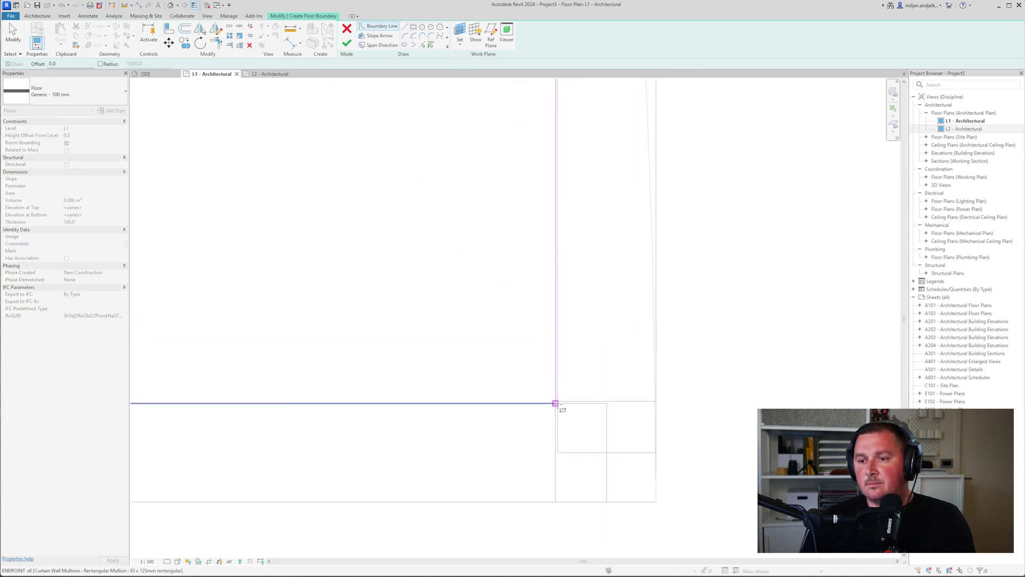
{"action": "scroll", "coordinate": [557, 403], "scroll_direction": "up", "scroll_amount": 2}
{"action": "left_click", "coordinate": [557, 403]}
{"action": "scroll", "coordinate": [573, 384], "scroll_direction": "down", "scroll_amount": 2}
{"action": "scroll", "coordinate": [572, 384], "scroll_direction": "down", "scroll_amount": 2}
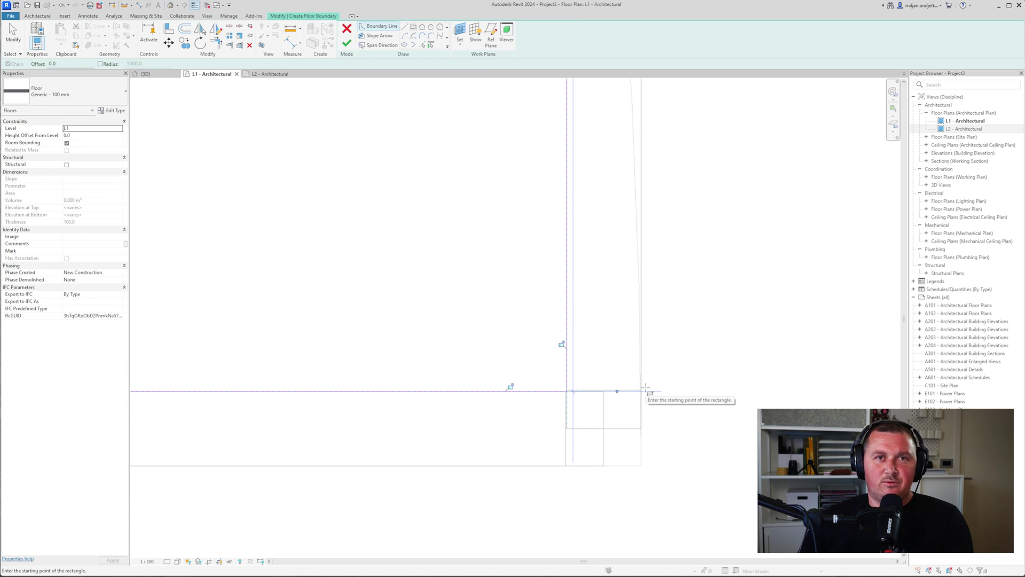
{"action": "scroll", "coordinate": [644, 388], "scroll_direction": "down", "scroll_amount": 4}
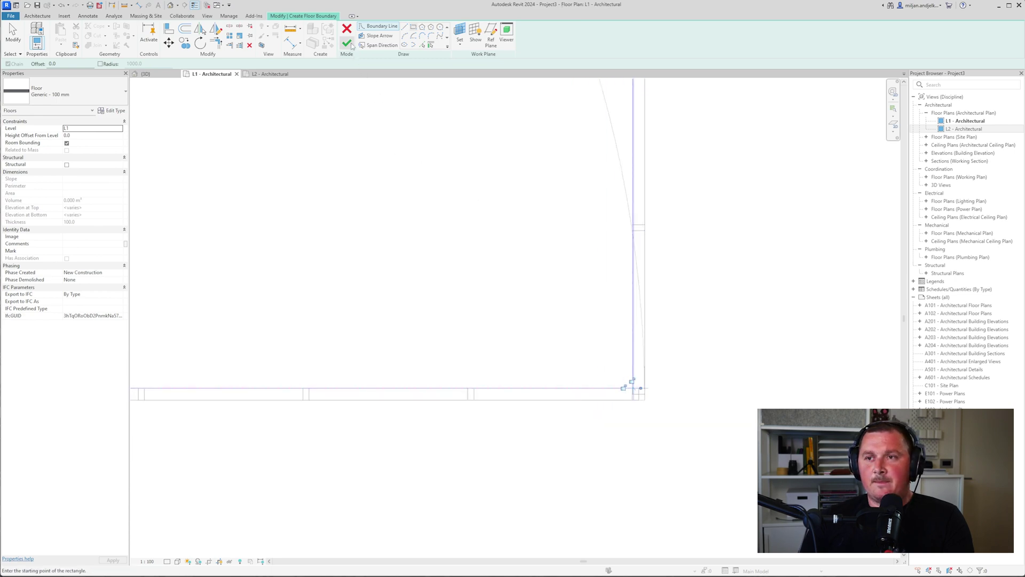
{"action": "scroll", "coordinate": [851, 394], "scroll_direction": "down", "scroll_amount": 2}
{"action": "scroll", "coordinate": [709, 339], "scroll_direction": "down", "scroll_amount": 2}
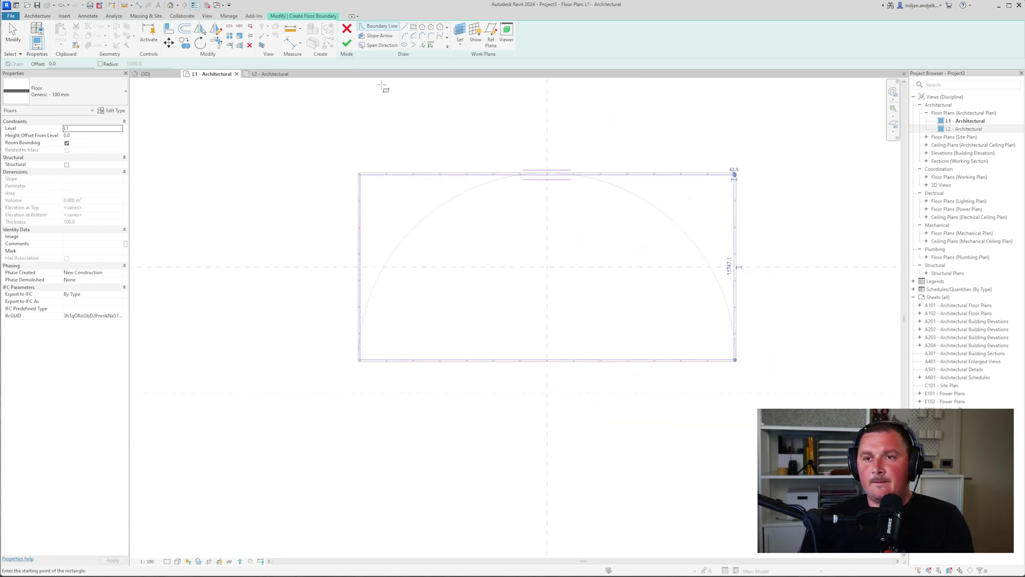
{"action": "scroll", "coordinate": [565, 265], "scroll_direction": "up", "scroll_amount": 2}
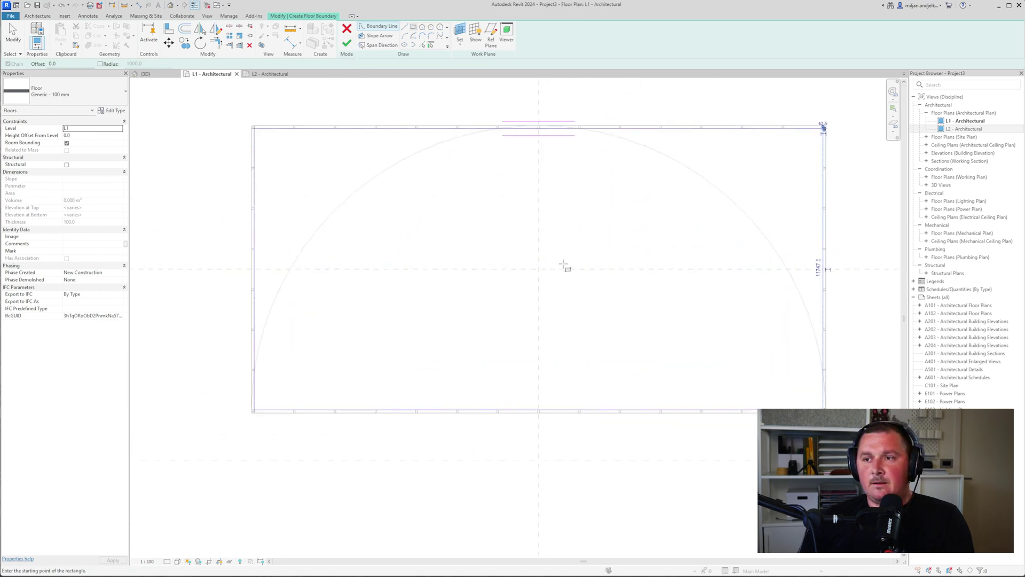
{"action": "left_click", "coordinate": [346, 43]}
Inspect the new floor in the 3D view and compare the model with the reference photo HM_Landscape_1.jpg
{"action": "left_click", "coordinate": [152, 75]}
{"action": "left_click", "coordinate": [354, 404]}
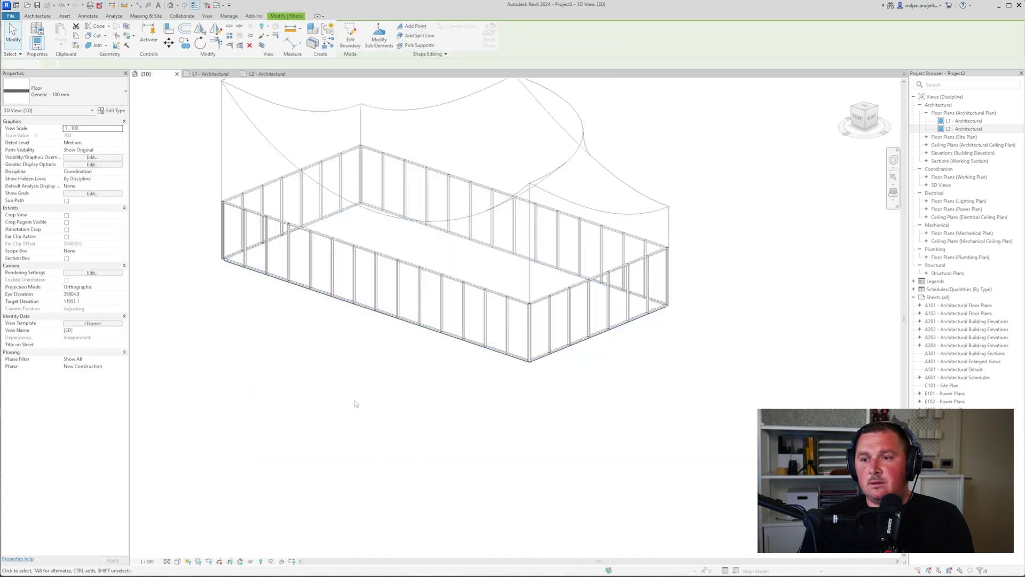
{"action": "scroll", "coordinate": [503, 381], "scroll_direction": "up", "scroll_amount": 4}
{"action": "scroll", "coordinate": [503, 381], "scroll_direction": "down", "scroll_amount": 3}
{"action": "middle_click_drag", "start_coordinate": [370, 353], "coordinate": [409, 372]}
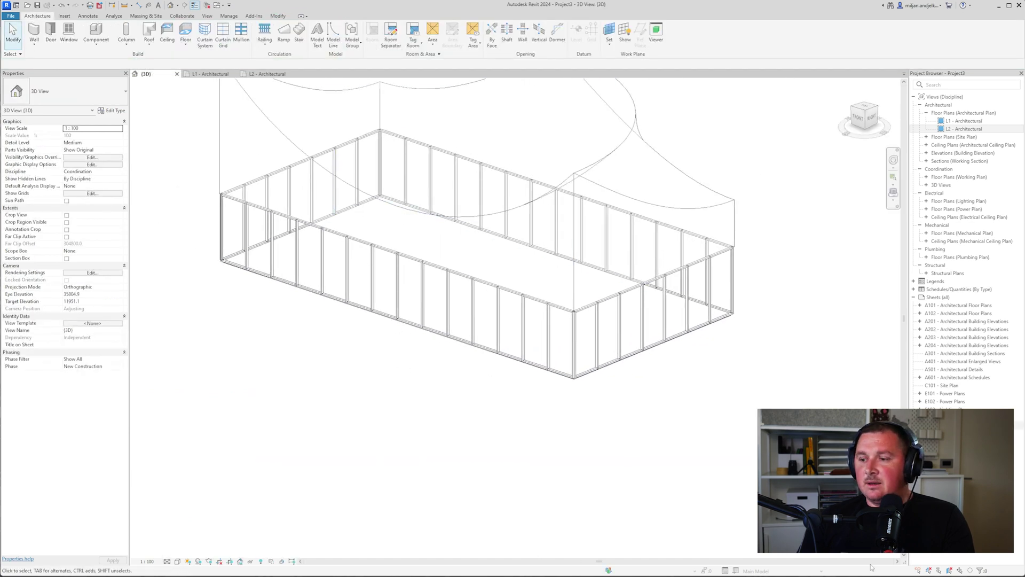
{"action": "key", "text": "alt+Tab"}
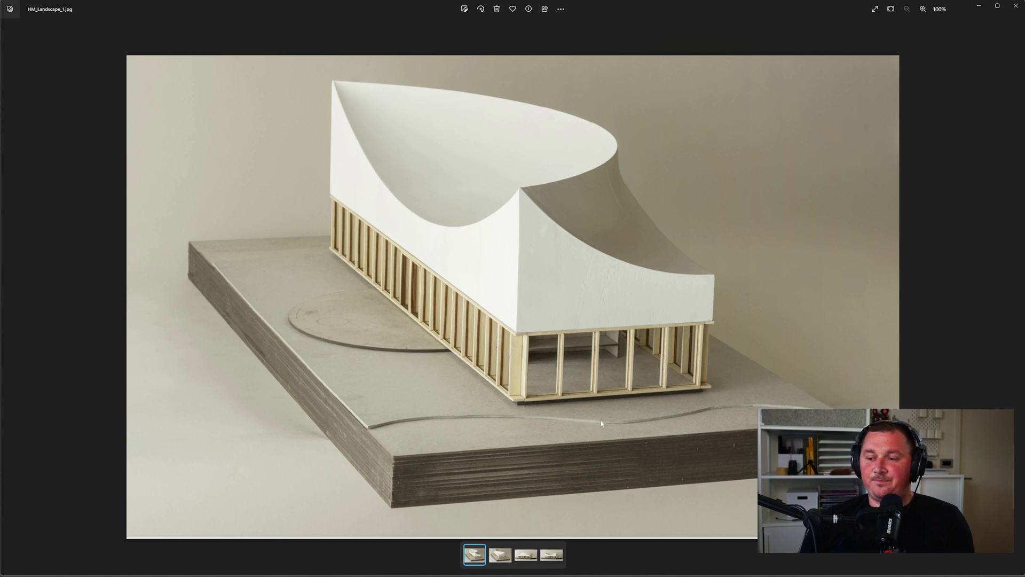
{"action": "key", "text": "alt+Tab"}
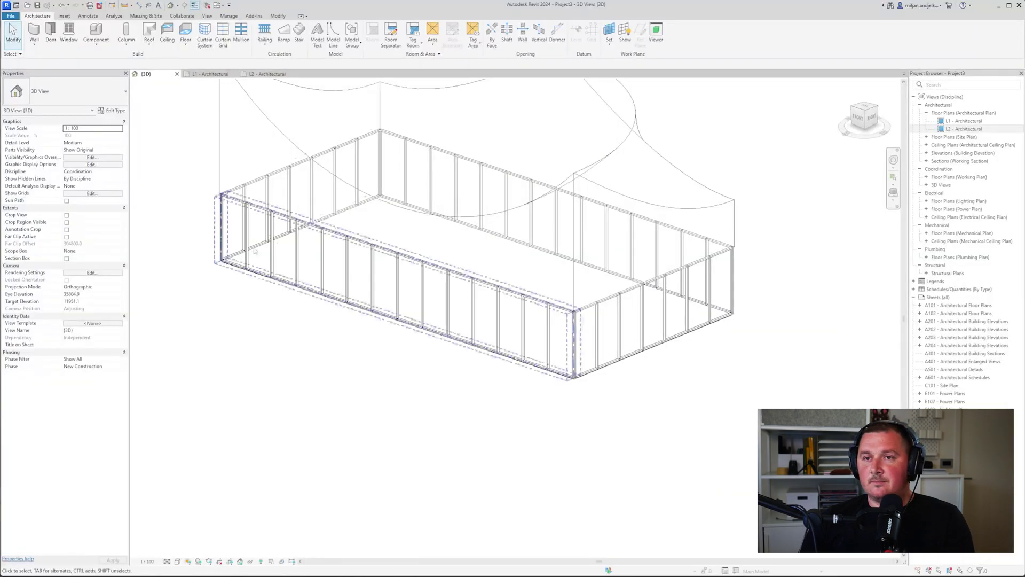
Start another floor in the L1 plan and duplicate the Generic - 100 mm type, keeping the suggested name
{"action": "left_click", "coordinate": [207, 74]}
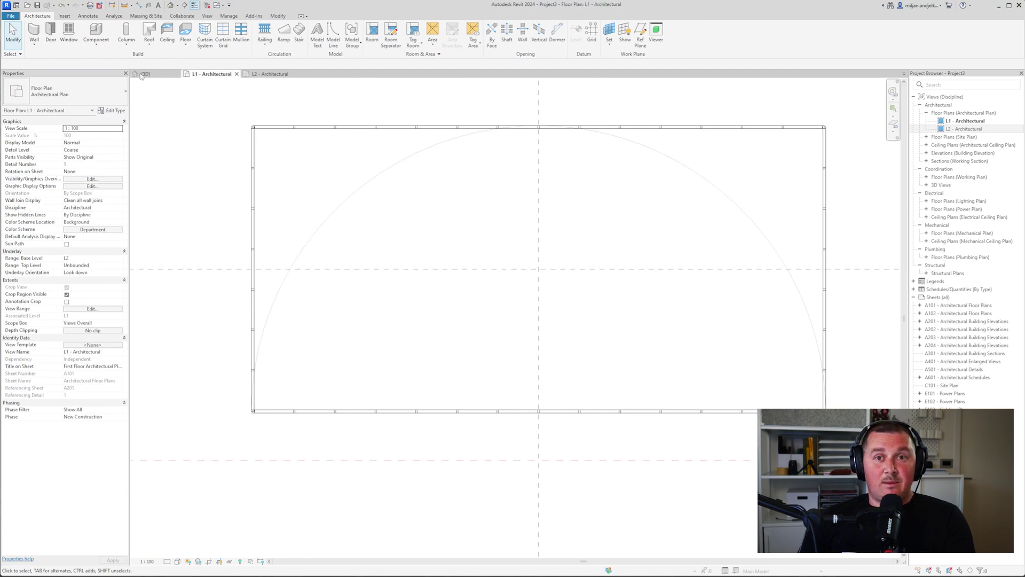
{"action": "left_click", "coordinate": [185, 32]}
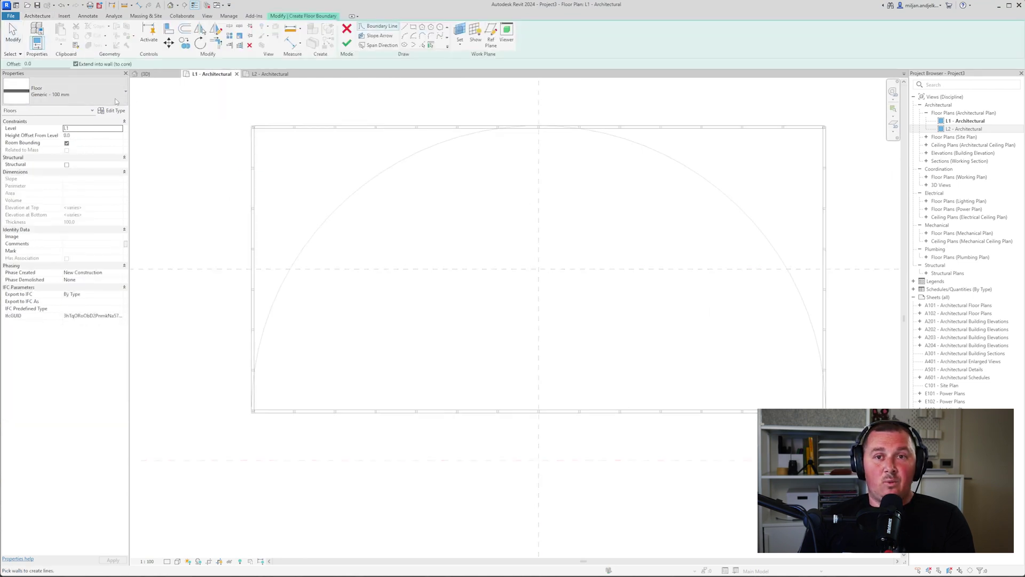
{"action": "left_click", "coordinate": [112, 110]}
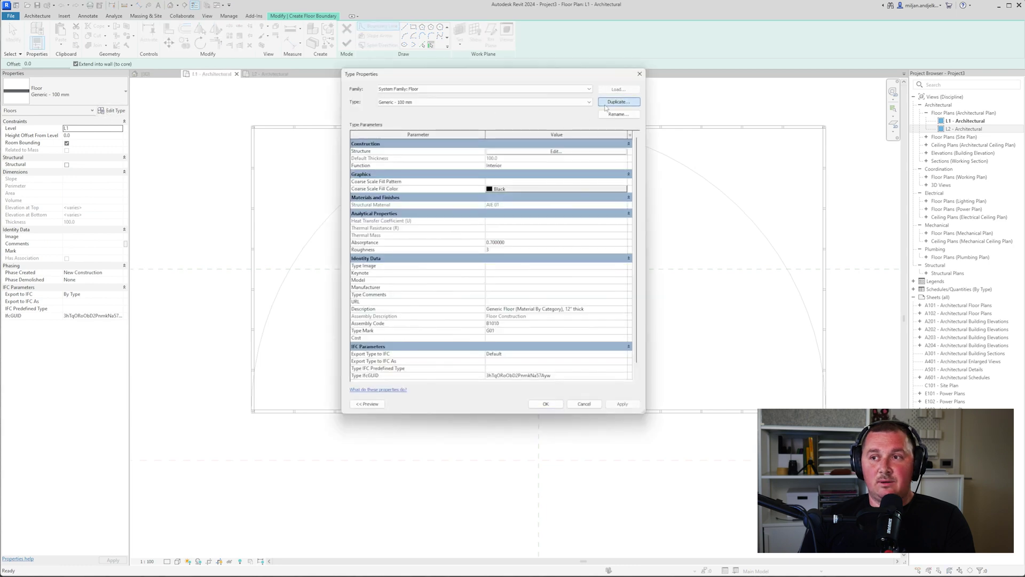
{"action": "left_click", "coordinate": [606, 105]}
{"action": "left_click", "coordinate": [503, 259]}
Create a new material named AIE 02 for the Structure [1] layer of the duplicated floor type
{"action": "left_click", "coordinate": [526, 151]}
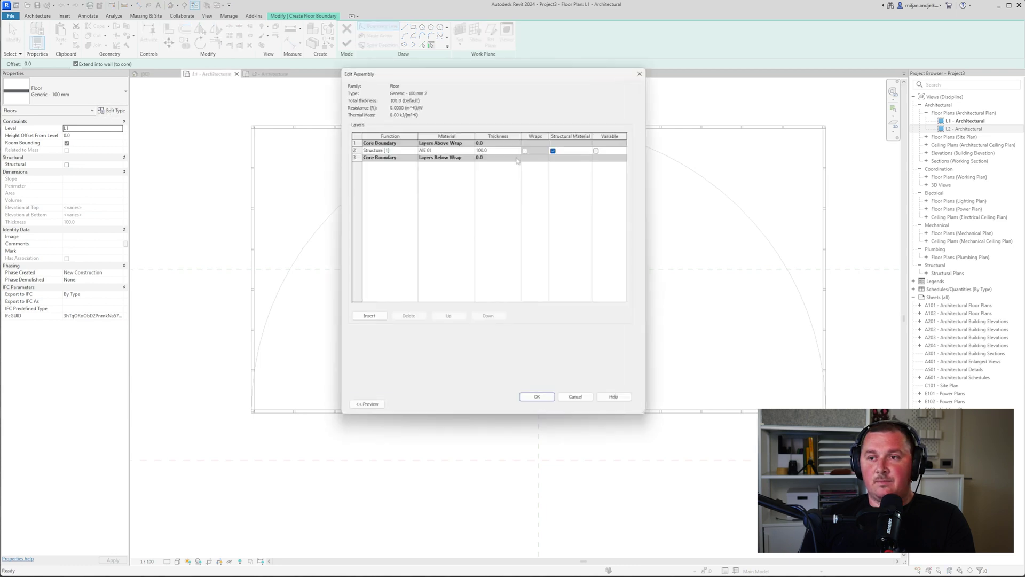
{"action": "left_click", "coordinate": [467, 151]}
{"action": "left_click", "coordinate": [470, 151]}
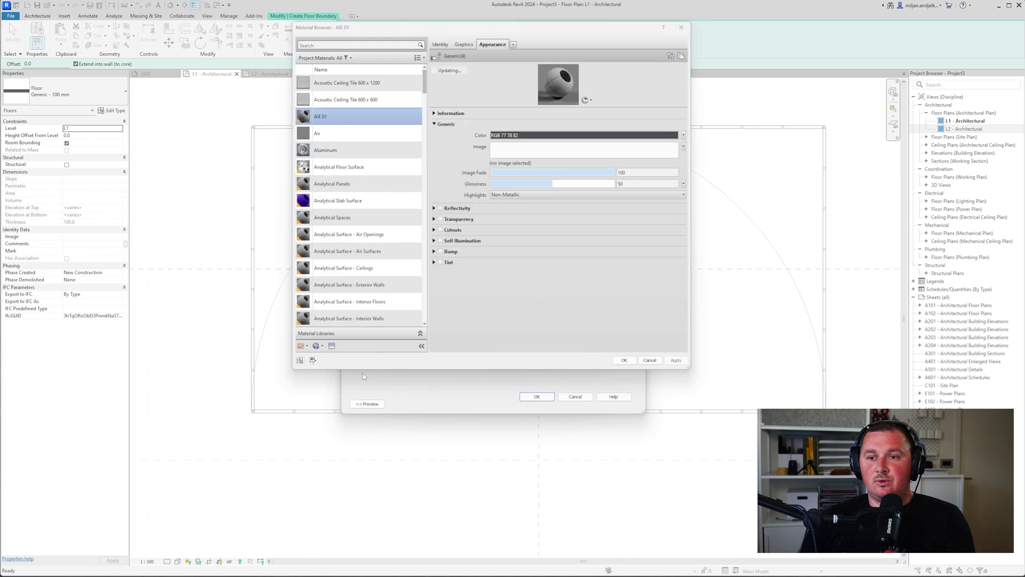
{"action": "left_click", "coordinate": [322, 346]}
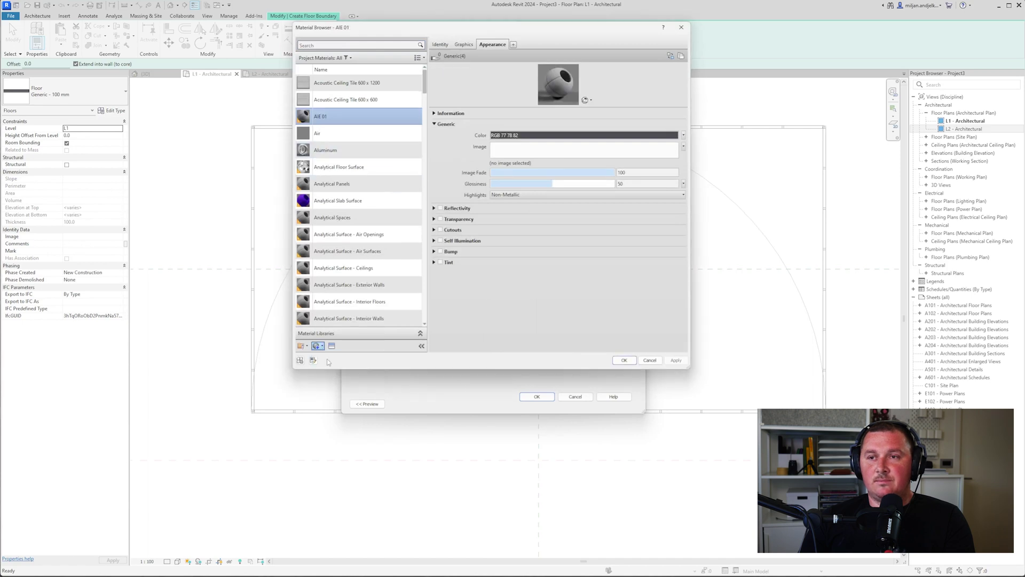
{"action": "left_click", "coordinate": [338, 361]}
{"action": "left_click", "coordinate": [440, 44]}
{"action": "triple_click", "coordinate": [521, 55]}
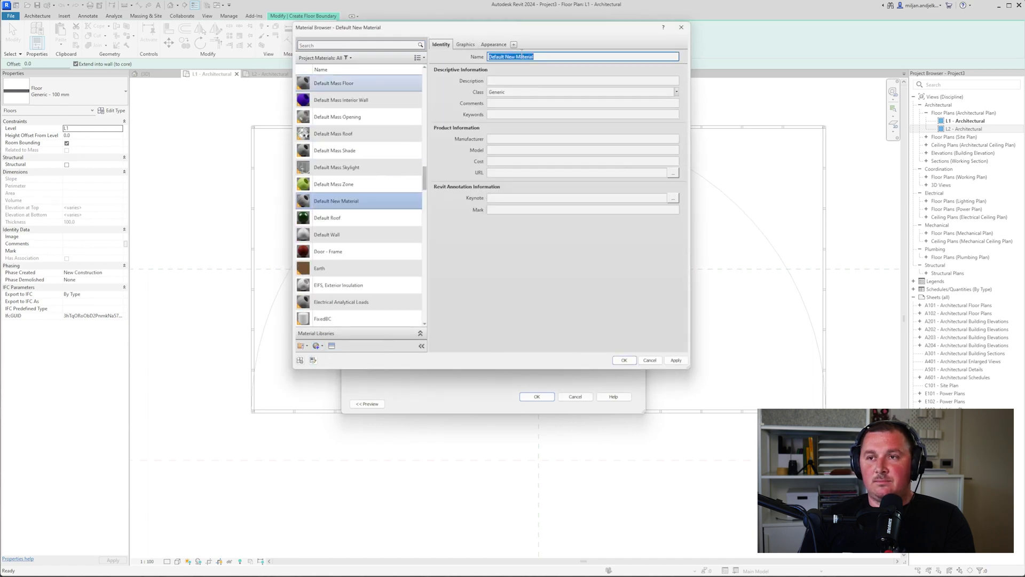
{"action": "type", "text": "AIE 02"}
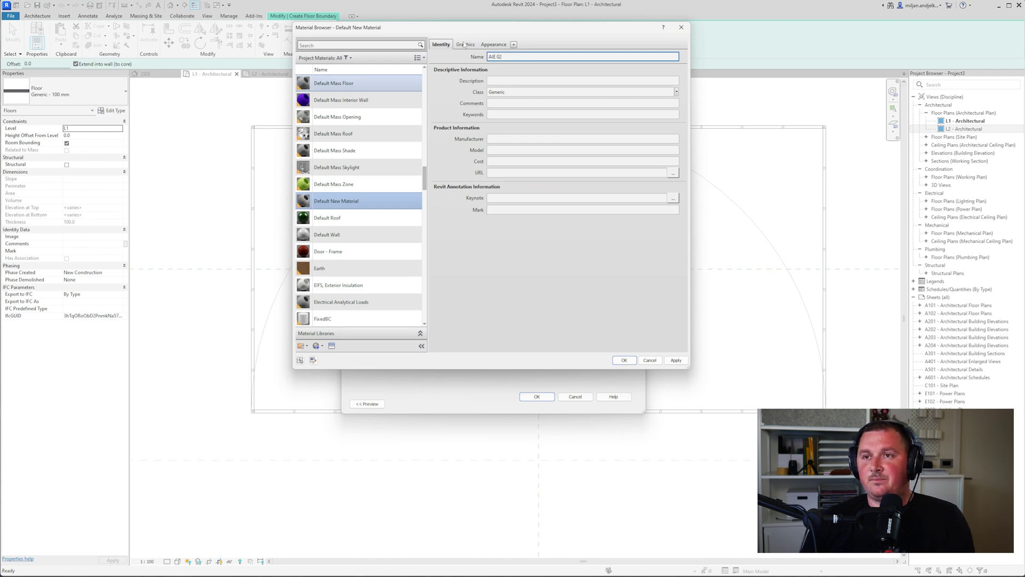
Give the AIE 02 appearance a light custom color and apply the material to the duplicated floor type
{"action": "left_click", "coordinate": [464, 45]}
{"action": "left_click", "coordinate": [492, 44]}
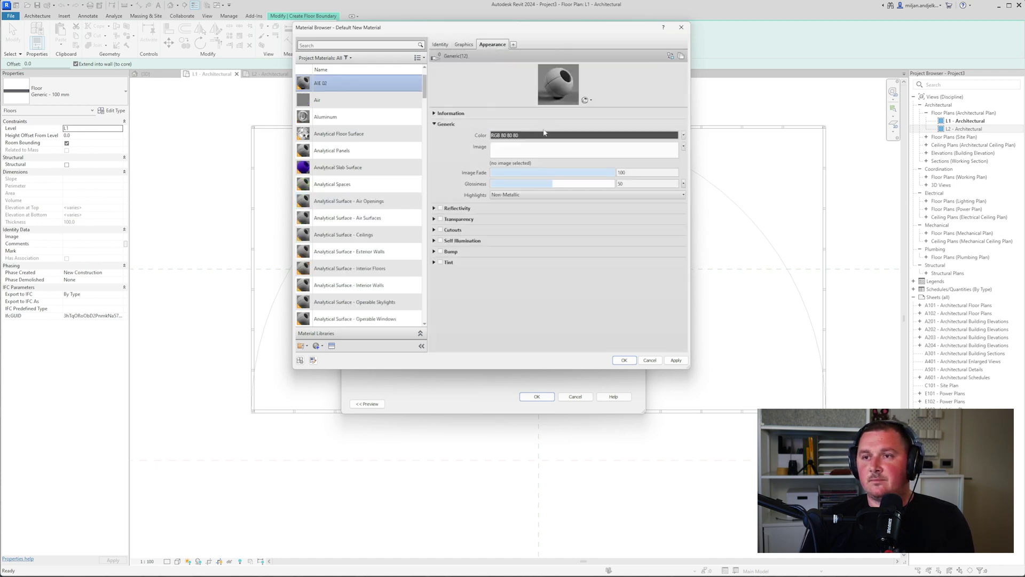
{"action": "left_click", "coordinate": [545, 134]}
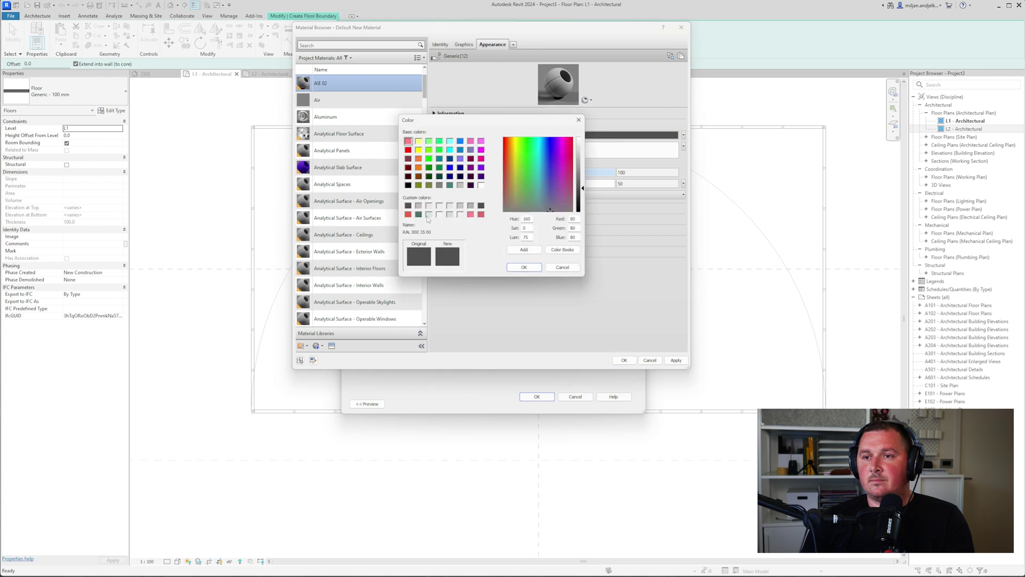
{"action": "left_click", "coordinate": [524, 267]}
{"action": "left_click", "coordinate": [625, 360]}
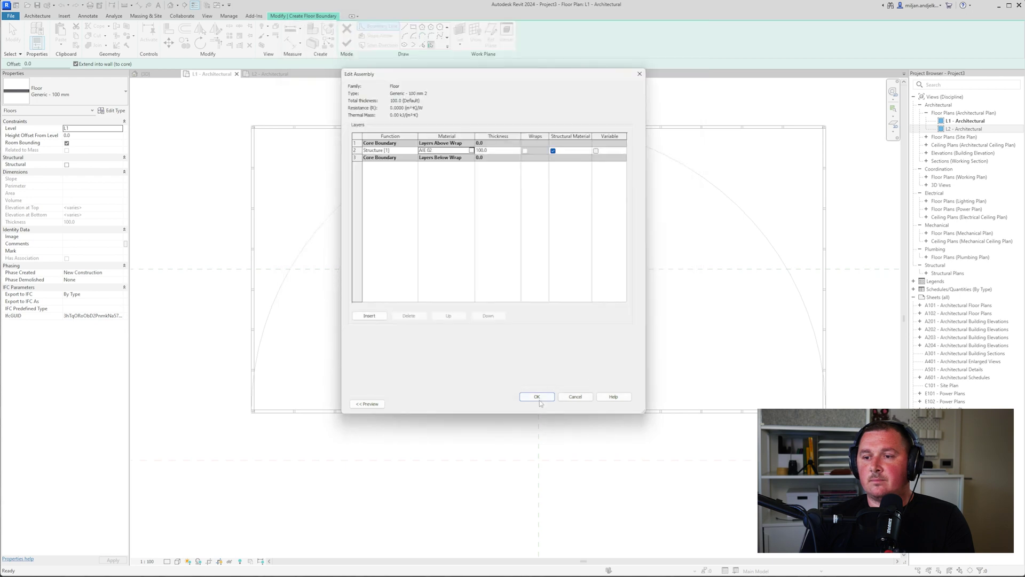
{"action": "left_click", "coordinate": [537, 397]}
{"action": "left_click", "coordinate": [546, 404]}
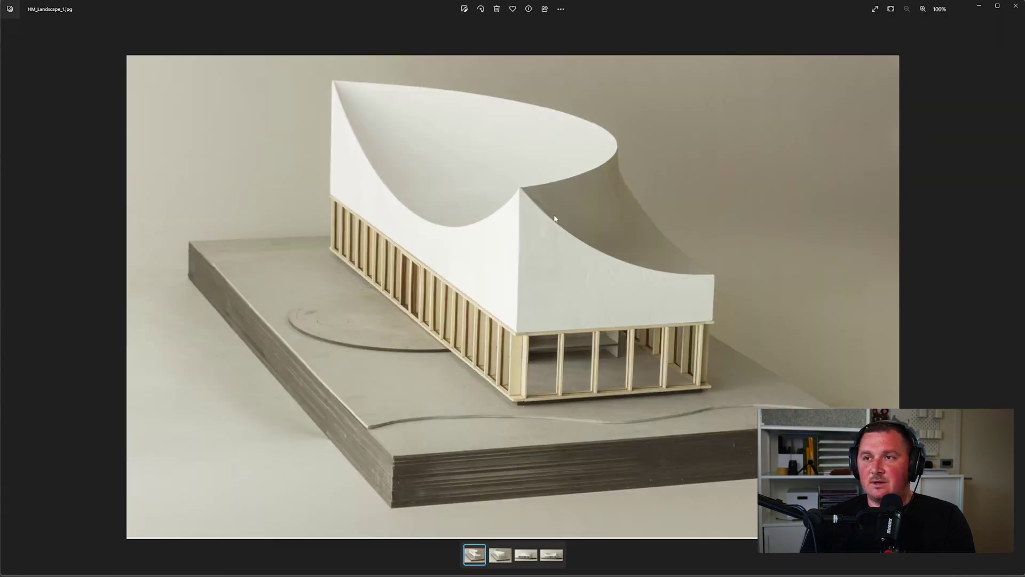
Return to Revit from the reference photo and set the new floor's height offset from level L1 to -100 mm
{"action": "left_click", "coordinate": [980, 7]}
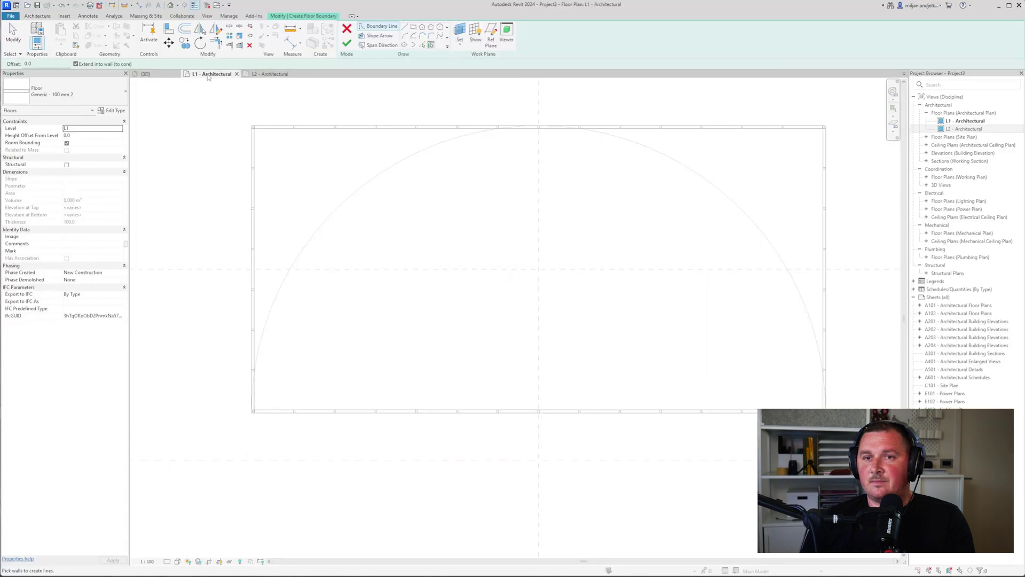
{"action": "left_click", "coordinate": [80, 128]}
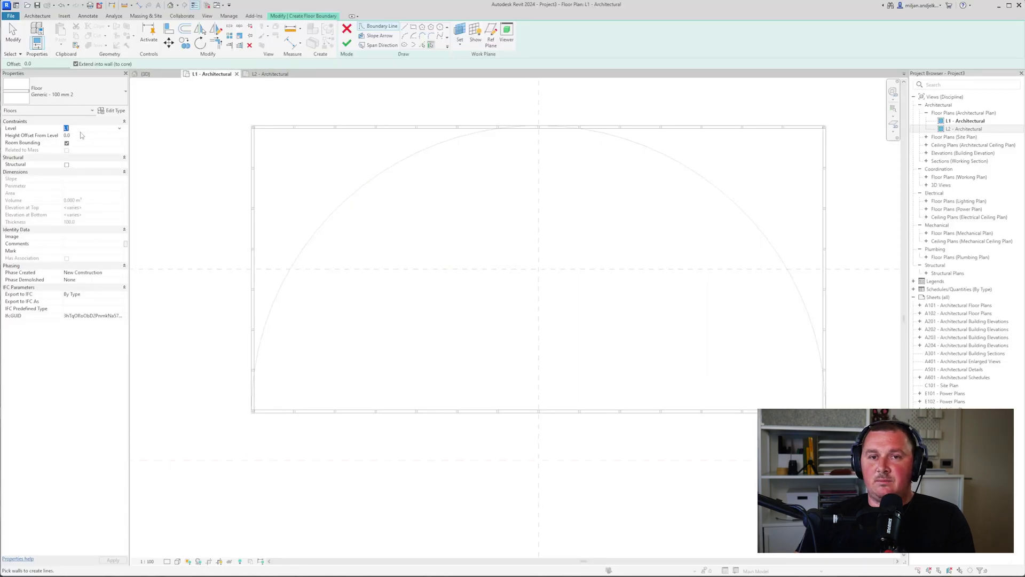
{"action": "left_click", "coordinate": [81, 135]}
{"action": "type", "text": "-100.0"}
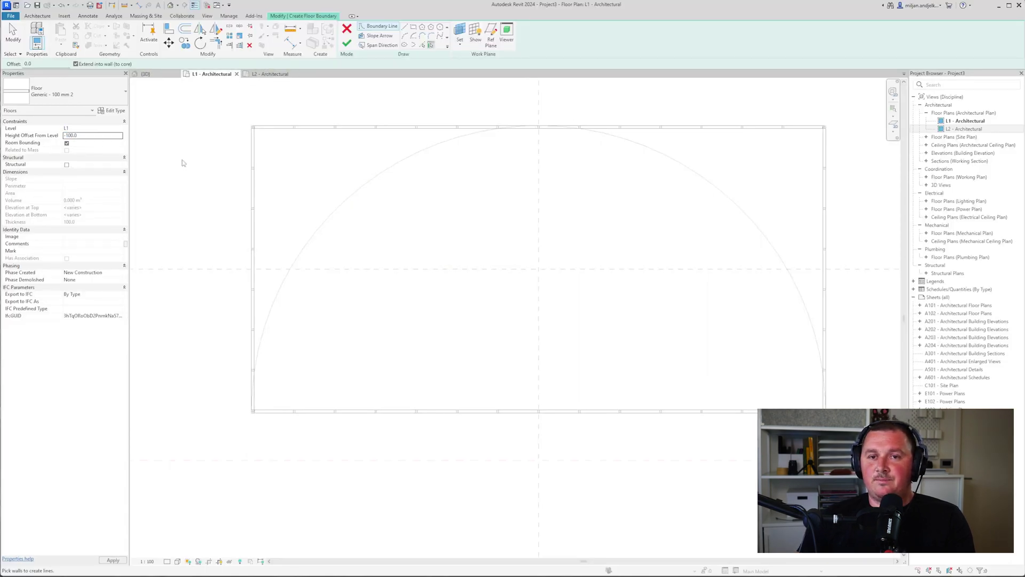
Sketch a circular floor boundary of 6500 mm radius centred on the horizontal reference line near the building's west end and finish the floor
{"action": "left_click", "coordinate": [439, 27]}
{"action": "scroll", "coordinate": [419, 251], "scroll_direction": "down", "scroll_amount": 3}
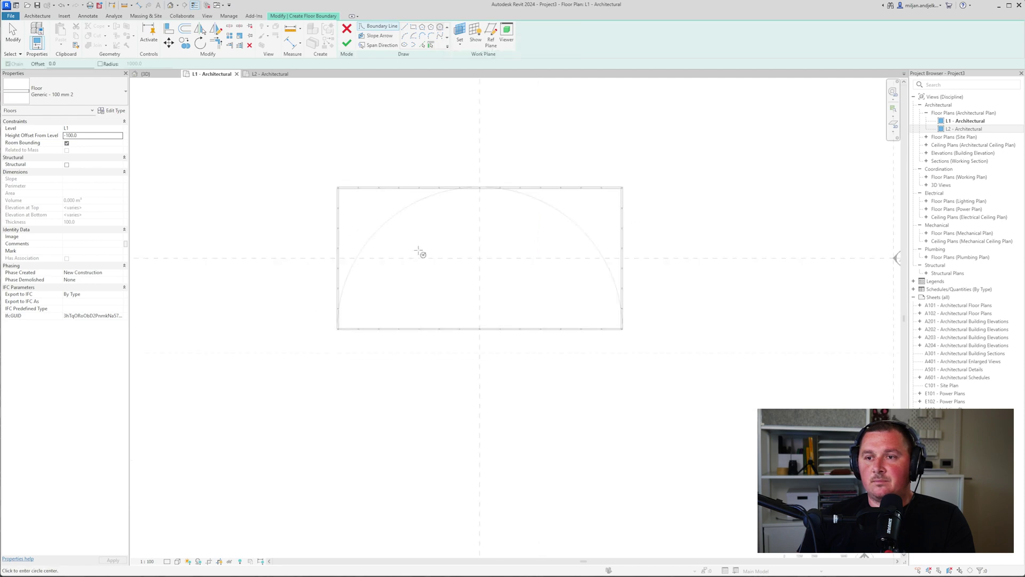
{"action": "left_click", "coordinate": [391, 258]}
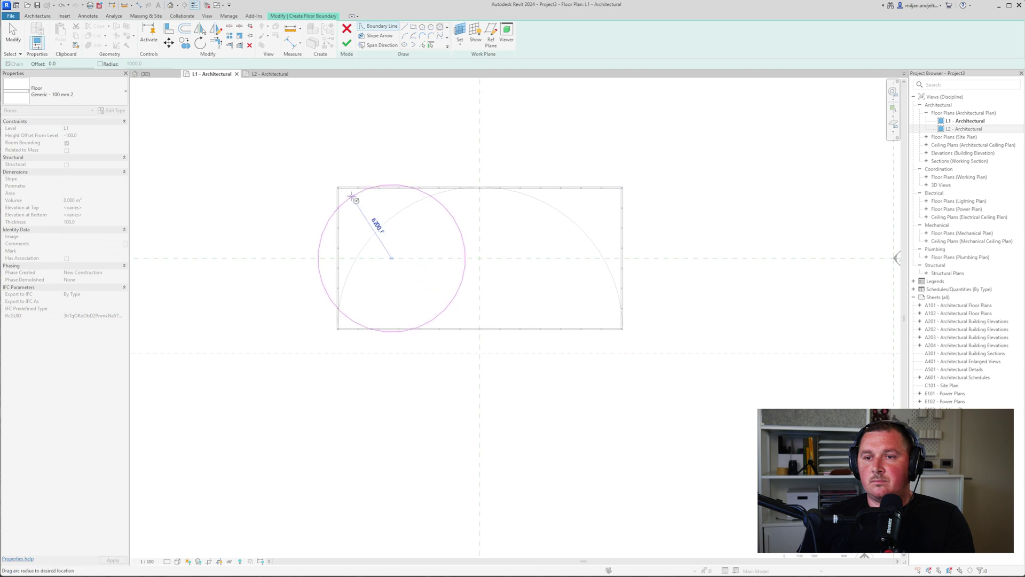
{"action": "type", "text": "6500"}
{"action": "key", "text": "Return"}
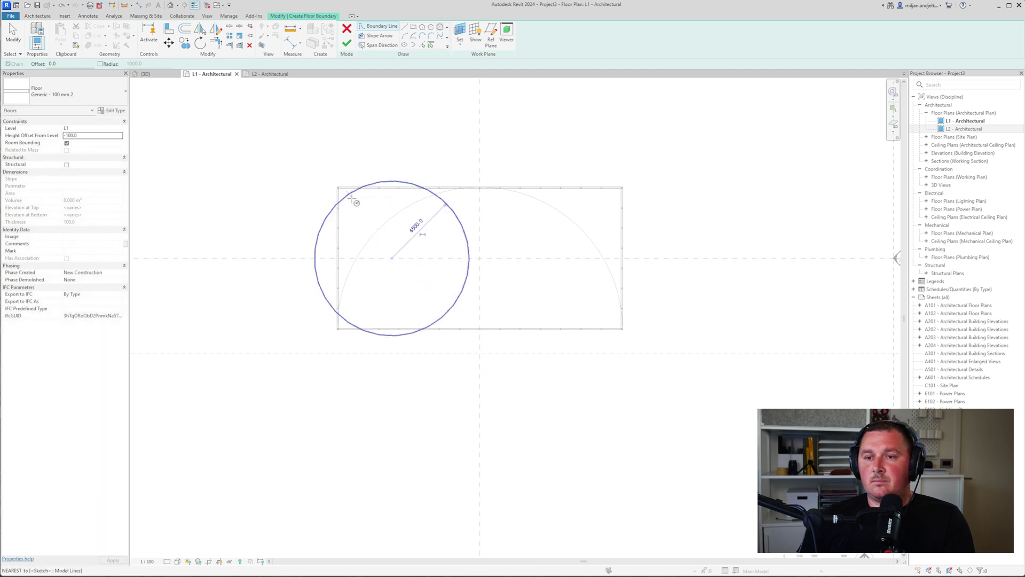
{"action": "left_click", "coordinate": [346, 43]}
{"action": "left_click", "coordinate": [327, 141]}
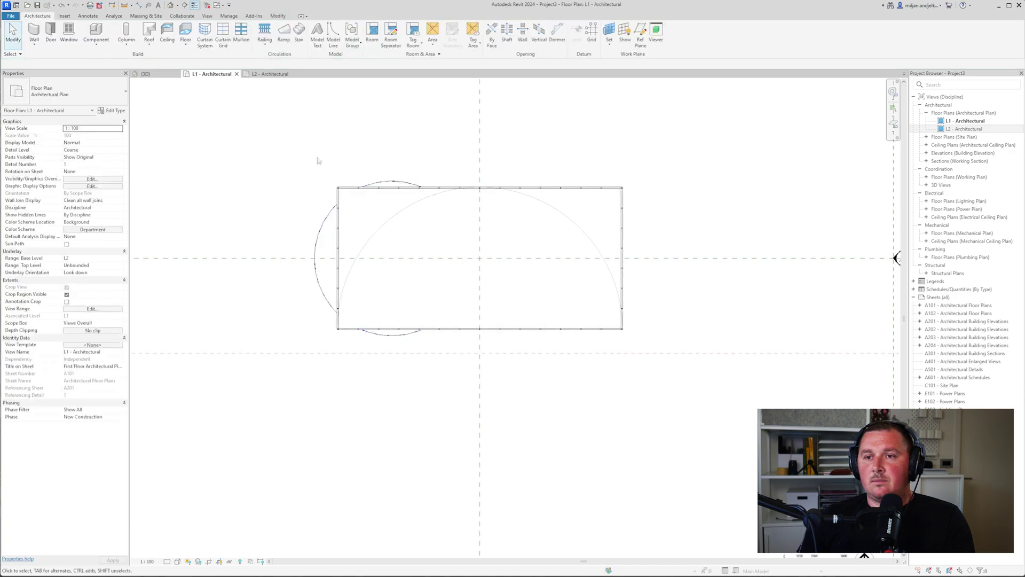
{"action": "scroll", "coordinate": [326, 218], "scroll_direction": "down", "scroll_amount": 3}
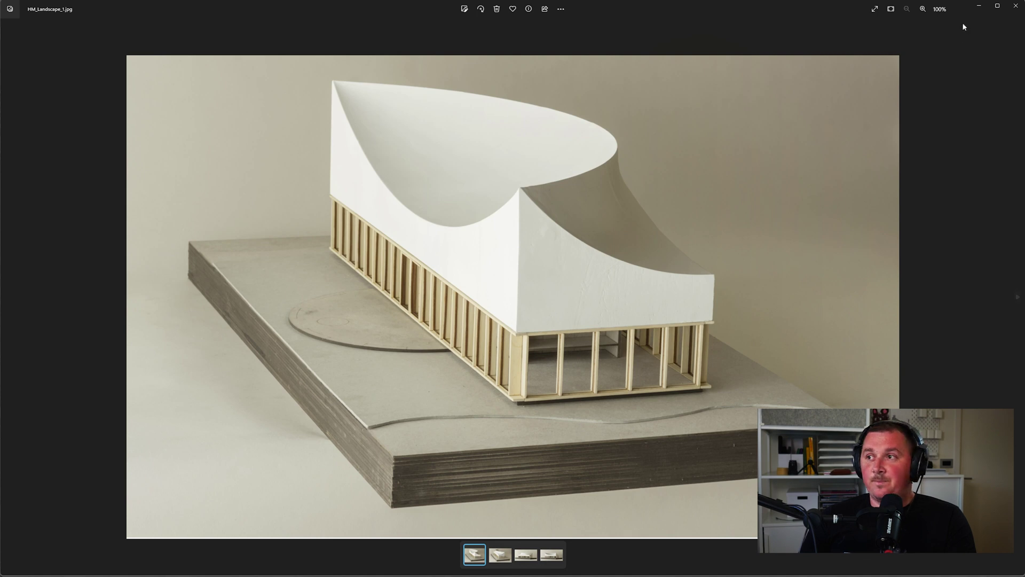
Start another floor in the L1 plan and duplicate the Generic - 100 mm 2 type as Generic - 2000 mm
{"action": "left_click", "coordinate": [979, 6]}
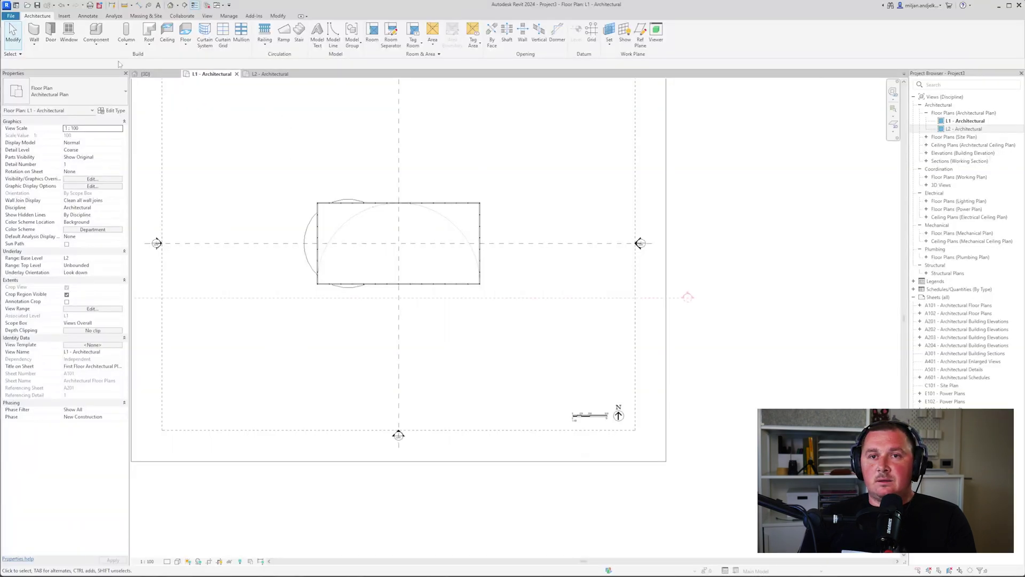
{"action": "left_click", "coordinate": [185, 45]}
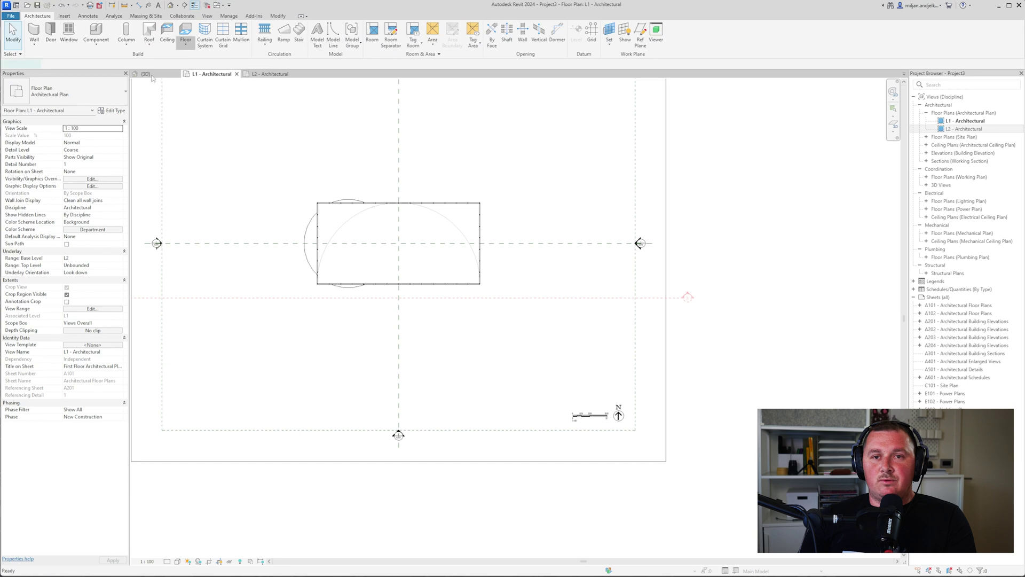
{"action": "left_click", "coordinate": [113, 110]}
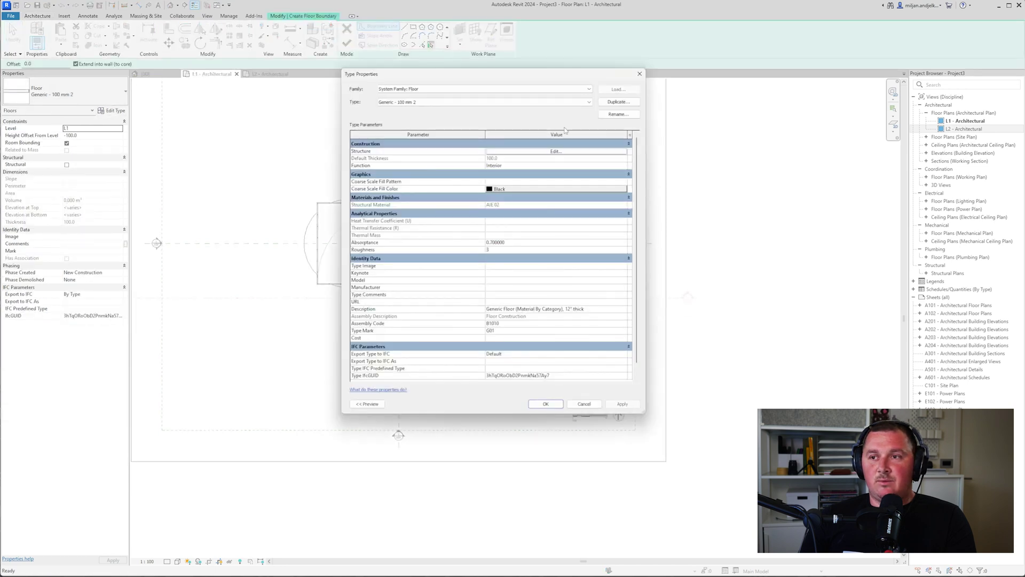
{"action": "left_click", "coordinate": [618, 102]}
{"action": "left_click", "coordinate": [497, 238]}
{"action": "key", "text": "BackSpace"}
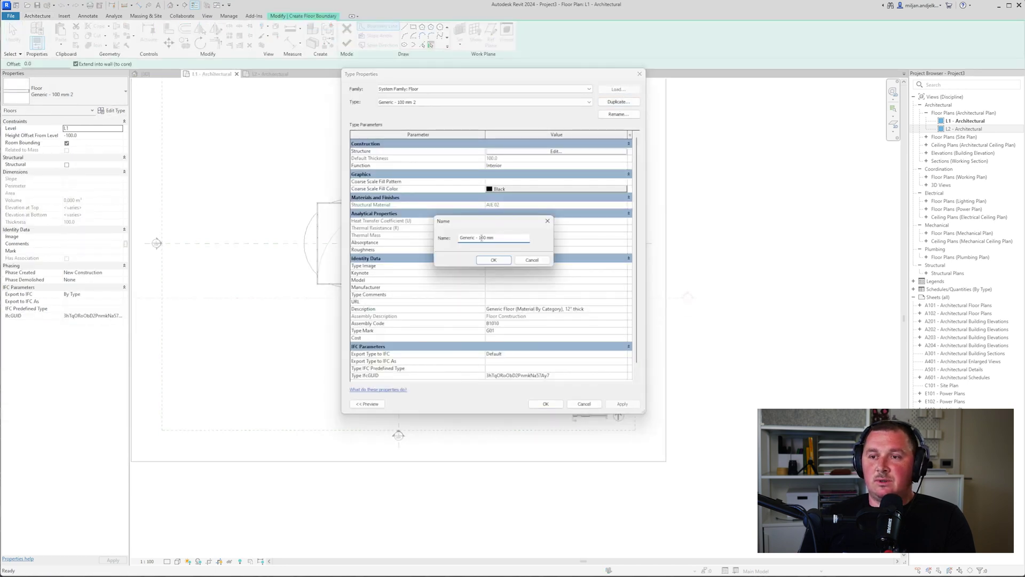
{"action": "type", "text": "0"}
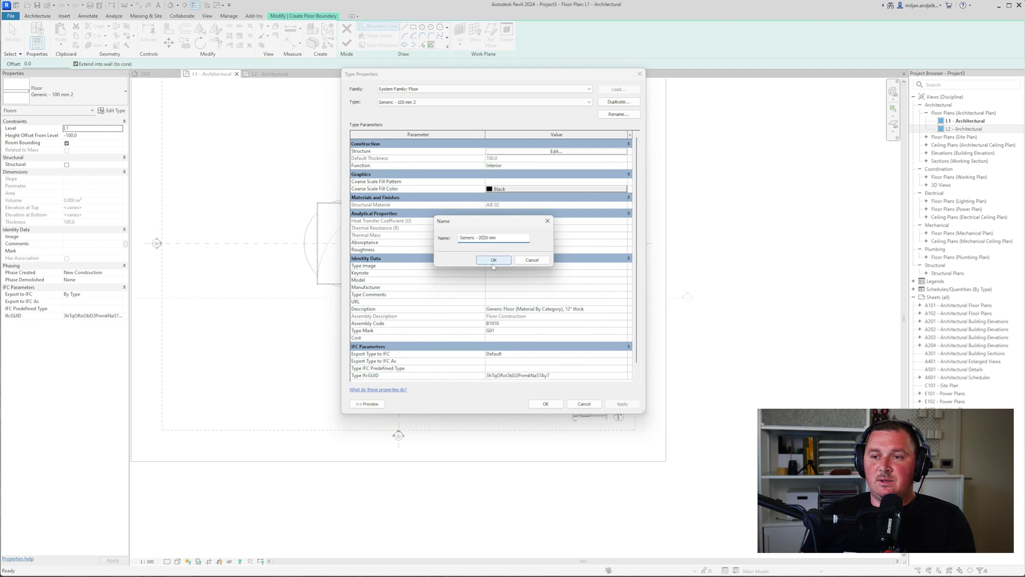
{"action": "left_click", "coordinate": [492, 259]}
Set the Structure [1] layer thickness of the Generic - 2000 mm floor type to 2000 mm
{"action": "left_click", "coordinate": [531, 151]}
{"action": "left_click", "coordinate": [497, 150]}
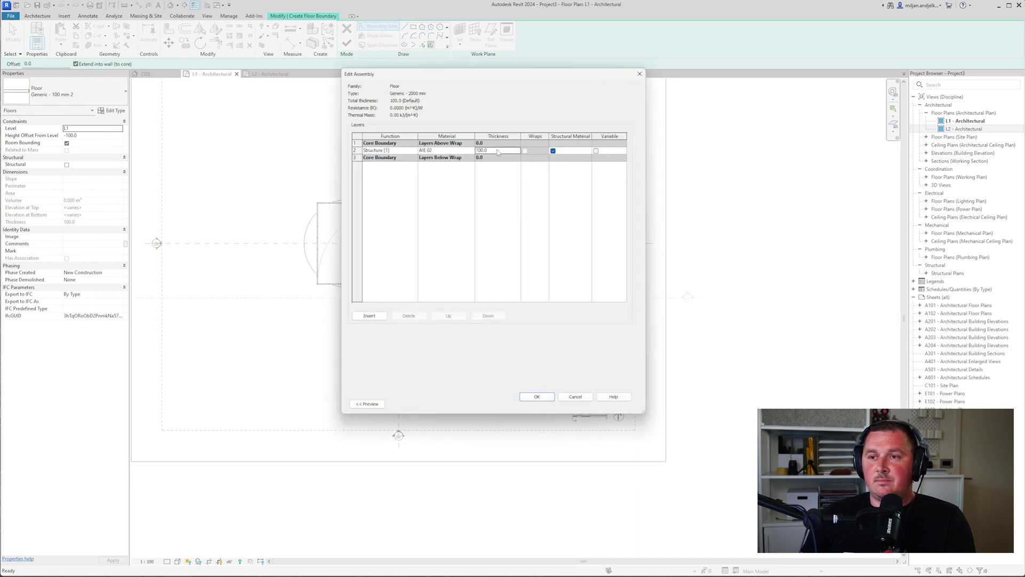
{"action": "type", "text": "2"}
Create a new material named AIE 03 for the Structure [1] layer of the Generic - 2000 mm floor type
{"action": "left_click", "coordinate": [445, 150]}
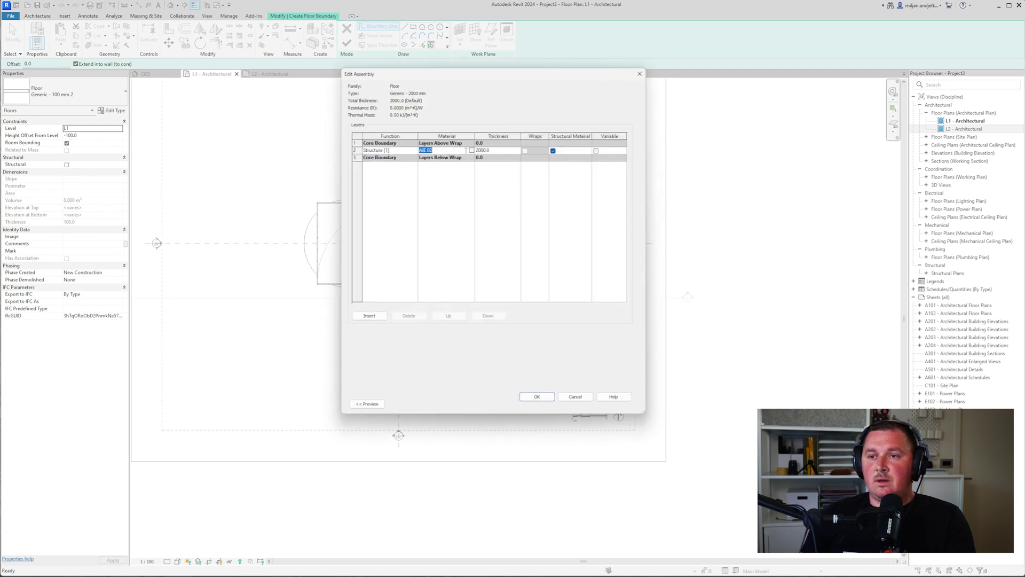
{"action": "left_click", "coordinate": [472, 150]}
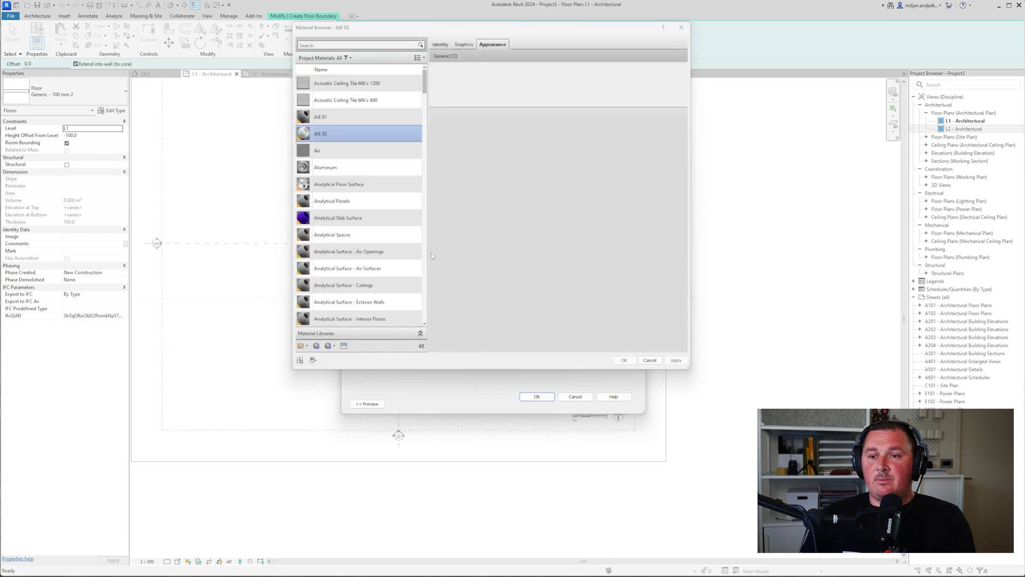
{"action": "left_click", "coordinate": [319, 345]}
{"action": "left_click", "coordinate": [334, 356]}
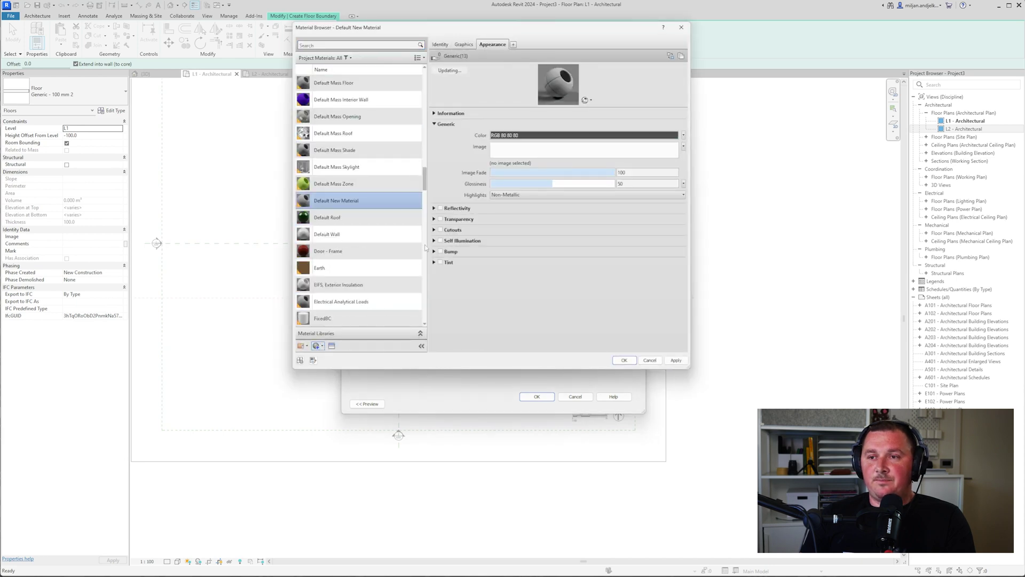
{"action": "left_click", "coordinate": [440, 44]}
{"action": "triple_click", "coordinate": [507, 57]}
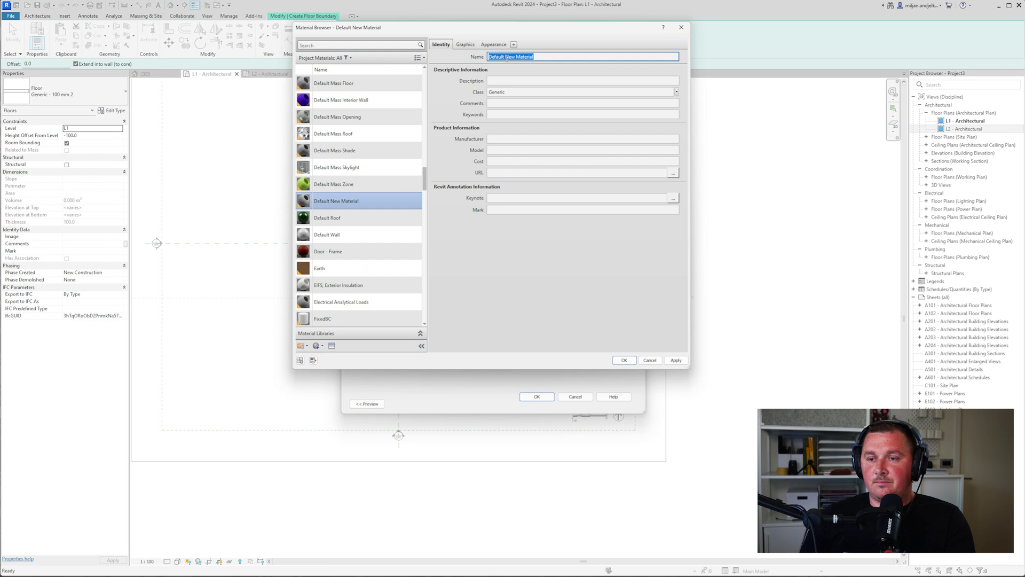
{"action": "type", "text": "AIE 03"}
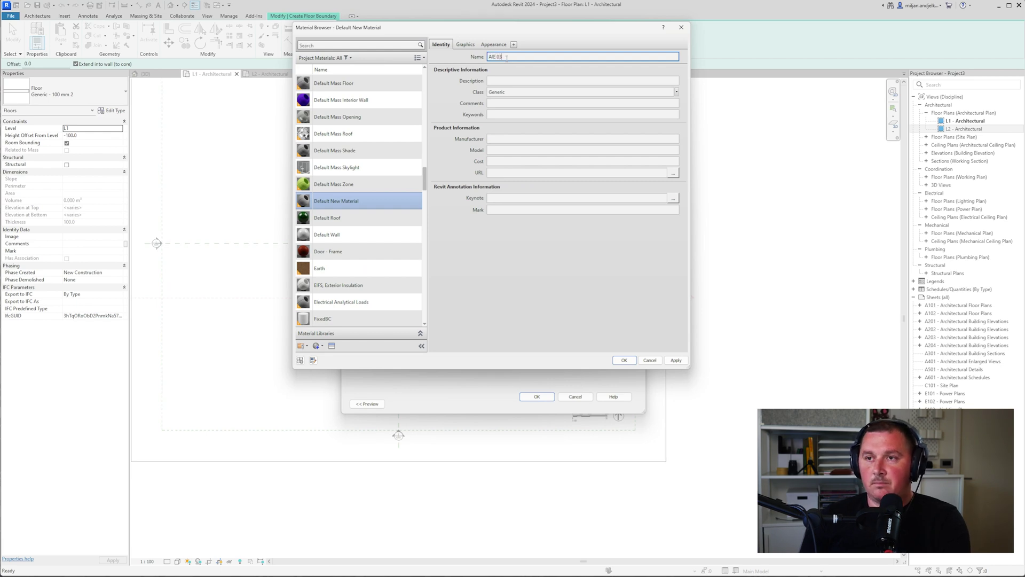
{"action": "key", "text": "Return"}
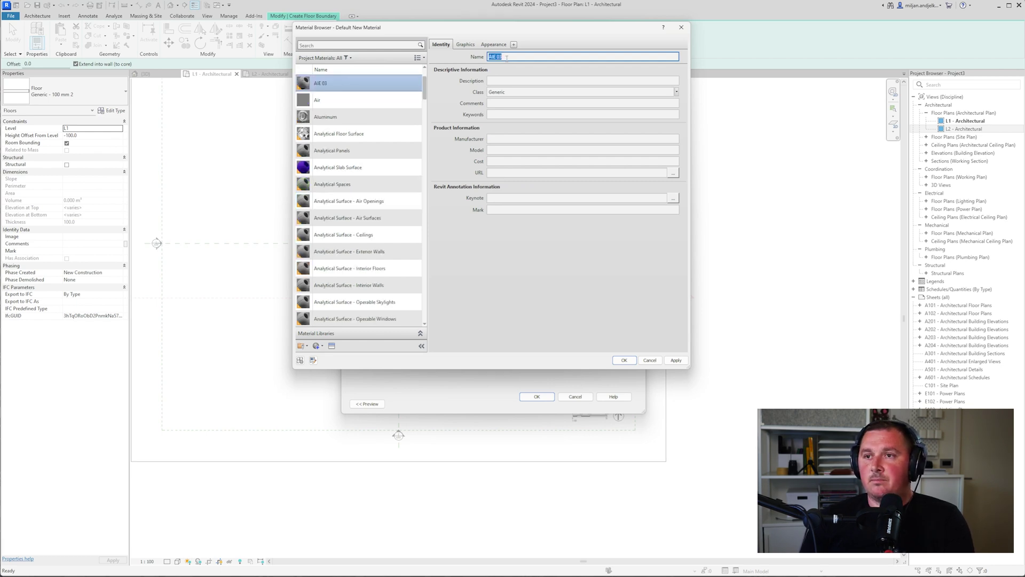
Give the AIE 03 appearance the custom red color RGB 226-104-104 and apply the material to the Generic - 2000 mm floor type
{"action": "left_click", "coordinate": [464, 45]}
{"action": "left_click", "coordinate": [492, 45]}
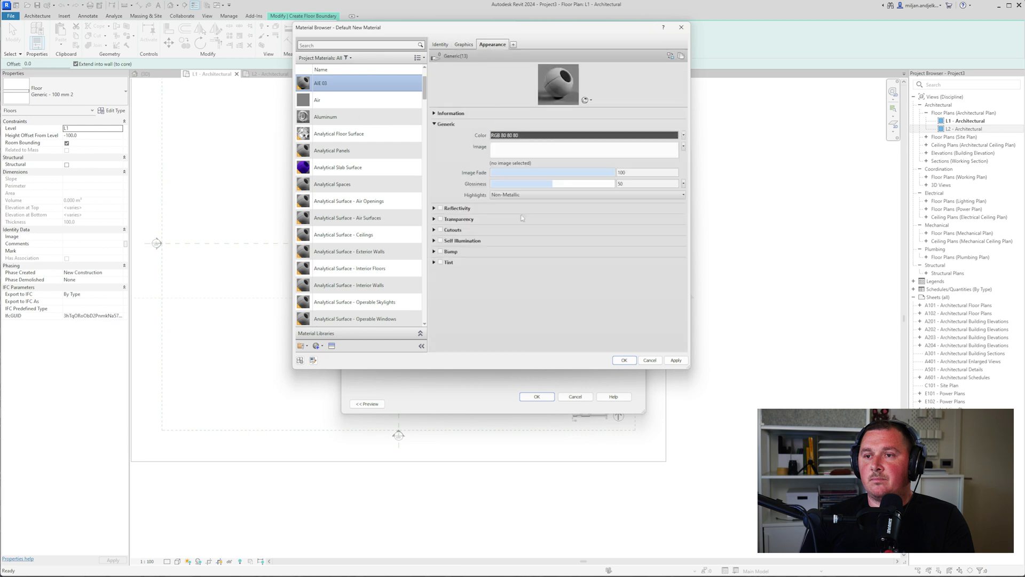
{"action": "left_click", "coordinate": [507, 135]}
{"action": "left_click", "coordinate": [481, 214]}
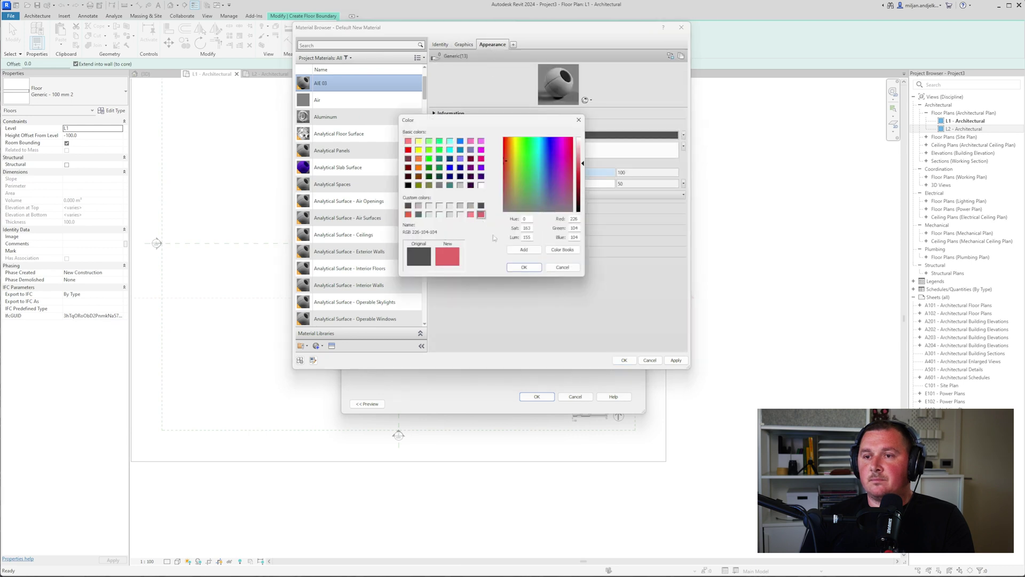
{"action": "left_click", "coordinate": [524, 267]}
{"action": "left_click", "coordinate": [624, 360]}
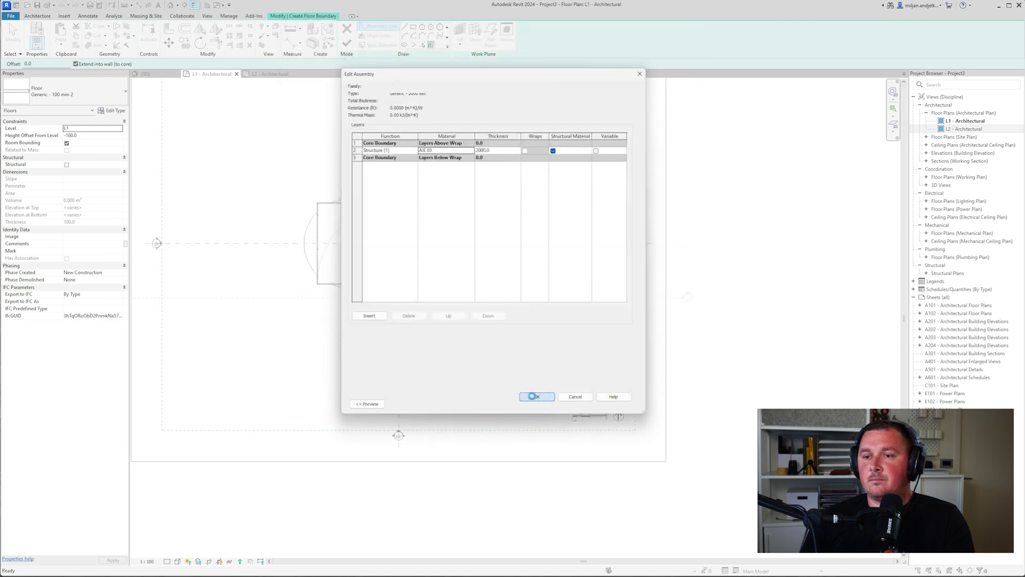
{"action": "left_click", "coordinate": [533, 396]}
{"action": "left_click", "coordinate": [544, 405]}
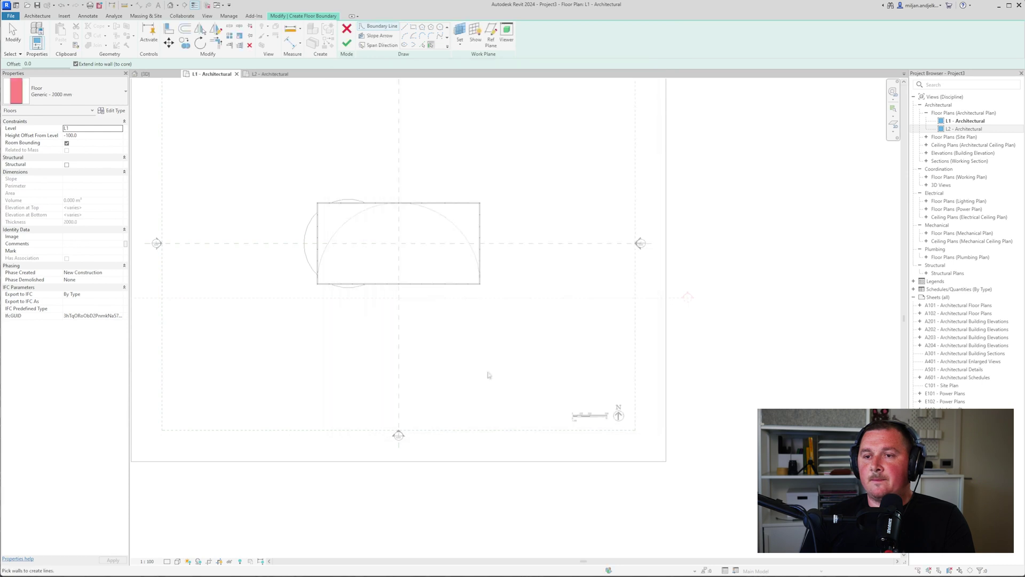
Create floor boundary lines offset 7500 mm outward from the building's north and south curtain walls using Pick Lines
{"action": "left_click", "coordinate": [422, 44]}
{"action": "scroll", "coordinate": [359, 200], "scroll_direction": "up", "scroll_amount": 5}
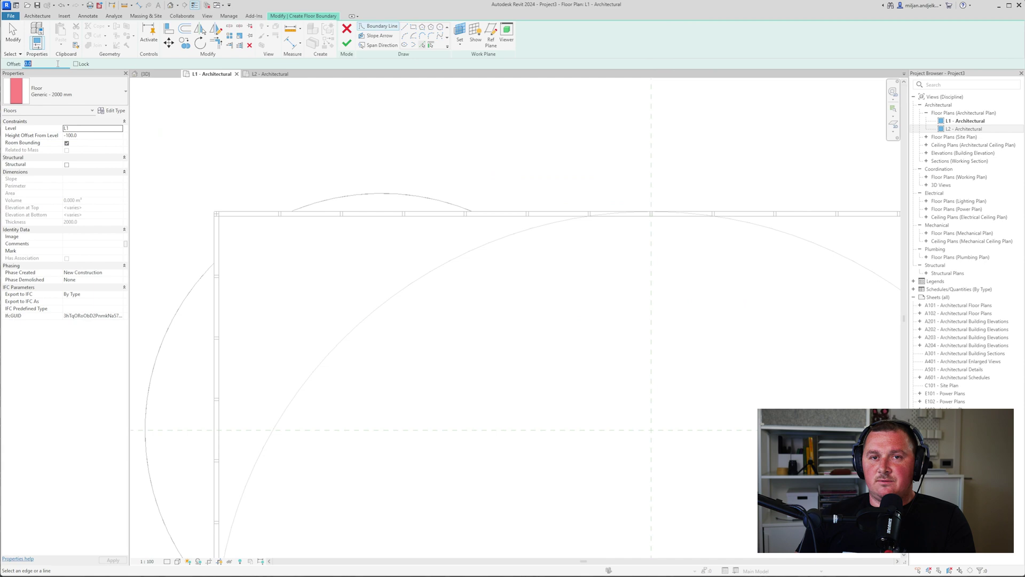
{"action": "key", "text": "Return"}
{"action": "scroll", "coordinate": [232, 160], "scroll_direction": "up", "scroll_amount": 3}
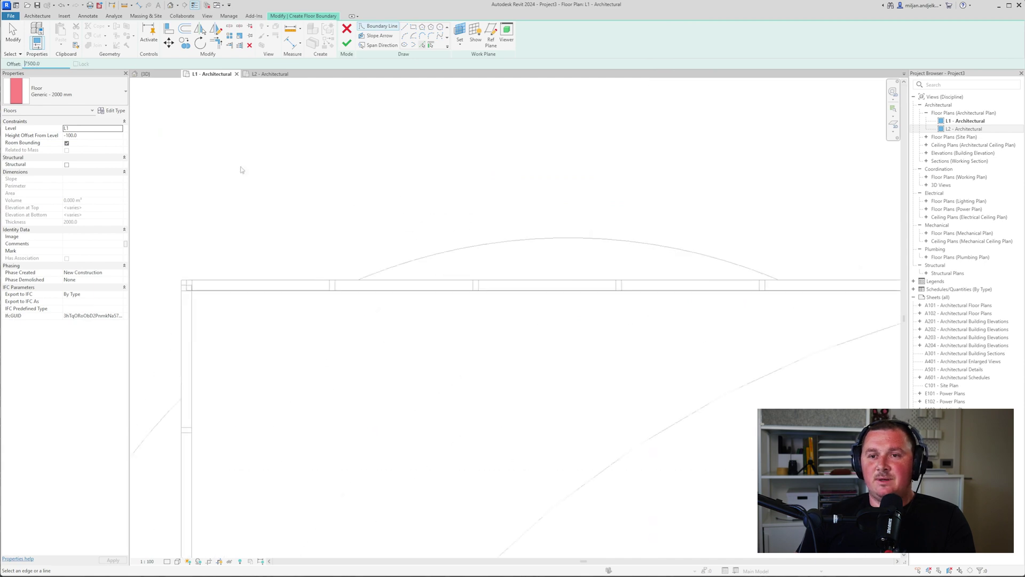
{"action": "left_click", "coordinate": [260, 281]}
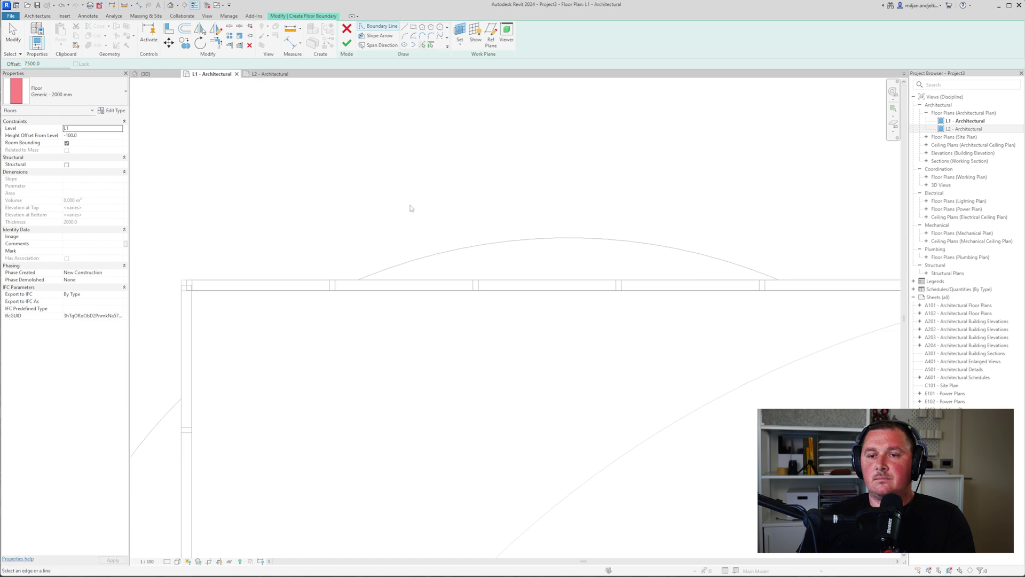
{"action": "scroll", "coordinate": [411, 208], "scroll_direction": "down", "scroll_amount": 6}
{"action": "scroll", "coordinate": [522, 305], "scroll_direction": "up", "scroll_amount": 6}
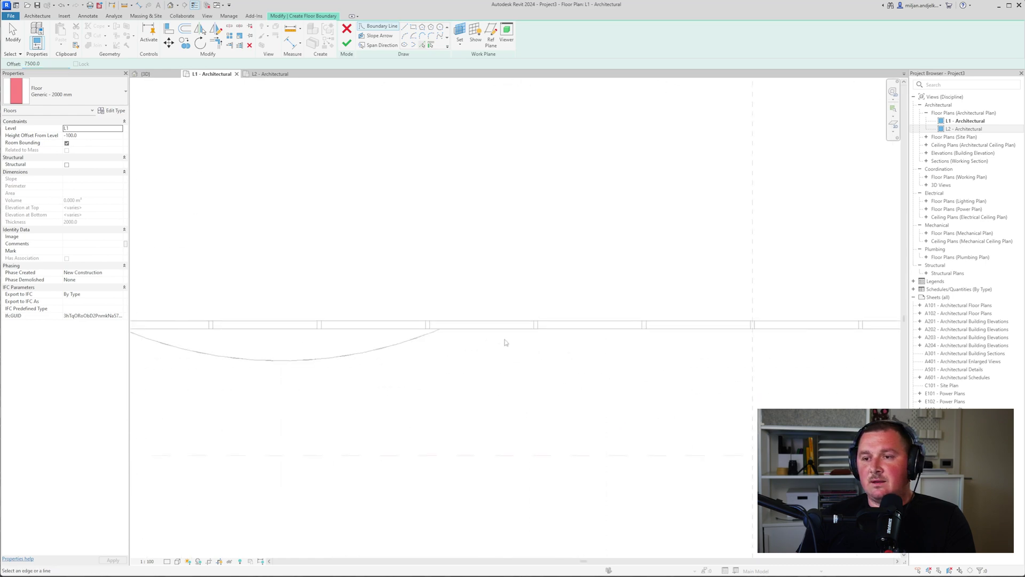
{"action": "scroll", "coordinate": [497, 334], "scroll_direction": "up", "scroll_amount": 2}
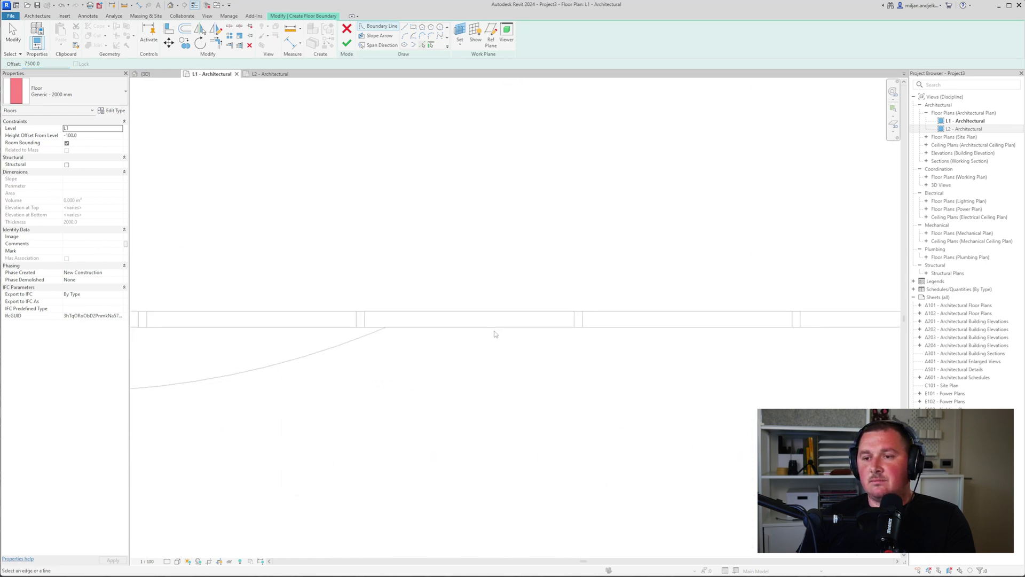
{"action": "scroll", "coordinate": [495, 336], "scroll_direction": "down", "scroll_amount": 8}
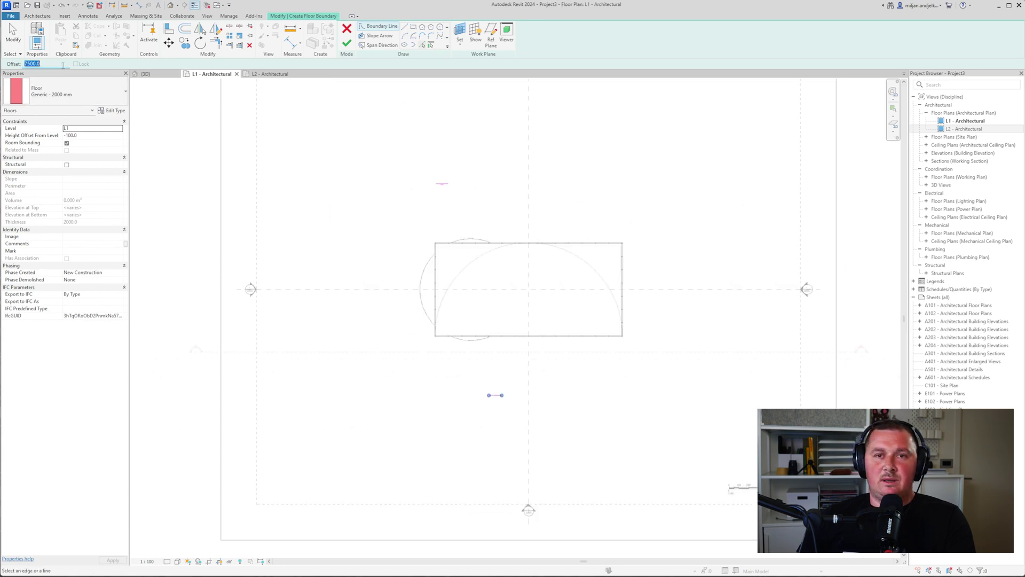
Create floor boundary lines offset 4000 mm outward from the building's west and east curtain walls
{"action": "scroll", "coordinate": [620, 280], "scroll_direction": "up", "scroll_amount": 8}
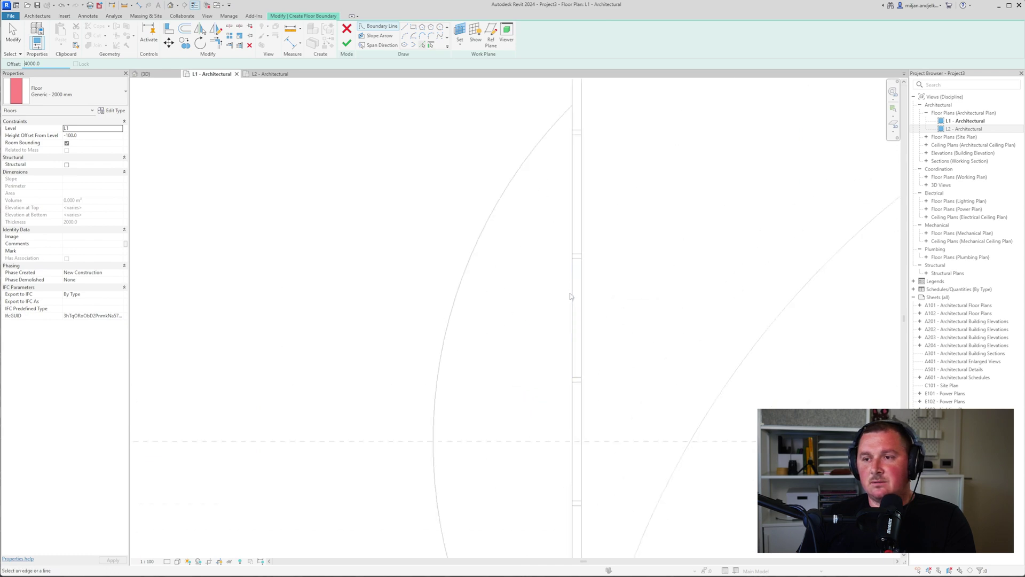
{"action": "left_click", "coordinate": [573, 282]}
{"action": "scroll", "coordinate": [281, 279], "scroll_direction": "down", "scroll_amount": 4}
{"action": "scroll", "coordinate": [281, 278], "scroll_direction": "down", "scroll_amount": 3}
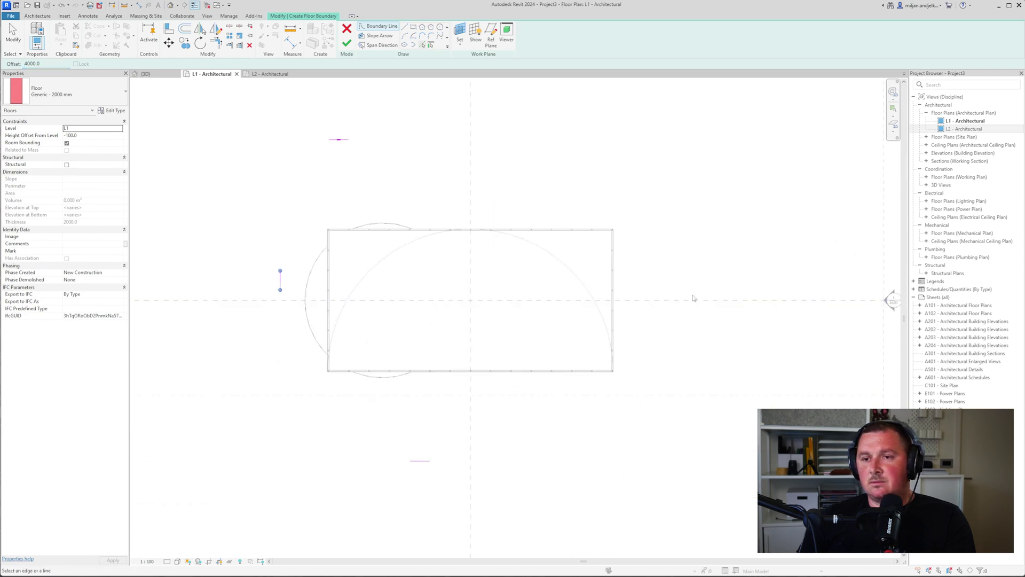
{"action": "scroll", "coordinate": [521, 297], "scroll_direction": "up", "scroll_amount": 8}
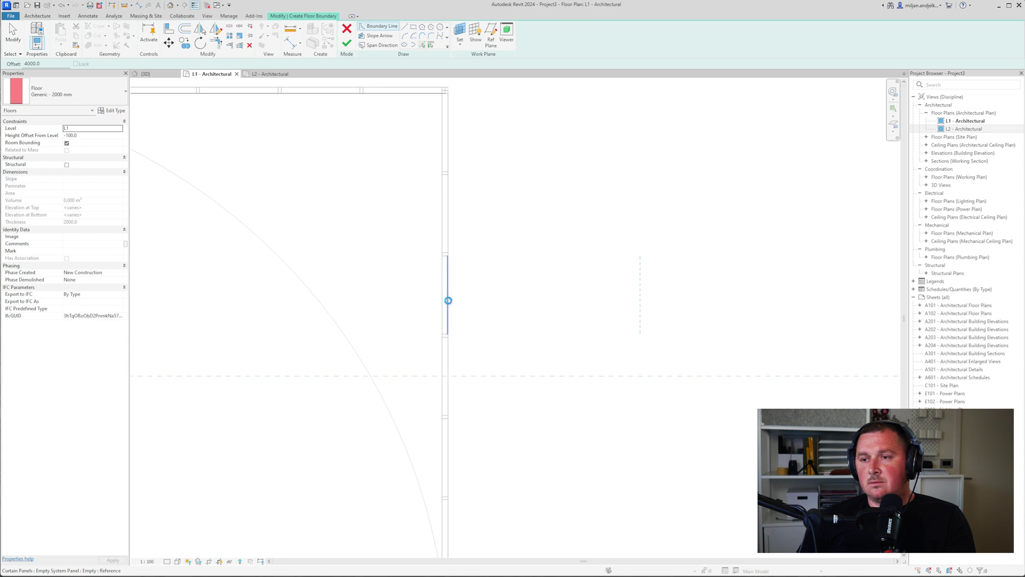
{"action": "left_click", "coordinate": [448, 300]}
{"action": "scroll", "coordinate": [778, 345], "scroll_direction": "down", "scroll_amount": 6}
{"action": "middle_click_drag", "start_coordinate": [678, 327], "coordinate": [588, 213]}
{"action": "scroll", "coordinate": [588, 216], "scroll_direction": "down", "scroll_amount": 1}
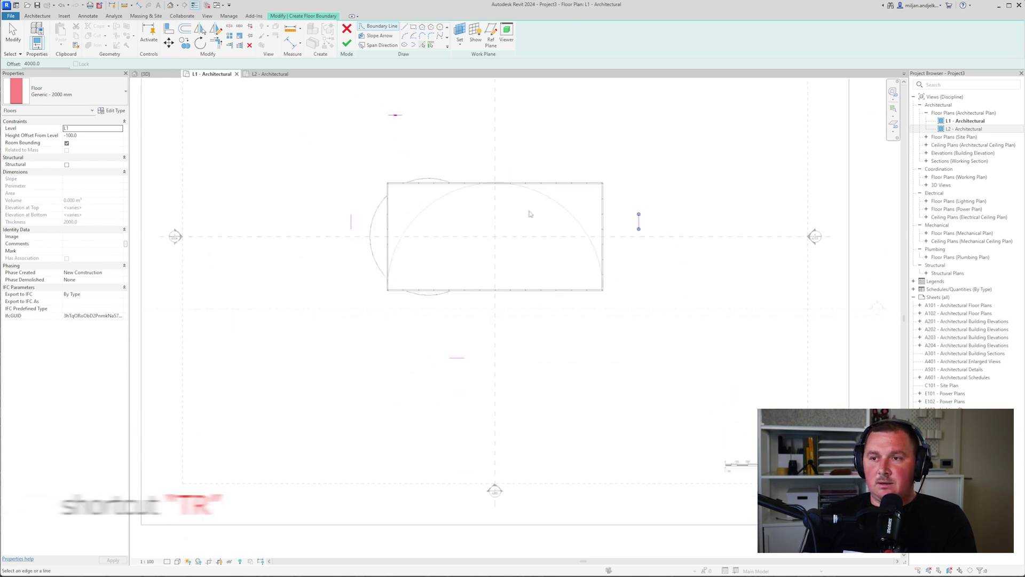
Trim the four offset floor boundary lines to corners so they form a closed rectangle around the building
{"action": "key", "text": "t"}
{"action": "key", "text": "r"}
{"action": "left_click", "coordinate": [395, 115]}
{"action": "left_click", "coordinate": [350, 224]}
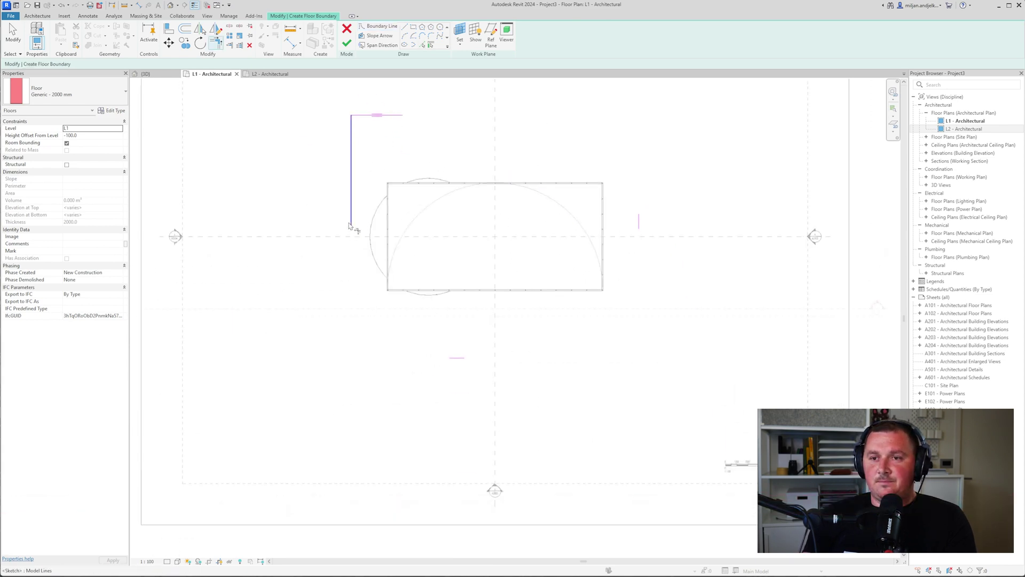
{"action": "left_click", "coordinate": [350, 224]}
{"action": "left_click", "coordinate": [457, 358]}
{"action": "left_click", "coordinate": [461, 358]}
{"action": "left_click", "coordinate": [640, 222]}
{"action": "left_click", "coordinate": [637, 219]}
{"action": "left_click", "coordinate": [396, 116]}
{"action": "middle_click_drag", "start_coordinate": [481, 209], "coordinate": [469, 234]}
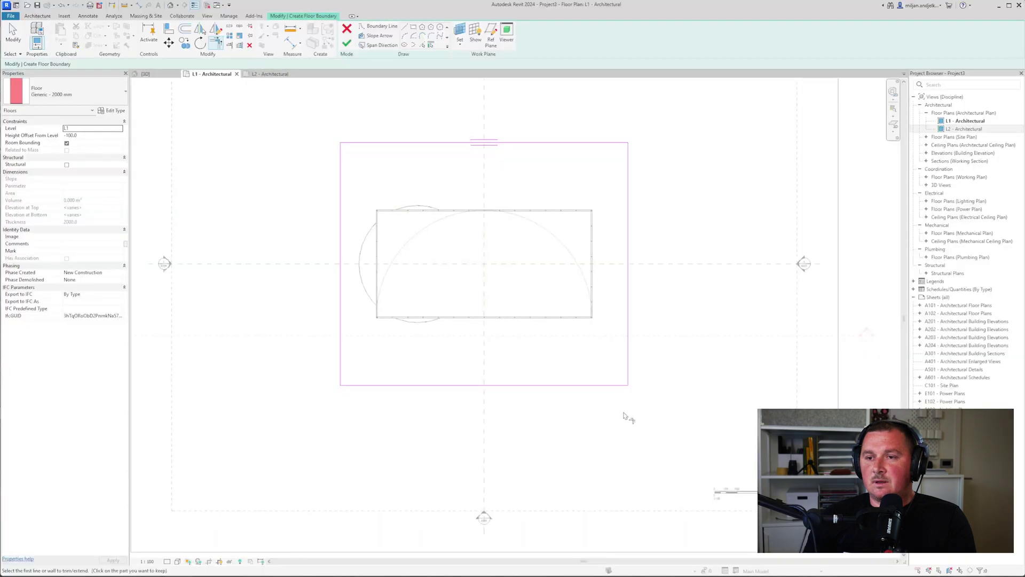
{"action": "scroll", "coordinate": [450, 404], "scroll_direction": "up", "scroll_amount": 1}
{"action": "key", "text": "Escape"}
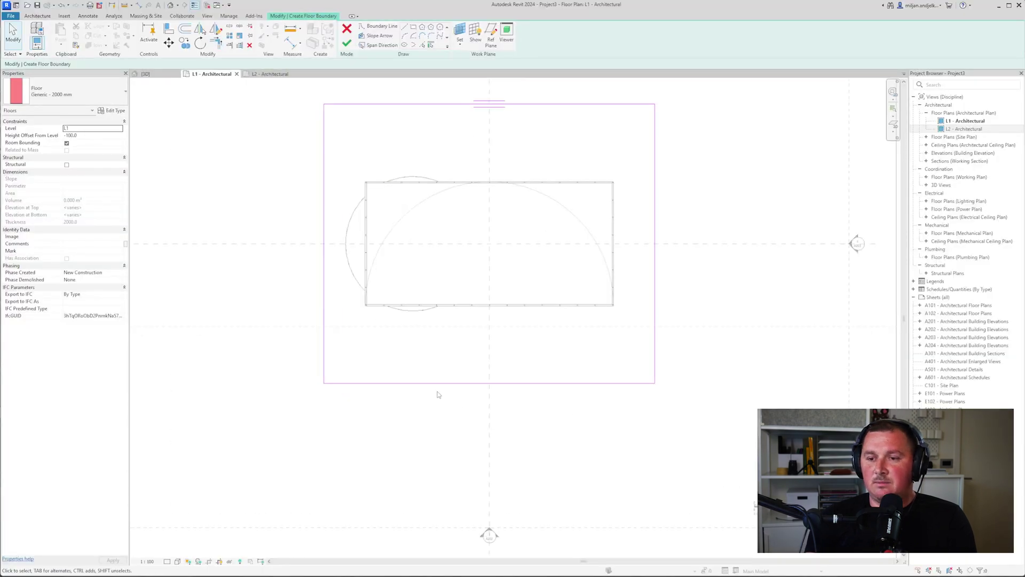
Set the south boundary line's distance from the outer face of the south curtain wall to 6000 mm
{"action": "left_click", "coordinate": [437, 383]}
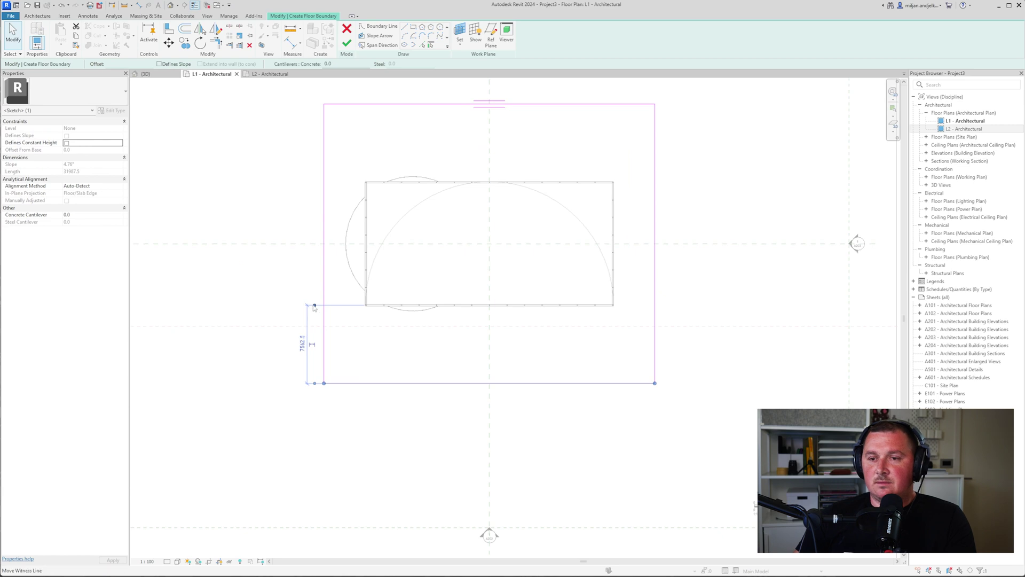
{"action": "scroll", "coordinate": [315, 315], "scroll_direction": "up", "scroll_amount": 2}
{"action": "left_click_drag", "start_coordinate": [373, 312], "coordinate": [475, 311]}
{"action": "left_click", "coordinate": [296, 421]}
{"action": "type", "text": "60"}
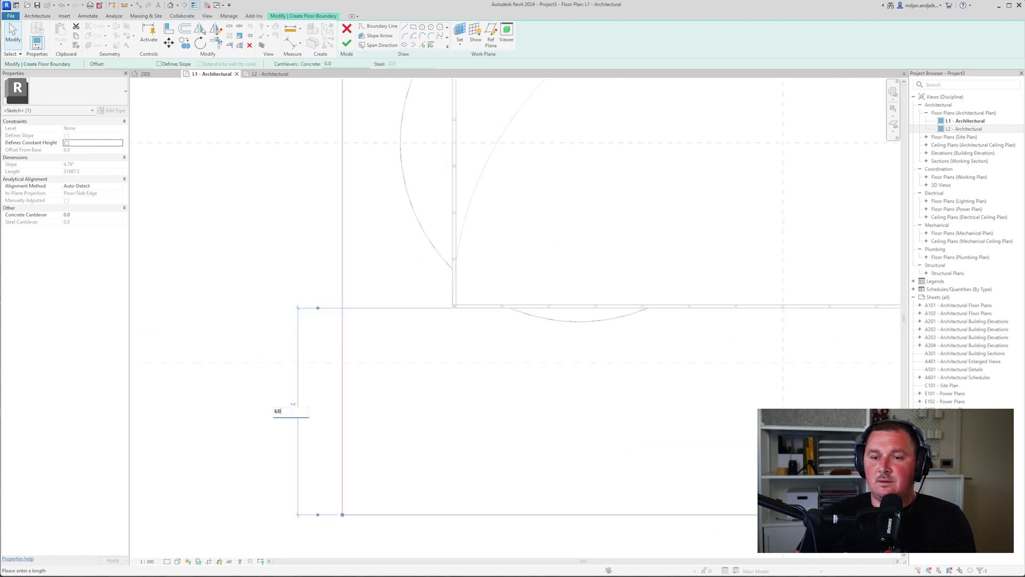
{"action": "type", "text": "00"}
{"action": "key", "text": "Return"}
{"action": "scroll", "coordinate": [337, 211], "scroll_direction": "down", "scroll_amount": 4}
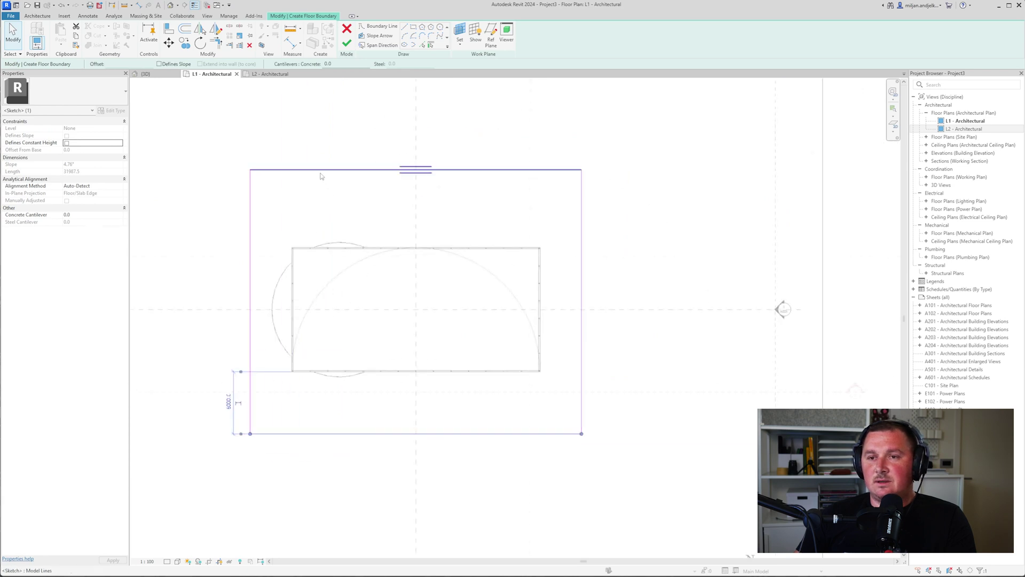
Set the north boundary line 6000 mm from the outer face of the north curtain wall and finish the floor sketch
{"action": "scroll", "coordinate": [374, 228], "scroll_direction": "up", "scroll_amount": 3}
{"action": "scroll", "coordinate": [758, 321], "scroll_direction": "down", "scroll_amount": 1}
{"action": "scroll", "coordinate": [611, 304], "scroll_direction": "up", "scroll_amount": 3}
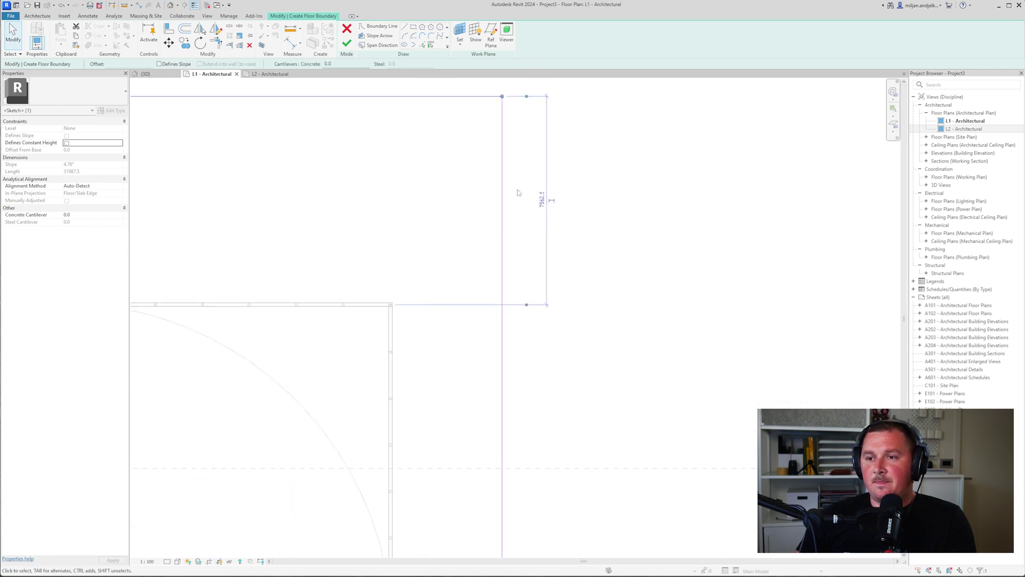
{"action": "left_click_drag", "start_coordinate": [527, 304], "coordinate": [377, 303]}
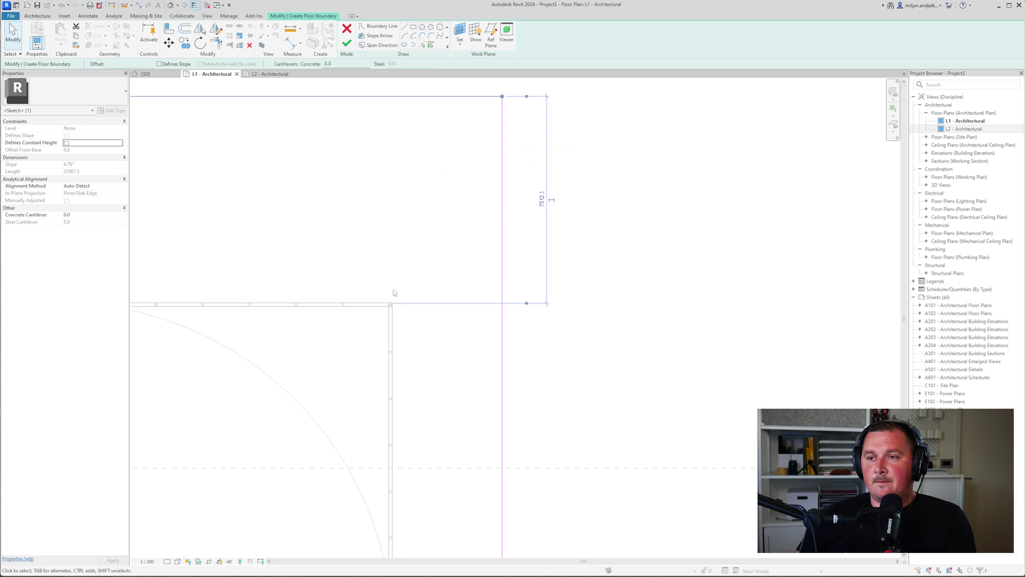
{"action": "scroll", "coordinate": [423, 279], "scroll_direction": "up", "scroll_amount": 2}
{"action": "left_click_drag", "start_coordinate": [614, 306], "coordinate": [369, 300]}
{"action": "scroll", "coordinate": [372, 307], "scroll_direction": "up", "scroll_amount": 4}
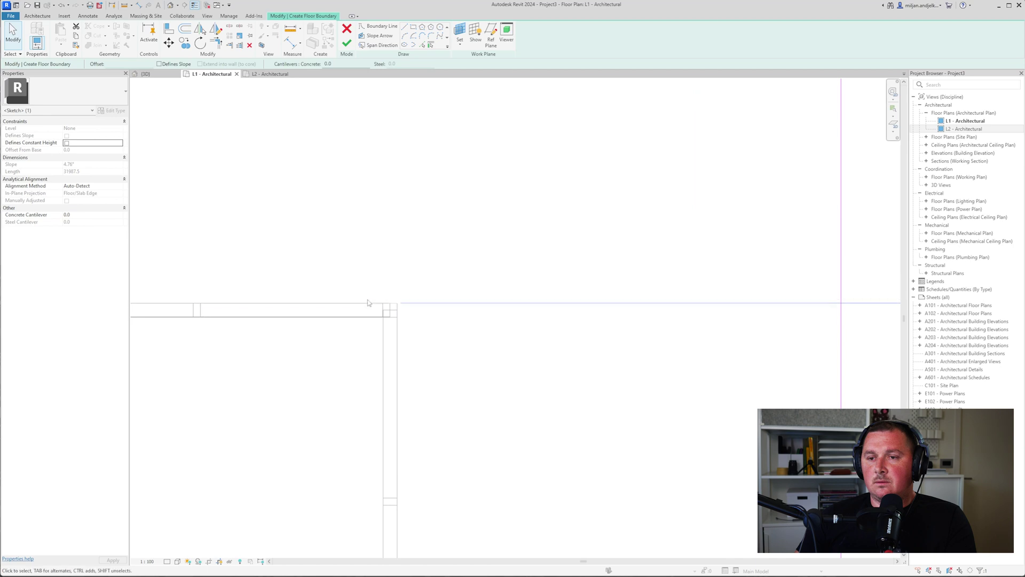
{"action": "scroll", "coordinate": [371, 296], "scroll_direction": "down", "scroll_amount": 4}
{"action": "left_click", "coordinate": [645, 119]}
{"action": "type", "text": "6000"}
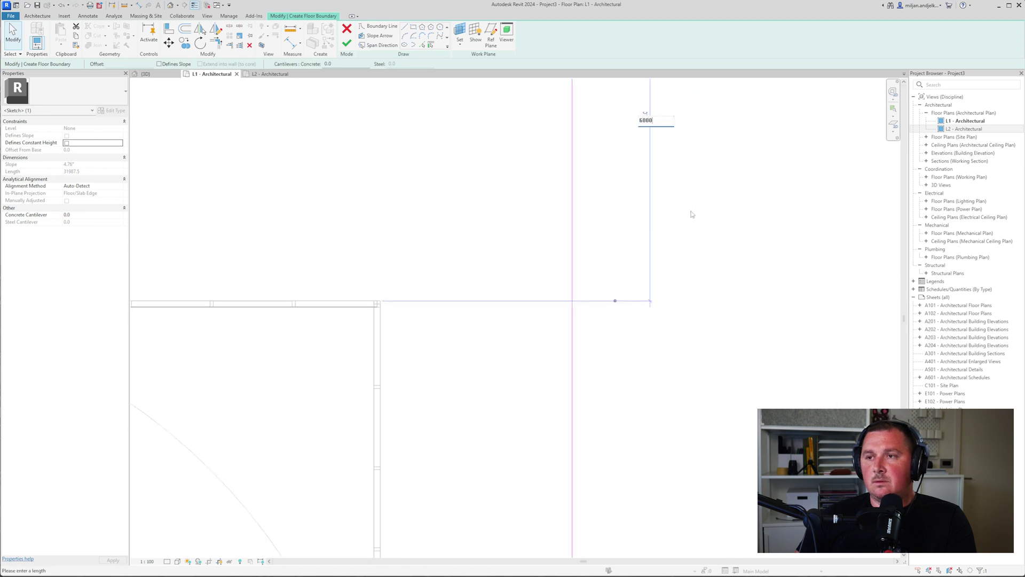
{"action": "key", "text": "Return"}
{"action": "left_click", "coordinate": [762, 254]}
{"action": "scroll", "coordinate": [762, 253], "scroll_direction": "down", "scroll_amount": 4}
{"action": "left_click", "coordinate": [347, 47]}
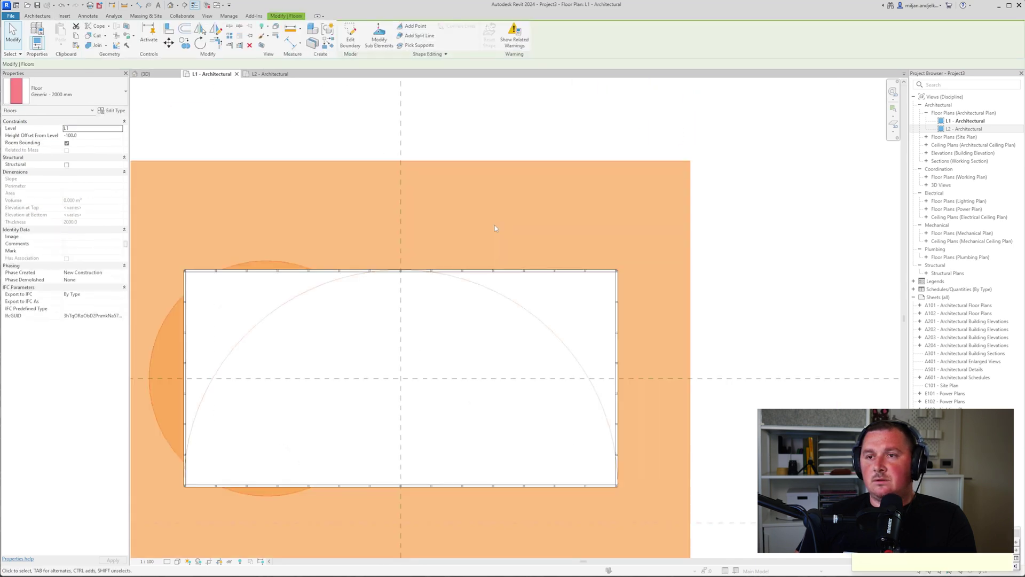
Set the 2000 mm base slab's Height Offset From Level to -200
{"action": "scroll", "coordinate": [494, 226], "scroll_direction": "down", "scroll_amount": 3}
{"action": "left_click", "coordinate": [89, 136]}
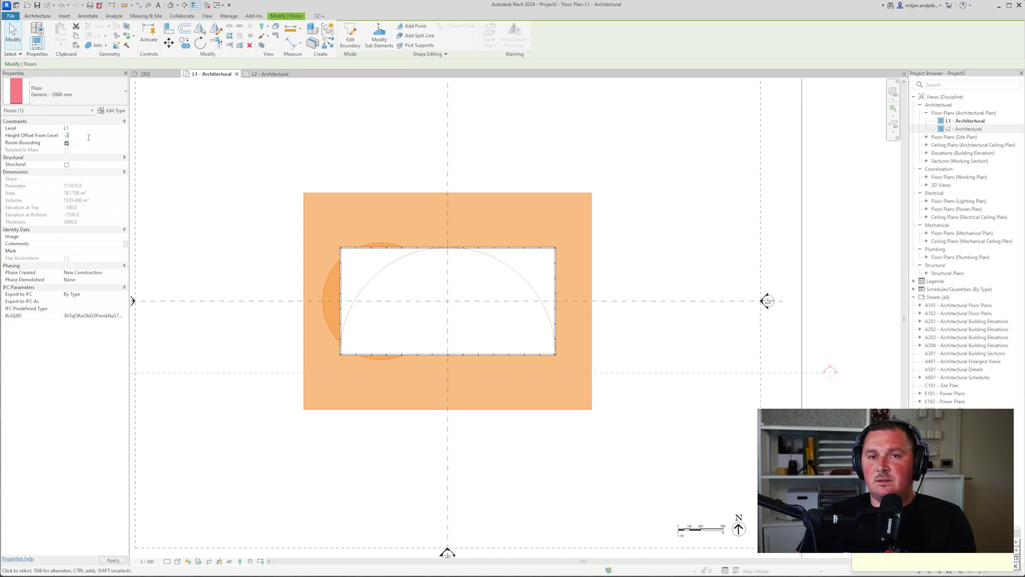
{"action": "type", "text": "-200"}
{"action": "key", "text": "Return"}
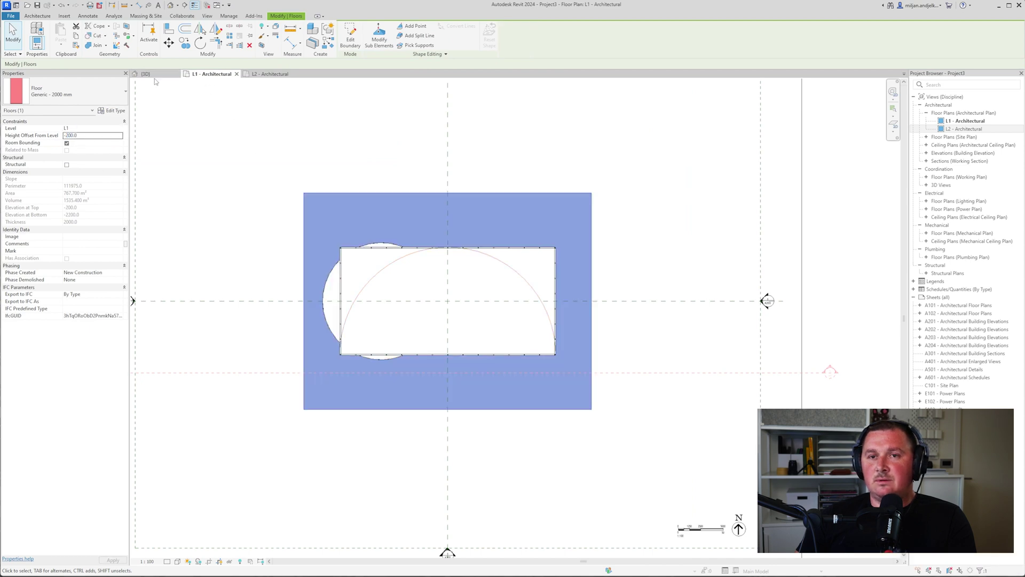
In the 3D view, set the base slab's Height Offset From Level to -300 and inspect it below the building
{"action": "left_click", "coordinate": [147, 74]}
{"action": "middle_click_drag", "start_coordinate": [454, 437], "coordinate": [558, 362], "text": "shift"}
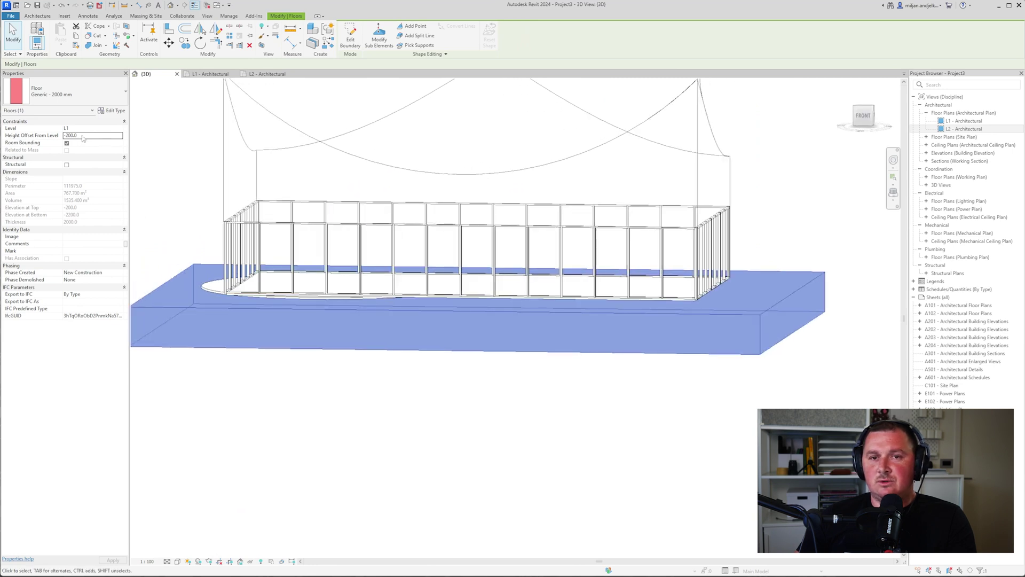
{"action": "key", "text": "Return"}
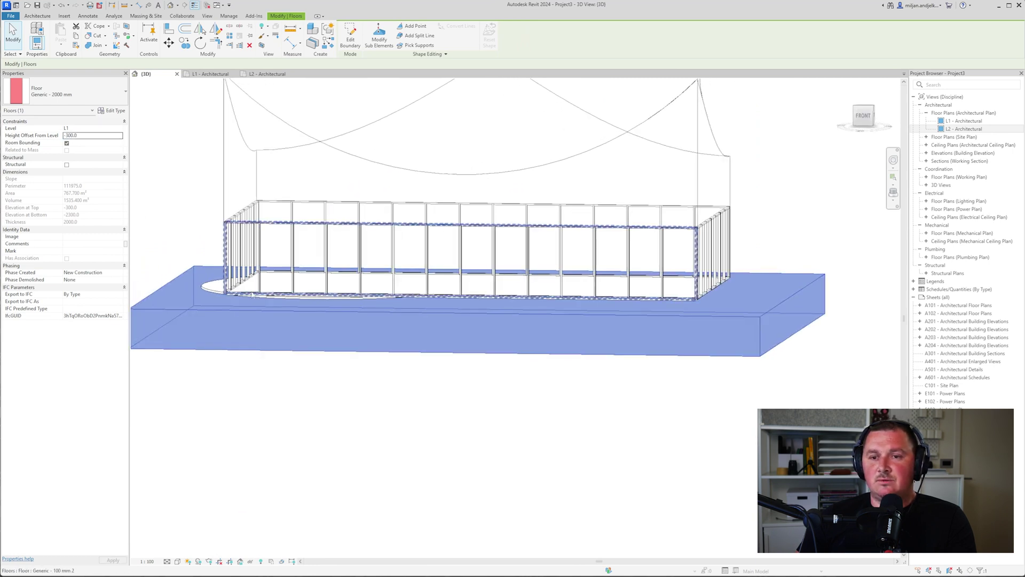
{"action": "left_click", "coordinate": [321, 380]}
{"action": "middle_click_drag", "start_coordinate": [244, 303], "coordinate": [250, 277], "text": "shift"}
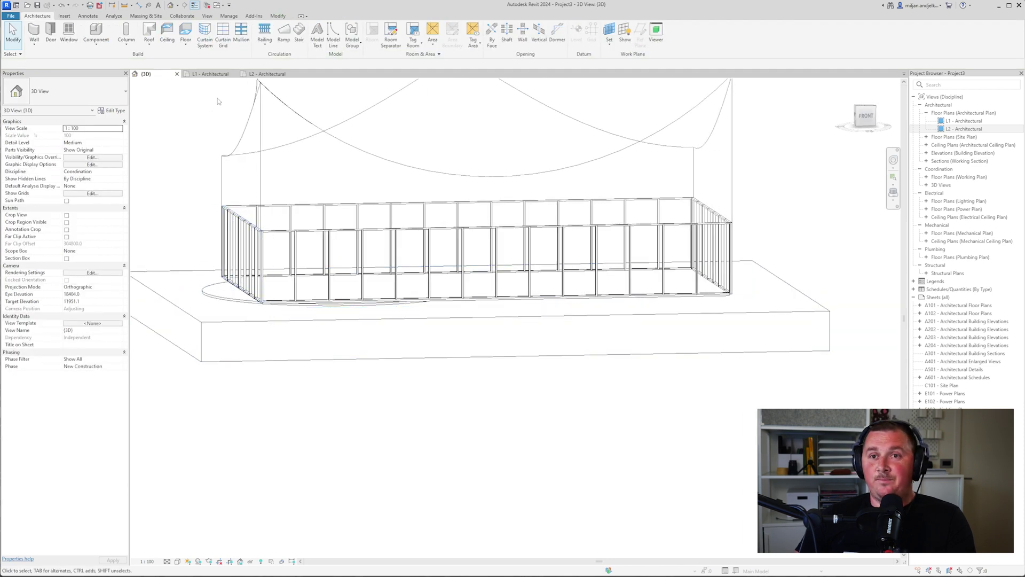
On the L1 - Architectural plan, start a new floor similar to the circular Generic - 100 mm 2 floor
{"action": "left_click", "coordinate": [212, 74]}
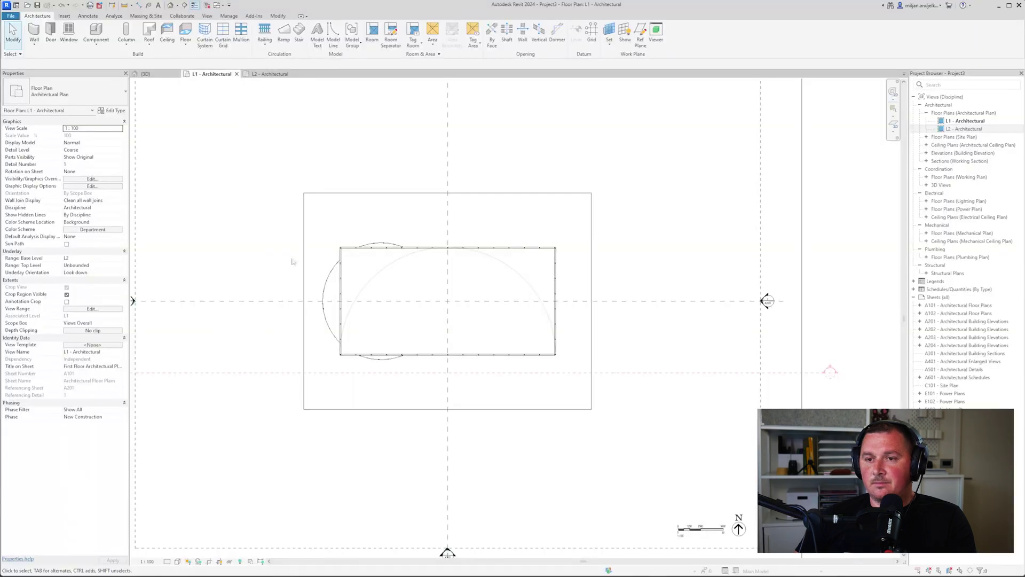
{"action": "scroll", "coordinate": [336, 286], "scroll_direction": "up", "scroll_amount": 3}
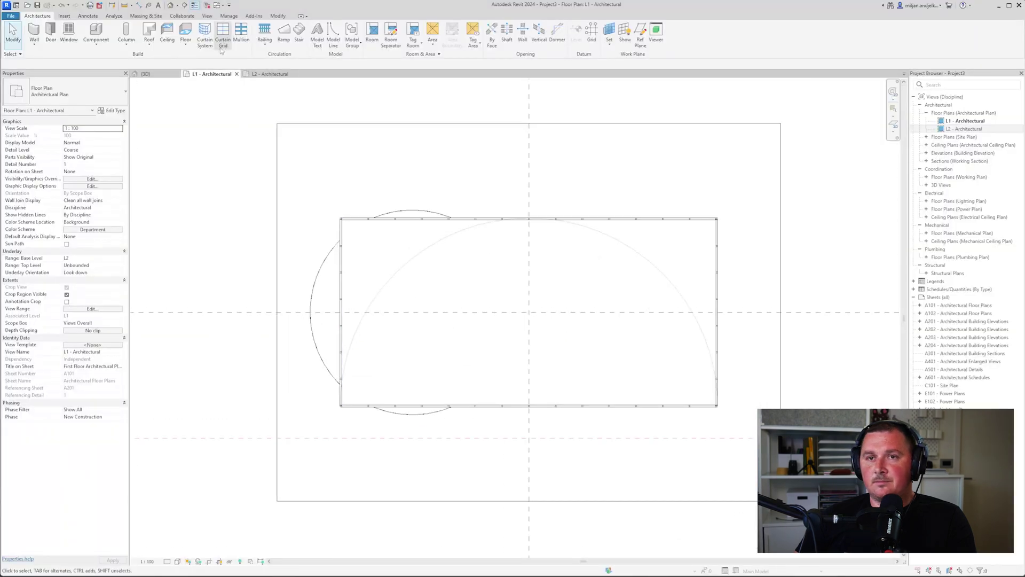
{"action": "left_click", "coordinate": [187, 46]}
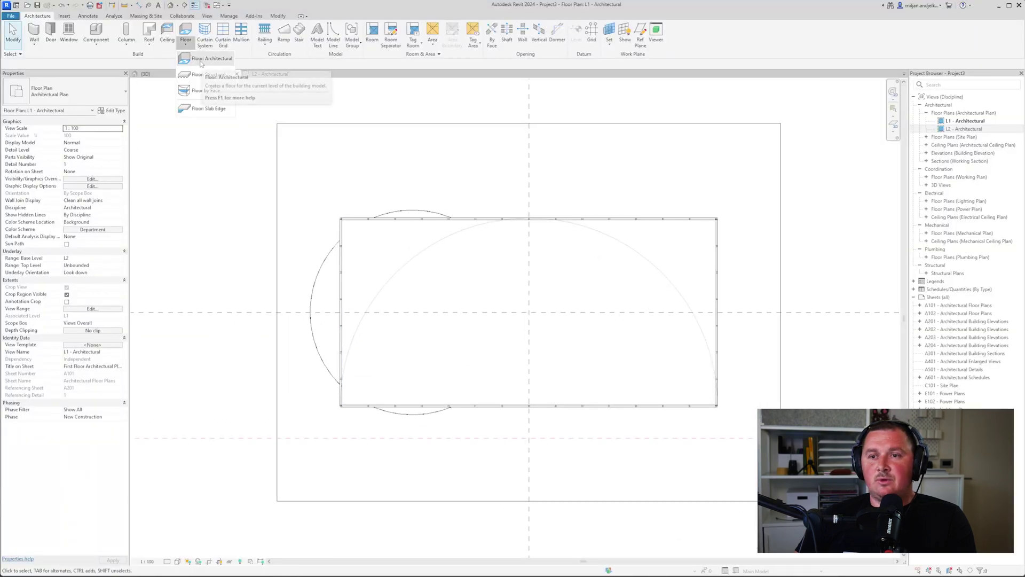
{"action": "left_click", "coordinate": [320, 278]}
{"action": "left_click", "coordinate": [321, 279]}
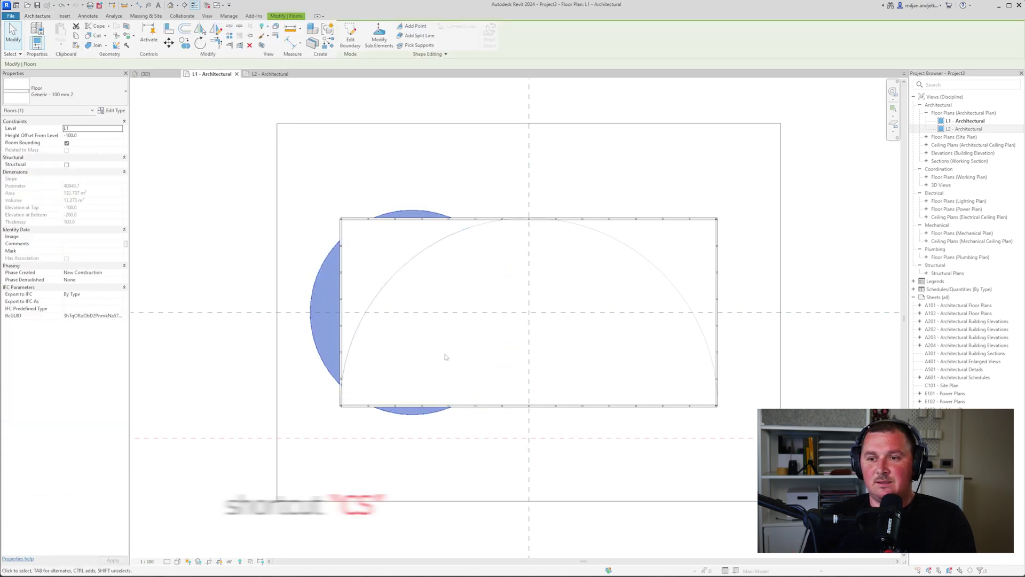
{"action": "double_click", "coordinate": [430, 298]}
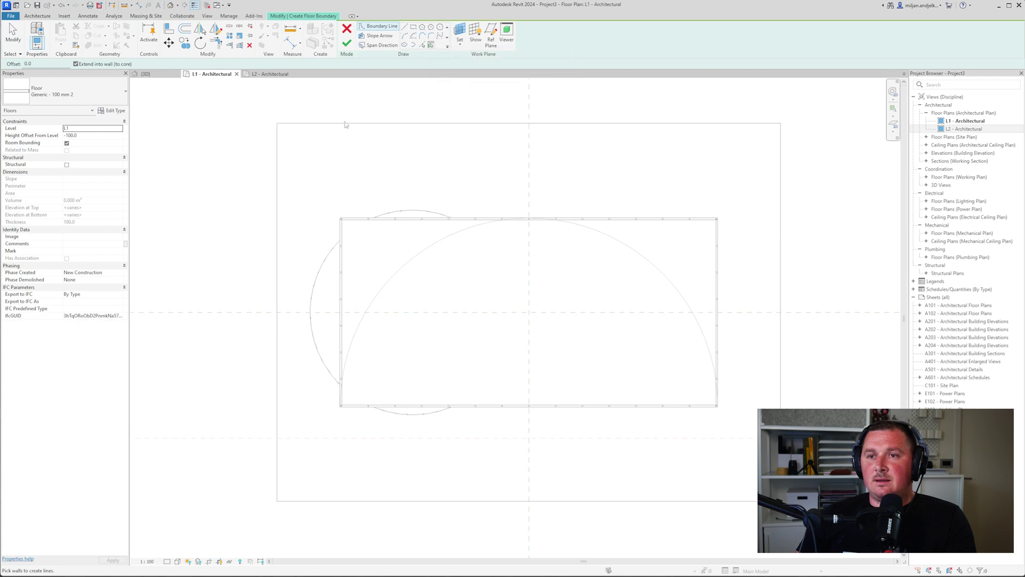
Draw a wavy spline boundary west of the building, from the base slab's north edge to its south edge
{"action": "left_click", "coordinate": [439, 38]}
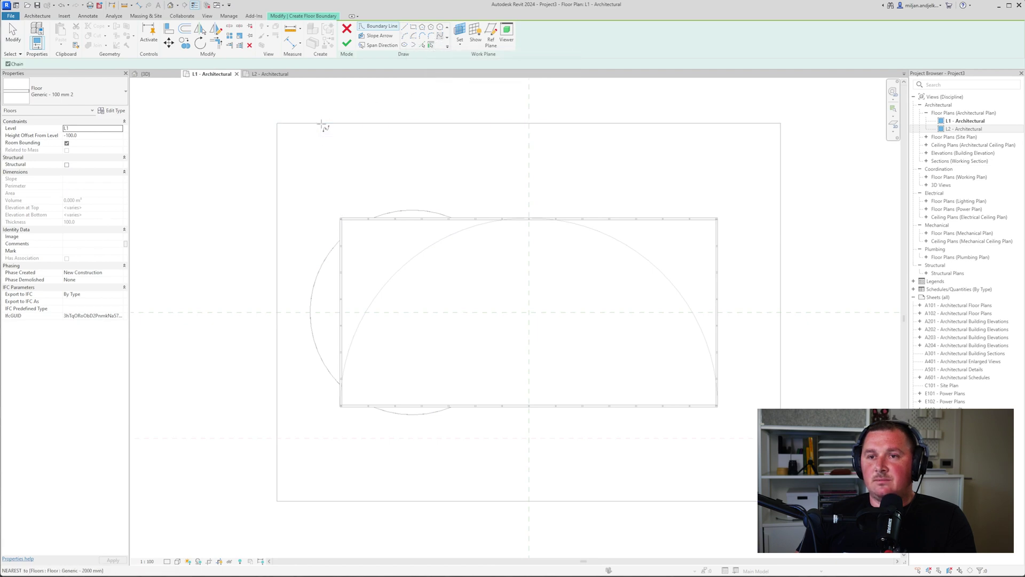
{"action": "left_click", "coordinate": [320, 124]}
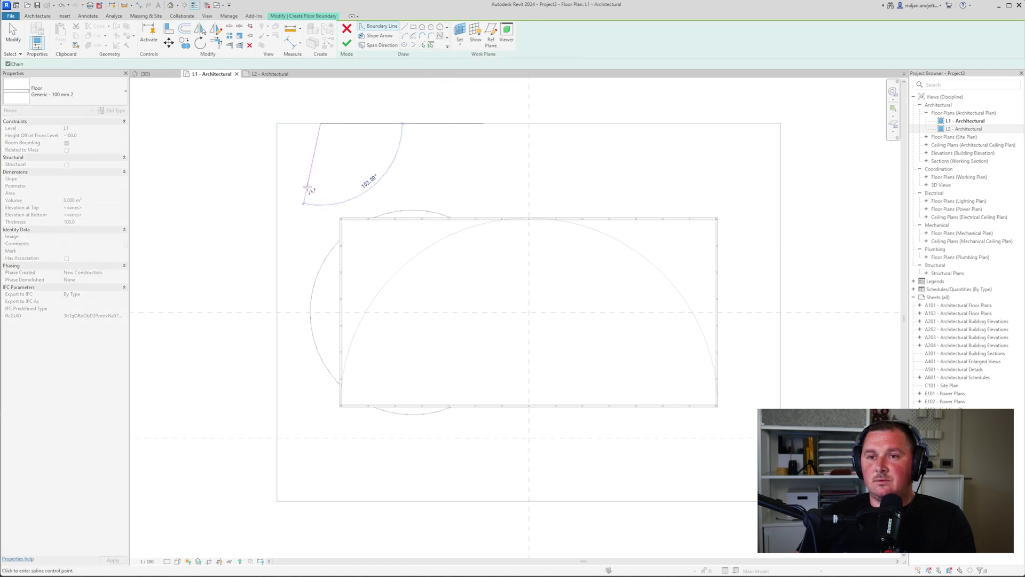
{"action": "left_click", "coordinate": [312, 243]}
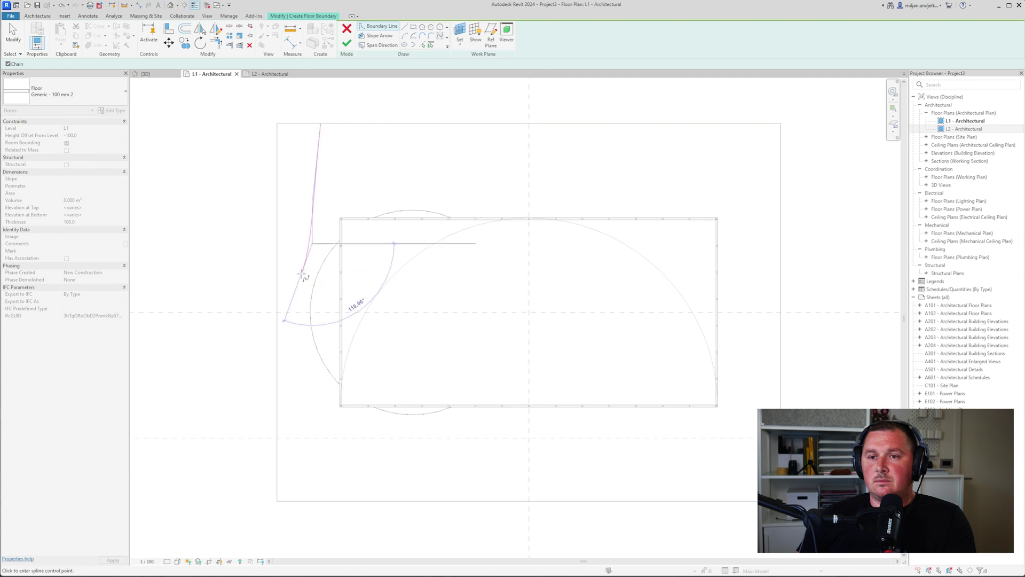
{"action": "left_click", "coordinate": [293, 338]}
{"action": "left_click", "coordinate": [321, 406]}
{"action": "left_click", "coordinate": [383, 461]}
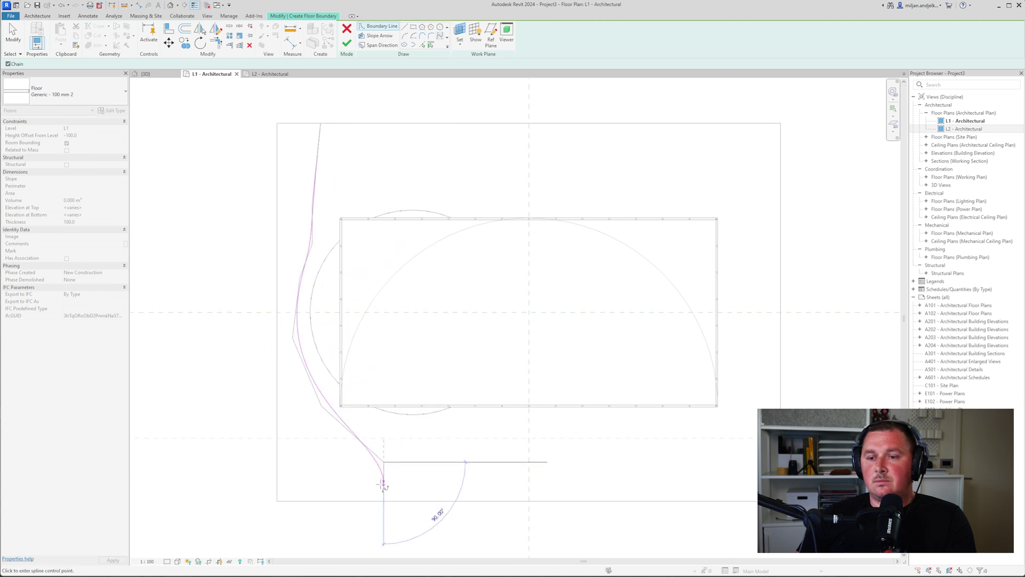
{"action": "left_click", "coordinate": [383, 501]}
{"action": "right_click", "coordinate": [446, 498]}
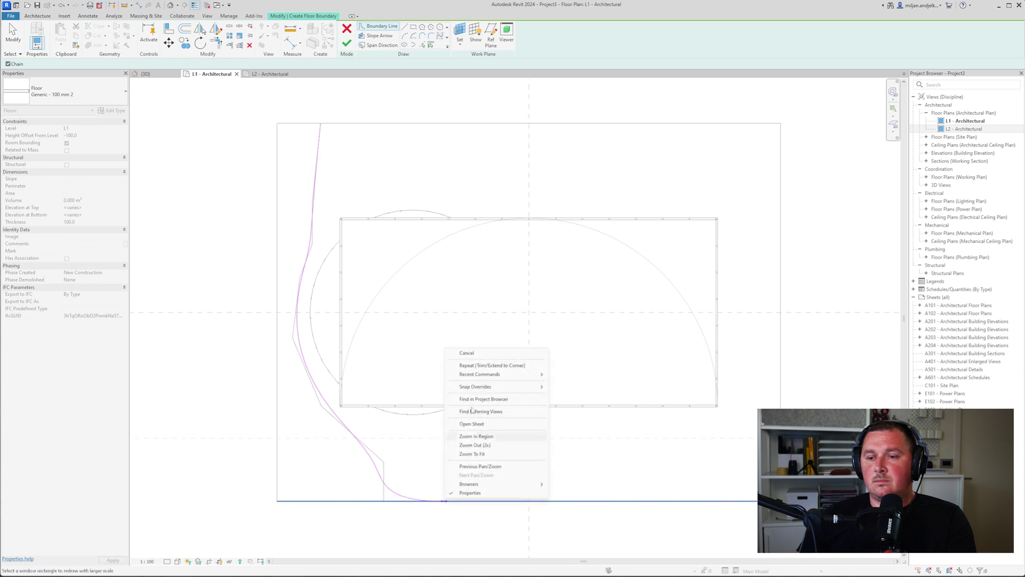
{"action": "left_click", "coordinate": [470, 352]}
{"action": "key", "text": "Return"}
Draw a second wavy spline boundary around the building's east side, from the slab's south edge to its north edge
{"action": "left_click", "coordinate": [652, 501]}
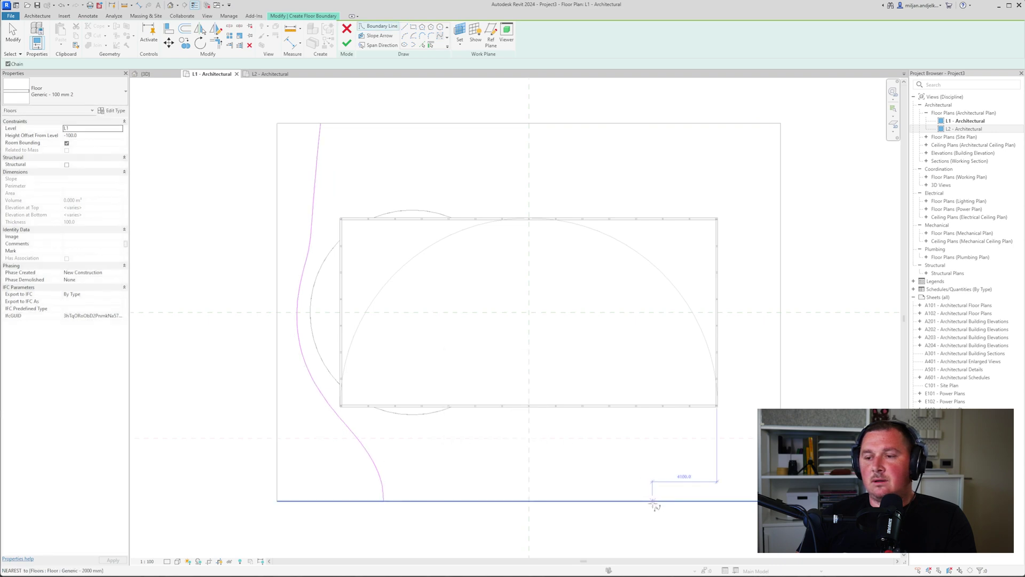
{"action": "left_click", "coordinate": [687, 379]}
{"action": "left_click", "coordinate": [731, 313]}
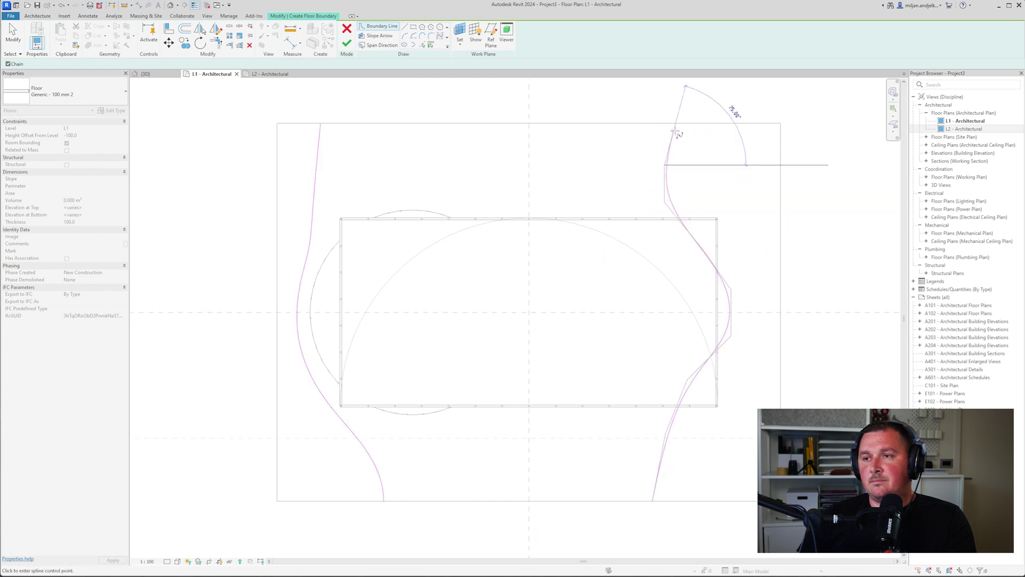
{"action": "left_click", "coordinate": [683, 124]}
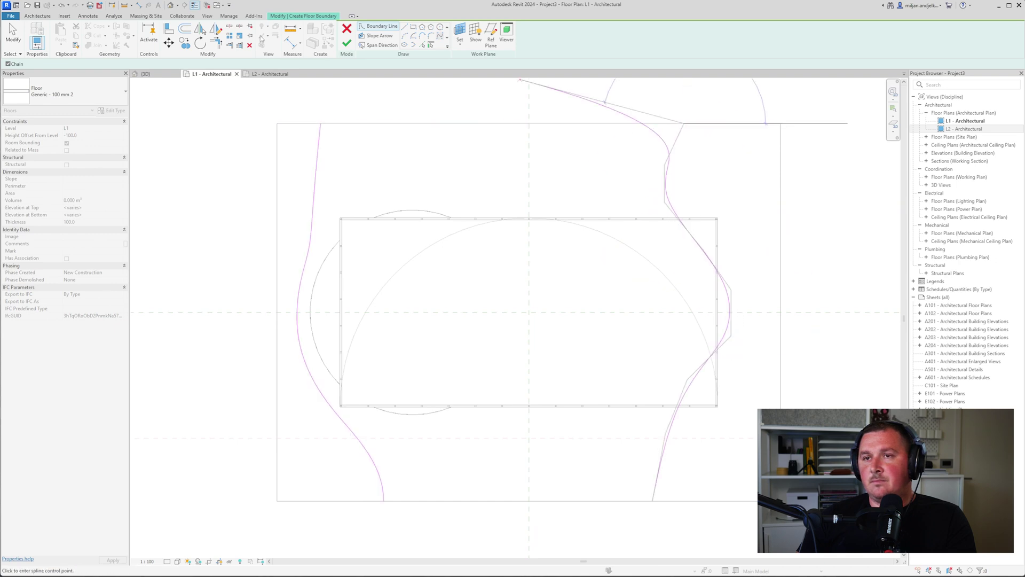
{"action": "key", "text": "Escape"}
{"action": "key", "text": "Escape"}
Close the floor boundary with straight lines joining the two splines' ends along the slab's north and south edges
{"action": "left_click", "coordinate": [405, 27]}
{"action": "left_click", "coordinate": [683, 124]}
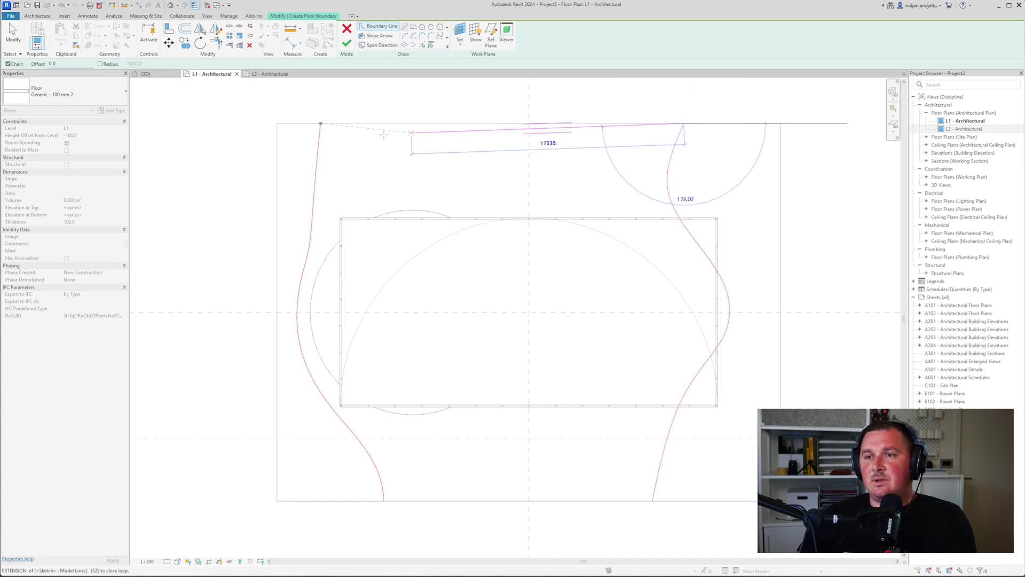
{"action": "left_click", "coordinate": [320, 124]}
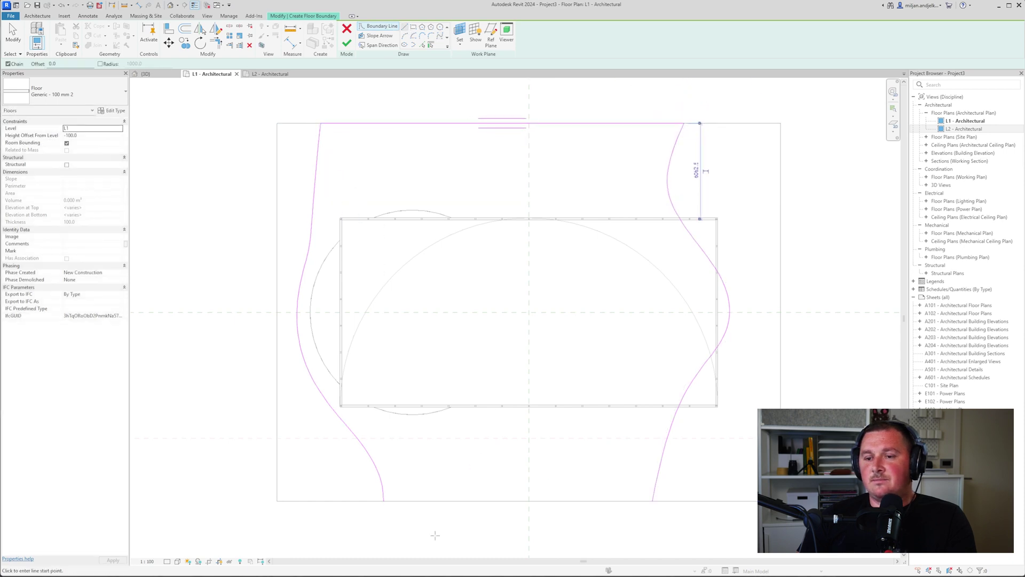
{"action": "left_click", "coordinate": [384, 500]}
{"action": "left_click", "coordinate": [653, 500]}
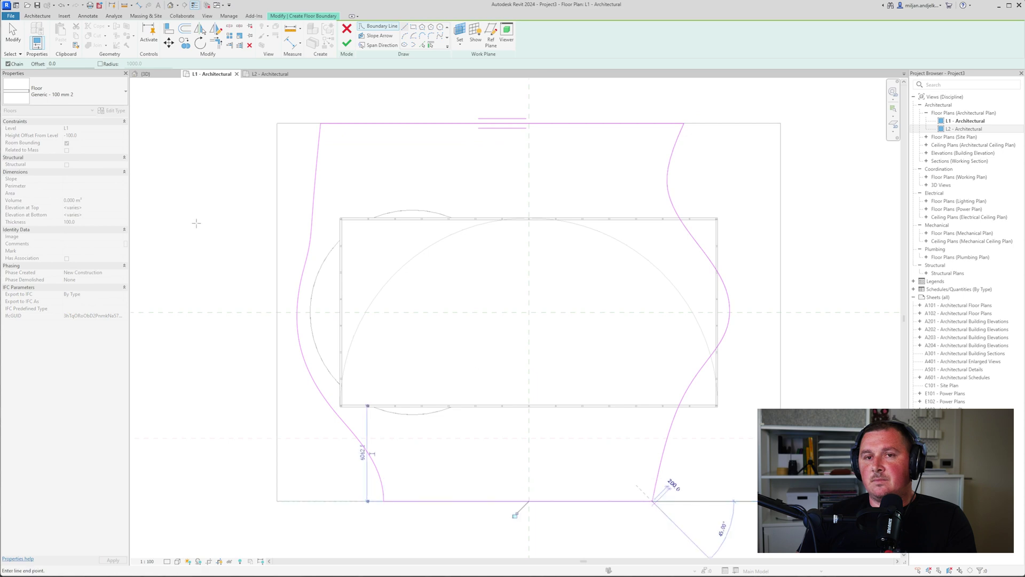
{"action": "left_click", "coordinate": [13, 33]}
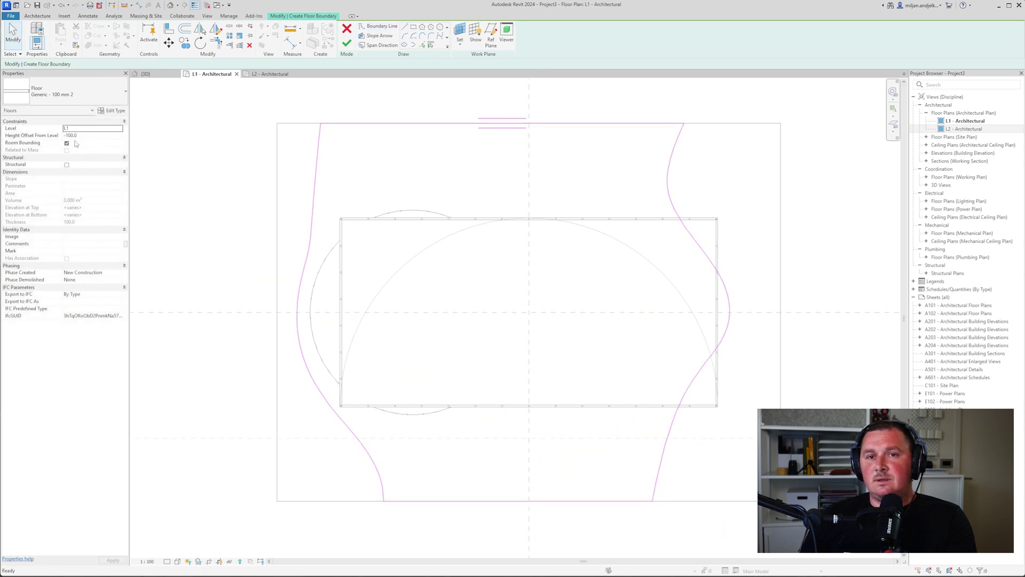
Set the wavy floor's Height Offset From Level to -200, finish the sketch and show it in the 3D view
{"action": "left_click", "coordinate": [82, 135]}
{"action": "type", "text": "-200"}
{"action": "key", "text": "Return"}
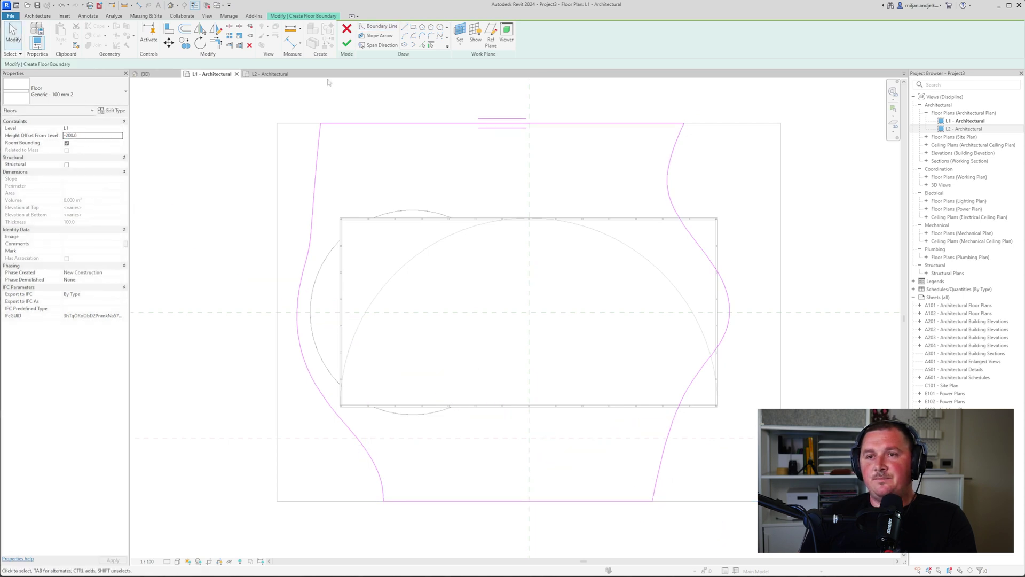
{"action": "left_click", "coordinate": [347, 43]}
{"action": "left_click", "coordinate": [144, 73]}
{"action": "left_click", "coordinate": [404, 416]}
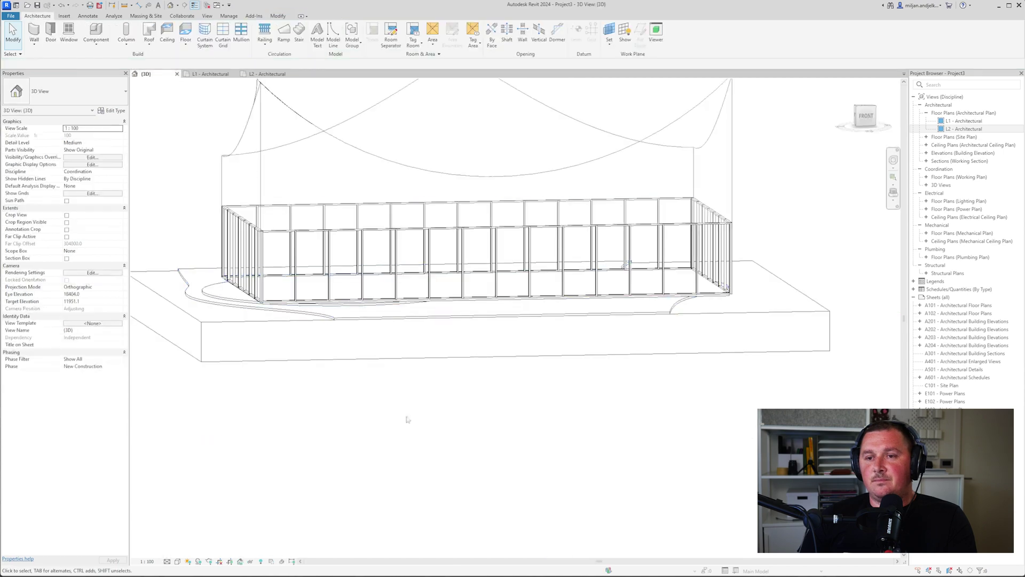
Select a vertical 65 x 125mm rectangular mullion on the long curtain wall and open its type's material for editing
{"action": "middle_click_drag", "start_coordinate": [407, 419], "coordinate": [334, 434], "text": "shift"}
{"action": "scroll", "coordinate": [332, 320], "scroll_direction": "up", "scroll_amount": 4}
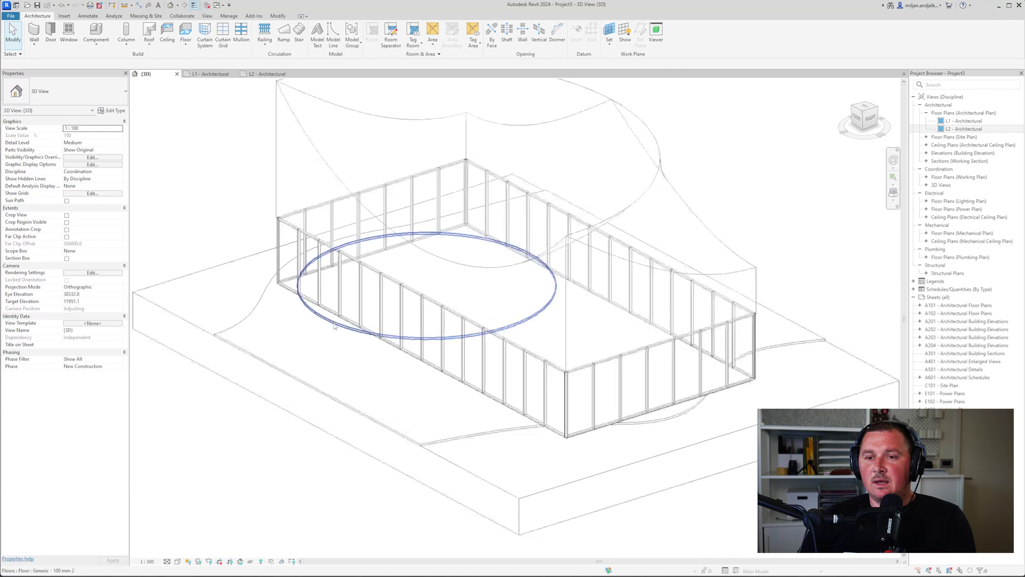
{"action": "middle_click_drag", "start_coordinate": [532, 469], "coordinate": [524, 474], "text": "shift"}
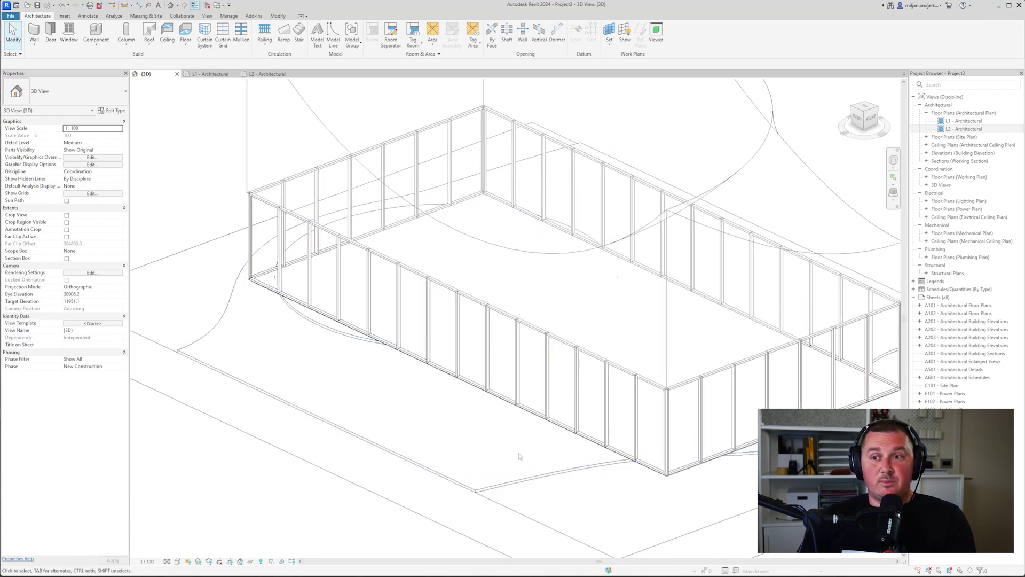
{"action": "scroll", "coordinate": [519, 456], "scroll_direction": "up", "scroll_amount": 4}
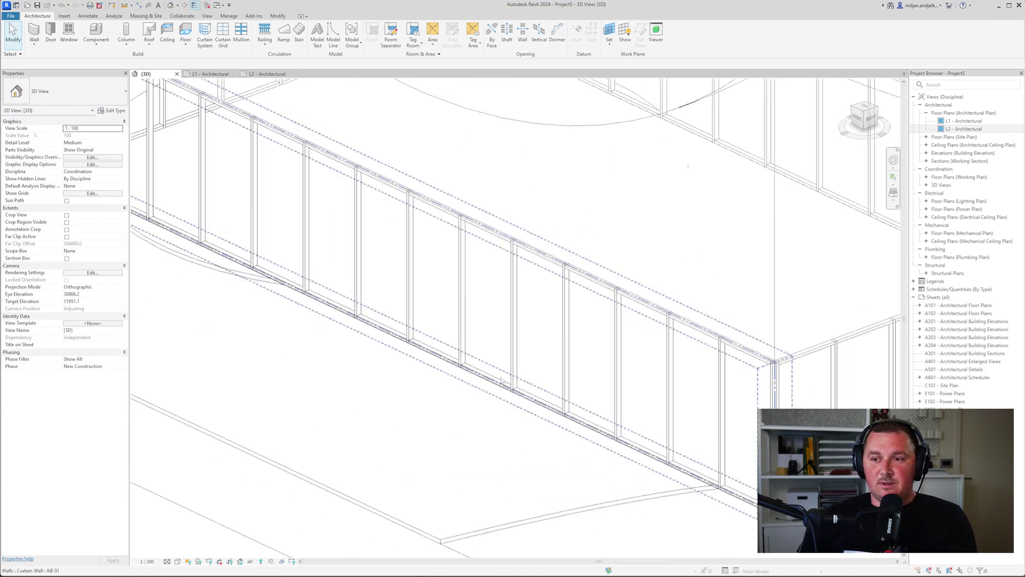
{"action": "key", "text": "Tab"}
{"action": "key", "text": "Tab"}
{"action": "left_click", "coordinate": [515, 341]}
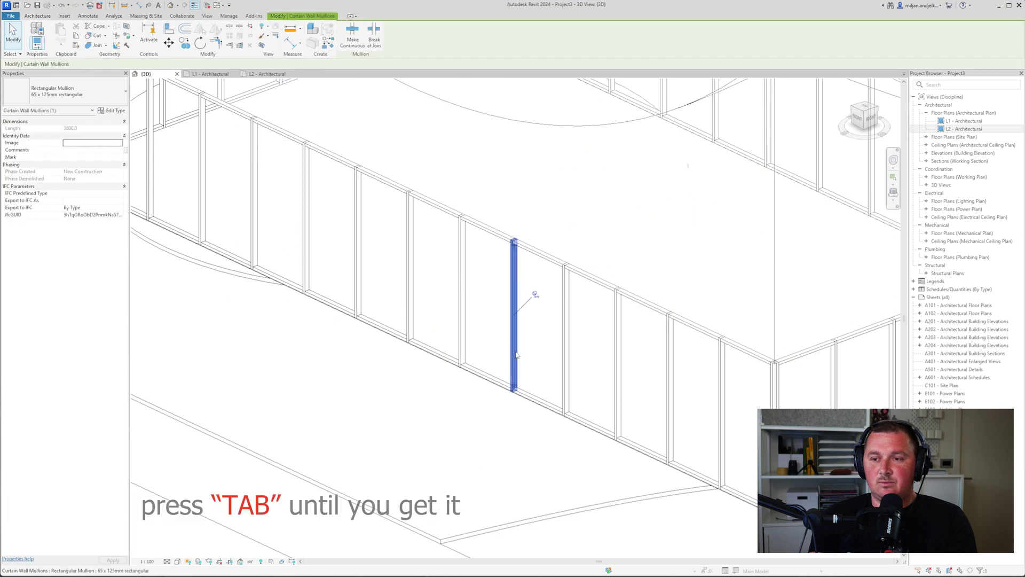
{"action": "left_click", "coordinate": [112, 110]}
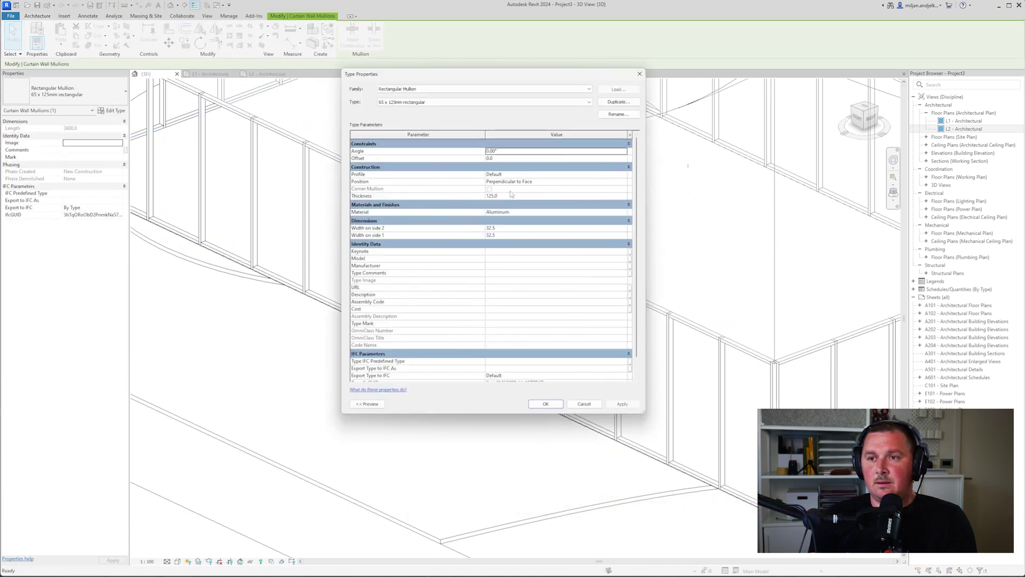
{"action": "left_click", "coordinate": [627, 213]}
{"action": "left_click", "coordinate": [628, 213]}
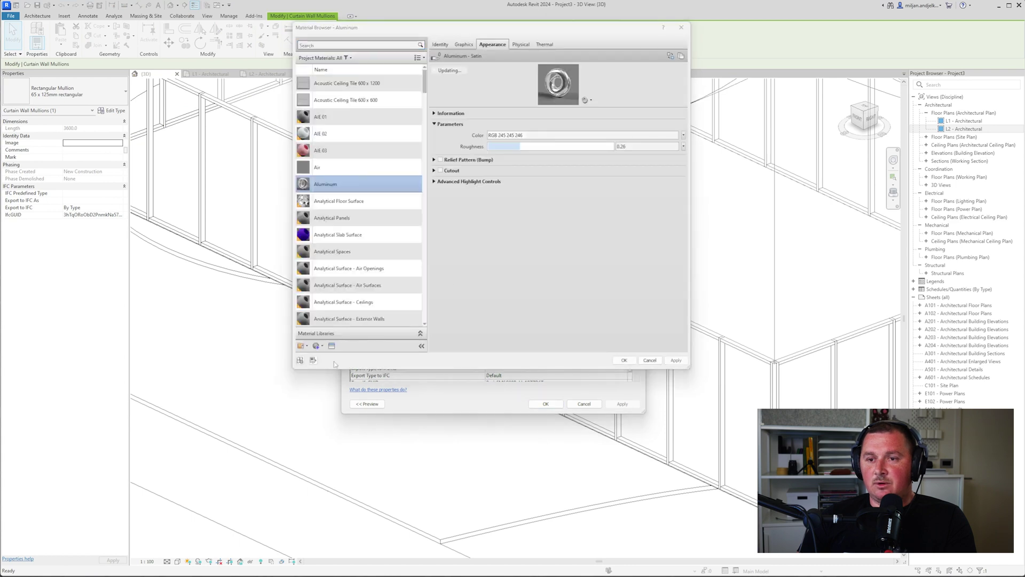
Create a new material and name it AIE 04
{"action": "left_click", "coordinate": [322, 346]}
{"action": "left_click", "coordinate": [342, 355]}
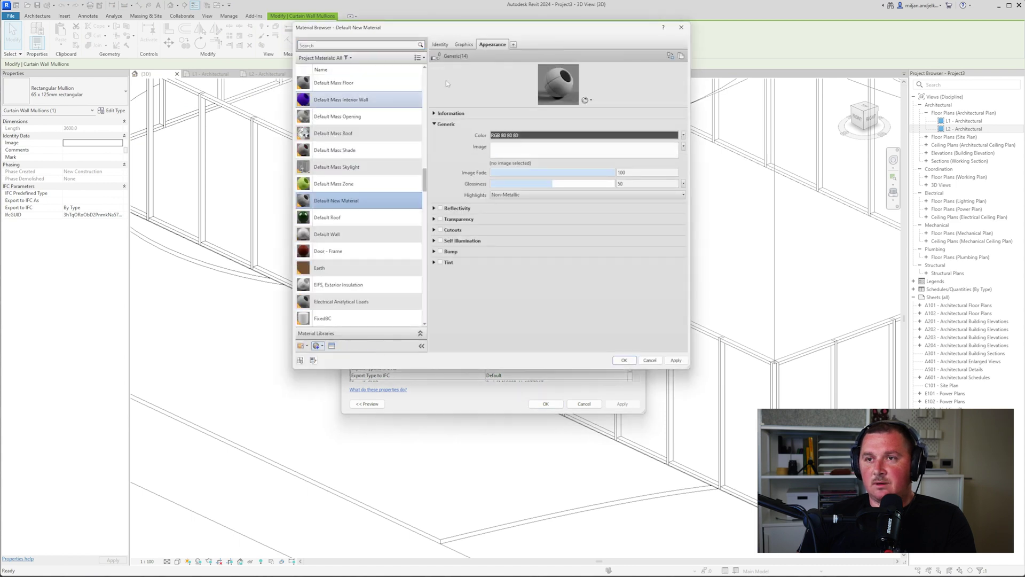
{"action": "scroll", "coordinate": [374, 145], "scroll_direction": "up", "scroll_amount": 6}
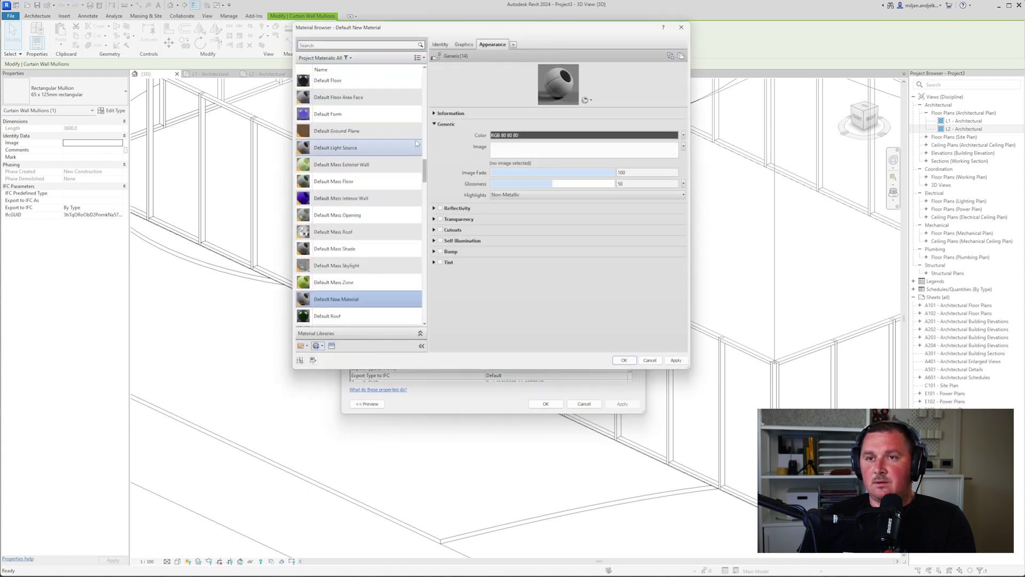
{"action": "left_click", "coordinate": [441, 44]}
{"action": "triple_click", "coordinate": [525, 56]}
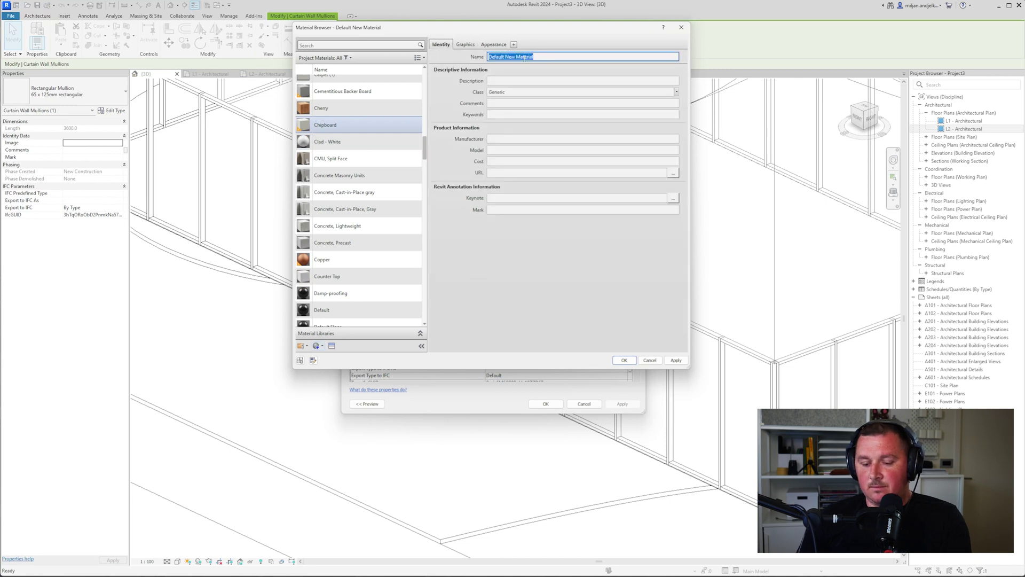
{"action": "type", "text": "AIE 0"}
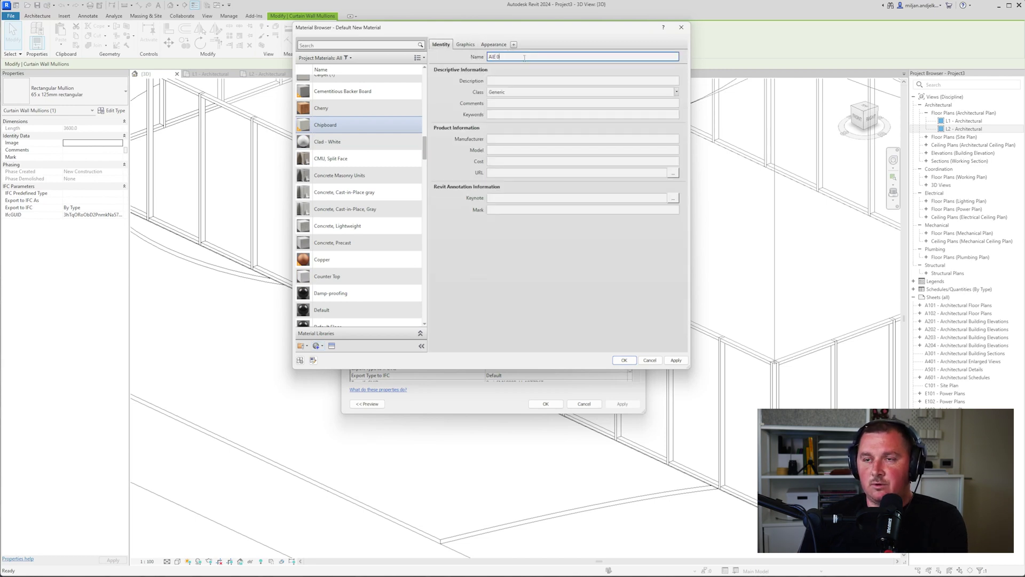
{"action": "type", "text": "4"}
{"action": "key", "text": "Return"}
{"action": "scroll", "coordinate": [392, 111], "scroll_direction": "up", "scroll_amount": 2}
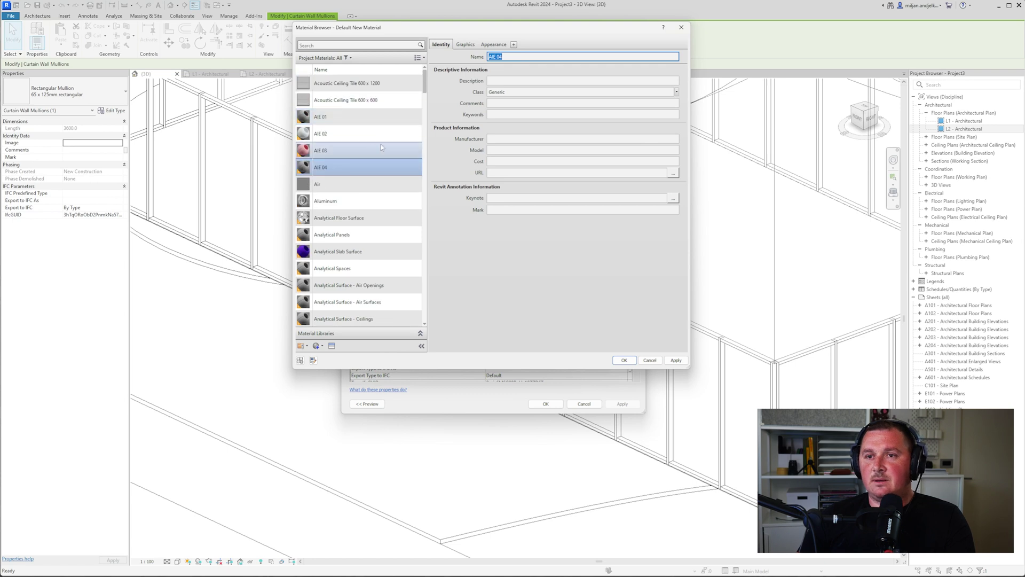
Set AIE 04's appearance color to teal RGB 73 113 116 and assign the material to the rectangular mullion type
{"action": "left_click", "coordinate": [464, 45]}
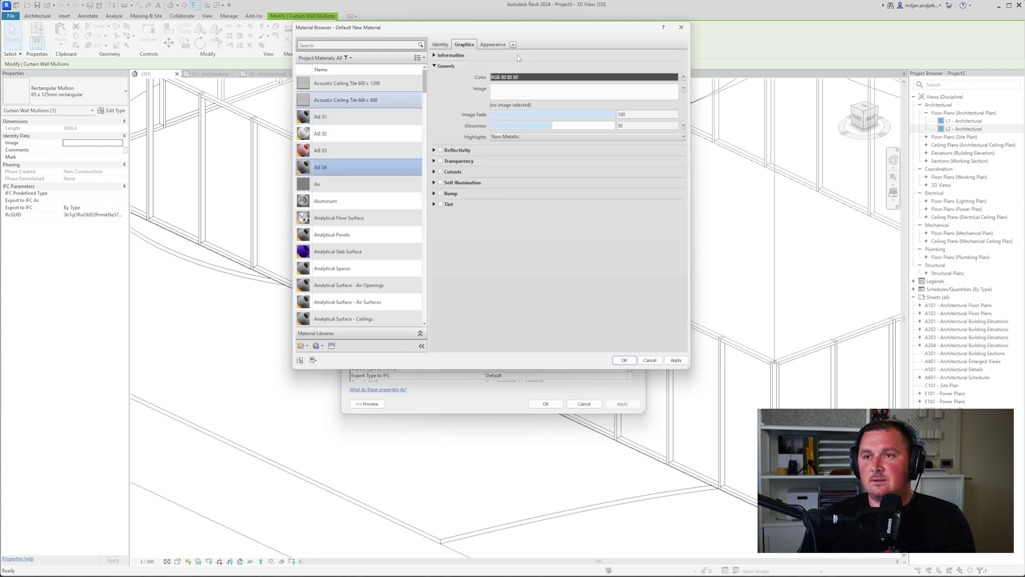
{"action": "left_click", "coordinate": [493, 45]}
{"action": "left_click", "coordinate": [541, 138]}
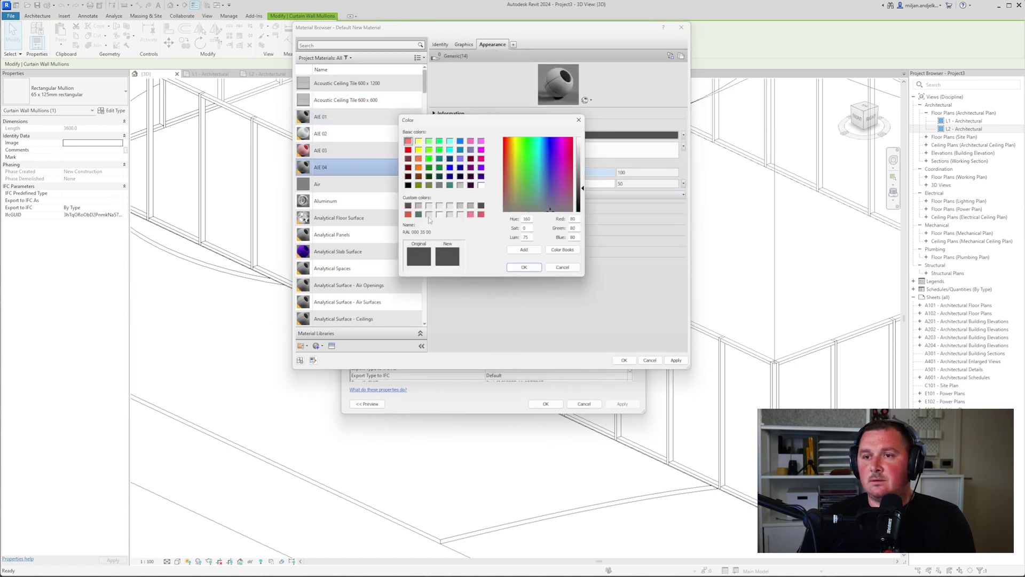
{"action": "left_click", "coordinate": [419, 214]}
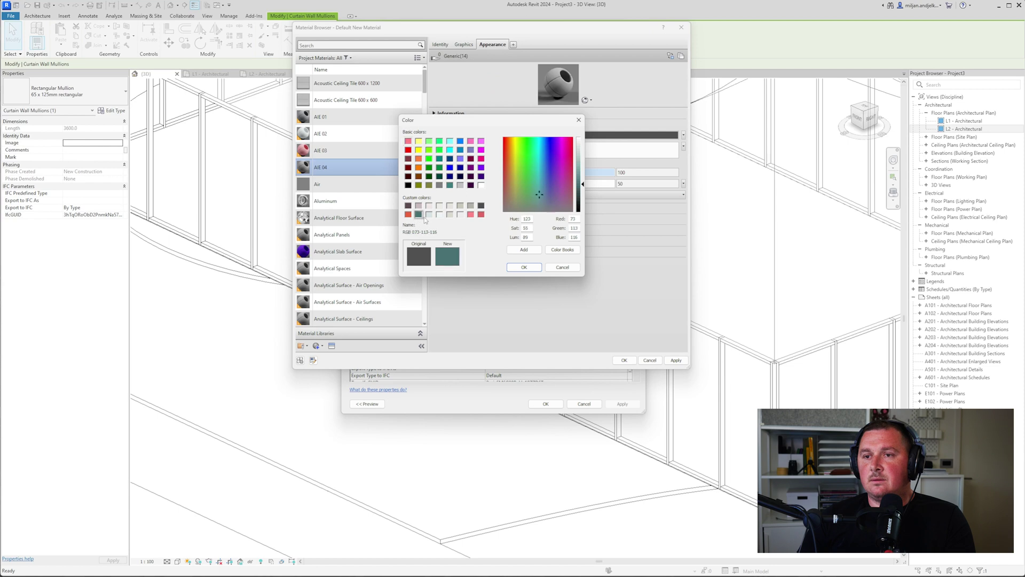
{"action": "left_click", "coordinate": [524, 268]}
{"action": "left_click", "coordinate": [624, 361]}
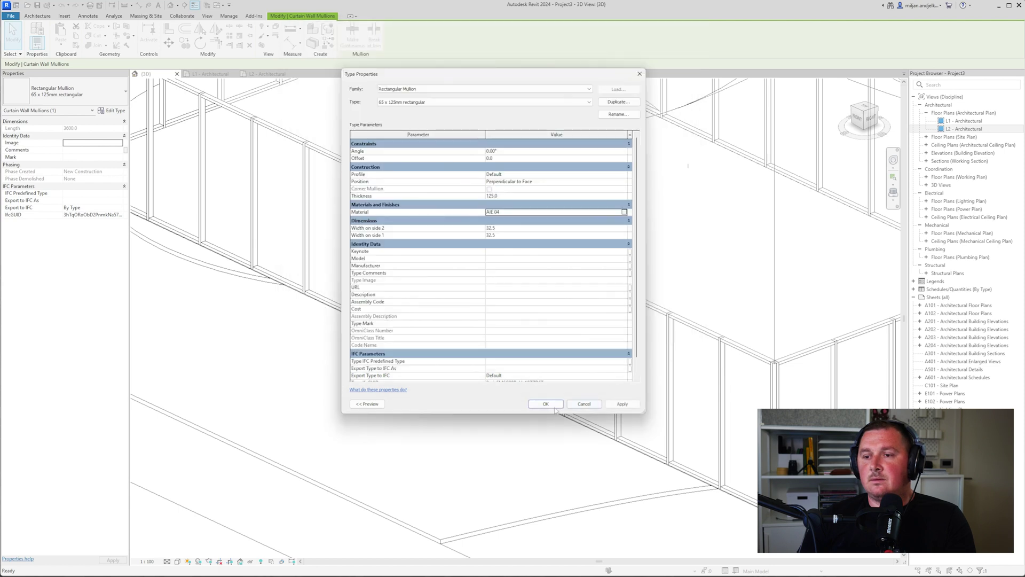
{"action": "left_click", "coordinate": [546, 404]}
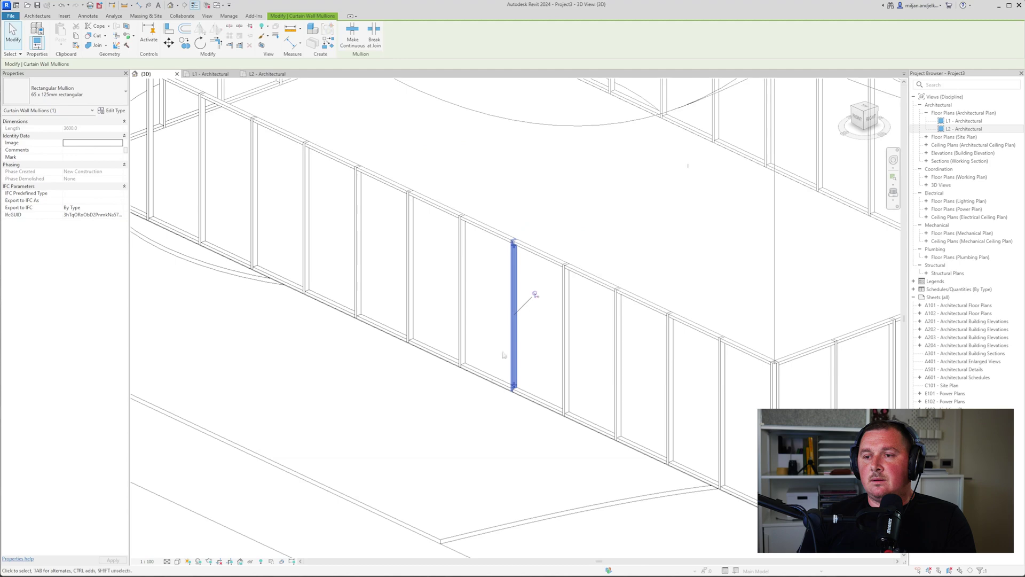
{"action": "key", "text": "Escape"}
Create another project material and name it AIE 05
{"action": "scroll", "coordinate": [489, 376], "scroll_direction": "down", "scroll_amount": 4}
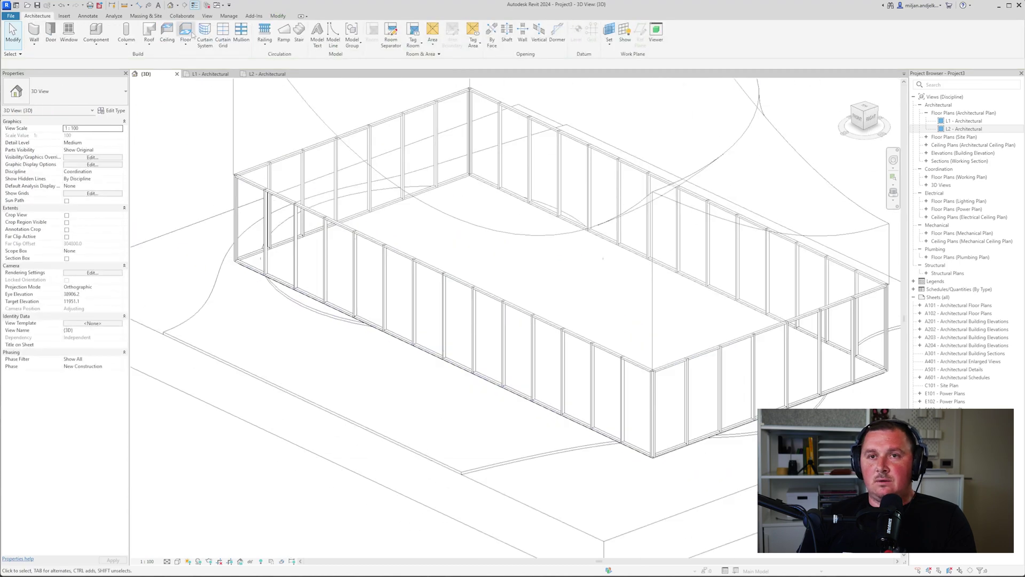
{"action": "left_click", "coordinate": [228, 16]}
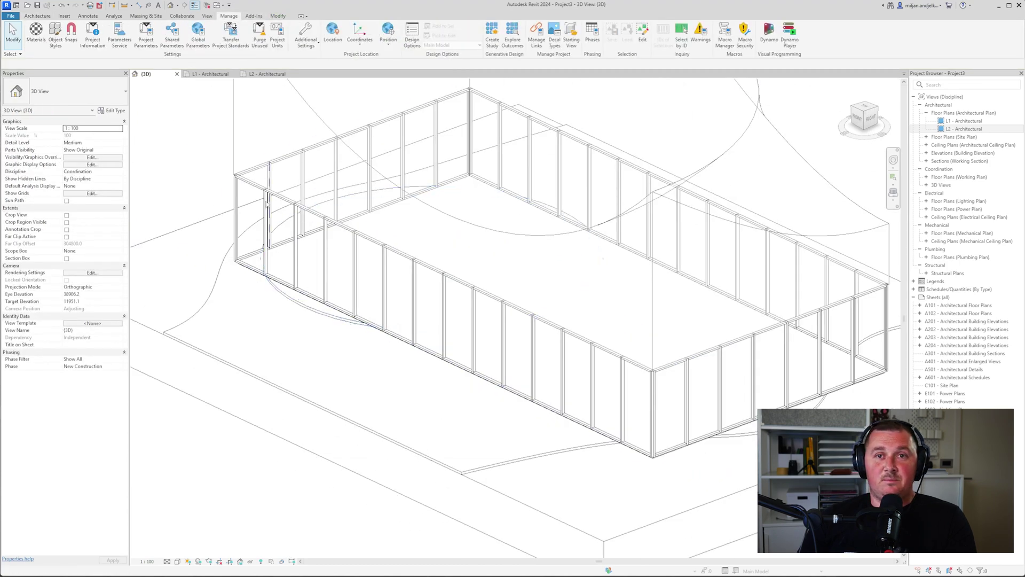
{"action": "middle_click_drag", "start_coordinate": [357, 207], "coordinate": [379, 297]}
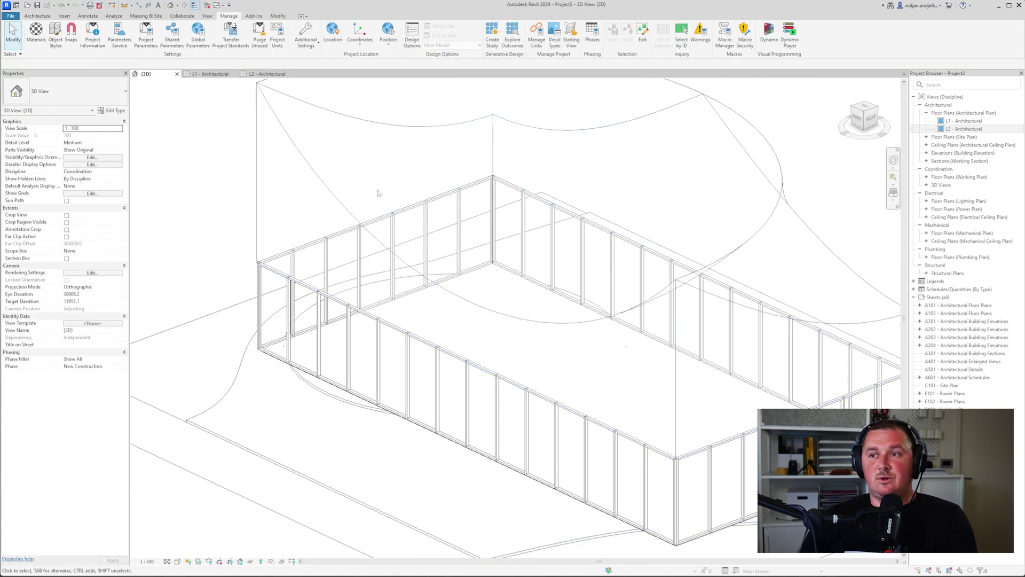
{"action": "left_click", "coordinate": [43, 46]}
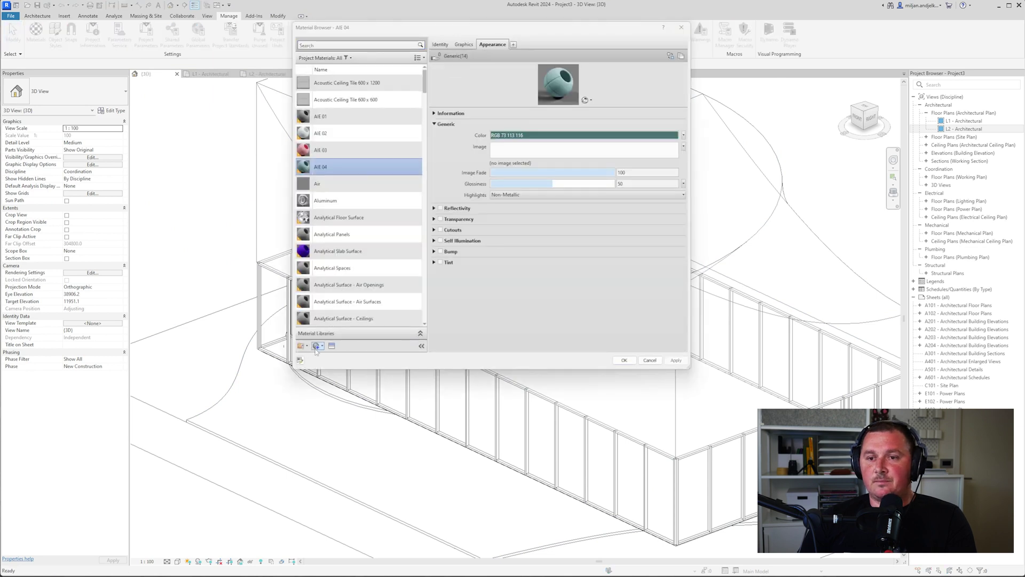
{"action": "left_click", "coordinate": [316, 347]}
{"action": "left_click", "coordinate": [339, 356]}
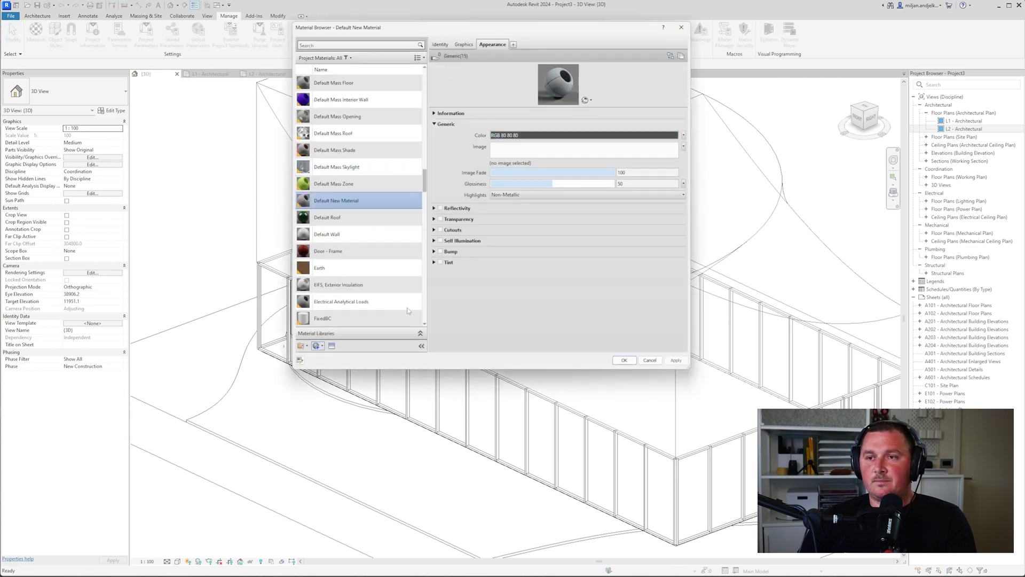
{"action": "left_click", "coordinate": [439, 44]}
{"action": "left_click", "coordinate": [510, 57]}
{"action": "type", "text": "AlE 05"}
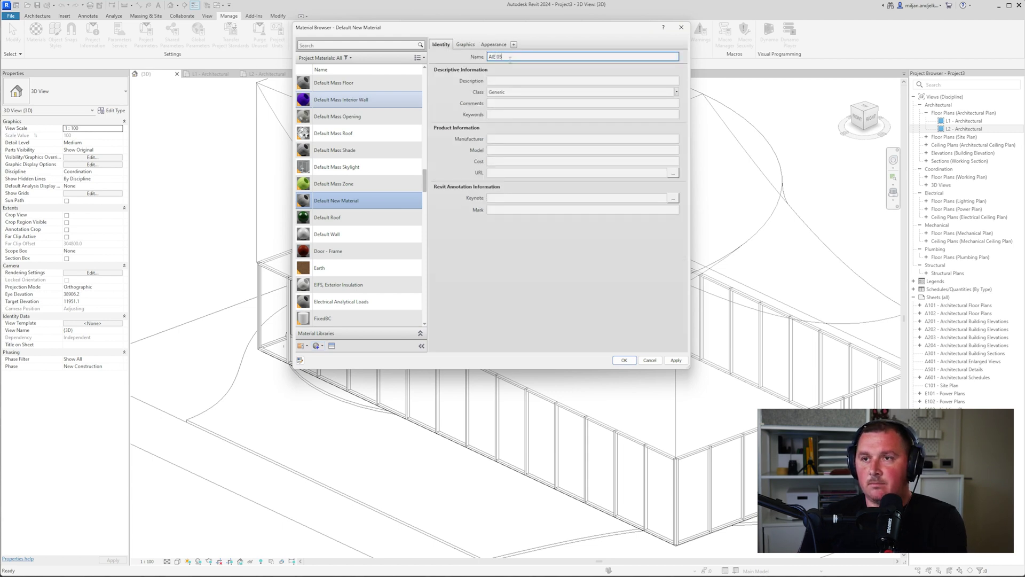
{"action": "key", "text": "Return"}
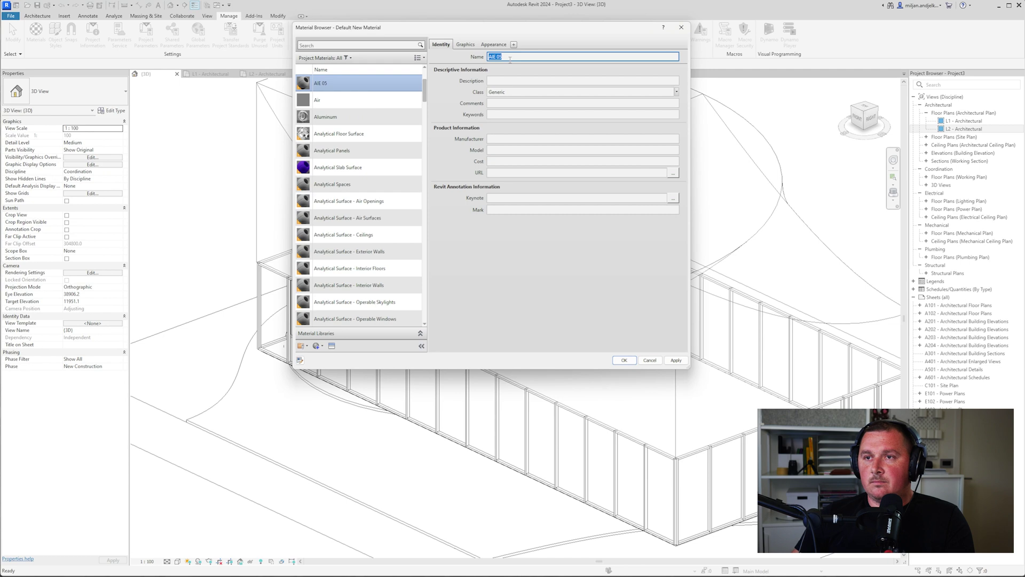
Make AIE 05 use its render appearance for shading and set the appearance color to RGB 201 186 191
{"action": "left_click", "coordinate": [465, 45]}
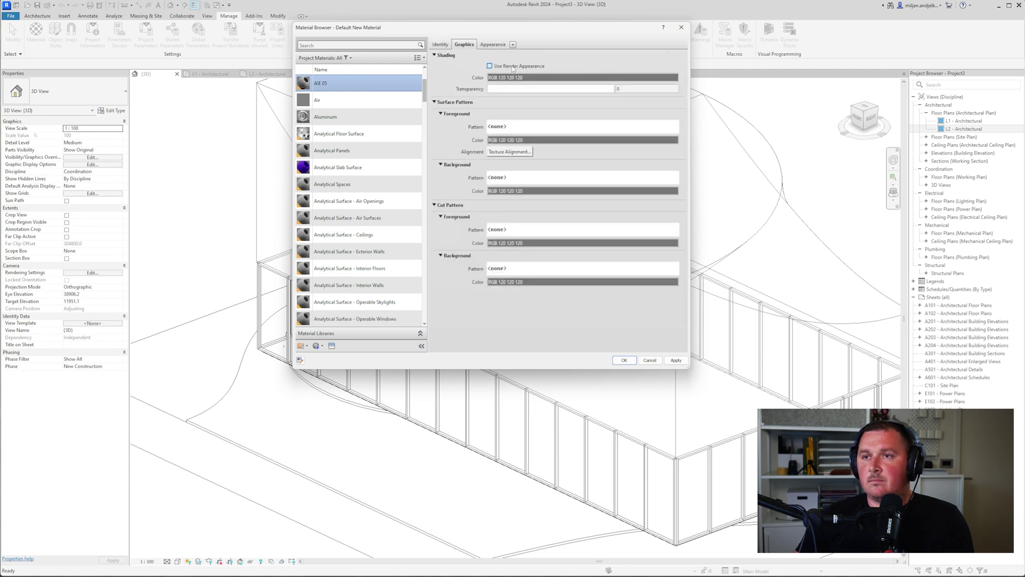
{"action": "left_click", "coordinate": [512, 67]}
{"action": "left_click", "coordinate": [493, 45]}
{"action": "left_click", "coordinate": [555, 136]}
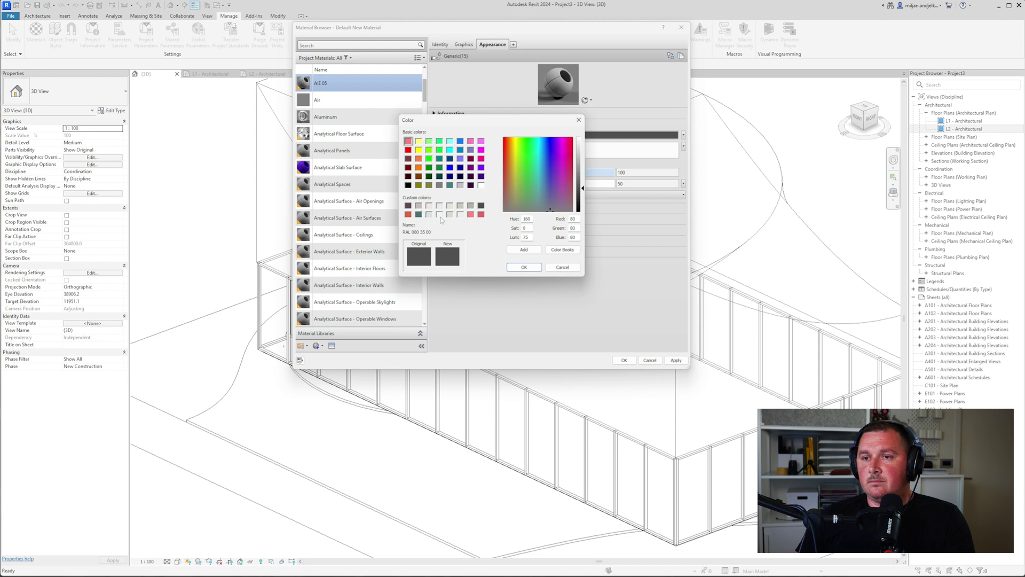
{"action": "left_click", "coordinate": [419, 206]}
{"action": "left_click", "coordinate": [524, 267]}
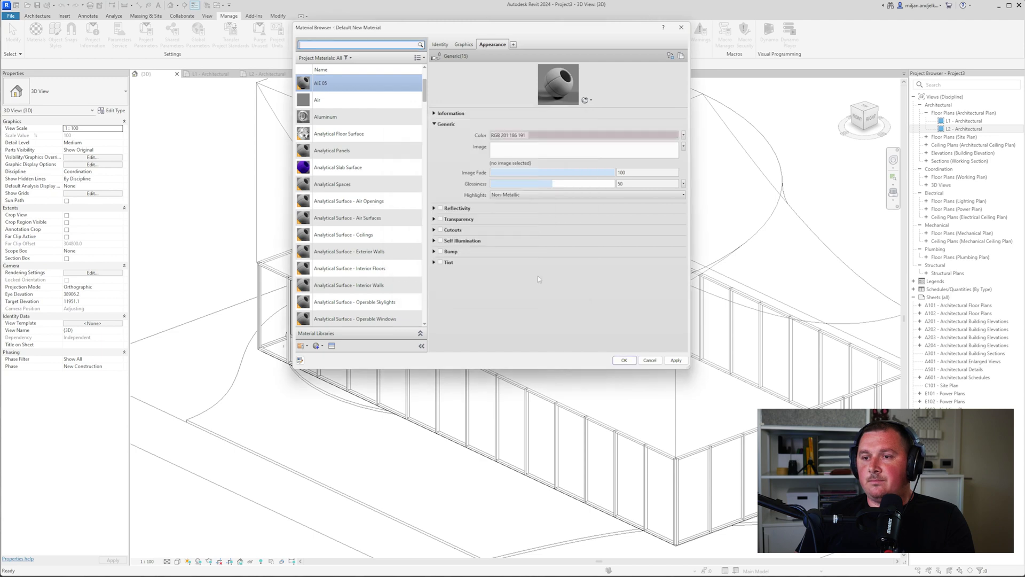
{"action": "left_click", "coordinate": [623, 359]}
{"action": "scroll", "coordinate": [625, 366], "scroll_direction": "down", "scroll_amount": 2}
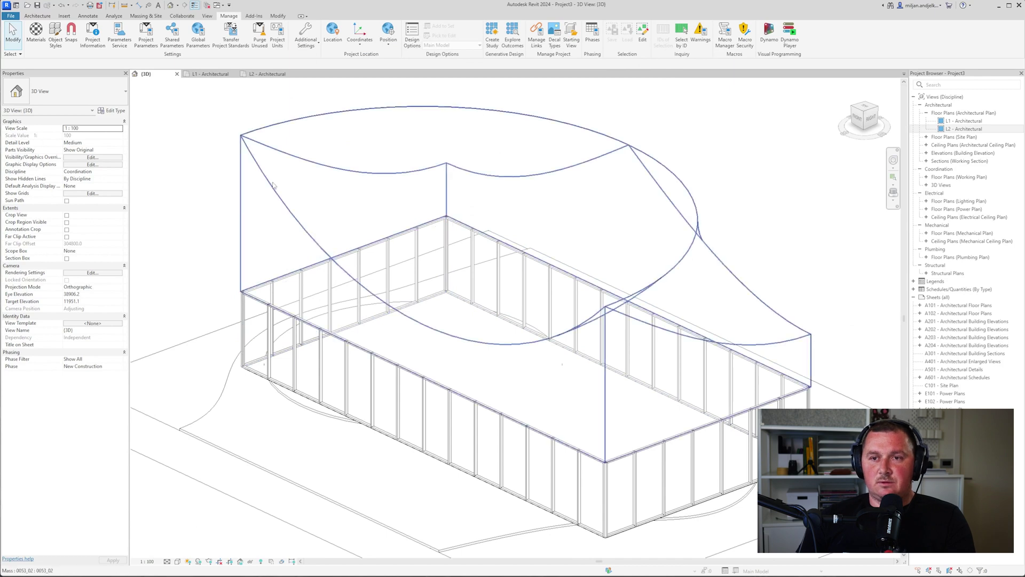
{"action": "left_click", "coordinate": [238, 147]}
{"action": "left_click", "coordinate": [113, 110]}
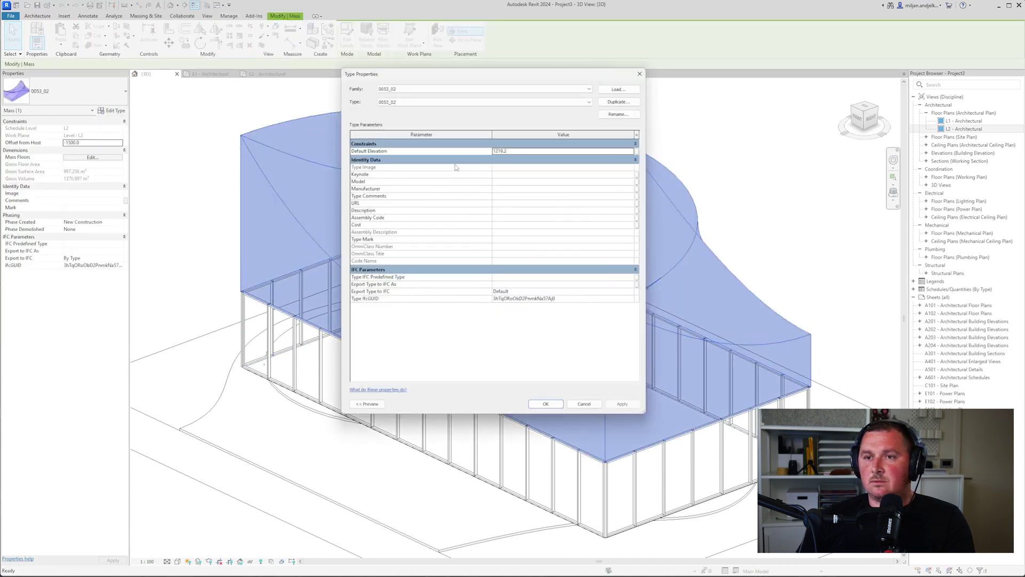
{"action": "left_click", "coordinate": [595, 404]}
{"action": "left_click", "coordinate": [203, 228]}
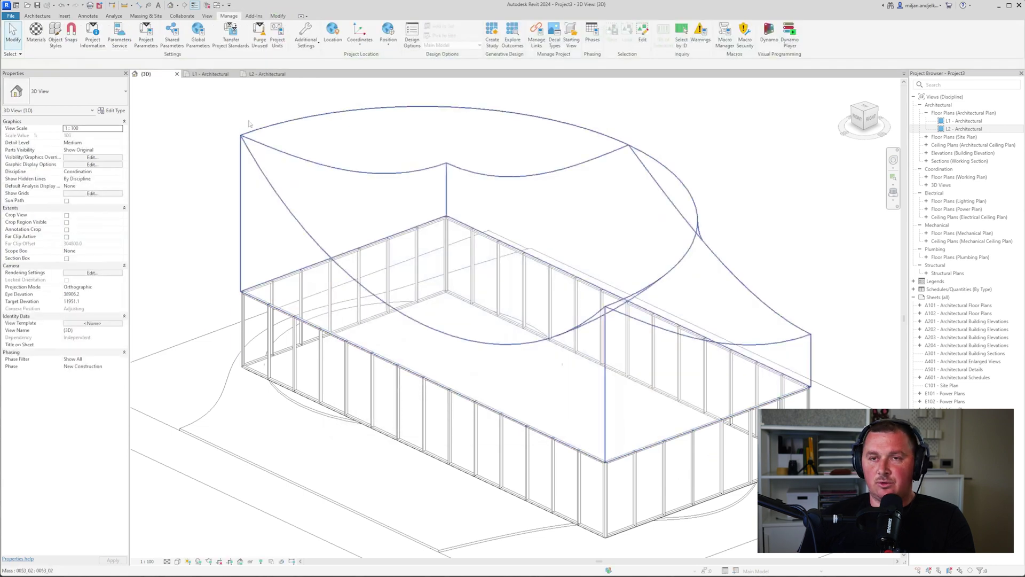
Paint the mass's curved roof and the side faces visible from this view with the AIE 05 material
{"action": "left_click", "coordinate": [277, 15]}
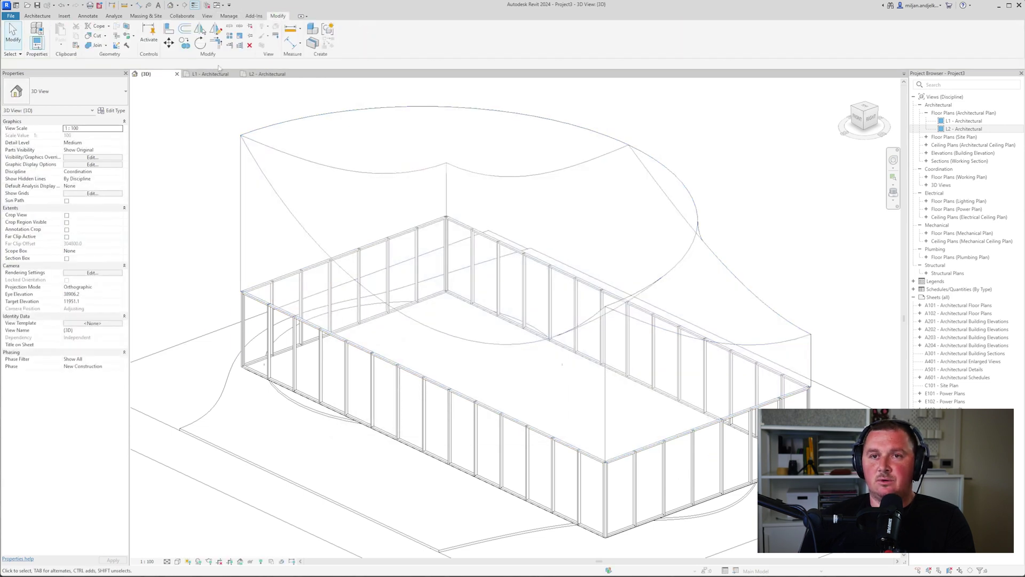
{"action": "left_click", "coordinate": [131, 38]}
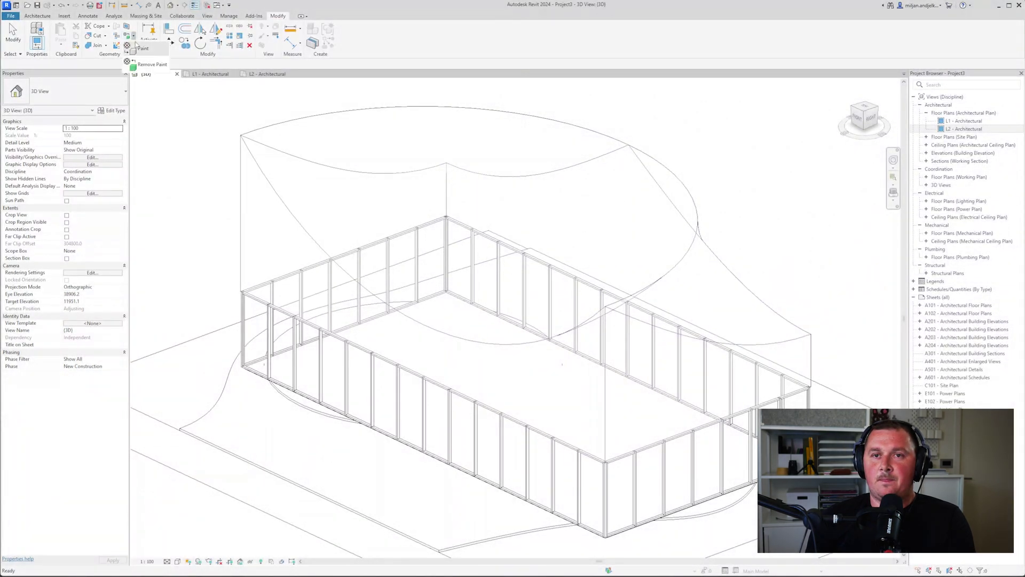
{"action": "left_click", "coordinate": [127, 35]}
{"action": "left_click_drag", "start_coordinate": [58, 11], "coordinate": [98, 60]}
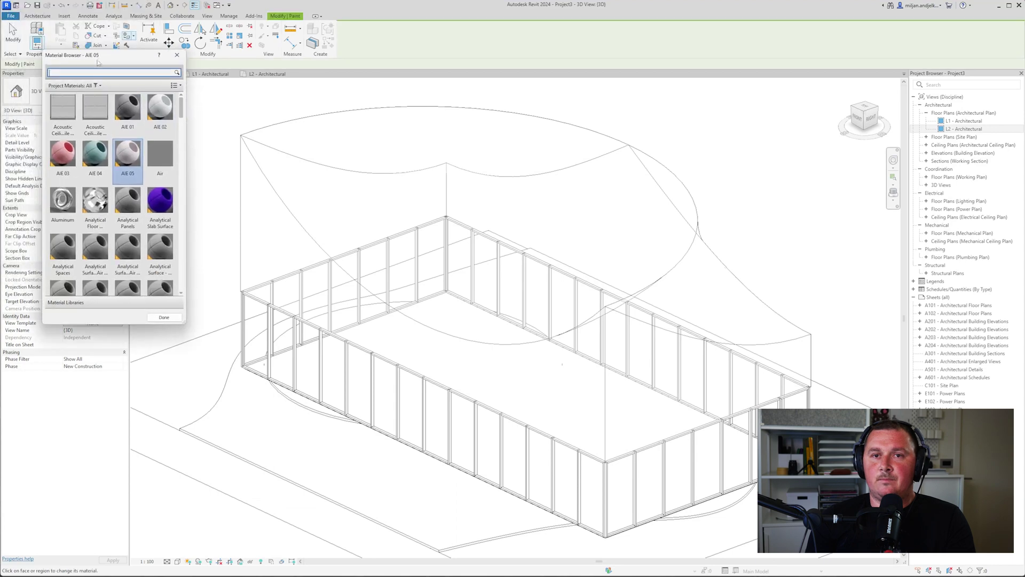
{"action": "left_click", "coordinate": [280, 179]}
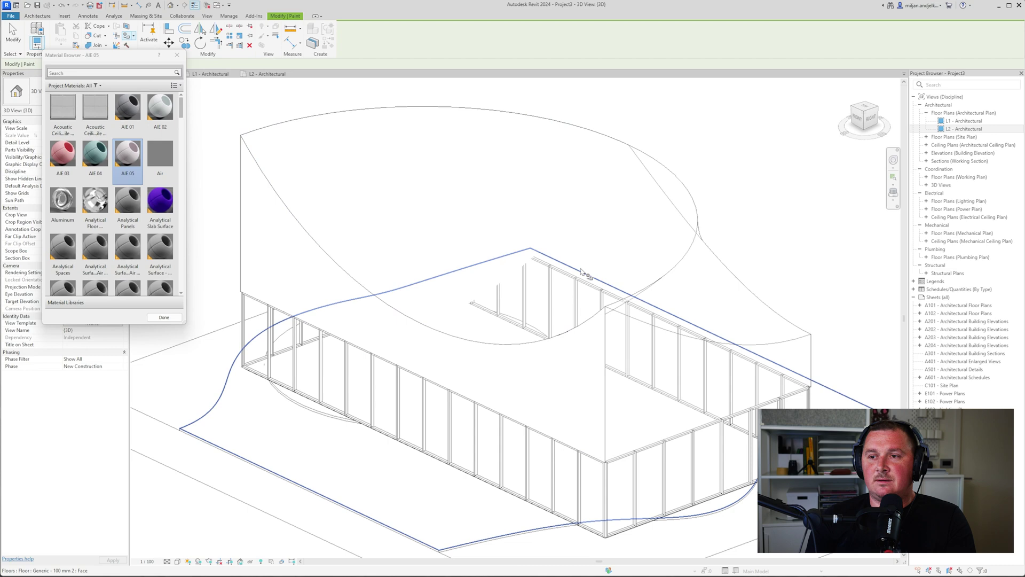
{"action": "left_click", "coordinate": [641, 235]}
{"action": "left_click", "coordinate": [681, 278]}
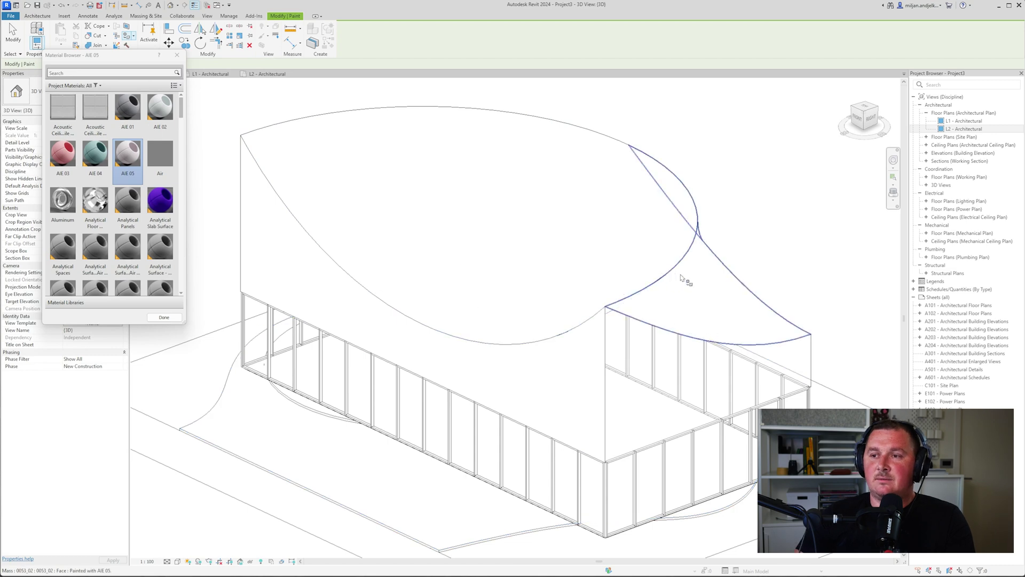
{"action": "left_click", "coordinate": [645, 353]}
Paint the remaining rear and end faces of the mass with AIE 05 and finish painting
{"action": "middle_click_drag", "start_coordinate": [711, 382], "coordinate": [435, 340], "text": "shift"}
{"action": "left_click", "coordinate": [526, 307]}
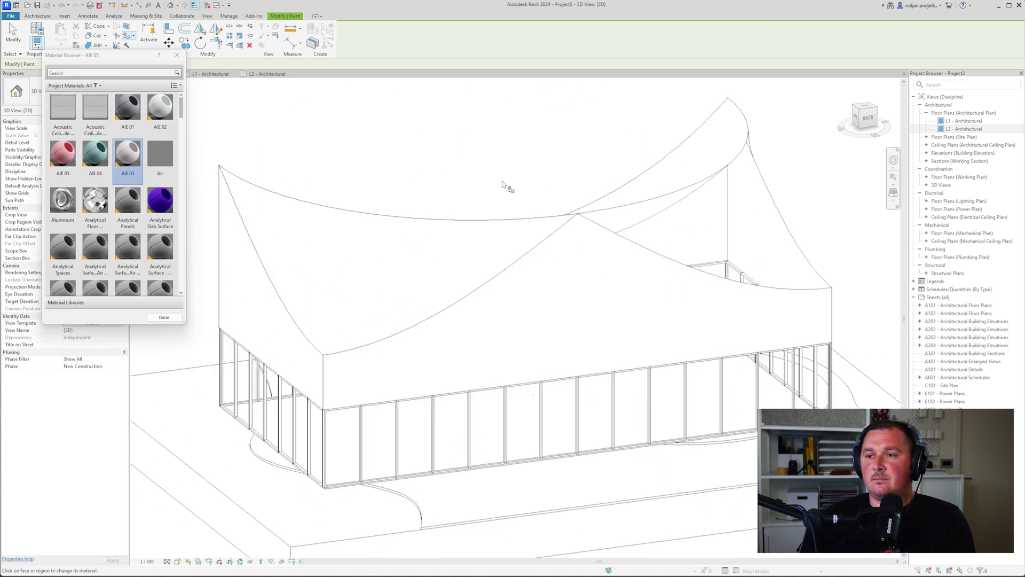
{"action": "middle_click_drag", "start_coordinate": [698, 226], "coordinate": [521, 270], "text": "shift"}
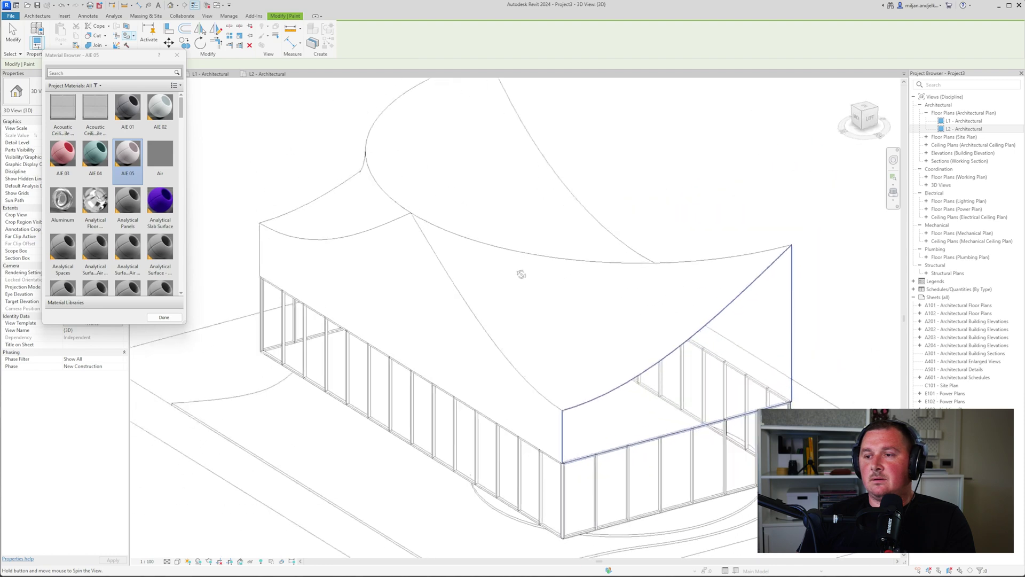
{"action": "left_click", "coordinate": [753, 321]}
{"action": "middle_click_drag", "start_coordinate": [675, 384], "coordinate": [561, 374], "text": "shift"}
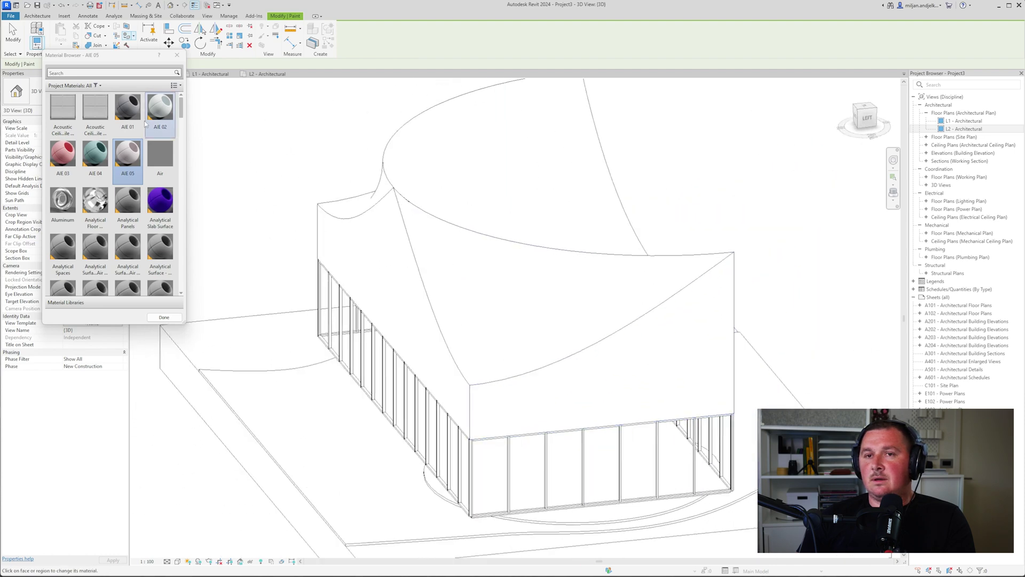
{"action": "left_click", "coordinate": [176, 56]}
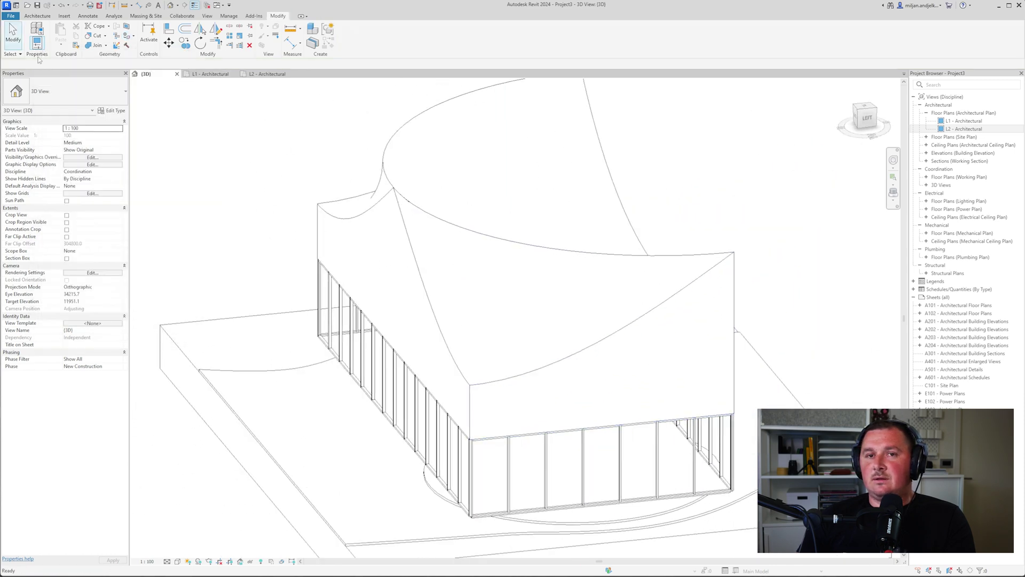
Temporarily isolate the mass, inspect its faces and underside with the Paint tool at hand, and restore the full model view
{"action": "left_click", "coordinate": [396, 194]}
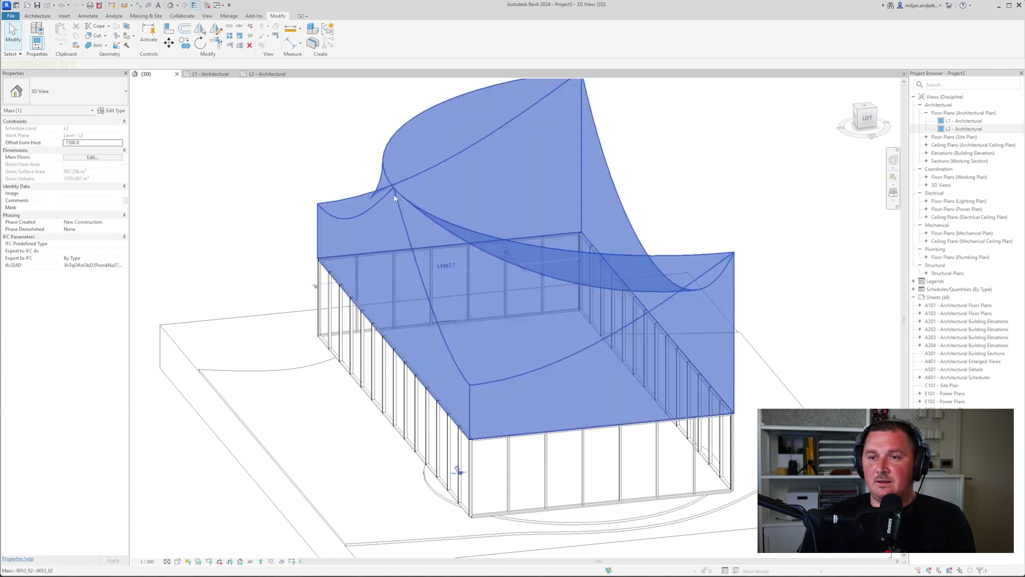
{"action": "key", "text": "h"}
{"action": "key", "text": "i"}
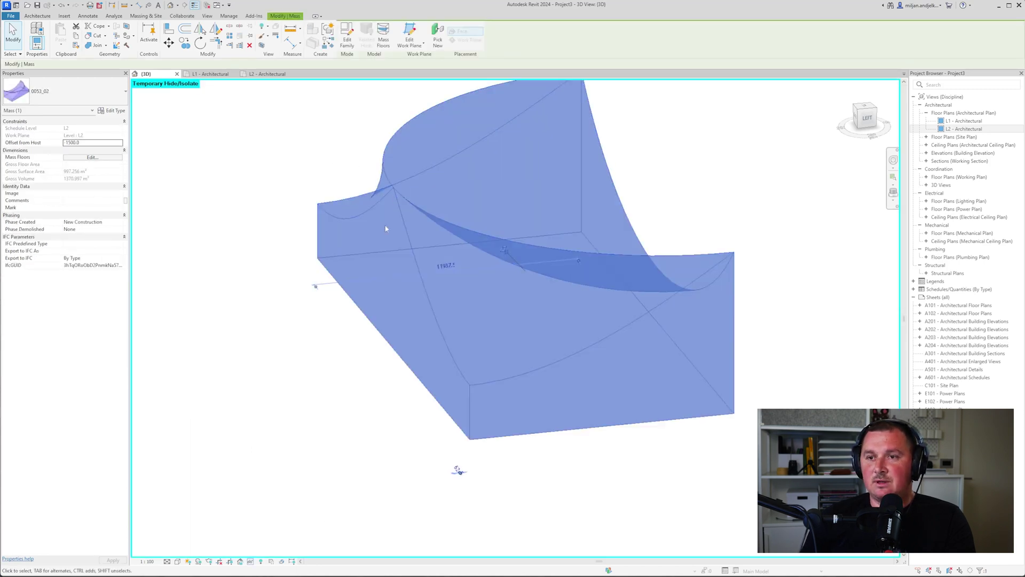
{"action": "left_click", "coordinate": [384, 446]}
{"action": "middle_click_drag", "start_coordinate": [384, 446], "coordinate": [441, 287], "text": "shift"}
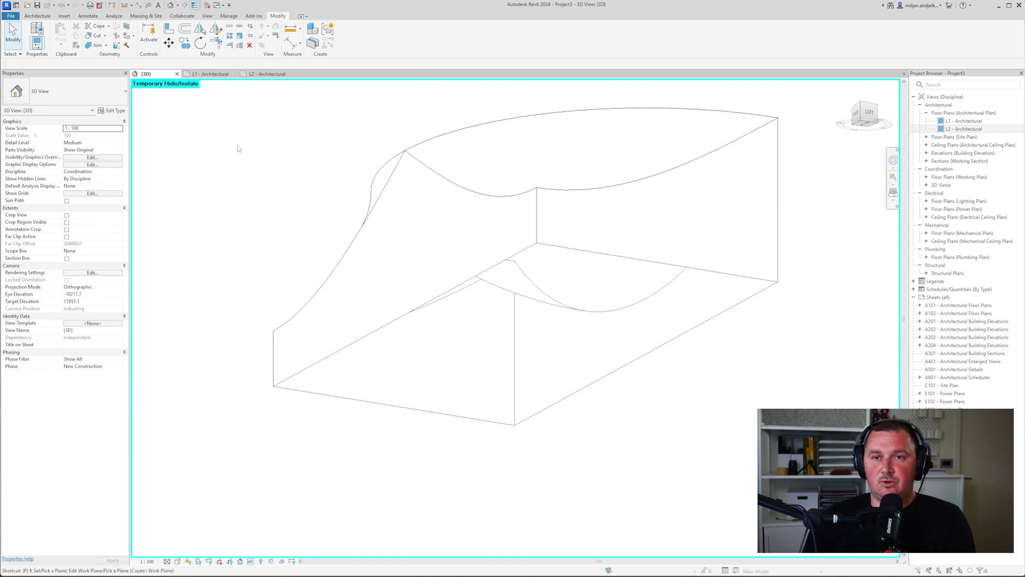
{"action": "key", "text": "t"}
{"action": "middle_click_drag", "start_coordinate": [444, 380], "coordinate": [553, 439], "text": "shift"}
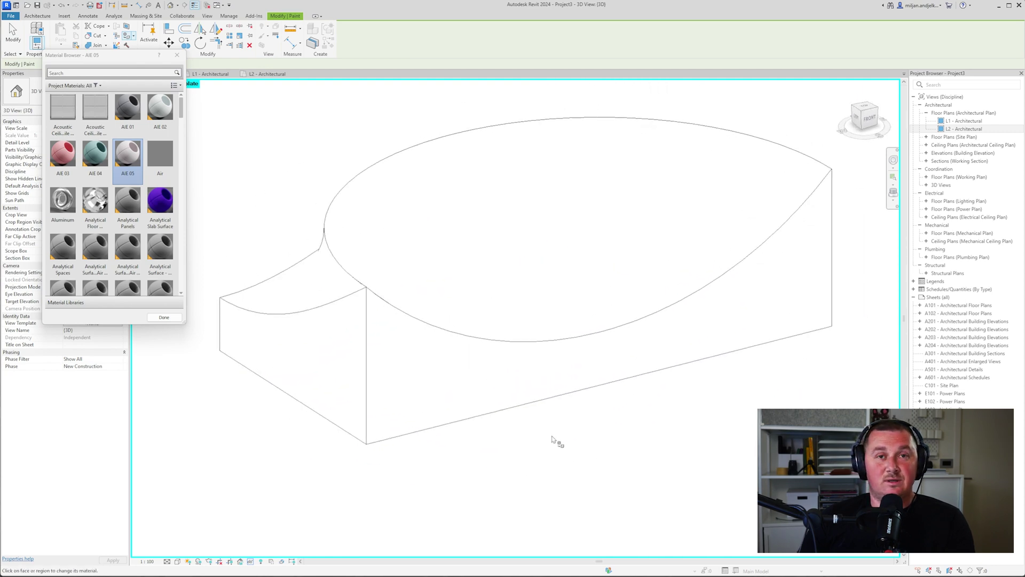
{"action": "left_click", "coordinate": [177, 55]}
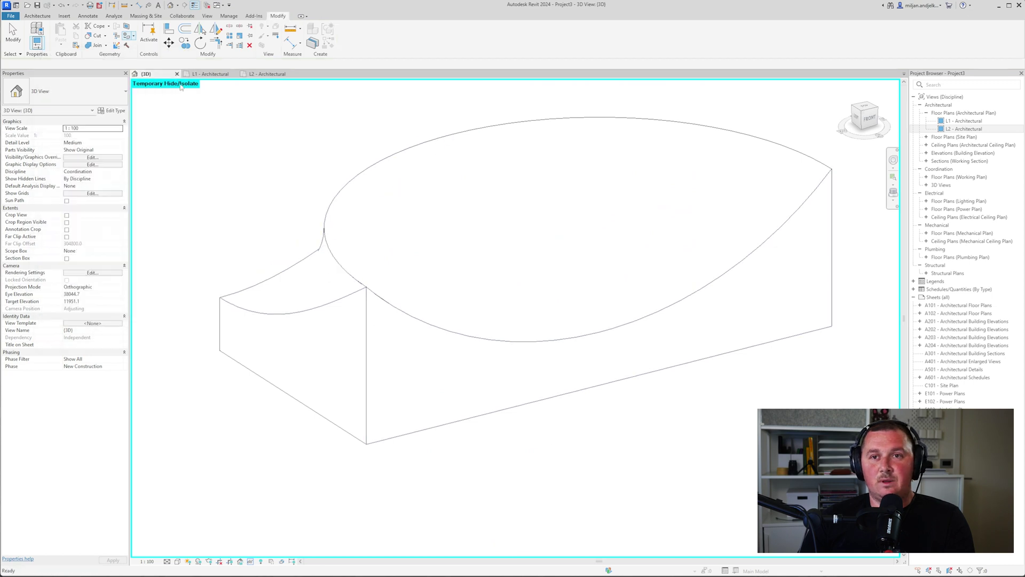
{"action": "key", "text": "r"}
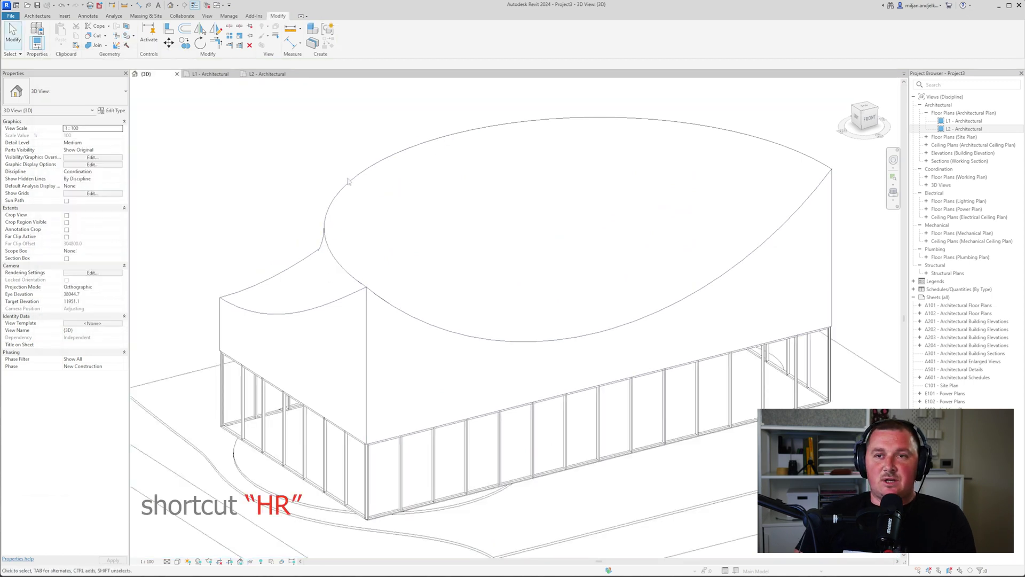
Open the 3D view in Twinmotion through Direct Link as a new project, with geometry collapsed by material
{"action": "scroll", "coordinate": [358, 182], "scroll_direction": "down", "scroll_amount": 2}
{"action": "middle_click_drag", "start_coordinate": [351, 198], "coordinate": [241, 335], "text": "shift"}
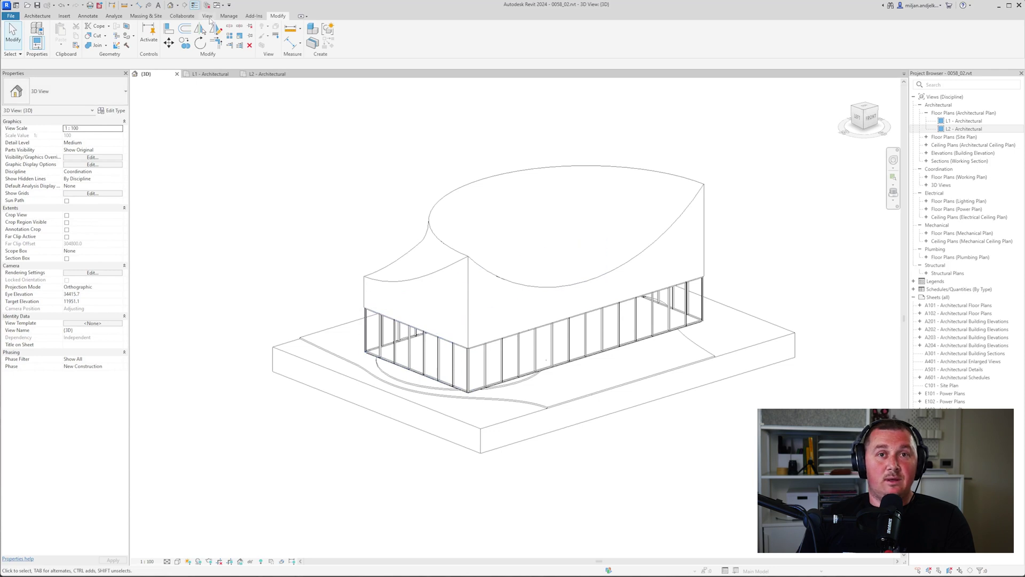
{"action": "left_click", "coordinate": [207, 16]}
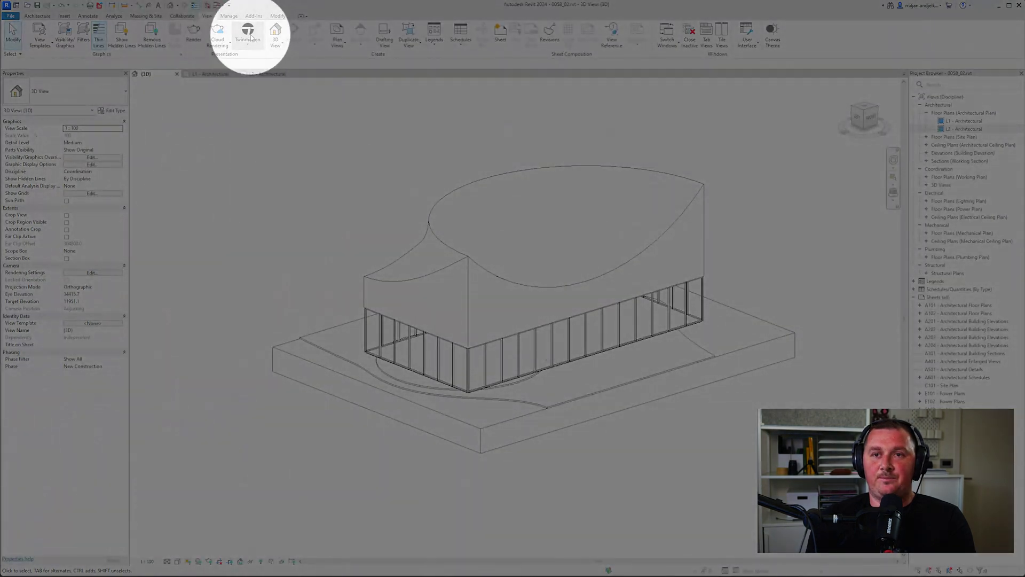
{"action": "left_click", "coordinate": [251, 37]}
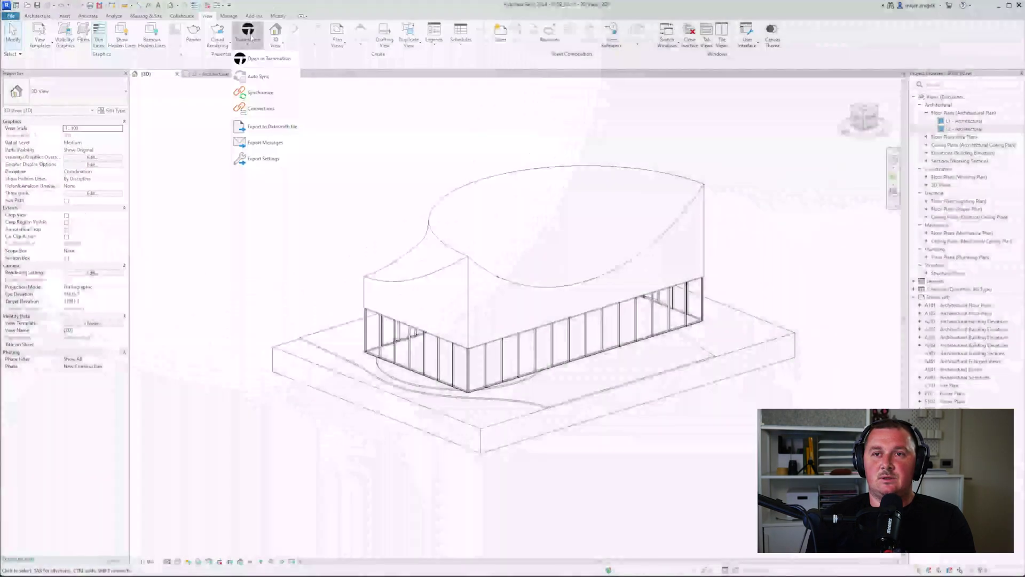
{"action": "left_click", "coordinate": [257, 59]}
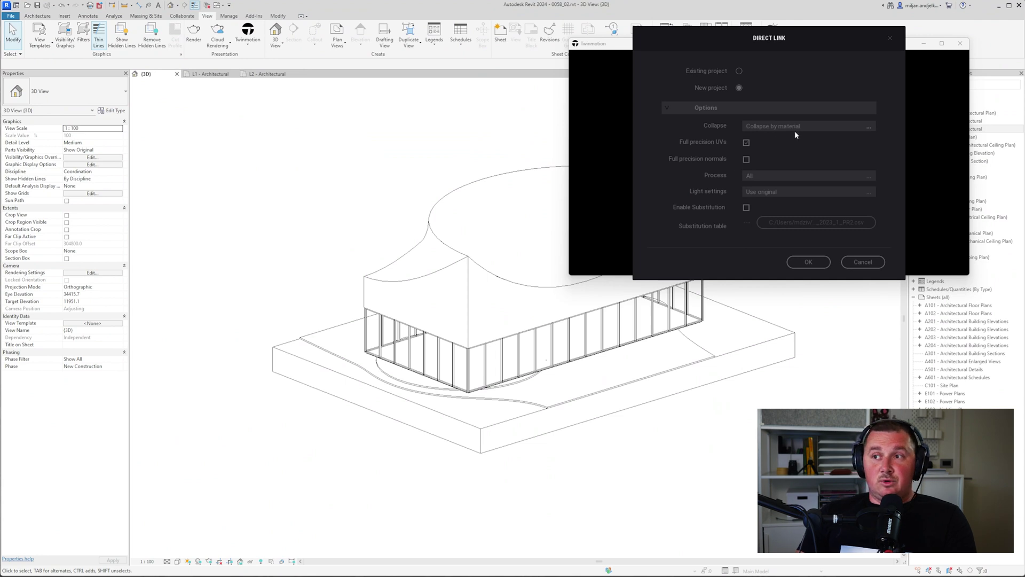
{"action": "left_click", "coordinate": [808, 262]}
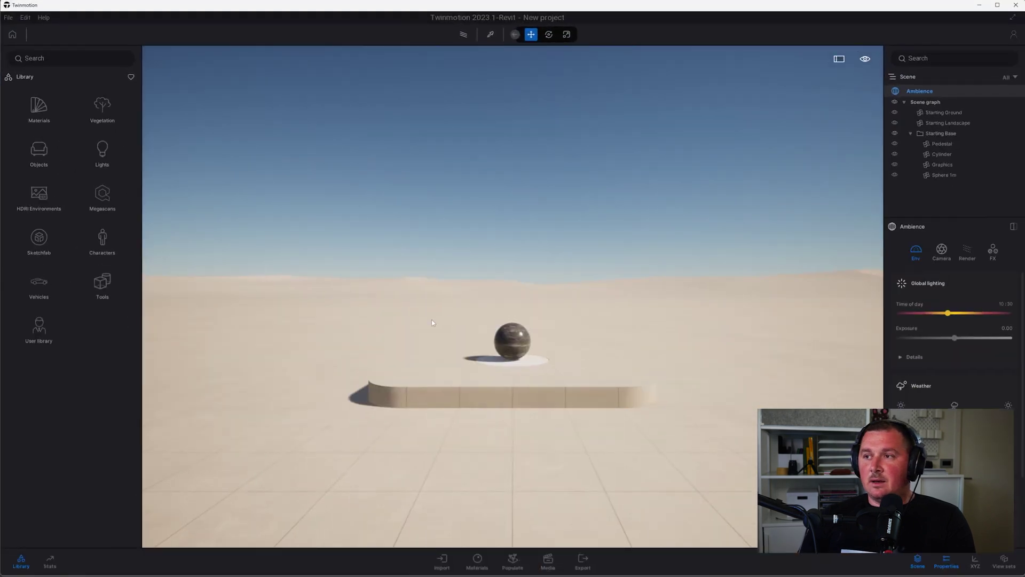
Switch back to Revit and export the 3D view to a Datasmith file named 0058_01-3DView 03
{"action": "middle_click_drag", "start_coordinate": [431, 323], "coordinate": [399, 266], "text": "shift"}
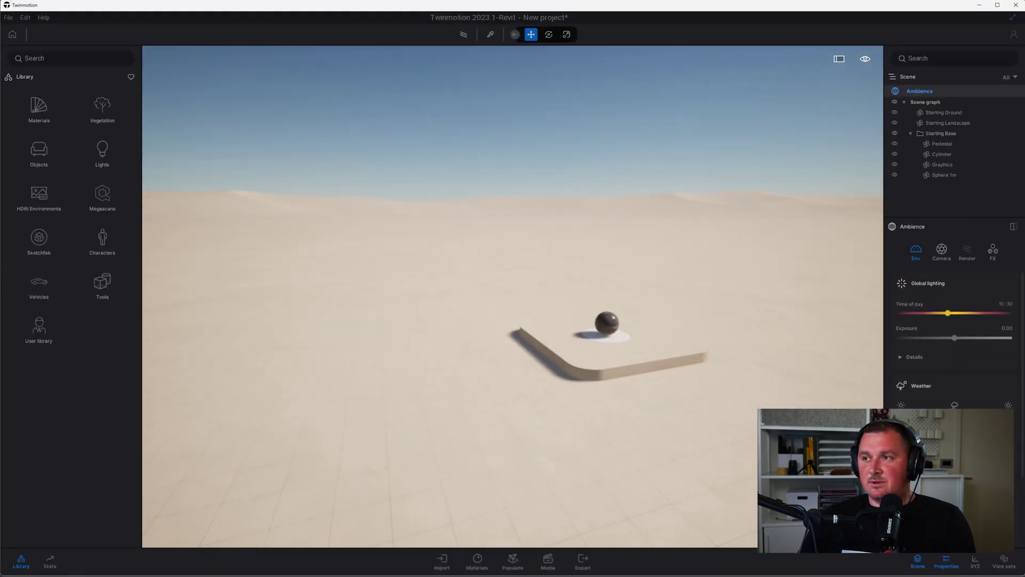
{"action": "left_click", "coordinate": [980, 7]}
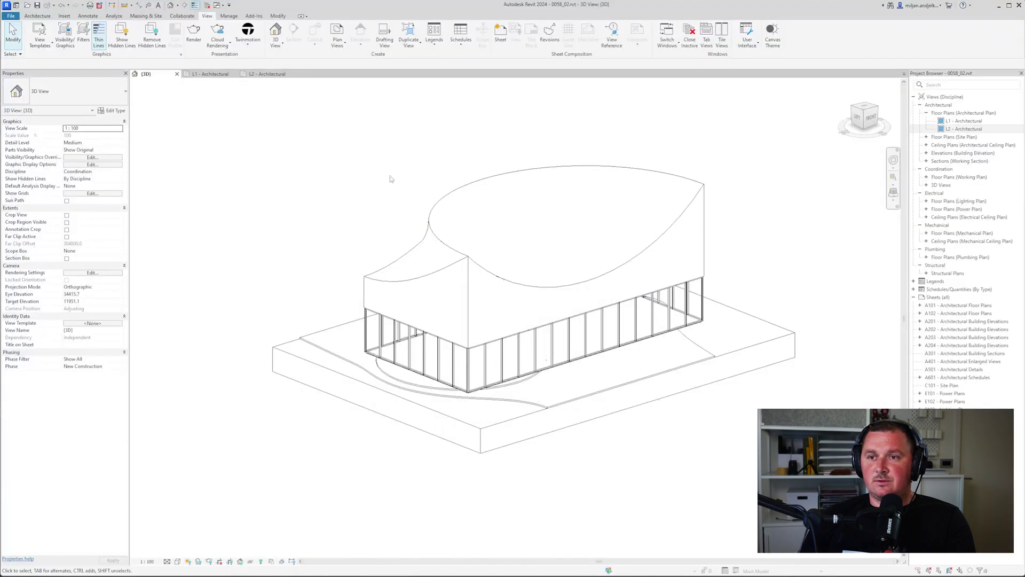
{"action": "left_click", "coordinate": [248, 44]}
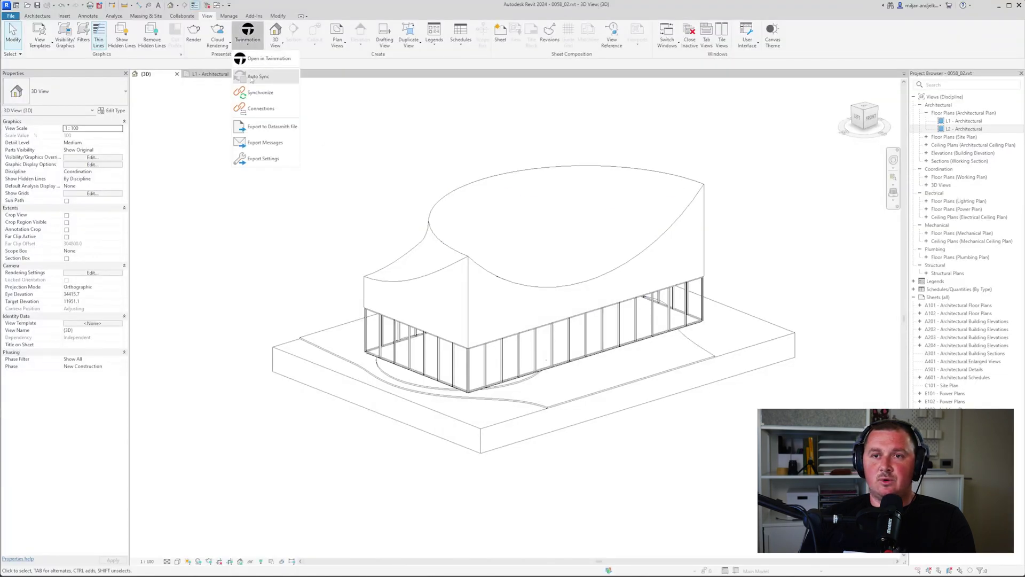
{"action": "left_click", "coordinate": [262, 129]}
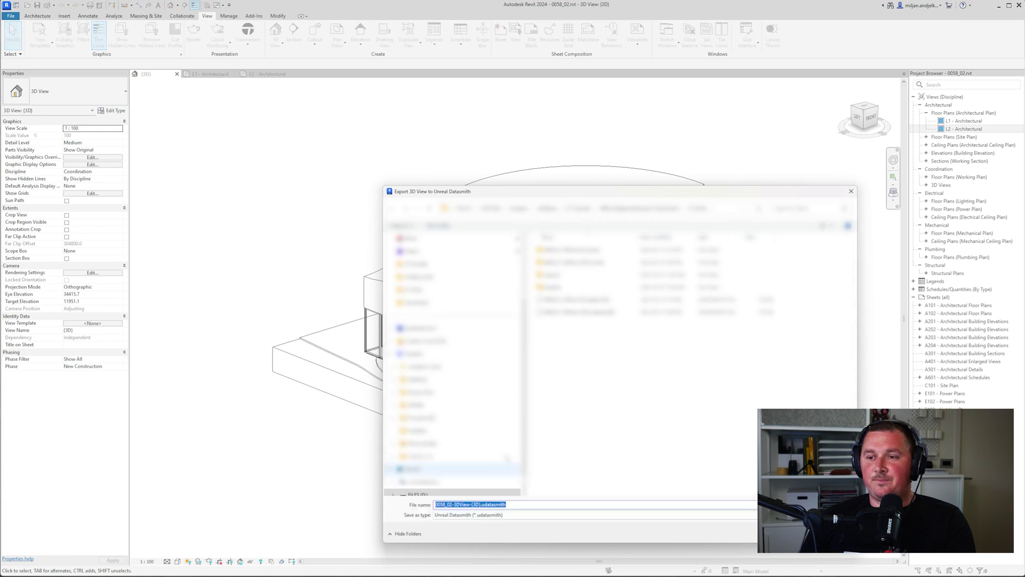
{"action": "left_click", "coordinate": [576, 299]}
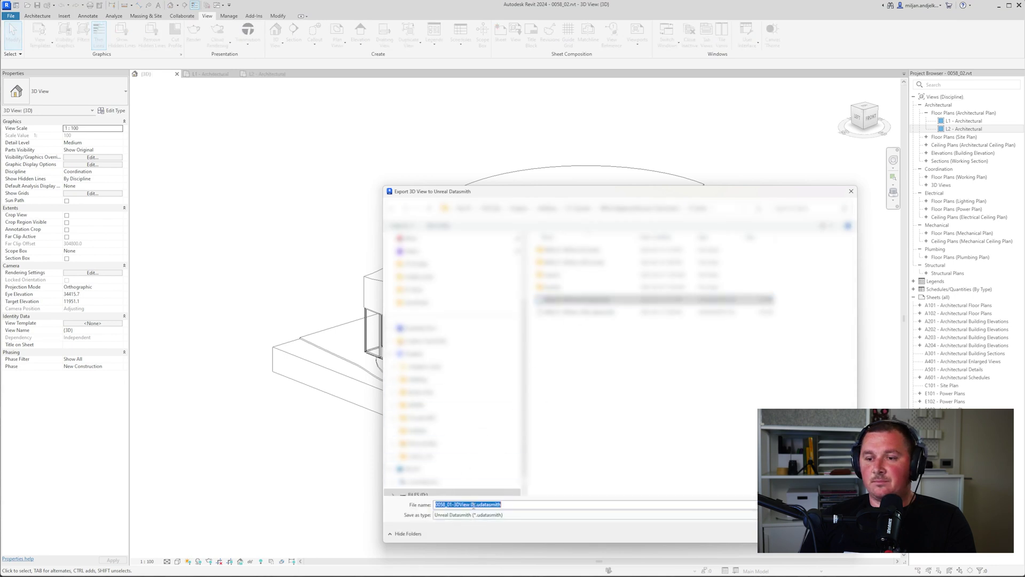
{"action": "key", "text": "Delete"}
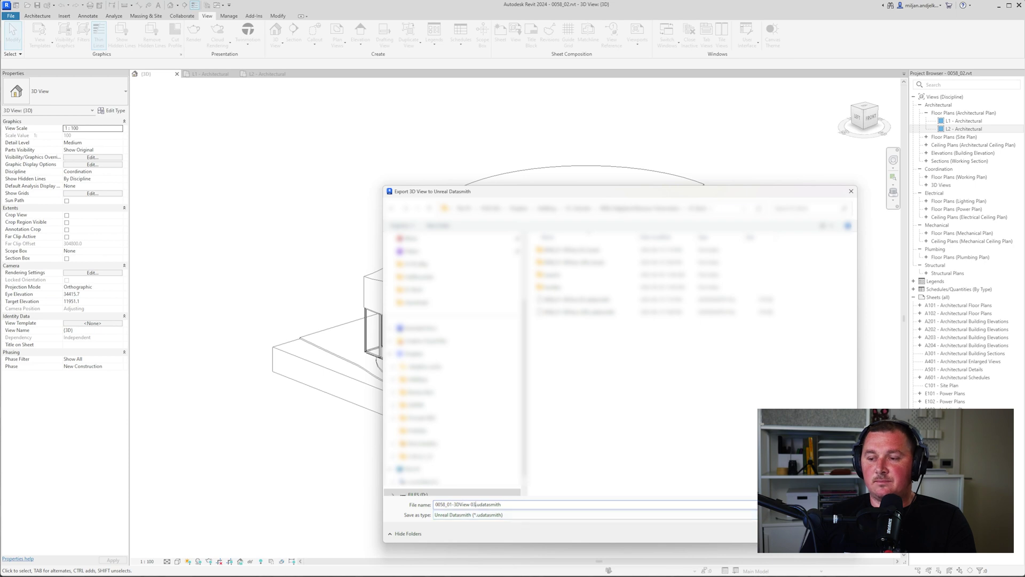
{"action": "key", "text": "Return"}
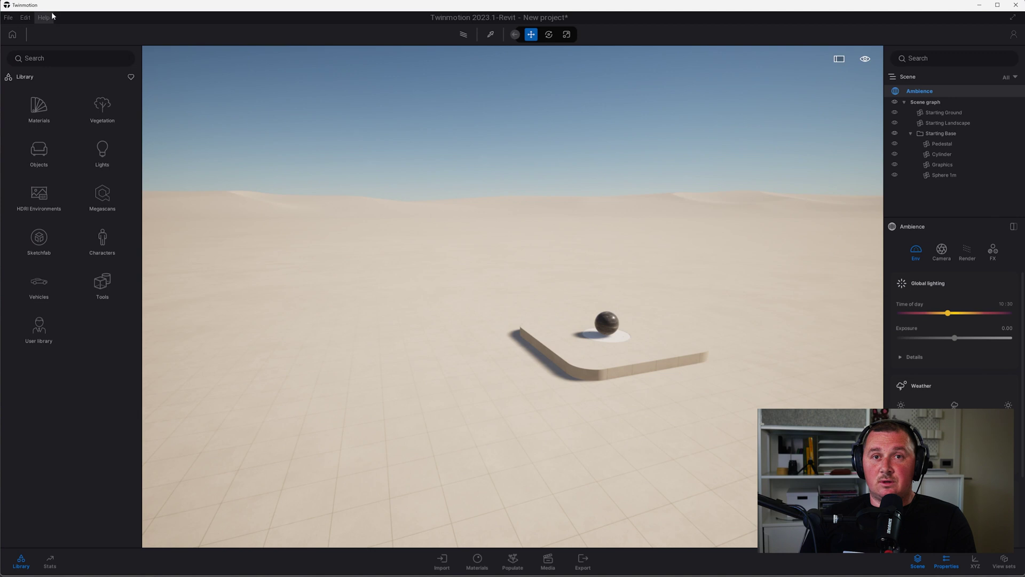
Switch to Twinmotion and import the exported 3DView 03 Datasmith file as geometry, collapsed by material
{"action": "left_click", "coordinate": [9, 17]}
{"action": "left_click", "coordinate": [46, 140]}
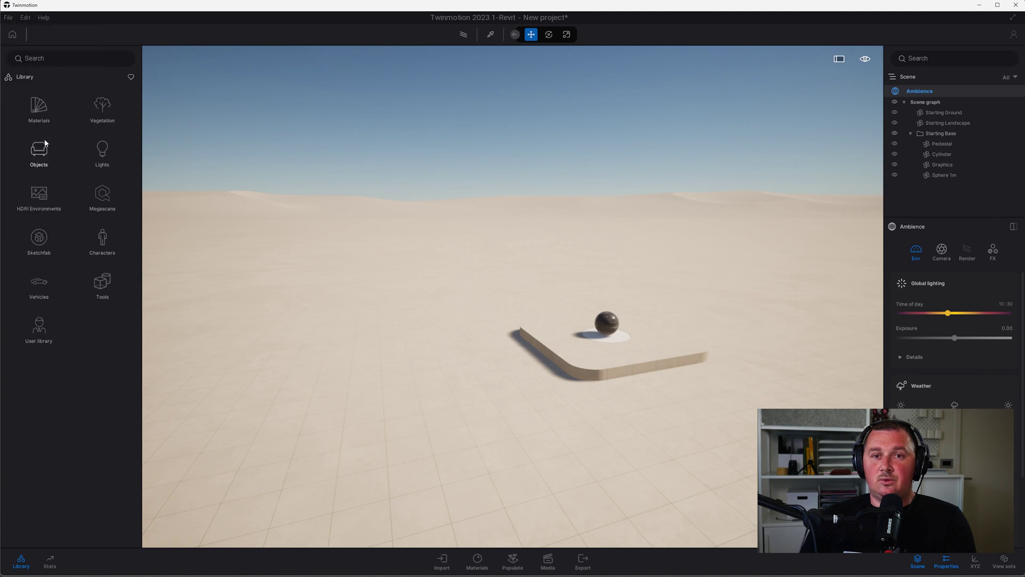
{"action": "left_click", "coordinate": [801, 153]}
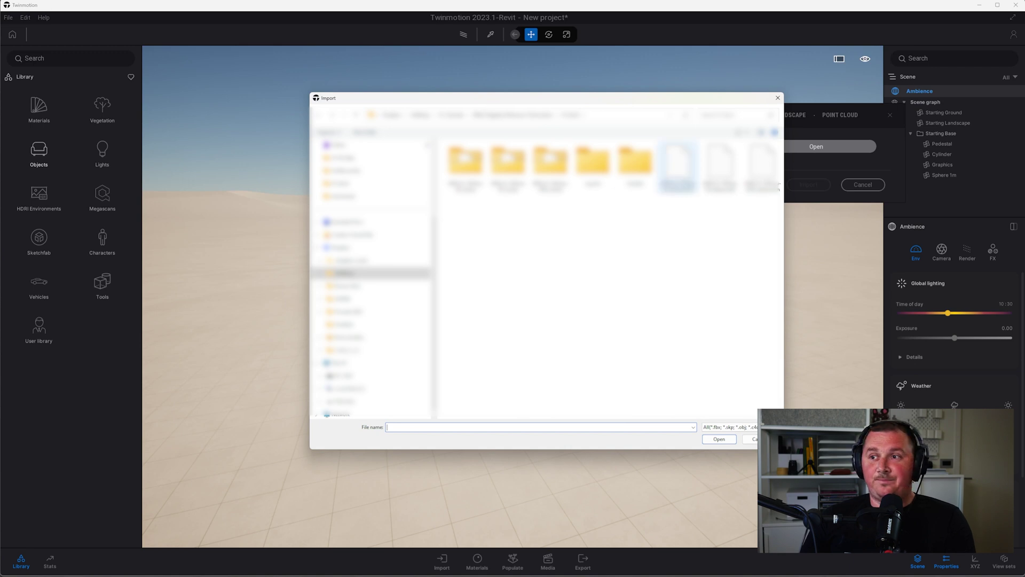
{"action": "left_click", "coordinate": [763, 167]}
{"action": "left_click", "coordinate": [715, 440]}
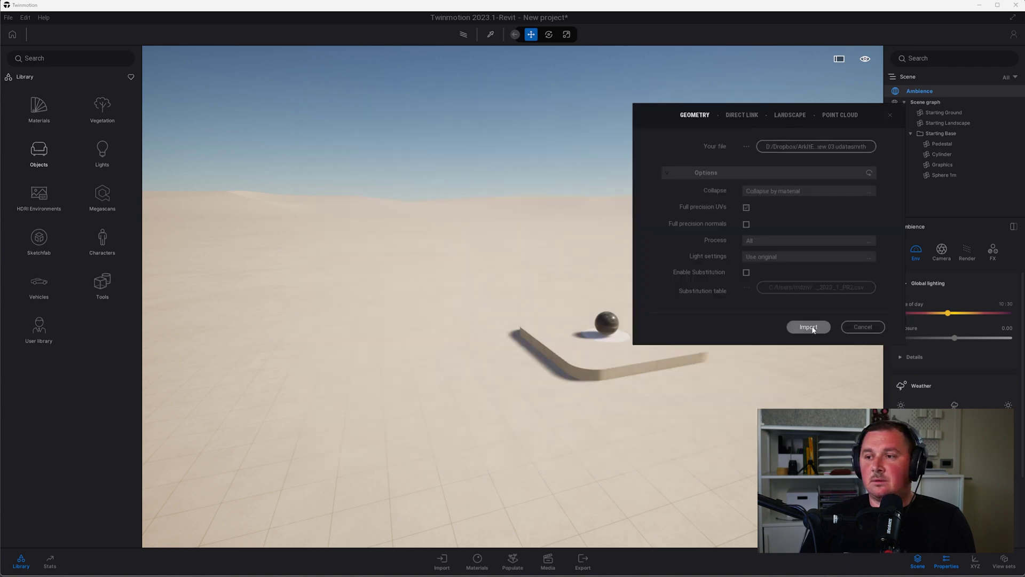
{"action": "left_click", "coordinate": [809, 327]}
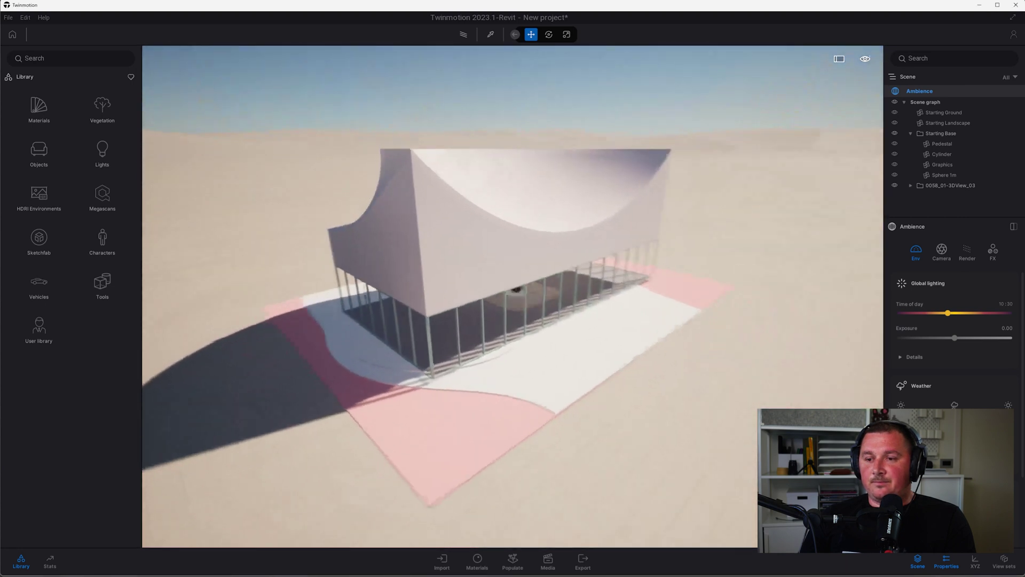
Hide the Starting Ground, Starting Landscape and Starting Base in the scene
{"action": "left_click", "coordinate": [895, 112]}
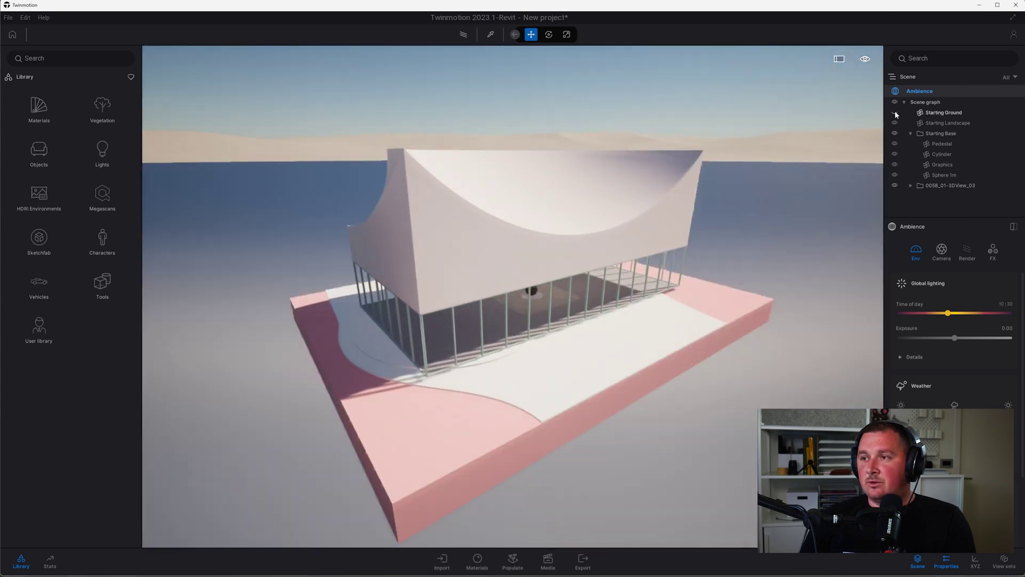
{"action": "left_click", "coordinate": [895, 124]}
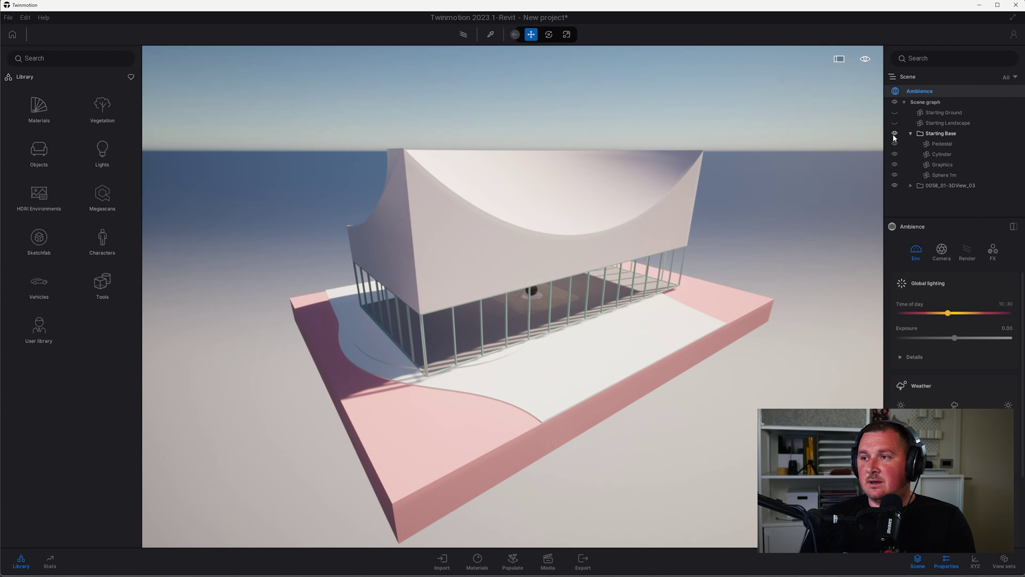
{"action": "scroll", "coordinate": [641, 241], "scroll_direction": "down", "scroll_amount": 5}
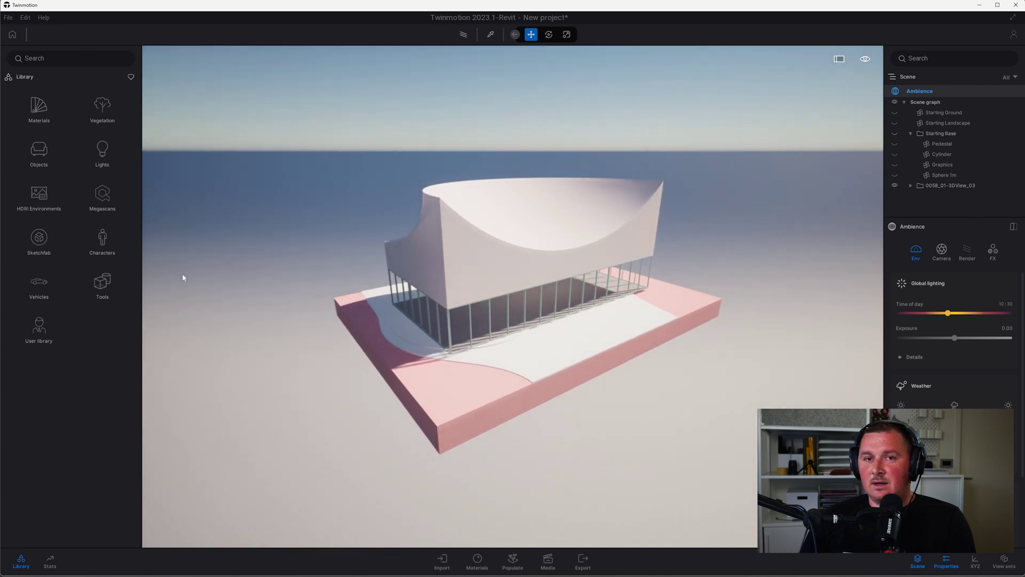
Place a Corner cyclorama in the scene beside the building's base
{"action": "left_click", "coordinate": [100, 286]}
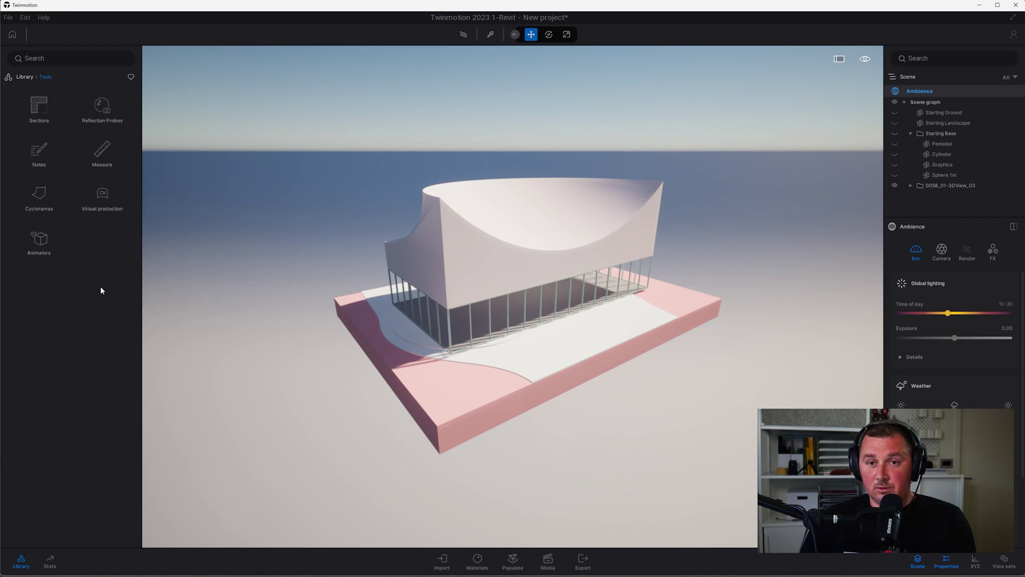
{"action": "left_click", "coordinate": [35, 189]}
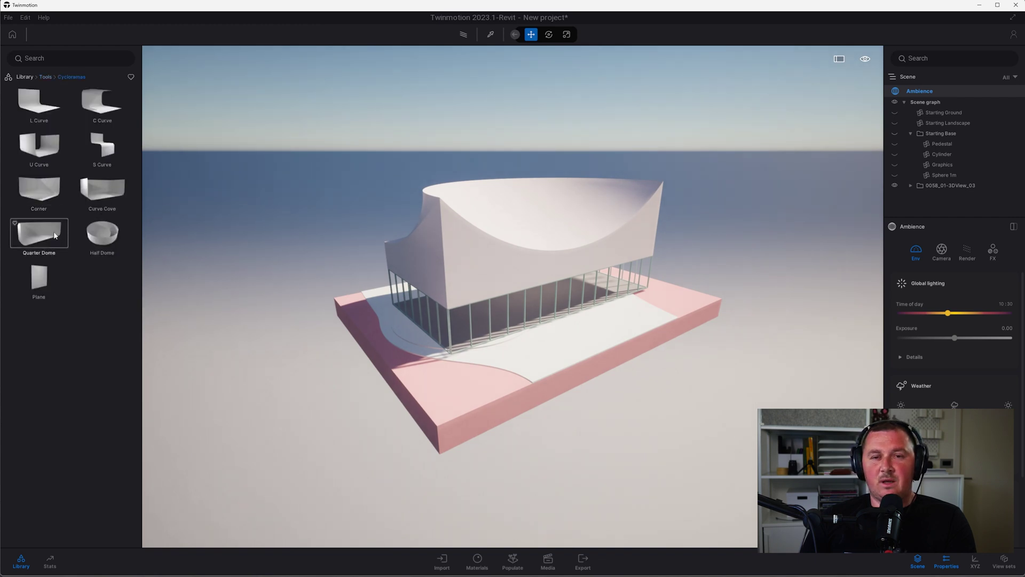
{"action": "left_click_drag", "start_coordinate": [40, 198], "coordinate": [339, 376]}
{"action": "left_click", "coordinate": [337, 376]}
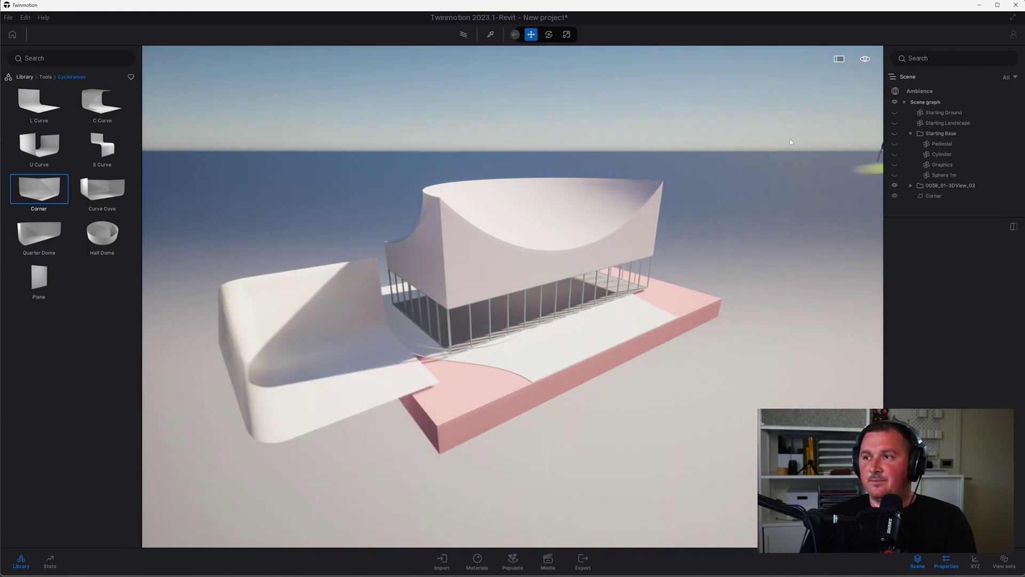
Adjust the Corner cyclorama's vertical position so its floor lines up with the underside of the pink base
{"action": "left_click", "coordinate": [933, 195]}
{"action": "middle_click_drag", "start_coordinate": [332, 394], "coordinate": [332, 333], "text": "shift"}
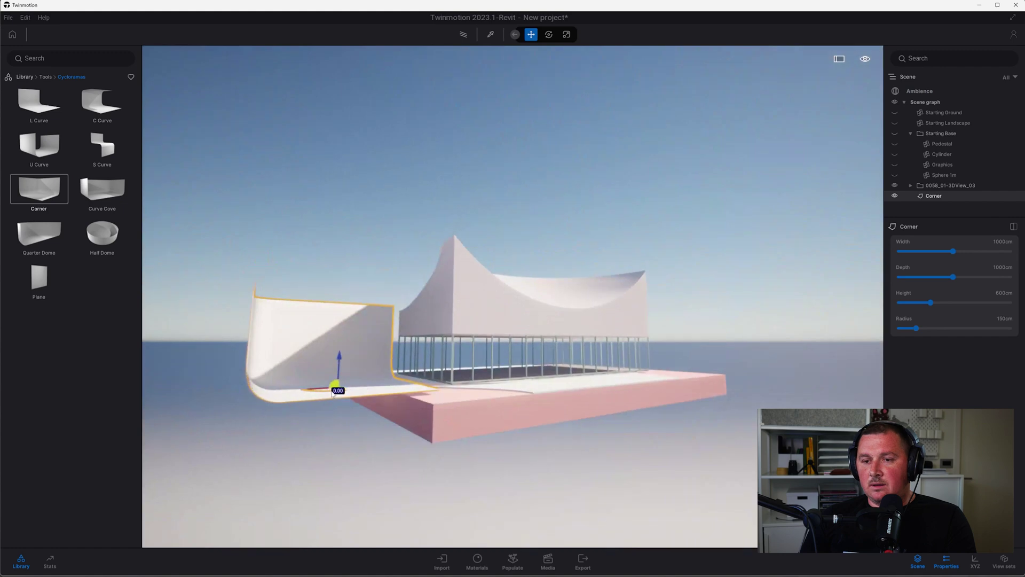
{"action": "right_click_drag", "start_coordinate": [332, 393], "coordinate": [323, 378]}
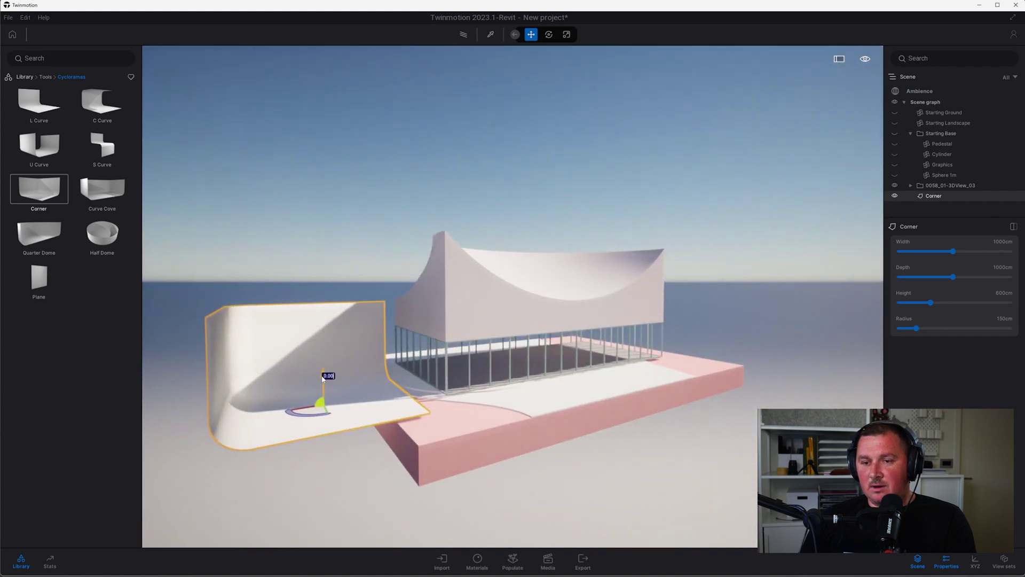
{"action": "left_click_drag", "start_coordinate": [322, 378], "coordinate": [325, 418]}
{"action": "middle_click_drag", "start_coordinate": [325, 419], "coordinate": [347, 373], "text": "shift"}
{"action": "scroll", "coordinate": [325, 451], "scroll_direction": "up", "scroll_amount": 4}
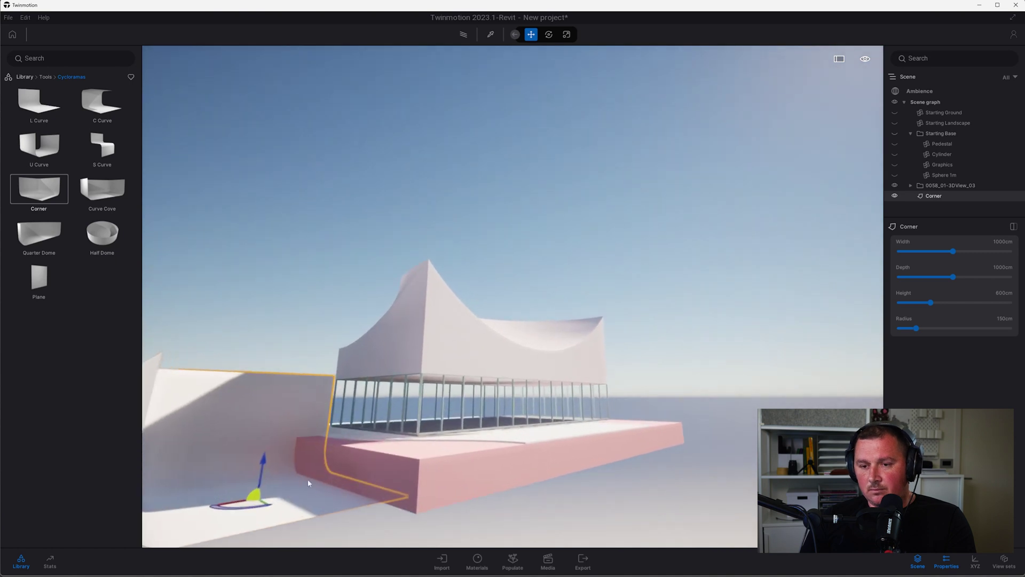
{"action": "right_click_drag", "start_coordinate": [308, 483], "coordinate": [305, 366]}
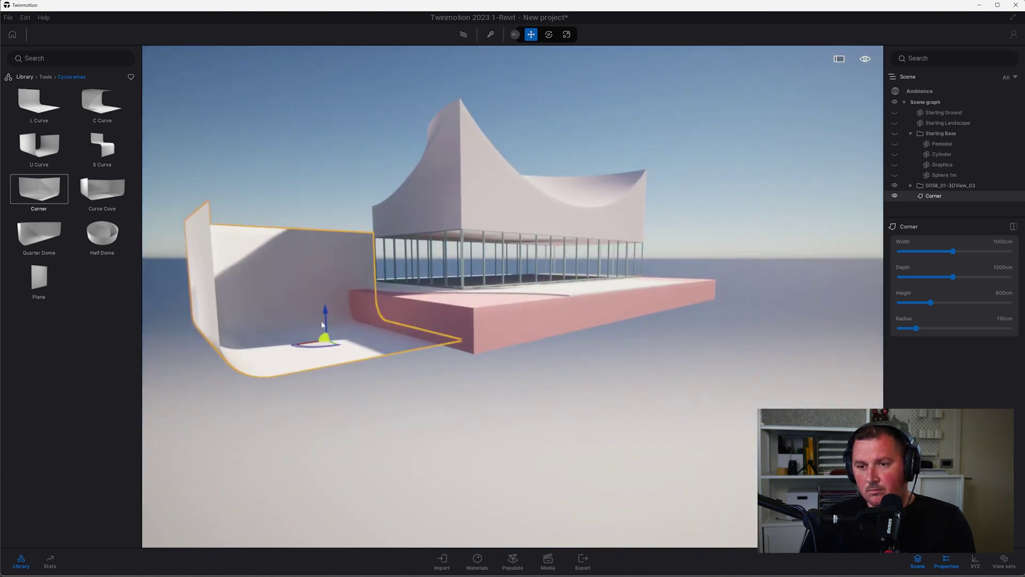
{"action": "left_click_drag", "start_coordinate": [326, 322], "coordinate": [331, 320]}
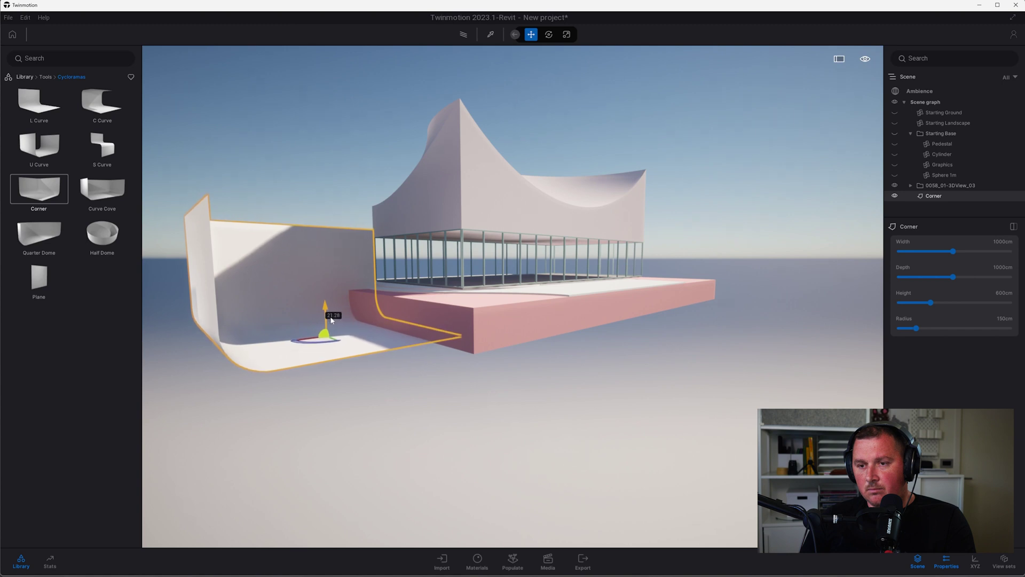
{"action": "middle_click_drag", "start_coordinate": [341, 324], "coordinate": [350, 406], "text": "shift"}
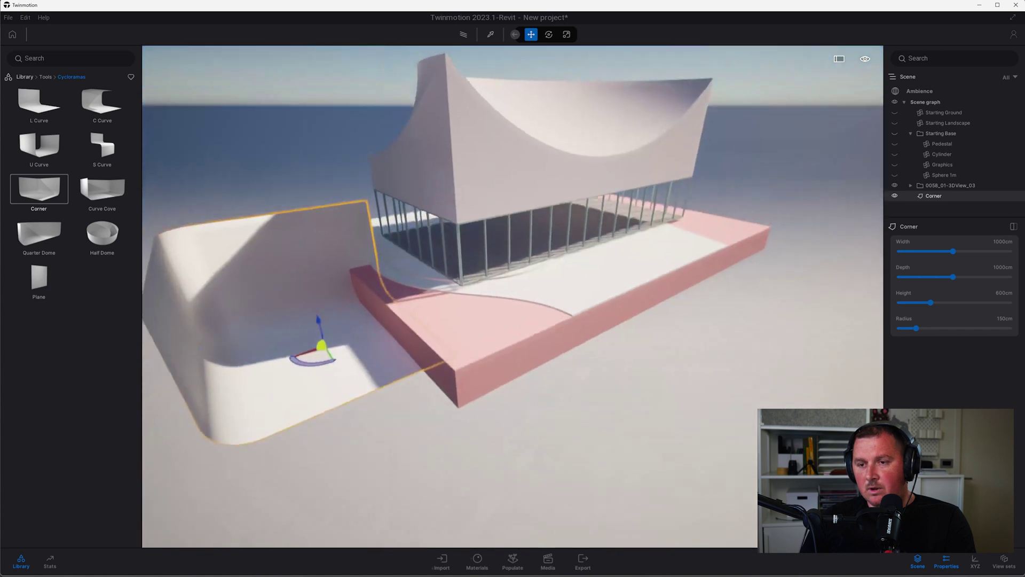
Set the Corner cyclorama's width and depth to 6000 cm and its height to 1500 cm
{"action": "left_click", "coordinate": [1001, 241]}
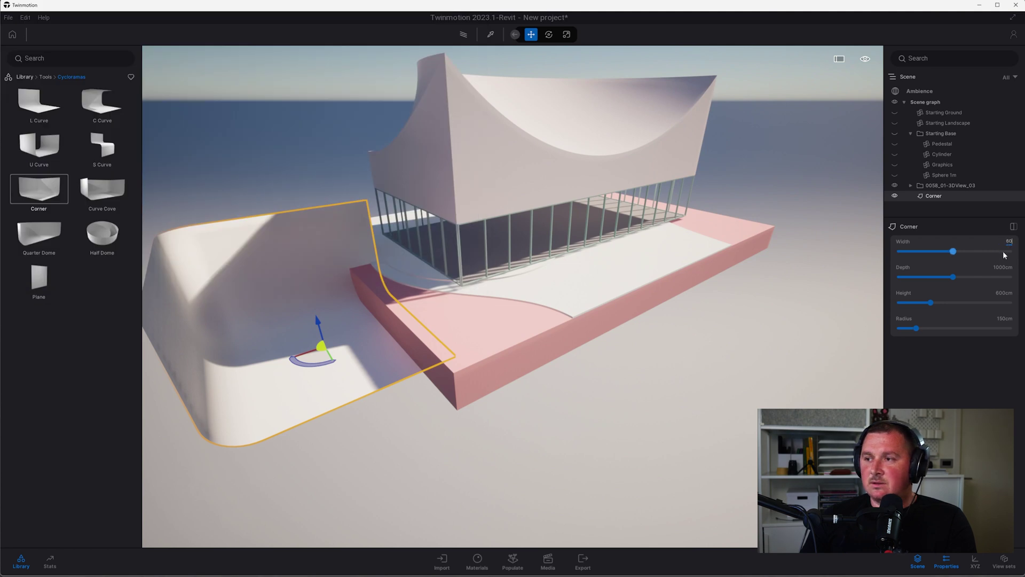
{"action": "type", "text": "6000"}
{"action": "left_click", "coordinate": [1001, 267]}
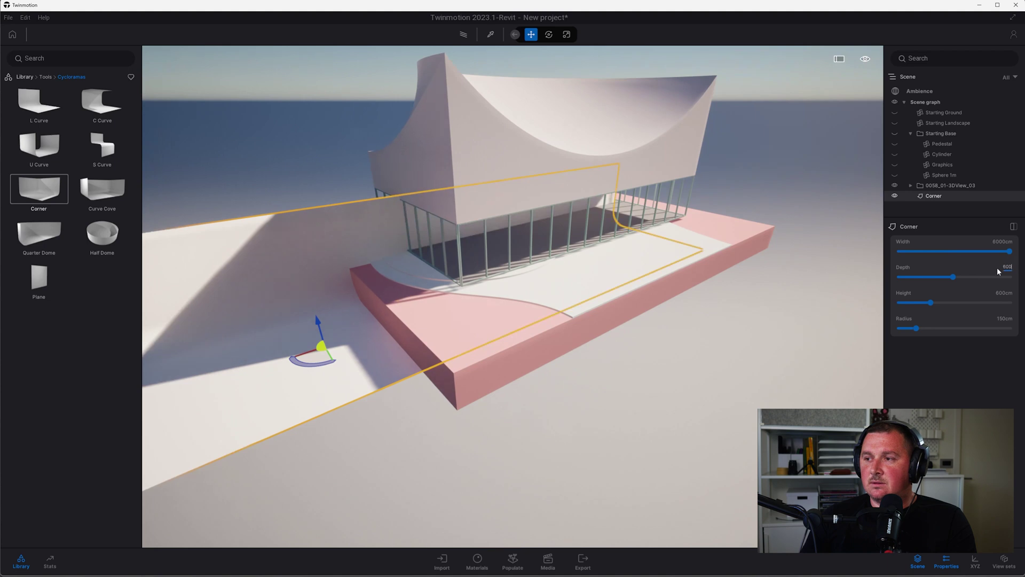
{"action": "type", "text": "6000"}
{"action": "key", "text": "Return"}
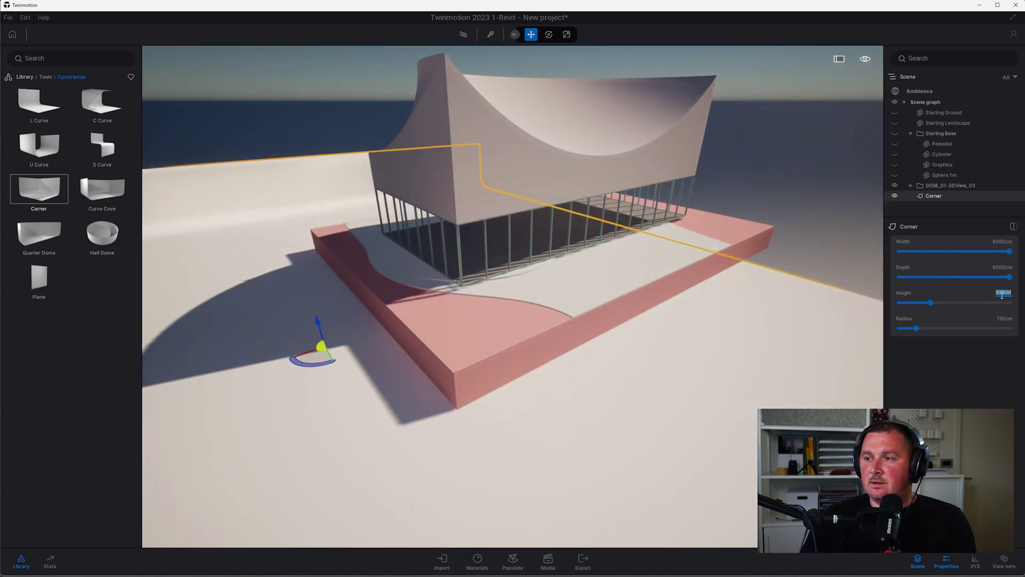
{"action": "key", "text": "Return"}
Reposition the Corner cyclorama so its walls wrap behind the building, and set its radius to 750 cm
{"action": "scroll", "coordinate": [508, 283], "scroll_direction": "down", "scroll_amount": 5}
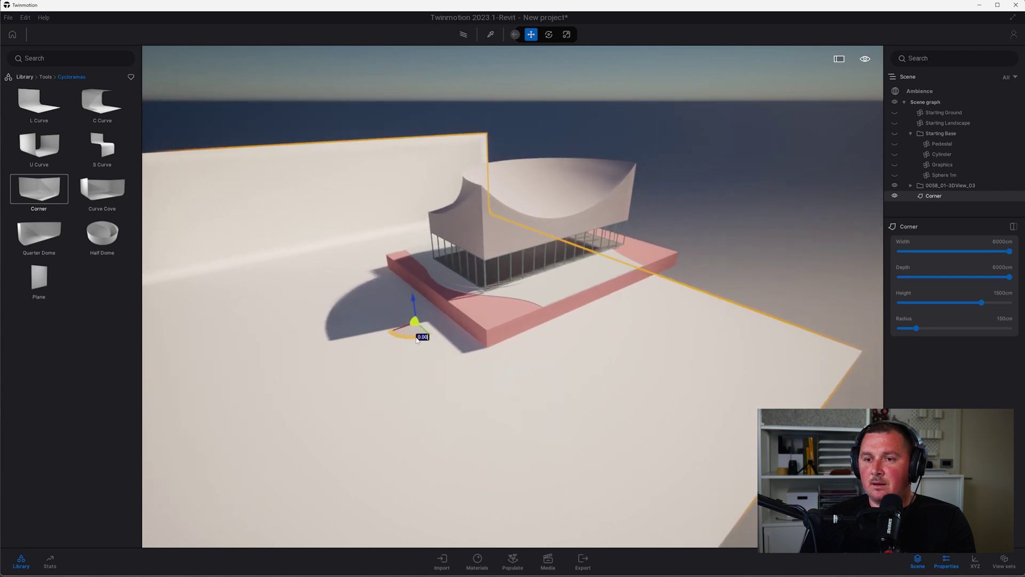
{"action": "left_click_drag", "start_coordinate": [414, 336], "coordinate": [506, 260]}
{"action": "middle_click_drag", "start_coordinate": [506, 260], "coordinate": [758, 370], "text": "shift"}
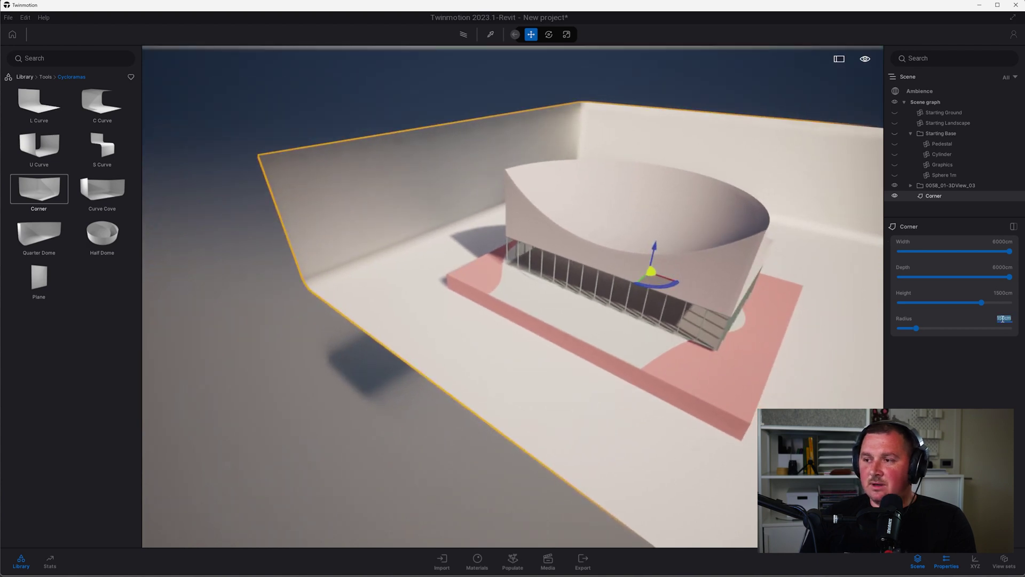
{"action": "key", "text": "Return"}
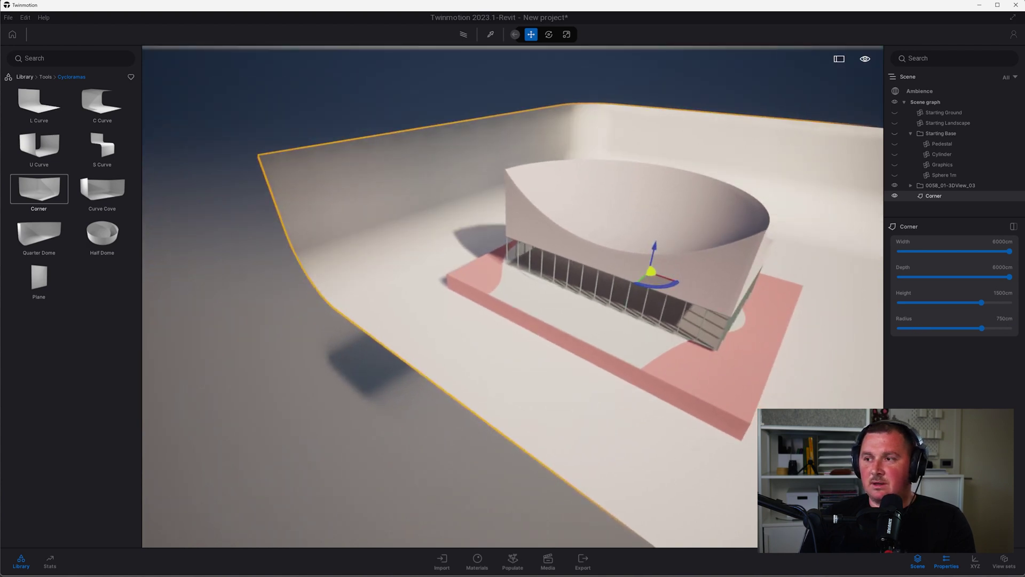
Compose a corner view of the building inside the cyclorama and create a media image from it
{"action": "middle_click_drag", "start_coordinate": [830, 322], "coordinate": [571, 431]}
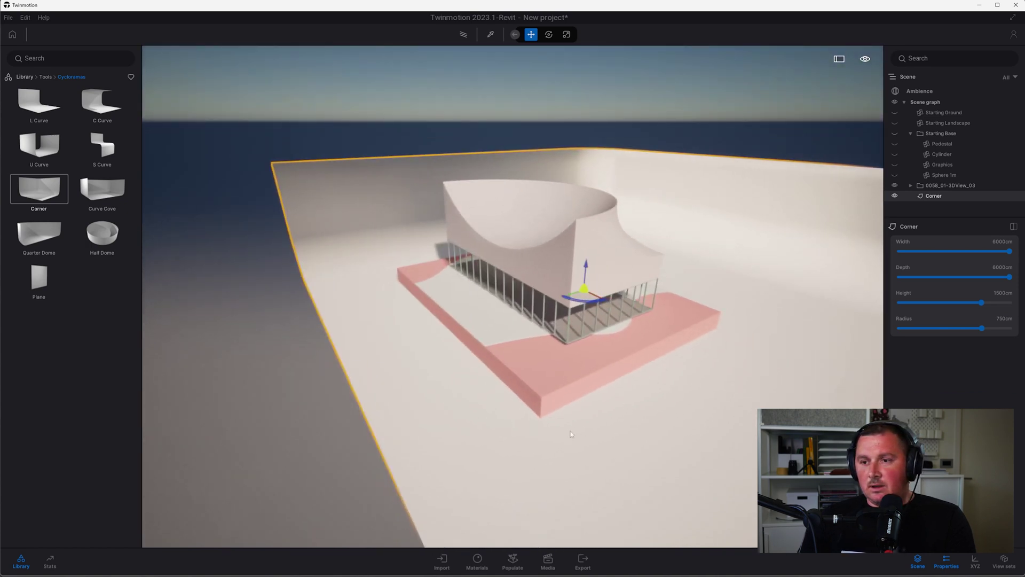
{"action": "right_click_drag", "start_coordinate": [586, 301], "coordinate": [501, 346]}
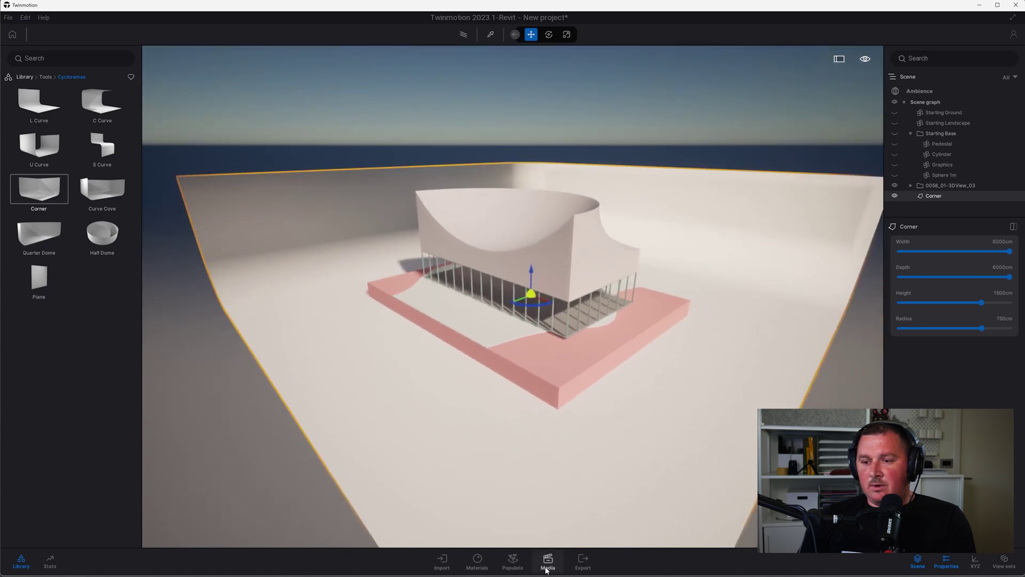
{"action": "left_click", "coordinate": [545, 567]}
{"action": "left_click", "coordinate": [162, 484]}
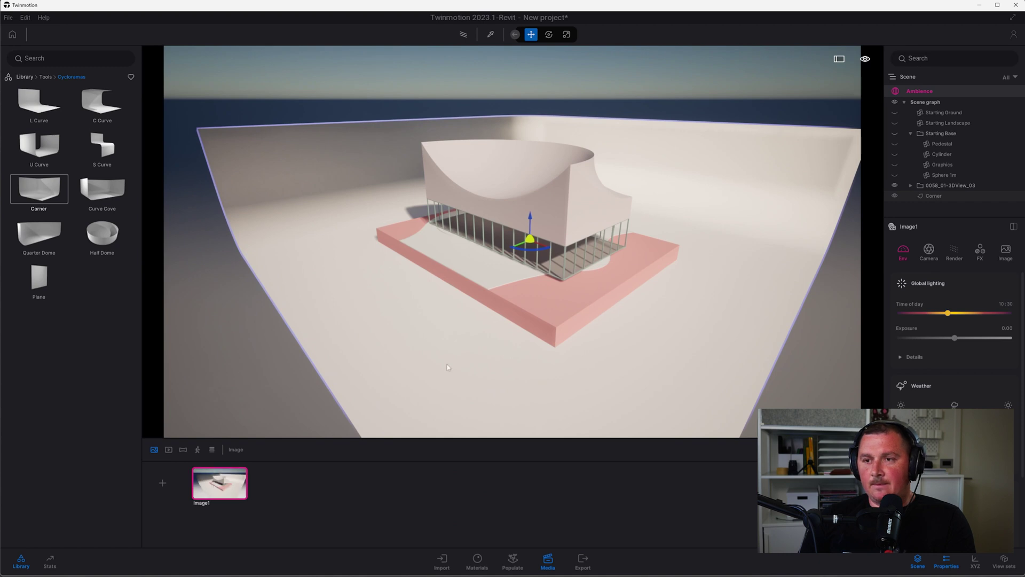
{"action": "scroll", "coordinate": [435, 353], "scroll_direction": "up", "scroll_amount": 2}
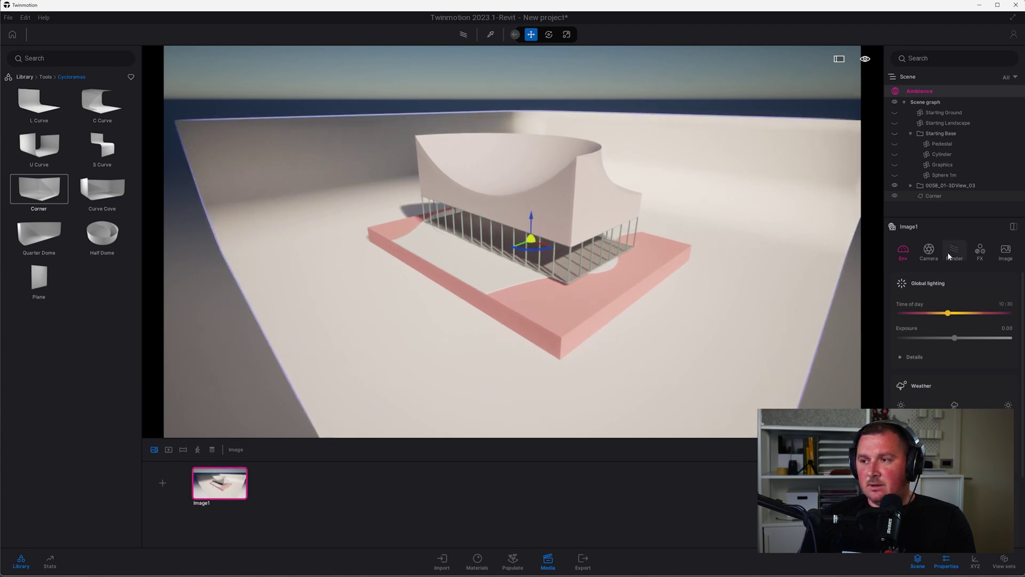
Set the camera focal length of Image1 to 60 mm
{"action": "left_click", "coordinate": [931, 251]}
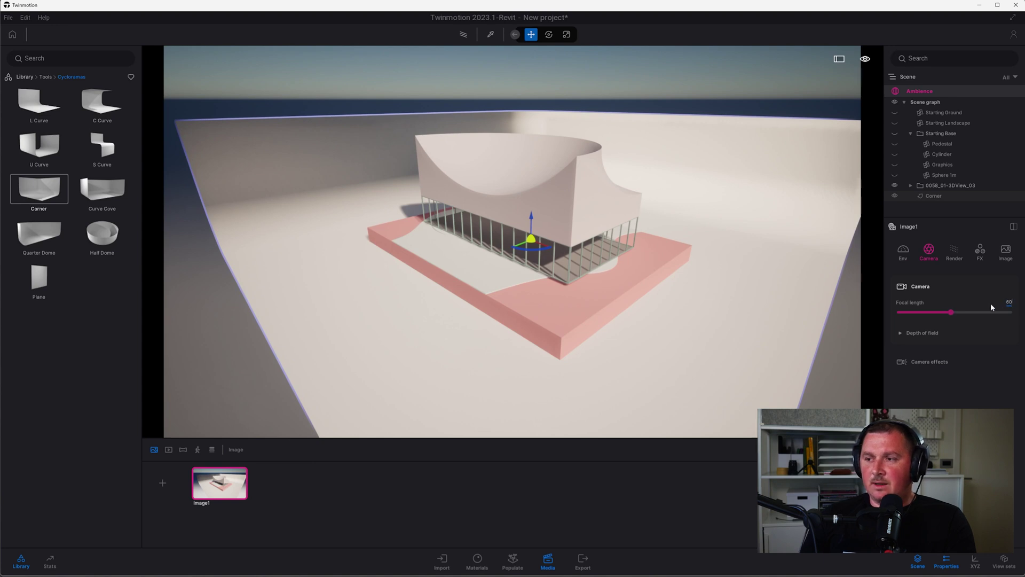
{"action": "type", "text": "60"}
{"action": "key", "text": "Return"}
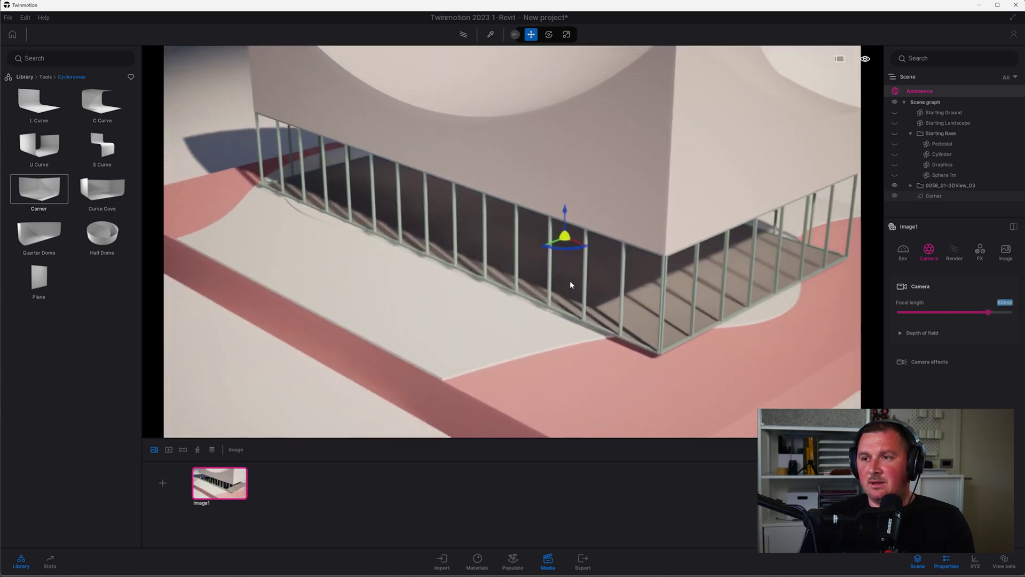
Reframe the Image1 camera so the whole building and pink base fill the frame from the corner
{"action": "scroll", "coordinate": [569, 281], "scroll_direction": "down", "scroll_amount": 3}
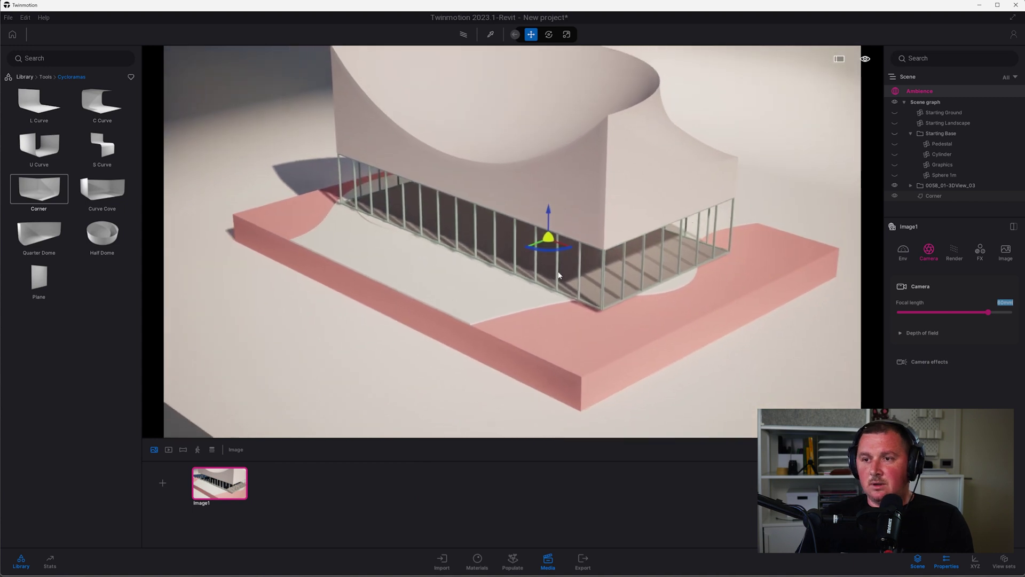
{"action": "scroll", "coordinate": [558, 274], "scroll_direction": "down", "scroll_amount": 1}
{"action": "middle_click_drag", "start_coordinate": [558, 275], "coordinate": [554, 288]}
{"action": "left_click_drag", "start_coordinate": [541, 252], "coordinate": [576, 254]}
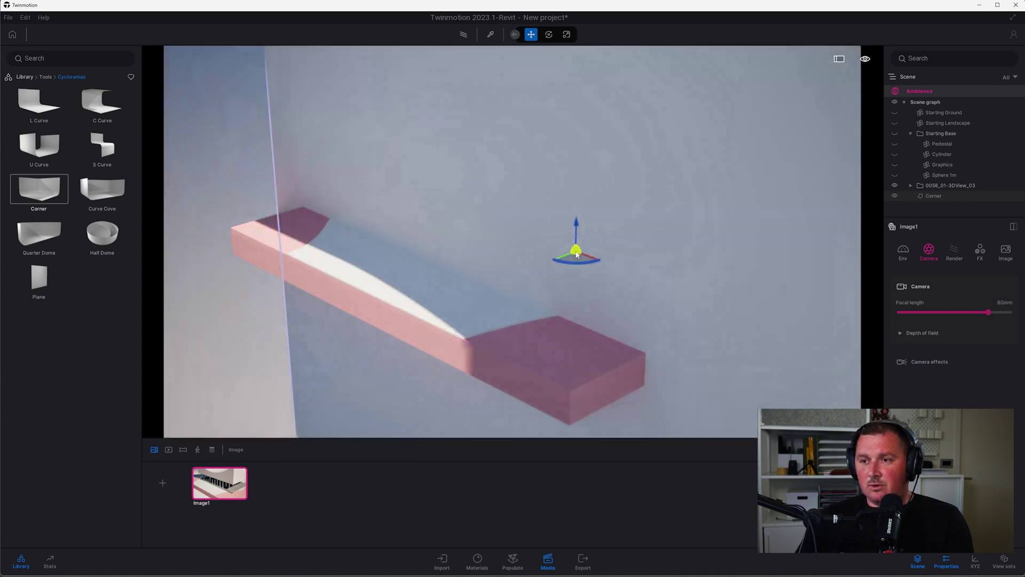
{"action": "key", "text": "ctrl+z"}
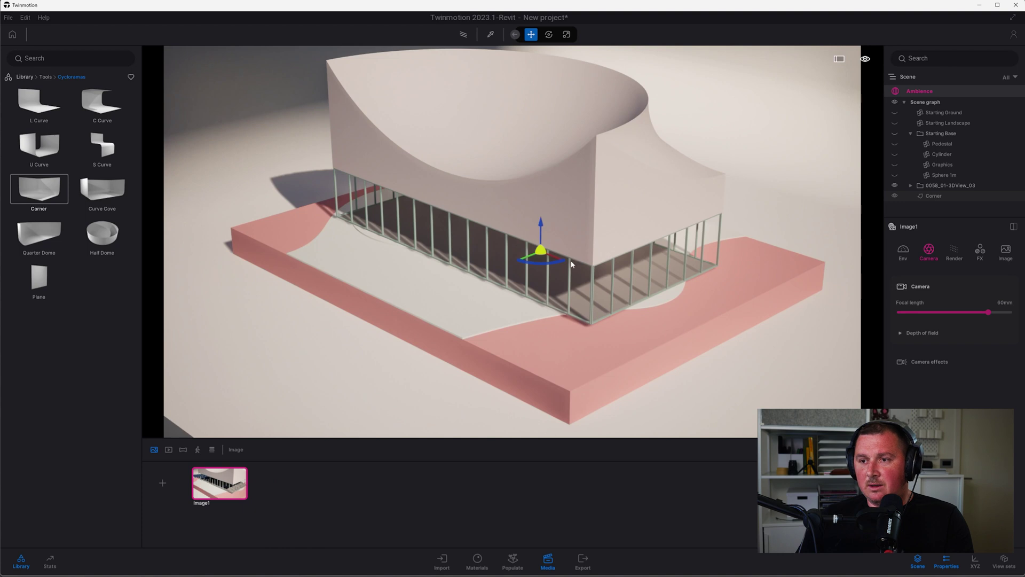
{"action": "middle_click_drag", "start_coordinate": [571, 264], "coordinate": [565, 264]}
{"action": "middle_click_drag", "start_coordinate": [516, 319], "coordinate": [474, 317], "text": "shift"}
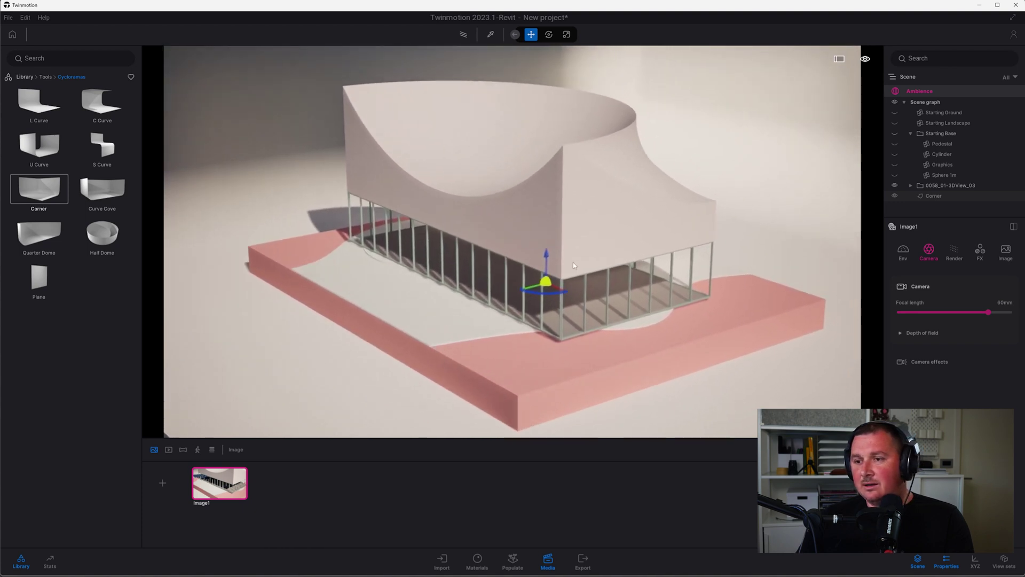
{"action": "mouse_move", "coordinate": [617, 275]}
{"action": "middle_mouse_down", "text": "shift"}
{"action": "mouse_move", "coordinate": [628, 276]}
{"action": "mouse_move", "coordinate": [612, 267]}
{"action": "middle_mouse_up", "text": "shift"}
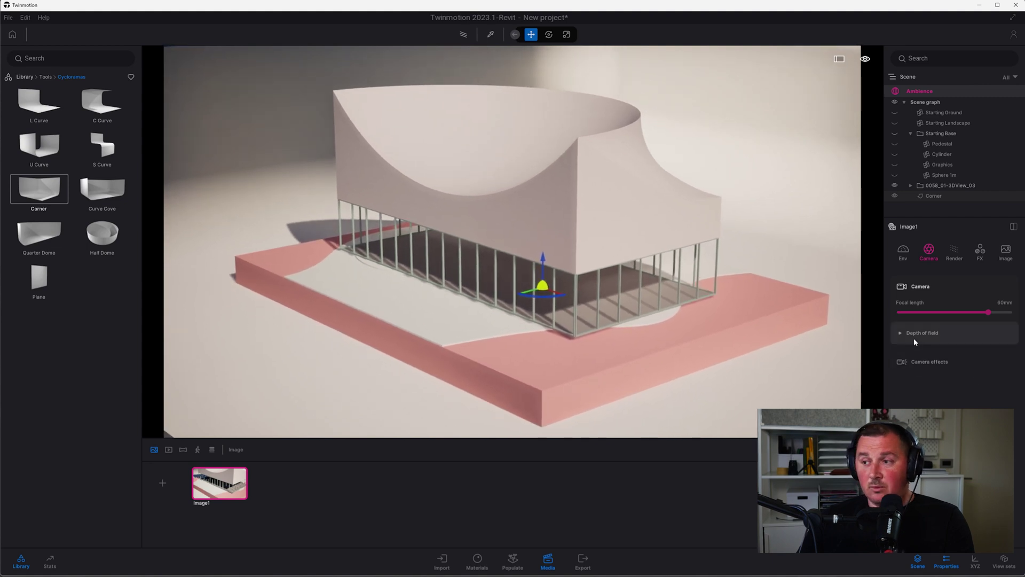
Enable Parallelism in the camera effects, recentre the building in the frame and add the view as a second image
{"action": "left_click", "coordinate": [921, 362]}
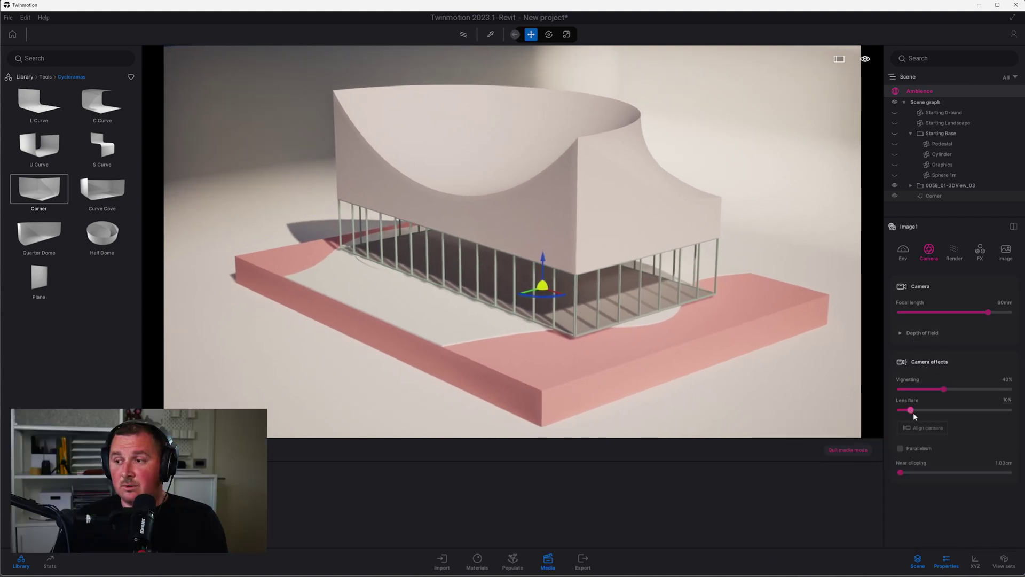
{"action": "left_click", "coordinate": [900, 448]}
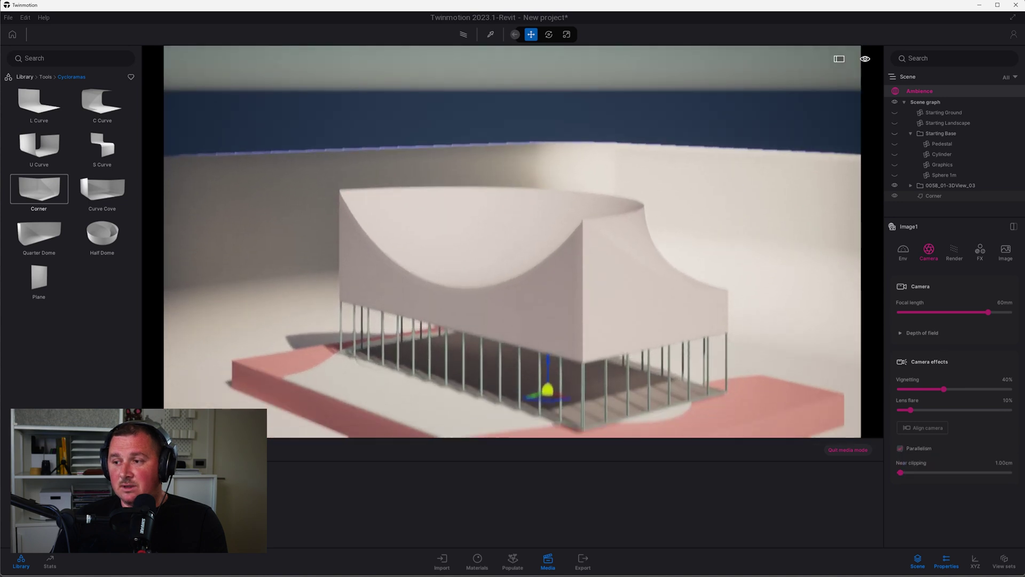
{"action": "middle_click_drag", "start_coordinate": [512, 299], "coordinate": [525, 238]}
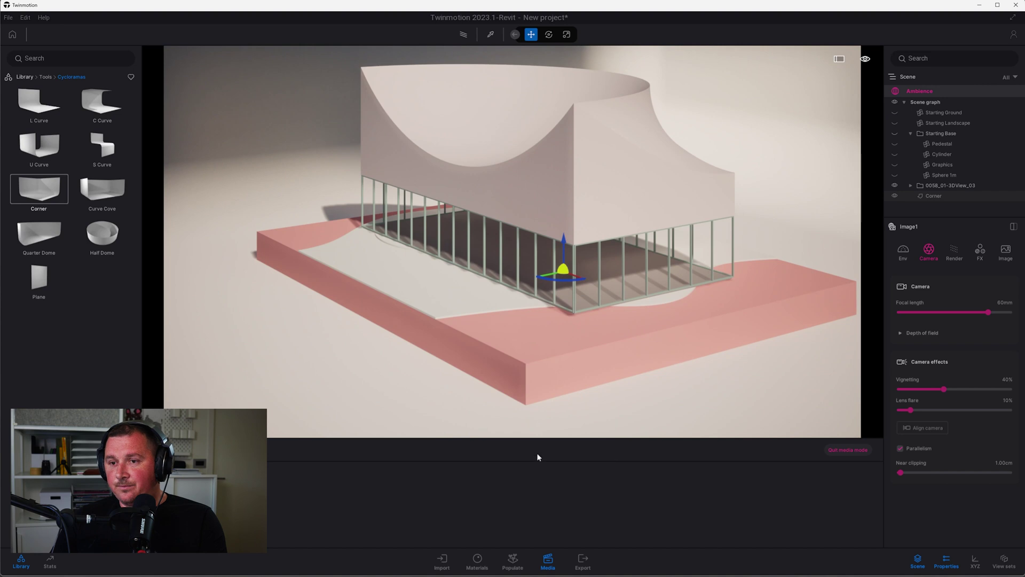
{"action": "middle_click_drag", "start_coordinate": [619, 214], "coordinate": [576, 223]}
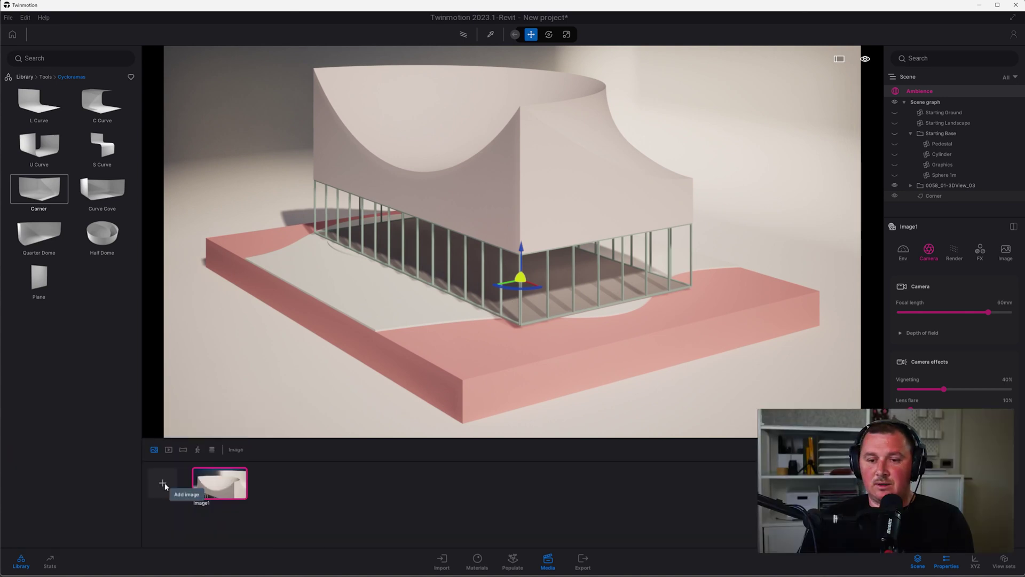
{"action": "left_click", "coordinate": [162, 483]}
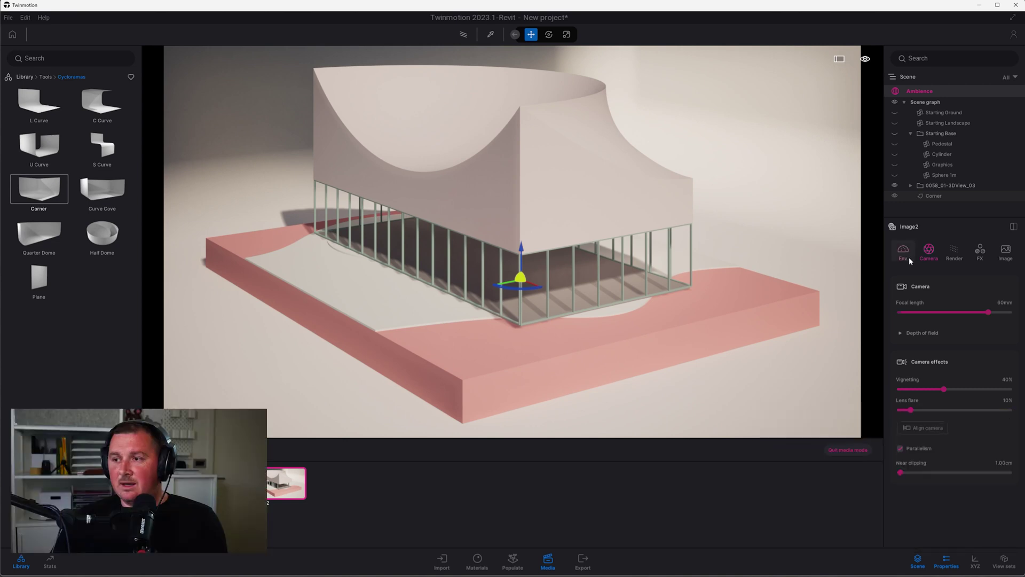
Enable the HDRI environment in the environment settings of Image2
{"action": "left_click", "coordinate": [908, 257]}
{"action": "scroll", "coordinate": [929, 443], "scroll_direction": "down", "scroll_amount": 4}
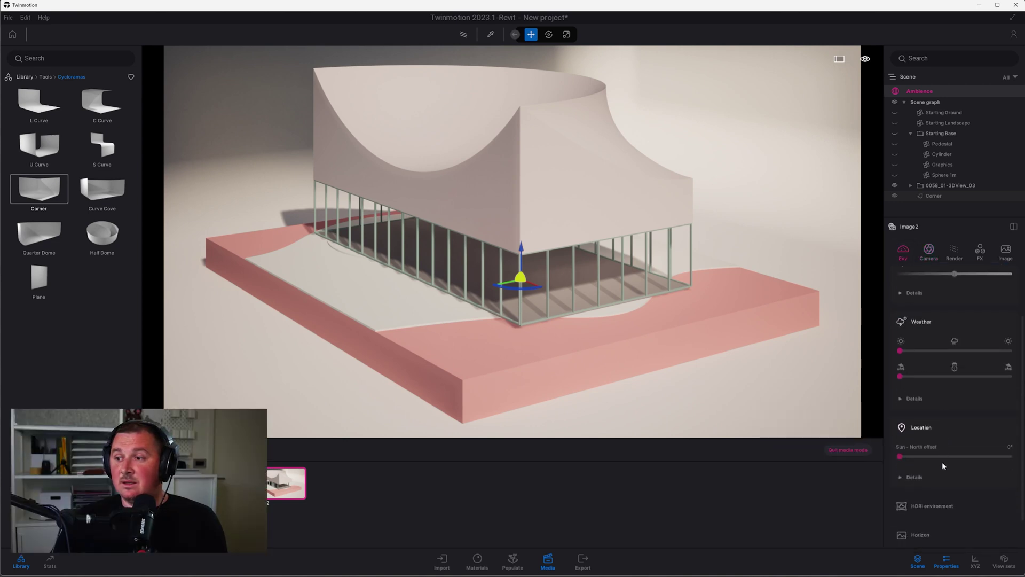
{"action": "left_click", "coordinate": [939, 472]}
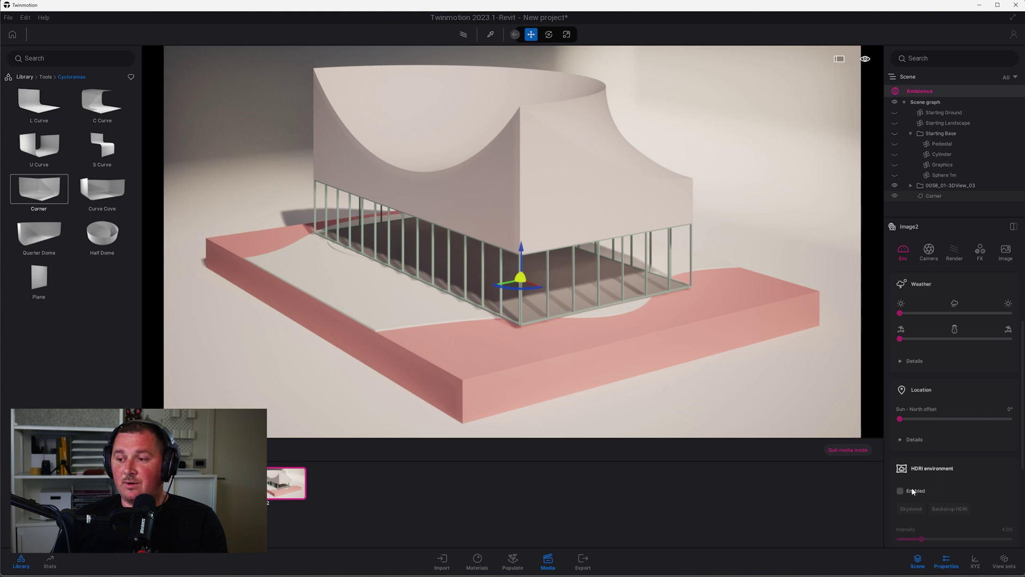
{"action": "left_click", "coordinate": [911, 491]}
{"action": "scroll", "coordinate": [940, 483], "scroll_direction": "down", "scroll_amount": 2}
{"action": "scroll", "coordinate": [939, 484], "scroll_direction": "down", "scroll_amount": 2}
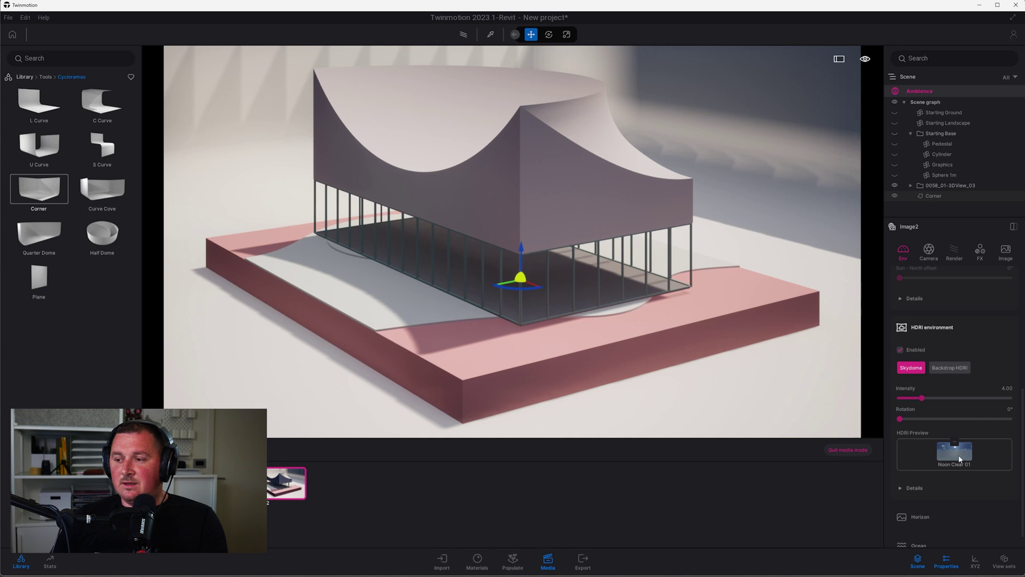
Replace the HDRI sky of Image2 with the Studio15 environment from the library's studio HDRIs
{"action": "left_click", "coordinate": [24, 78]}
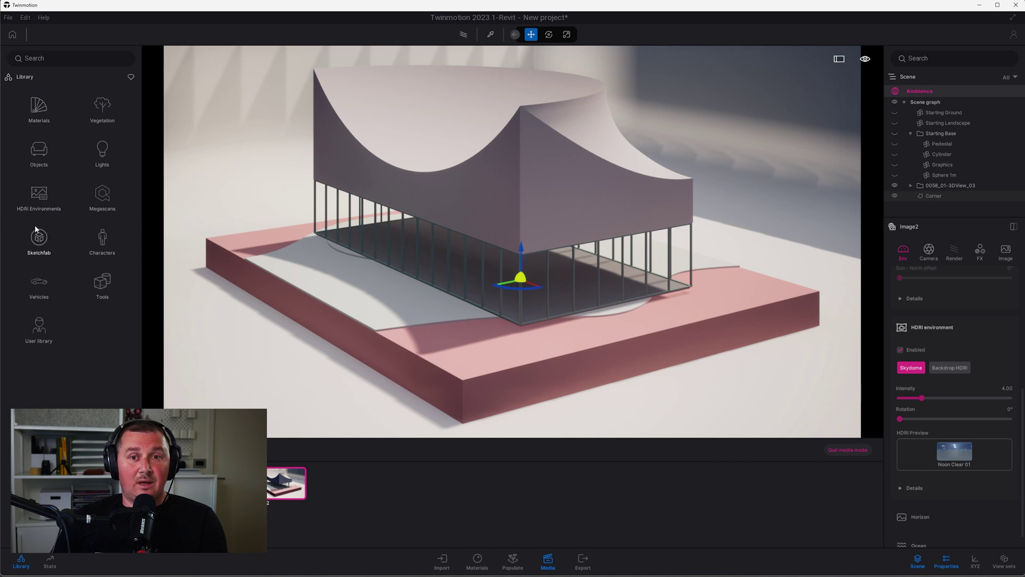
{"action": "left_click", "coordinate": [40, 199]}
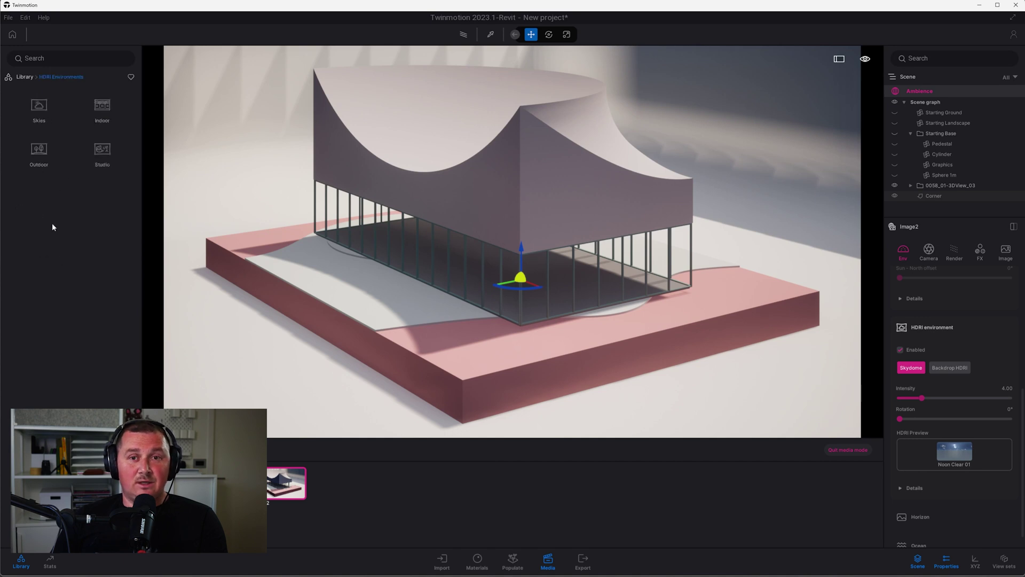
{"action": "left_click", "coordinate": [103, 152]}
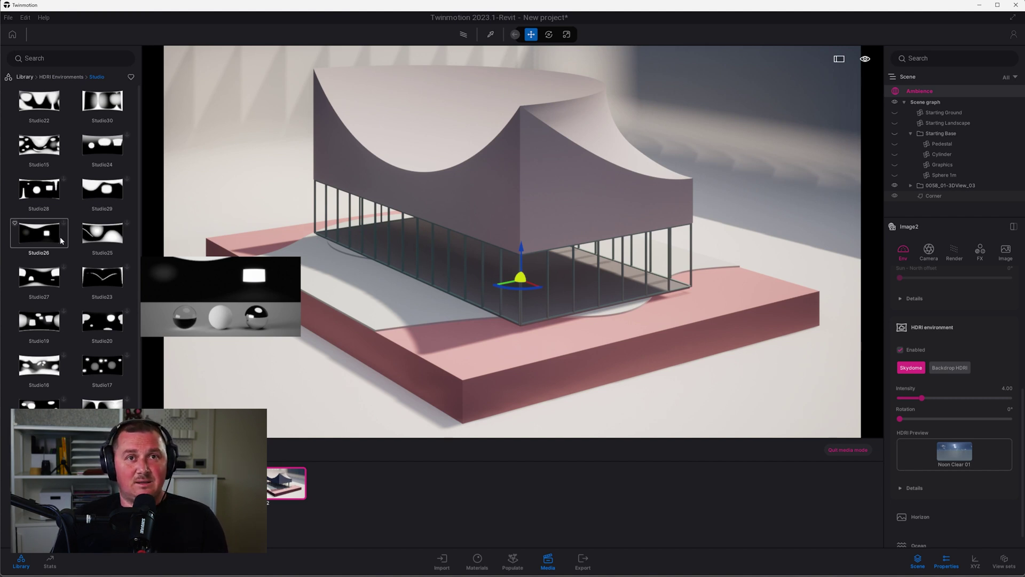
{"action": "mouse_move", "coordinate": [50, 163]}
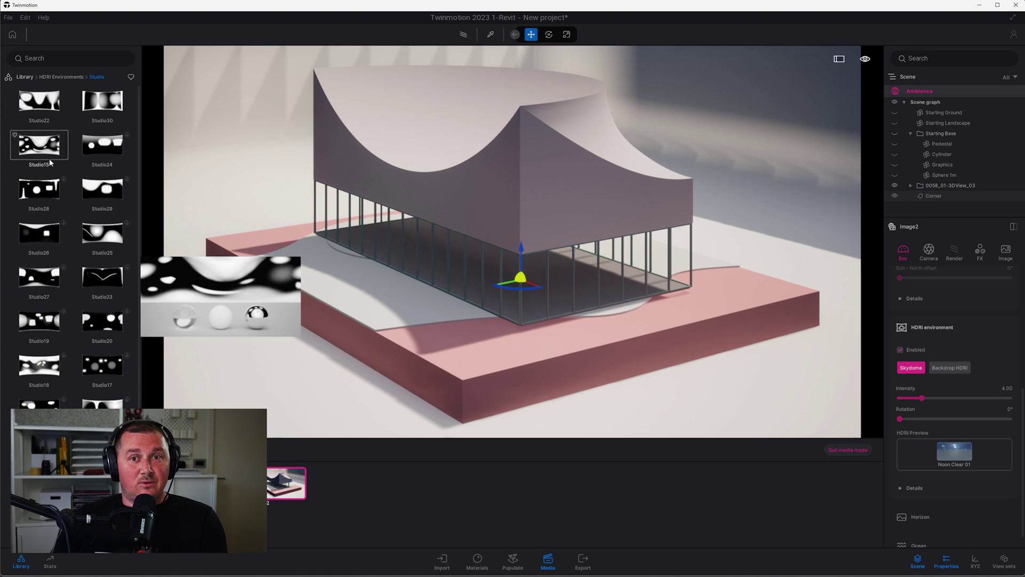
{"action": "left_click", "coordinate": [51, 163]}
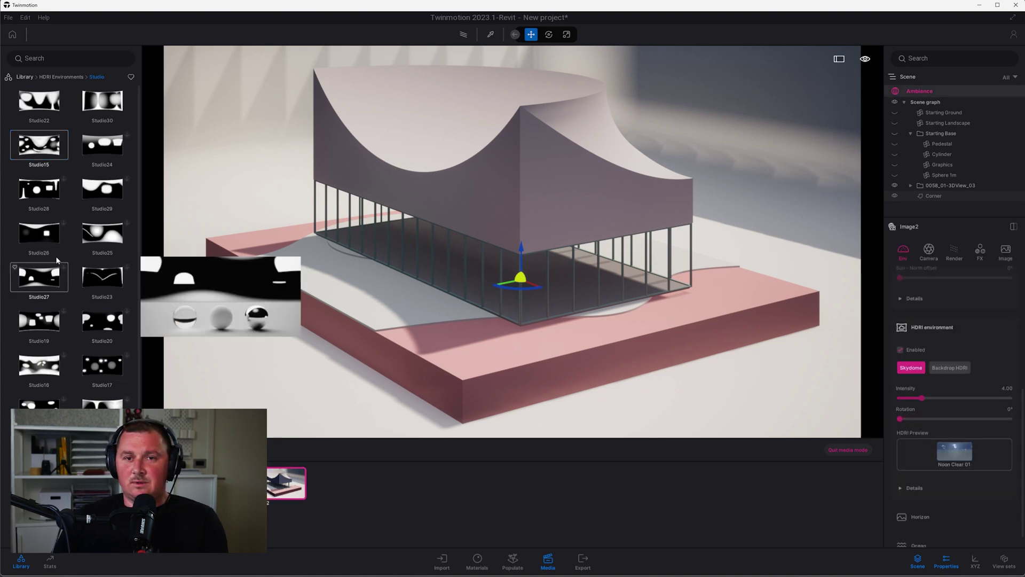
{"action": "left_click_drag", "start_coordinate": [35, 150], "coordinate": [945, 451]}
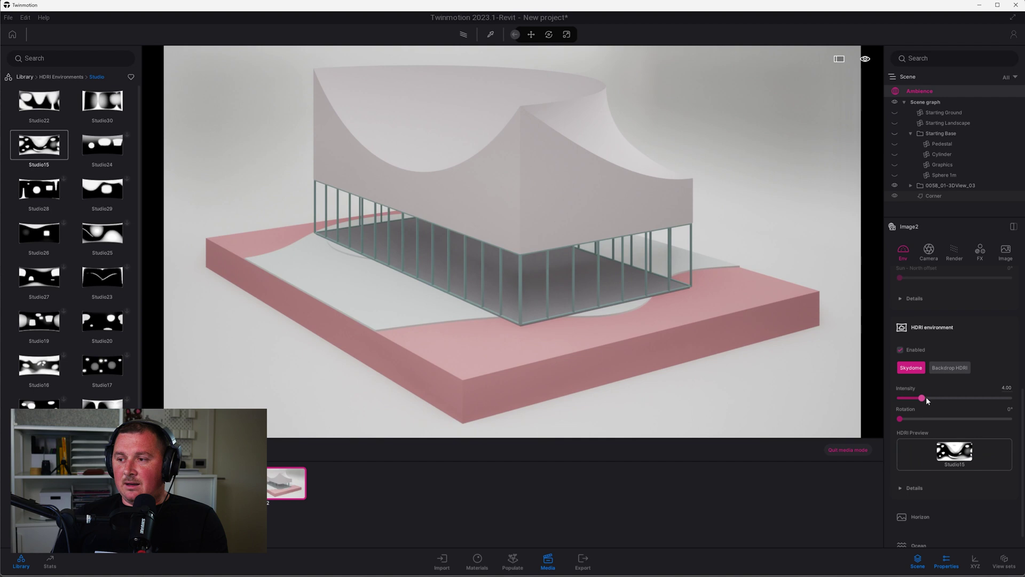
Set the HDRI environment's intensity to 10 and its rotation to 33° for Image2
{"action": "left_click_drag", "start_coordinate": [922, 399], "coordinate": [947, 397]}
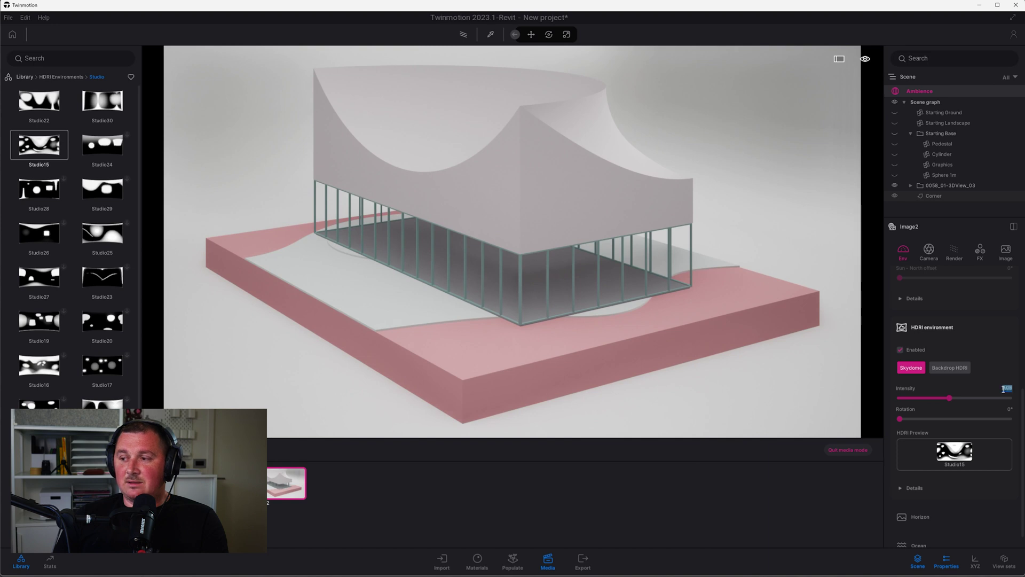
{"action": "type", "text": "0"}
{"action": "key", "text": "Return"}
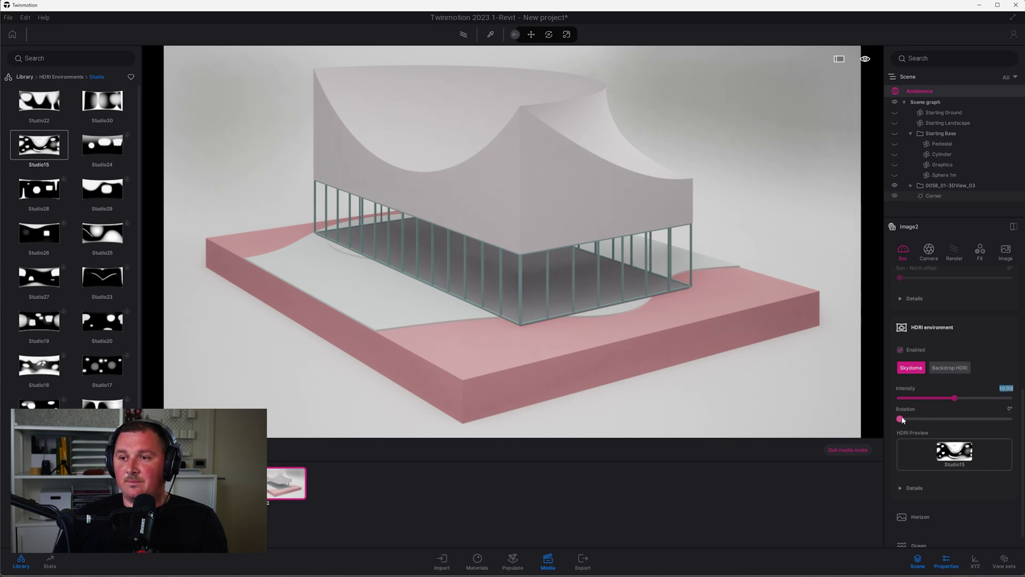
{"action": "mouse_move", "coordinate": [901, 419]}
{"action": "left_mouse_down"}
{"action": "mouse_move", "coordinate": [960, 418]}
{"action": "mouse_move", "coordinate": [912, 419]}
{"action": "left_mouse_up"}
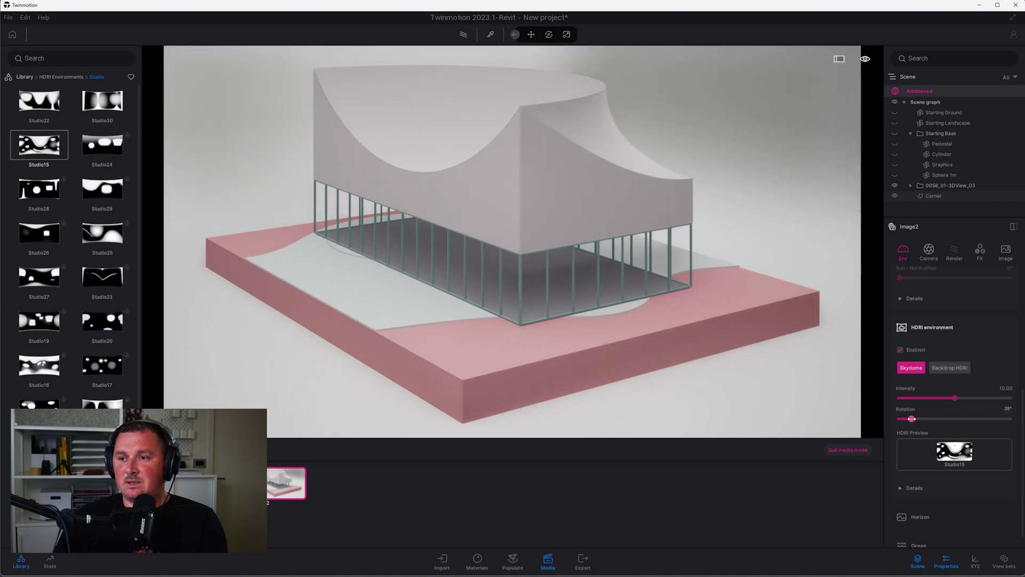
{"action": "left_click_drag", "start_coordinate": [912, 418], "coordinate": [910, 419]}
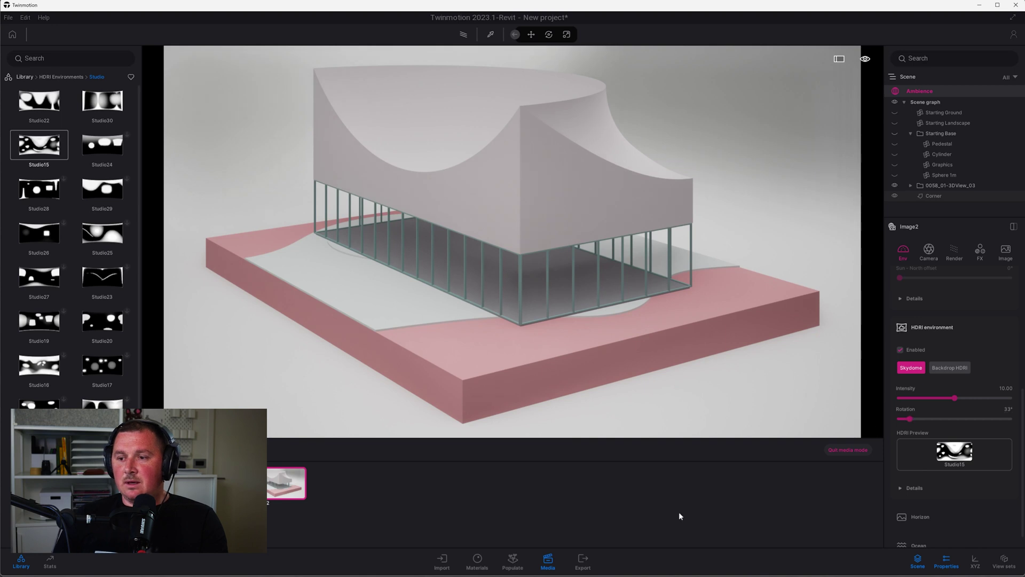
Apply the Plaster coating 02 wall covering material to the building's curved upper walls
{"action": "left_click", "coordinate": [24, 78]}
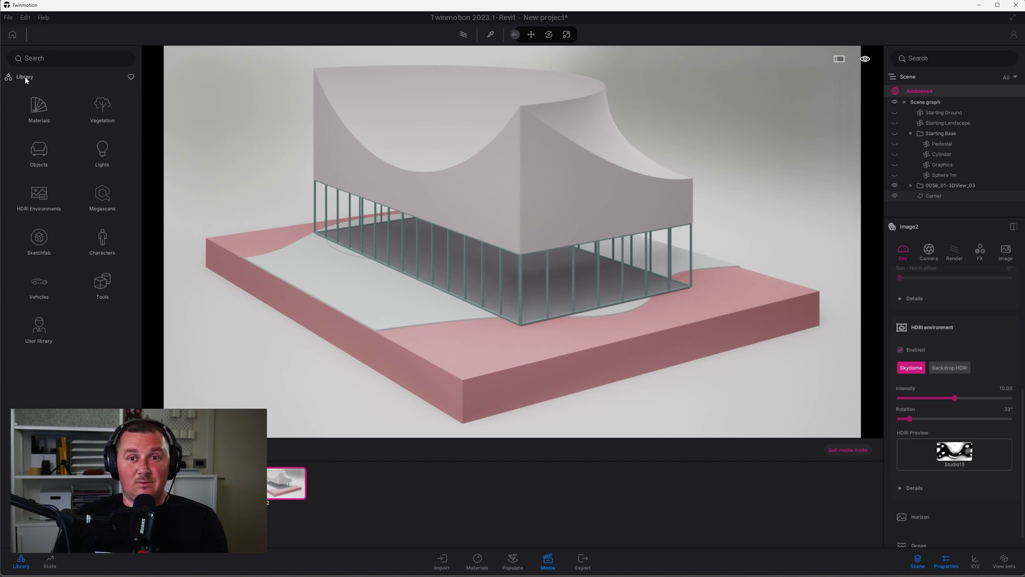
{"action": "left_click", "coordinate": [36, 108]}
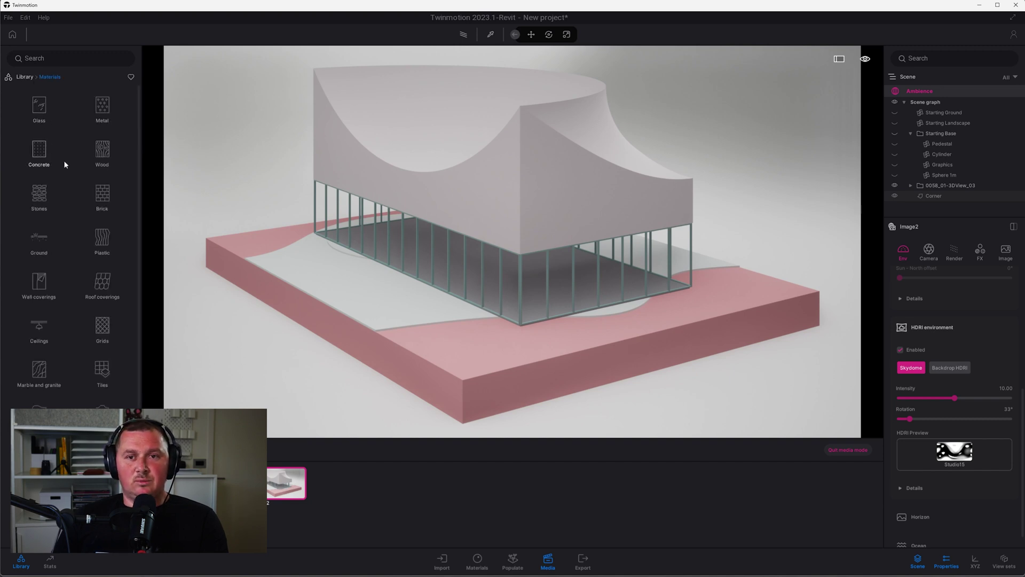
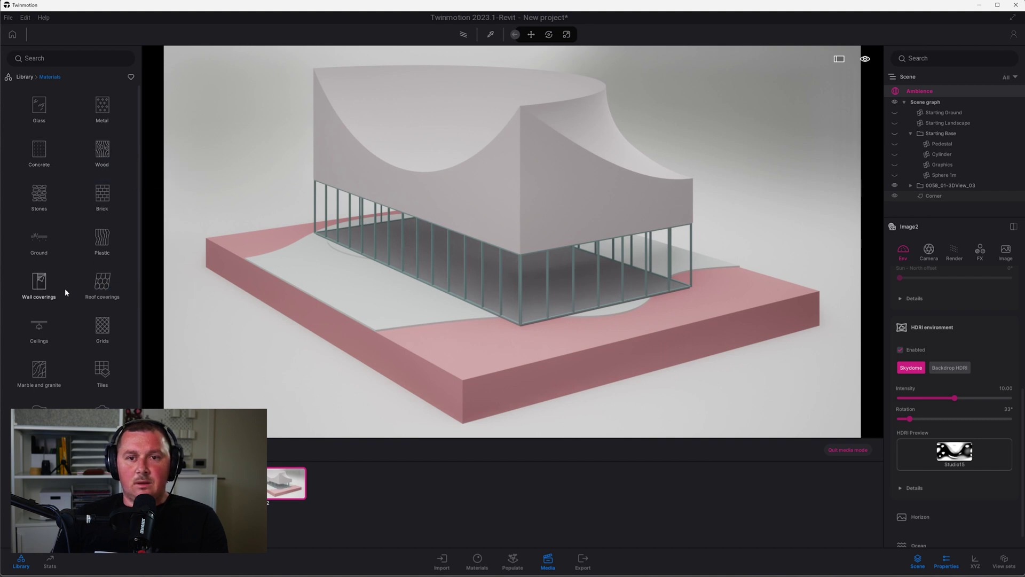
{"action": "left_click", "coordinate": [49, 290]}
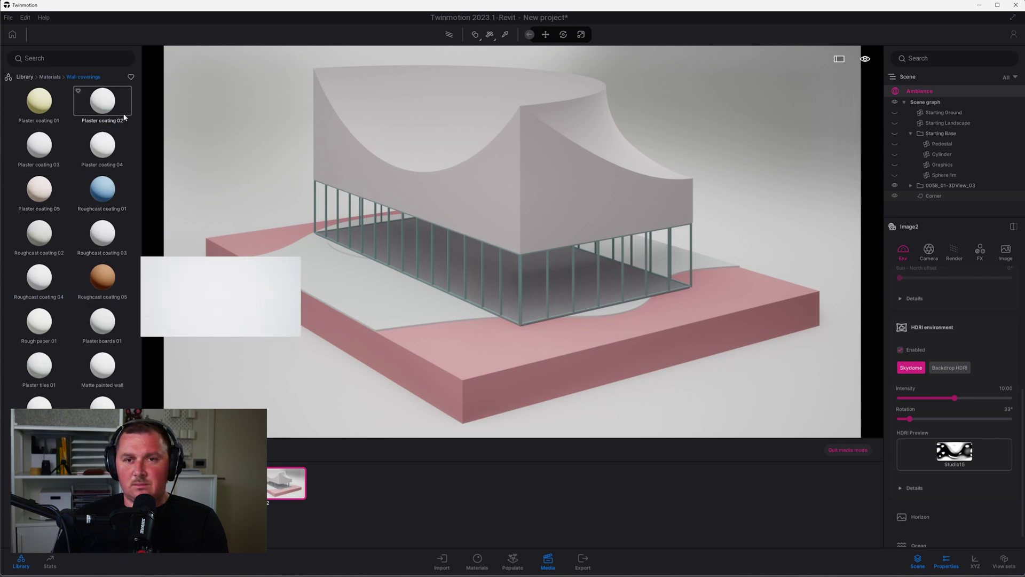
{"action": "left_click_drag", "start_coordinate": [101, 109], "coordinate": [489, 168]}
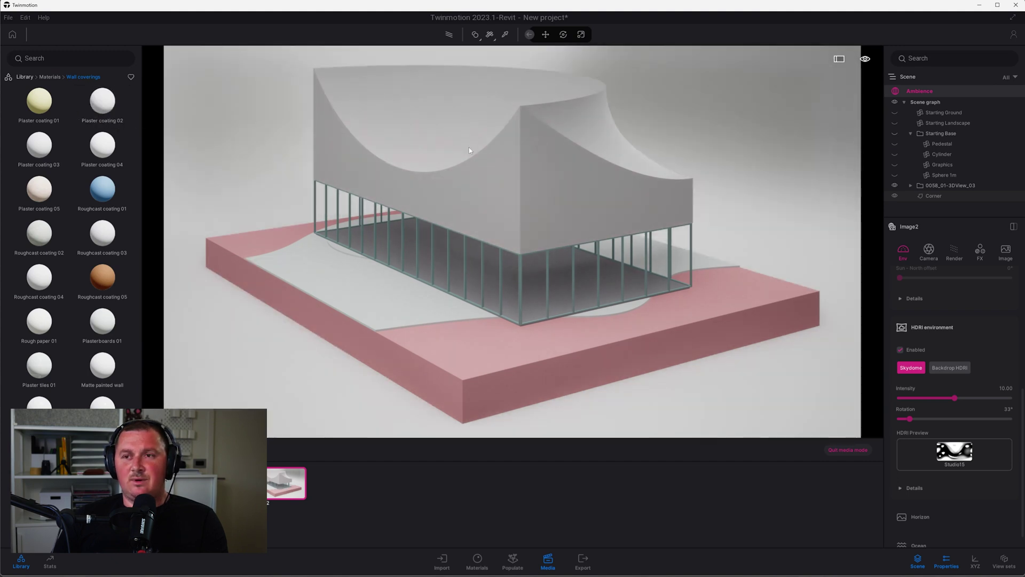
Set the texture scale of the Plaster coating 02 material to 50
{"action": "left_click", "coordinate": [469, 150]}
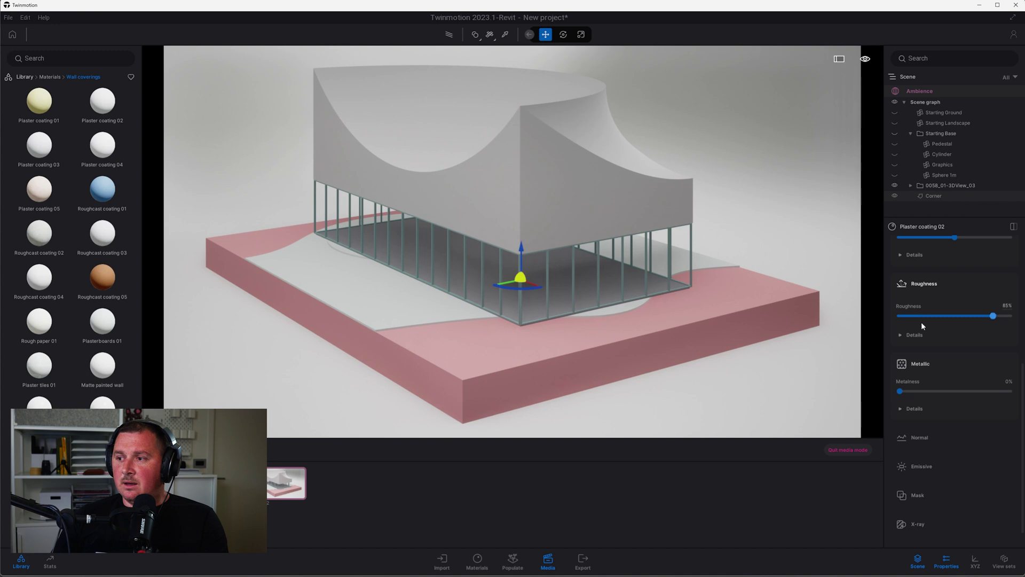
{"action": "scroll", "coordinate": [961, 277], "scroll_direction": "up", "scroll_amount": 2}
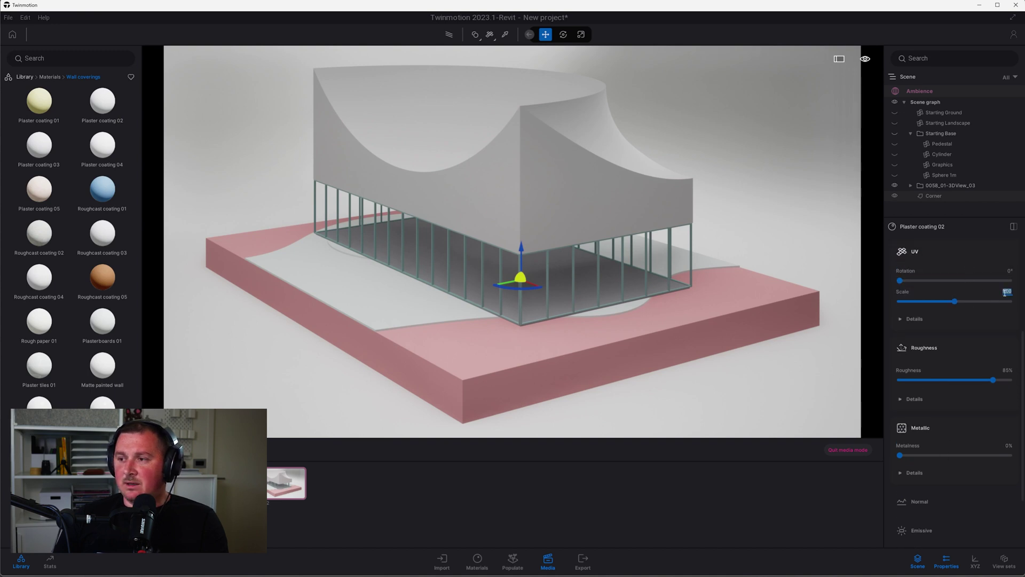
{"action": "key", "text": "Return"}
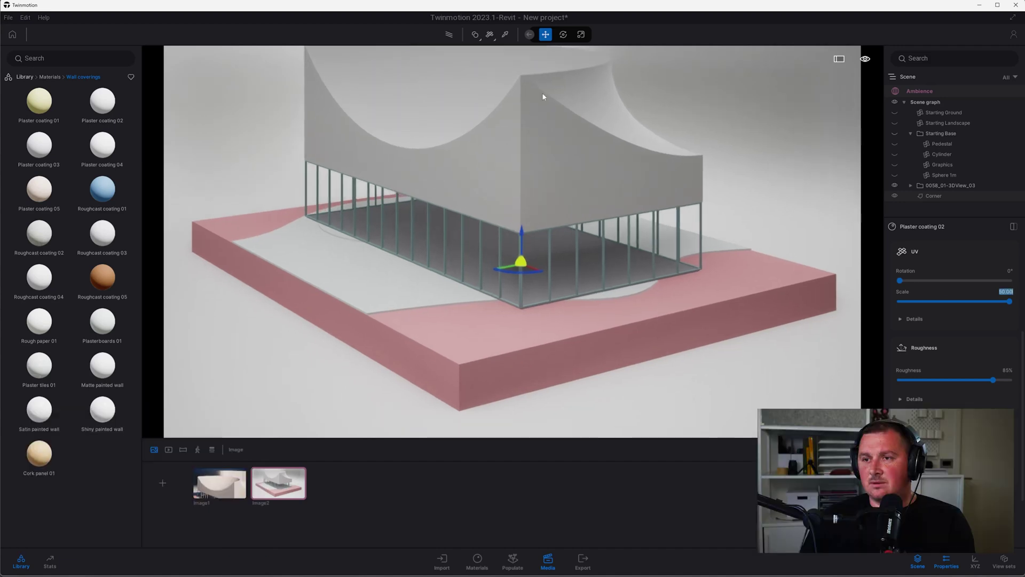
Check the plaster up close in the Image1 view and set the Plaster coating 02 texture scale to 100
{"action": "left_click", "coordinate": [223, 482]}
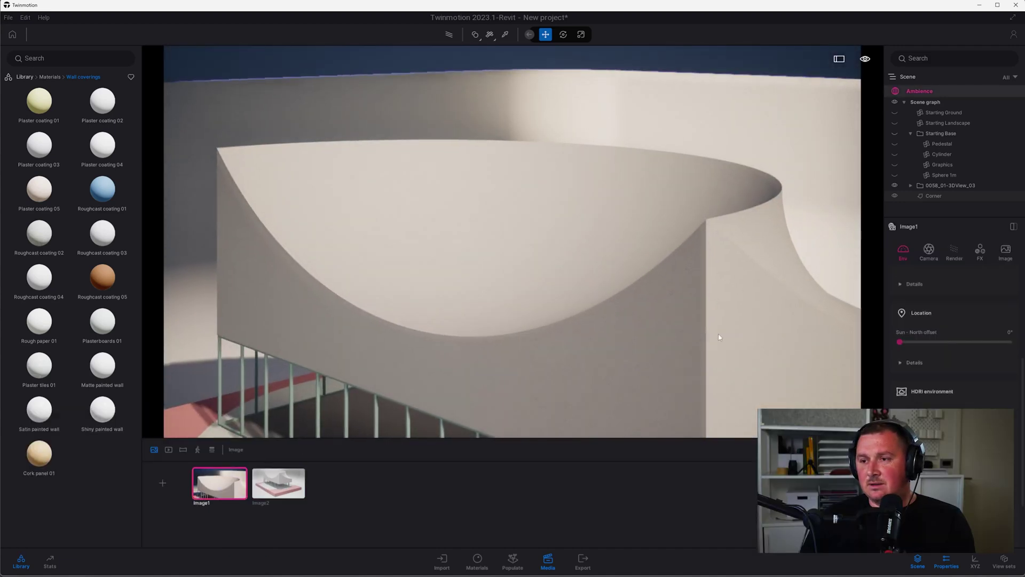
{"action": "middle_click_drag", "start_coordinate": [700, 331], "coordinate": [320, 362]}
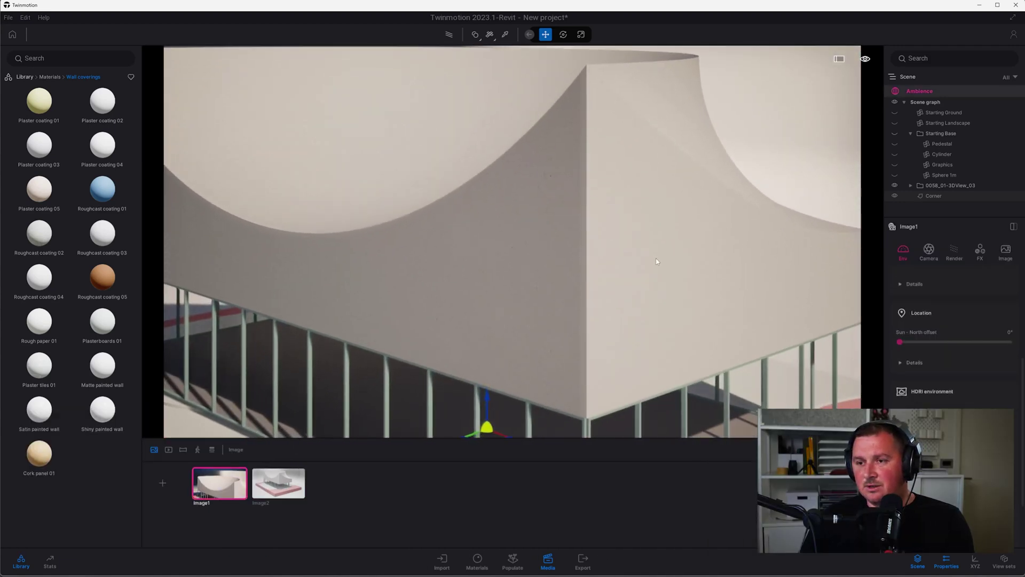
{"action": "scroll", "coordinate": [657, 261], "scroll_direction": "up", "scroll_amount": 1}
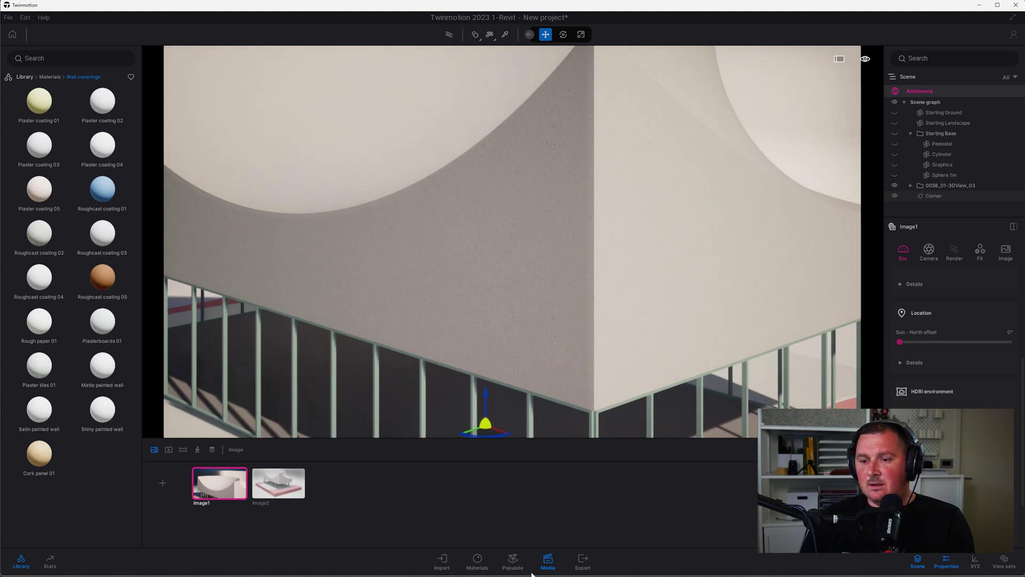
{"action": "left_click", "coordinate": [477, 561]}
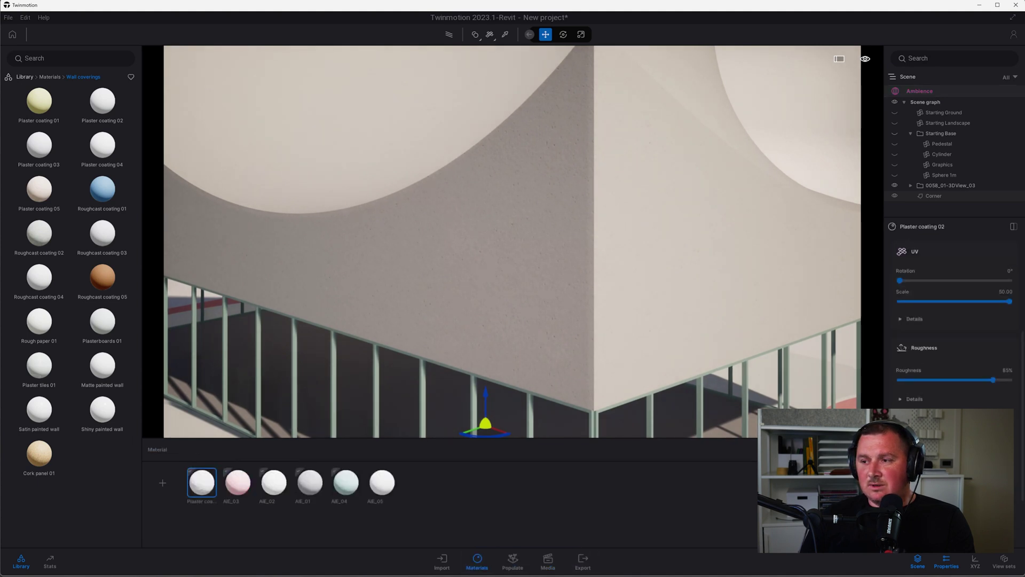
{"action": "left_click", "coordinate": [1007, 292]}
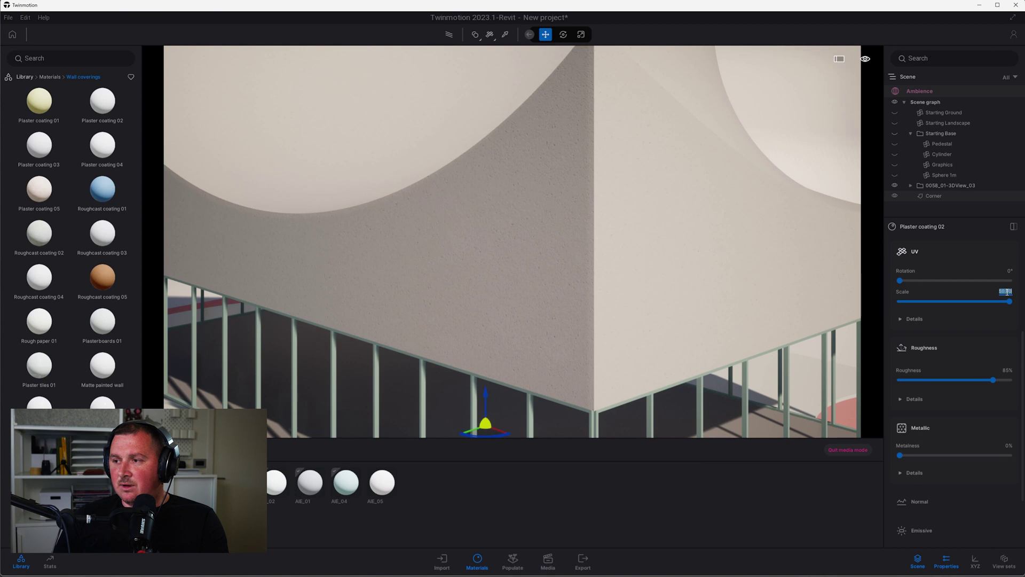
{"action": "type", "text": "100"}
{"action": "key", "text": "Return"}
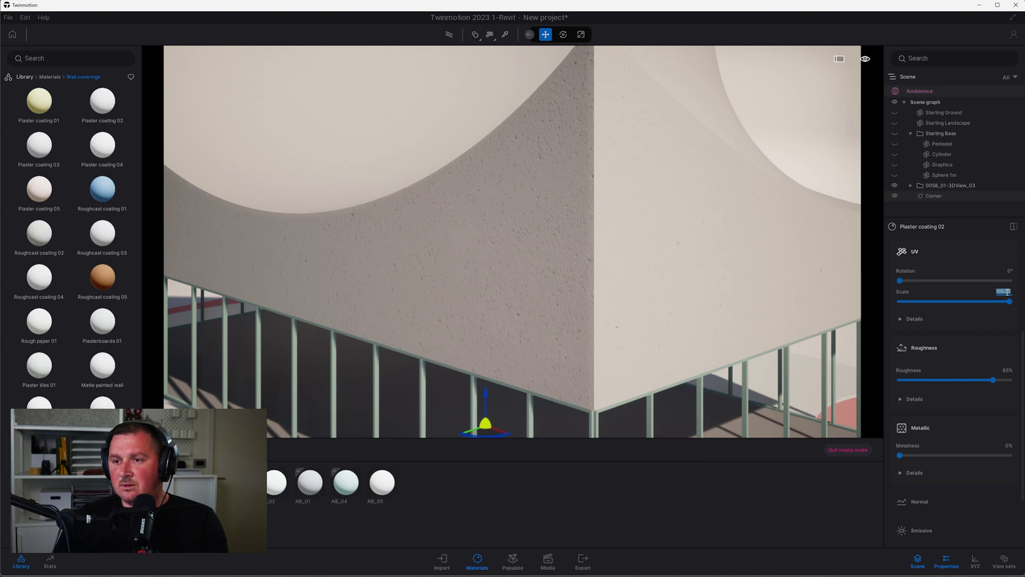
Apply the Ash 05 G wood material to the green vertical mullions below the plastered walls
{"action": "scroll", "coordinate": [315, 253], "scroll_direction": "down", "scroll_amount": 3}
{"action": "middle_click_drag", "start_coordinate": [315, 252], "coordinate": [309, 145]}
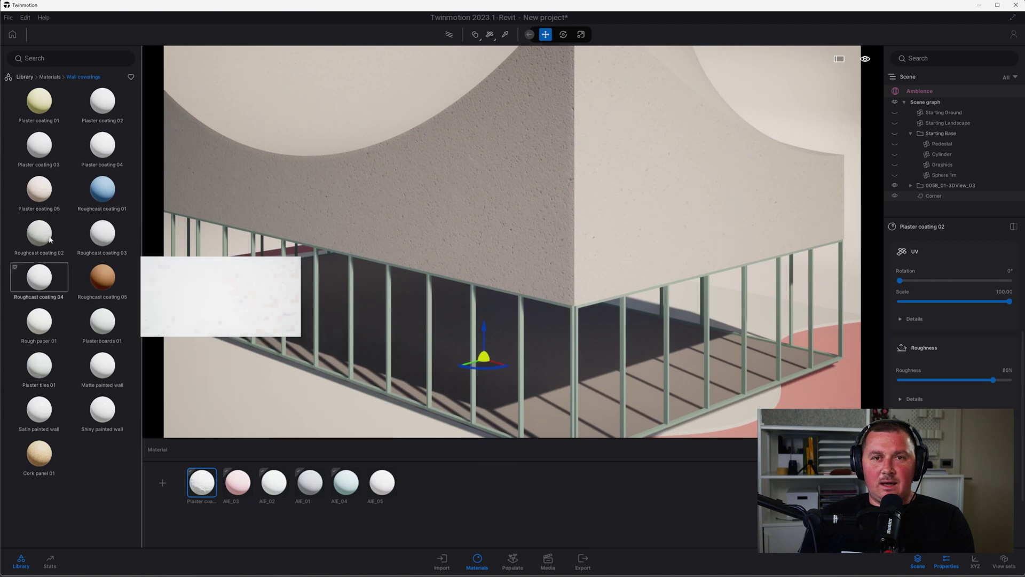
{"action": "left_click", "coordinate": [23, 76]}
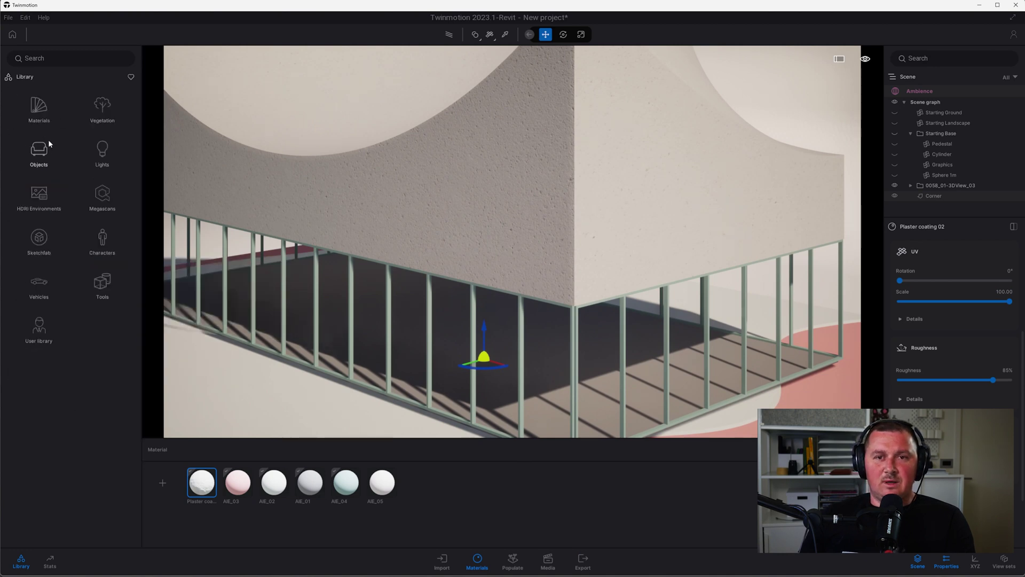
{"action": "left_click", "coordinate": [45, 117]}
{"action": "left_click", "coordinate": [85, 172]}
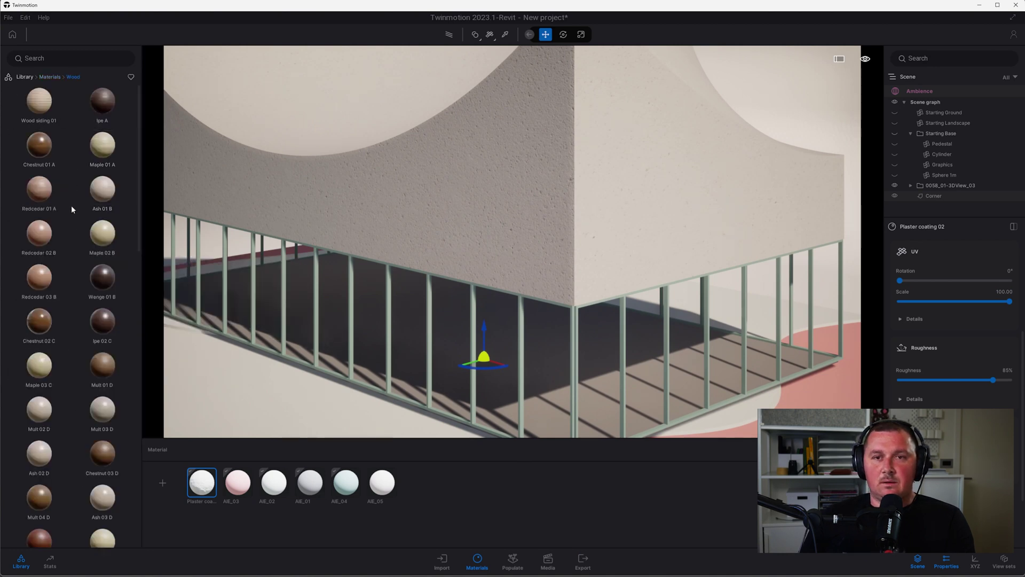
{"action": "scroll", "coordinate": [74, 227], "scroll_direction": "down", "scroll_amount": 10}
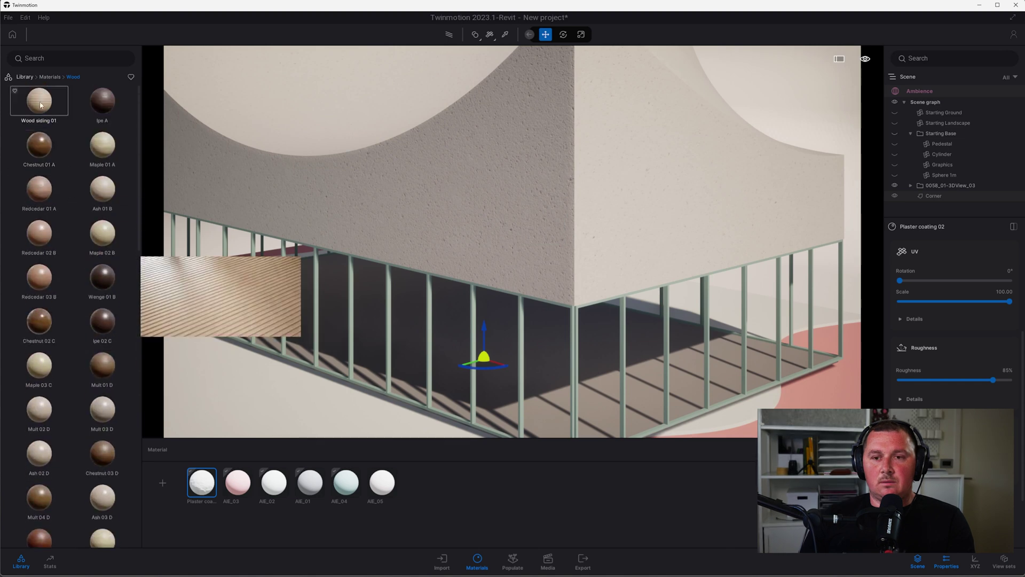
{"action": "scroll", "coordinate": [76, 229], "scroll_direction": "down", "scroll_amount": 10}
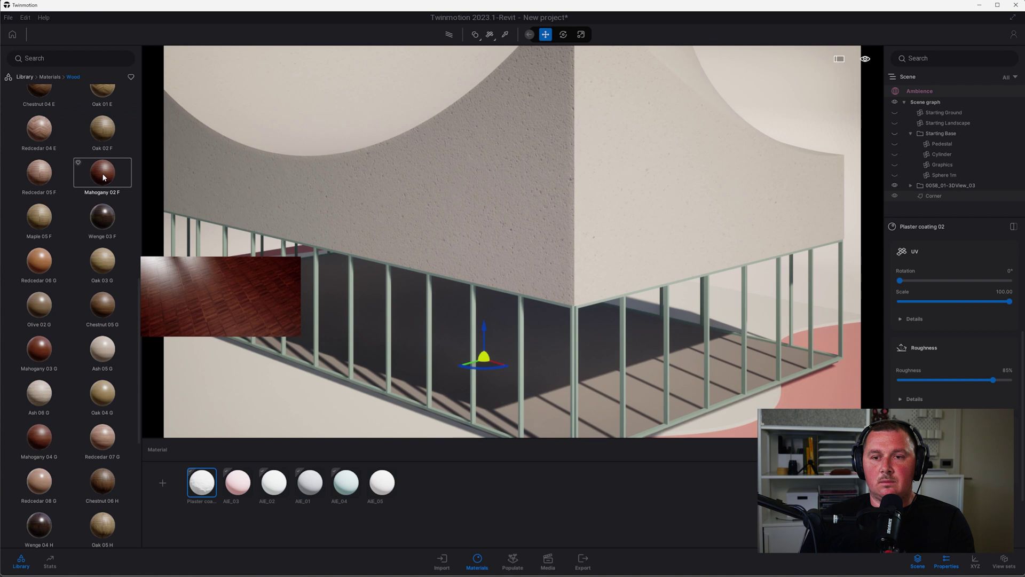
{"action": "scroll", "coordinate": [103, 171], "scroll_direction": "up", "scroll_amount": 1}
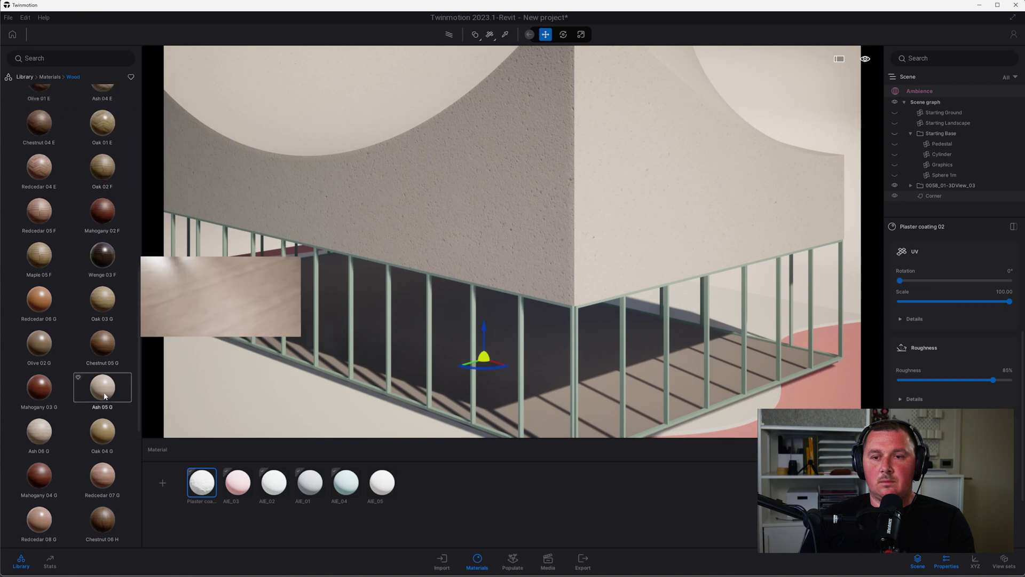
{"action": "left_click_drag", "start_coordinate": [105, 396], "coordinate": [576, 386]}
Set the Ash 05 G wood texture's scale to 25 and its rotation to 90°
{"action": "key", "text": "w"}
{"action": "key", "text": "q"}
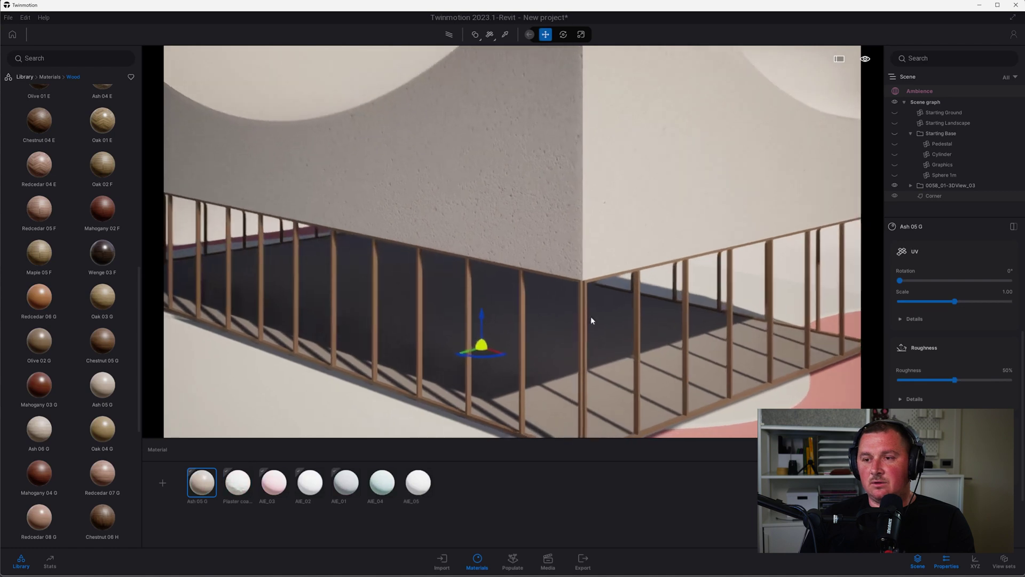
{"action": "middle_click_drag", "start_coordinate": [716, 147], "coordinate": [580, 185]}
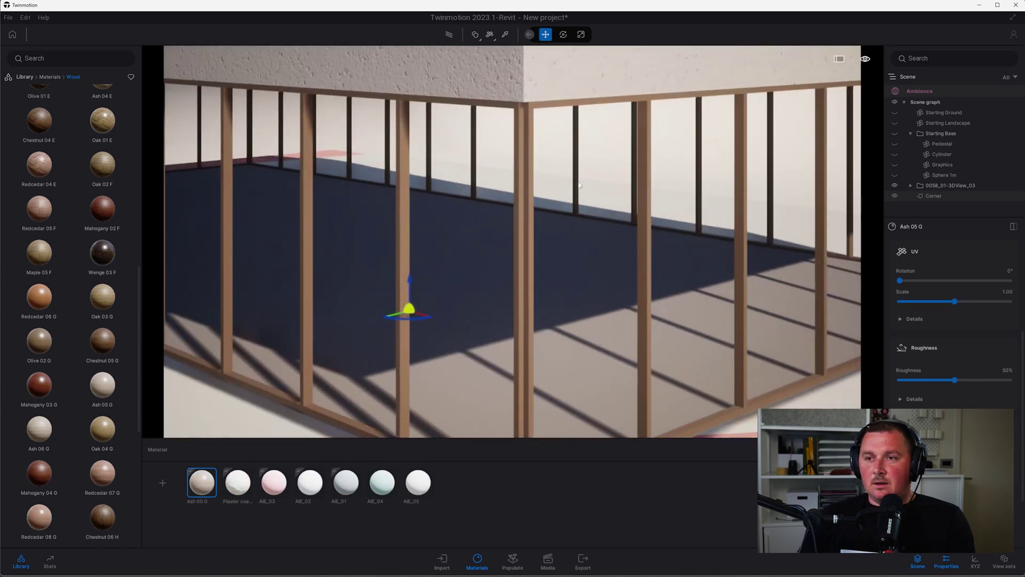
{"action": "left_click", "coordinate": [1007, 293]}
{"action": "type", "text": "25"}
{"action": "key", "text": "Return"}
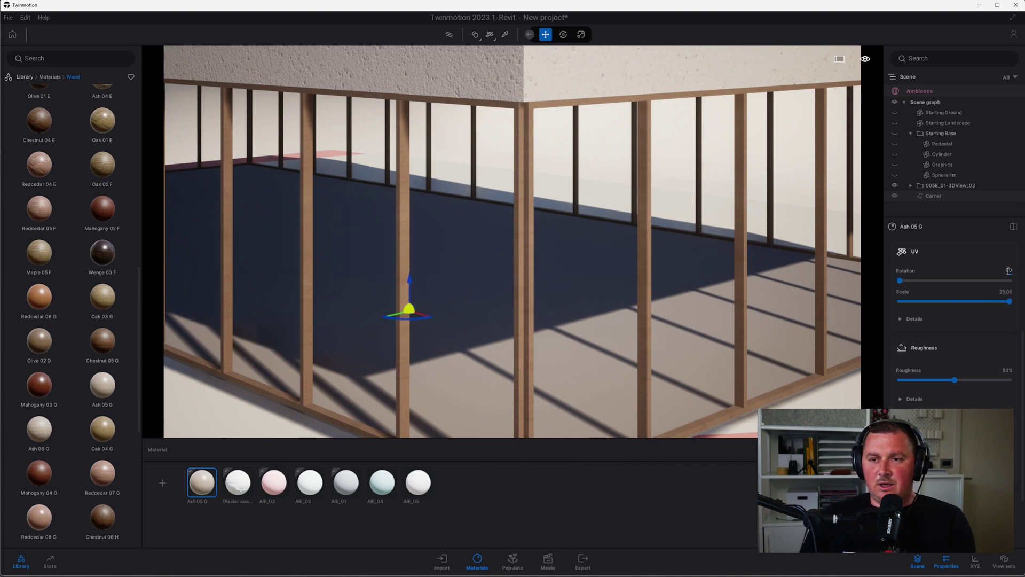
{"action": "left_click", "coordinate": [1008, 271]}
{"action": "type", "text": "90"}
{"action": "key", "text": "Return"}
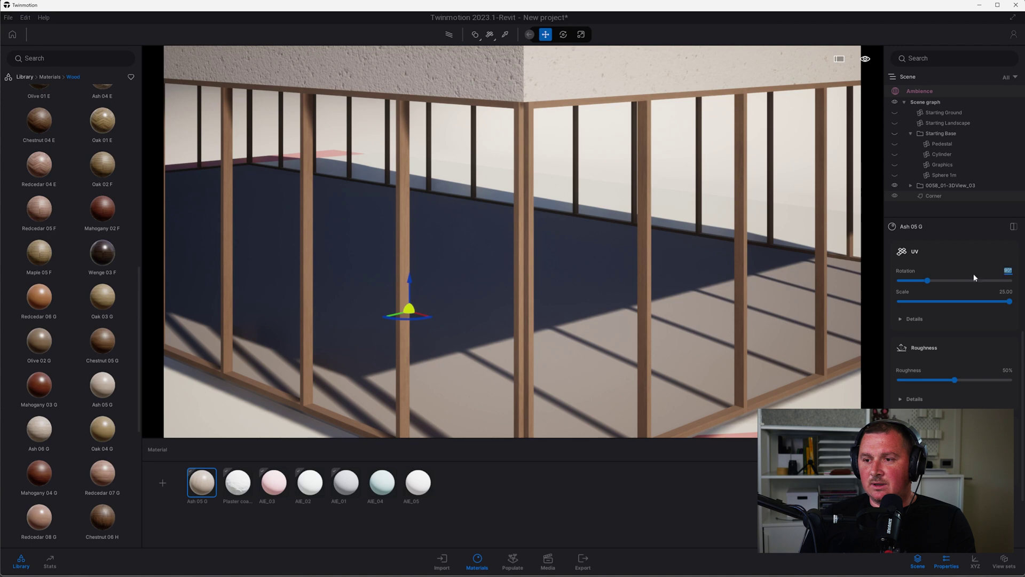
{"action": "scroll", "coordinate": [497, 251], "scroll_direction": "down", "scroll_amount": 5}
{"action": "middle_click_drag", "start_coordinate": [494, 243], "coordinate": [487, 307]}
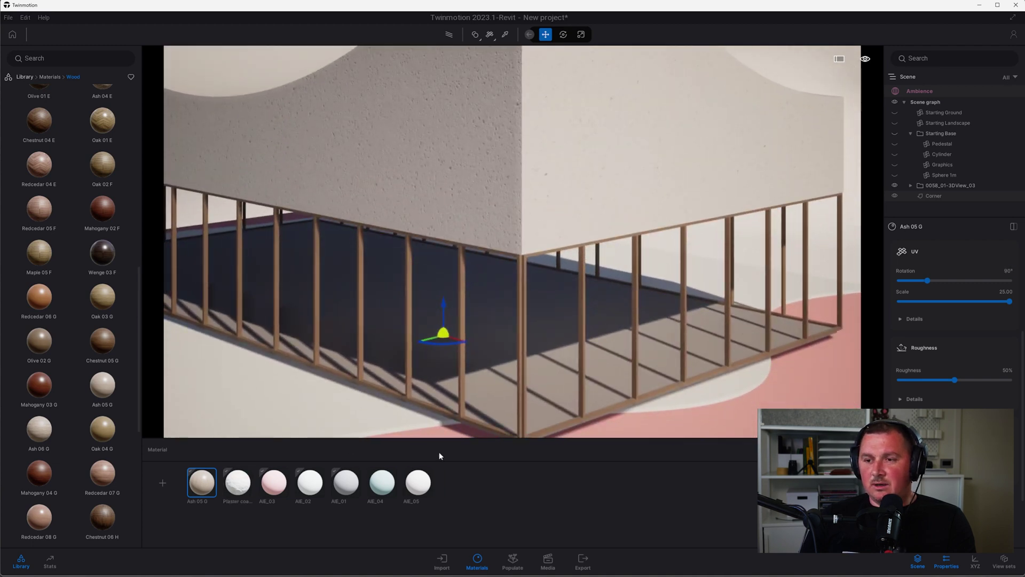
Apply the Plaster coating 02 material to the dark floor slab inside the ring of wooden mullions
{"action": "middle_click_drag", "start_coordinate": [710, 305], "coordinate": [726, 259]}
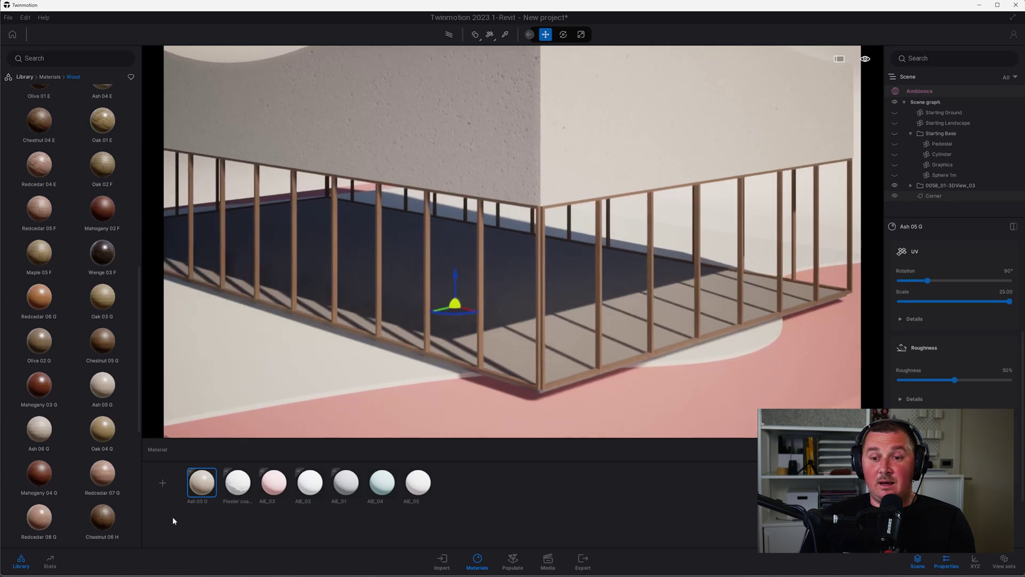
{"action": "left_click", "coordinate": [239, 490]}
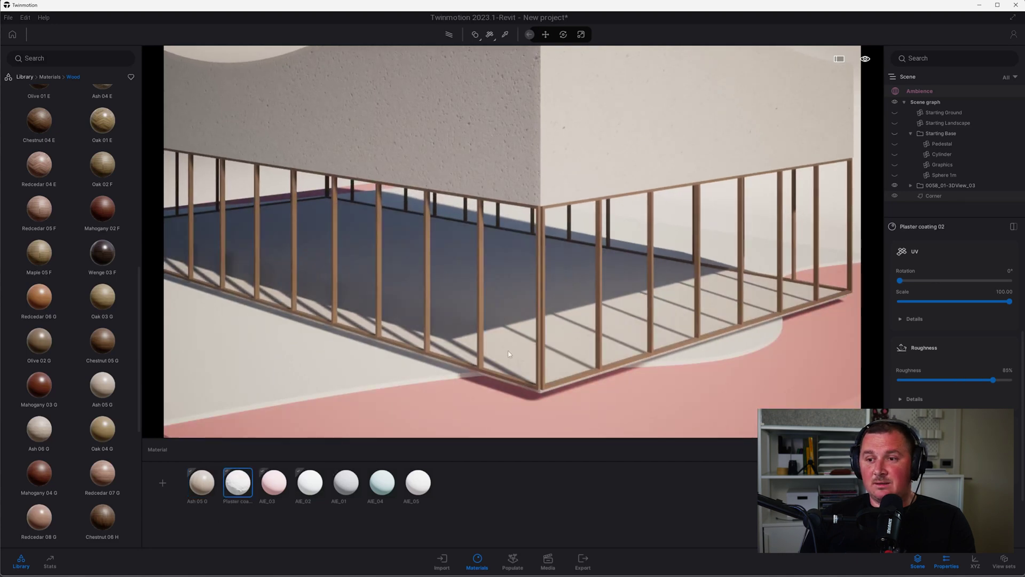
{"action": "left_click", "coordinate": [508, 354]}
Apply the Clay03 material from the Modeling materials library to the pink base beneath the building
{"action": "middle_click_drag", "start_coordinate": [433, 61], "coordinate": [464, 80], "text": "shift"}
{"action": "middle_click_drag", "start_coordinate": [569, 159], "coordinate": [485, 229], "text": "shift"}
{"action": "scroll", "coordinate": [485, 278], "scroll_direction": "down", "scroll_amount": 2}
{"action": "scroll", "coordinate": [484, 276], "scroll_direction": "down", "scroll_amount": 3}
{"action": "middle_click_drag", "start_coordinate": [484, 276], "coordinate": [484, 299]}
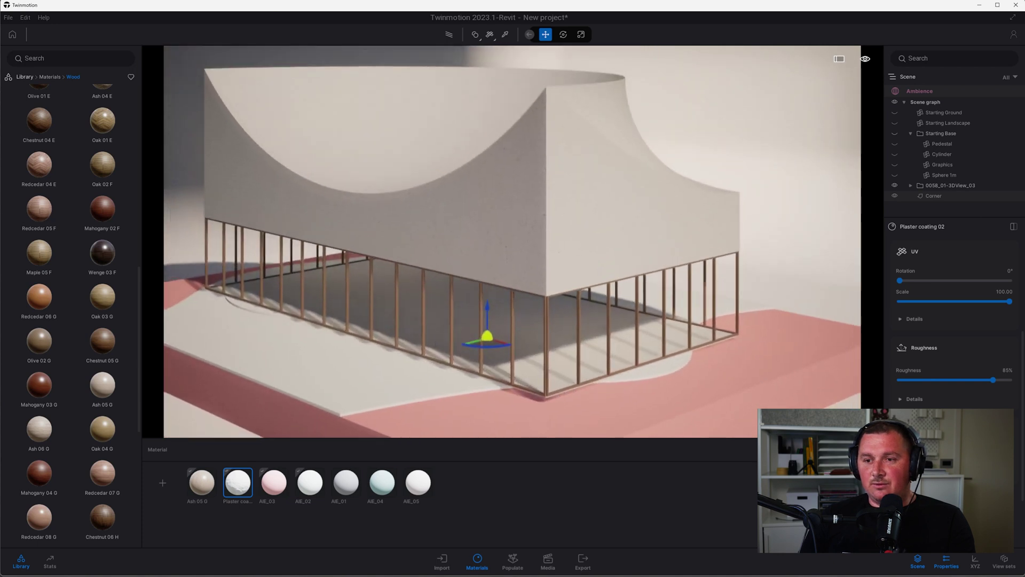
{"action": "scroll", "coordinate": [473, 368], "scroll_direction": "up", "scroll_amount": 2}
{"action": "middle_click_drag", "start_coordinate": [385, 390], "coordinate": [387, 372]}
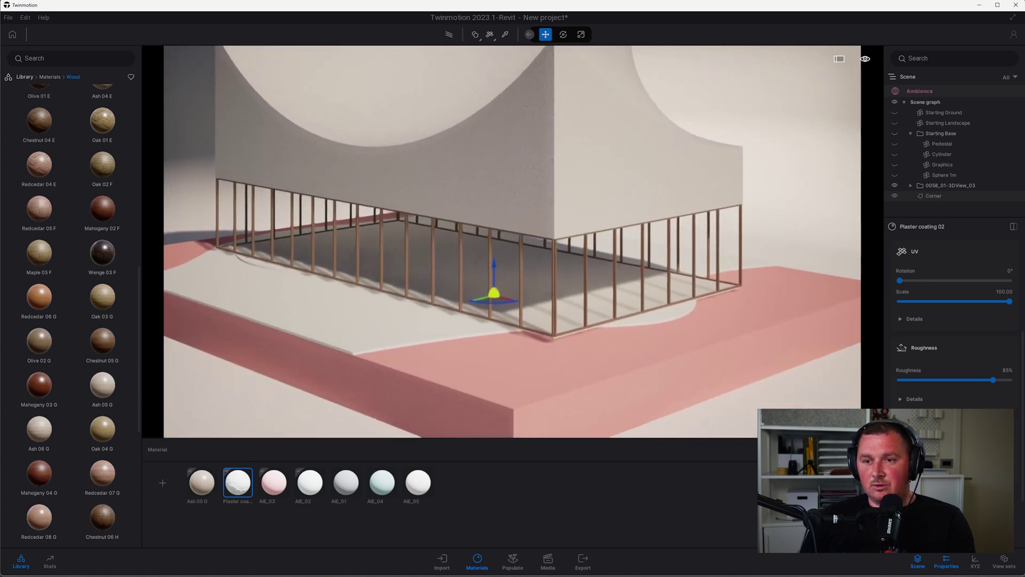
{"action": "left_click", "coordinate": [24, 77]}
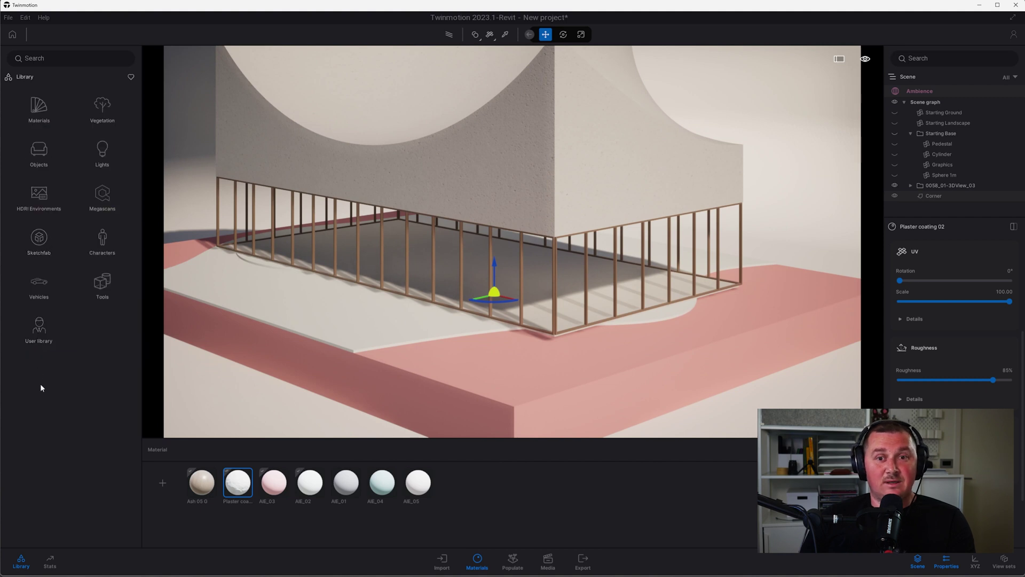
{"action": "left_click", "coordinate": [38, 105]}
{"action": "scroll", "coordinate": [75, 340], "scroll_direction": "down", "scroll_amount": 1}
{"action": "left_click", "coordinate": [37, 534]}
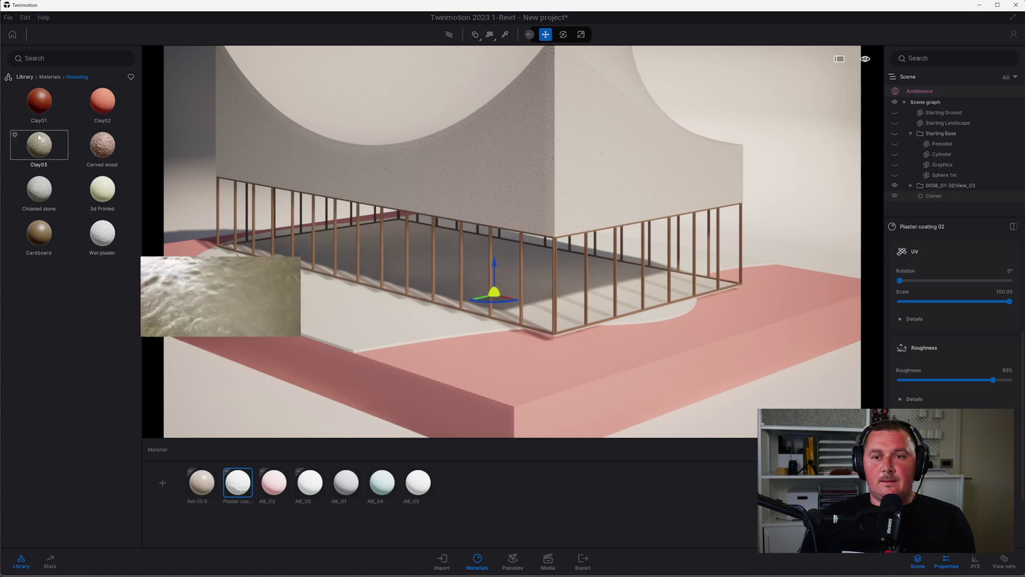
{"action": "left_click_drag", "start_coordinate": [38, 143], "coordinate": [424, 383]}
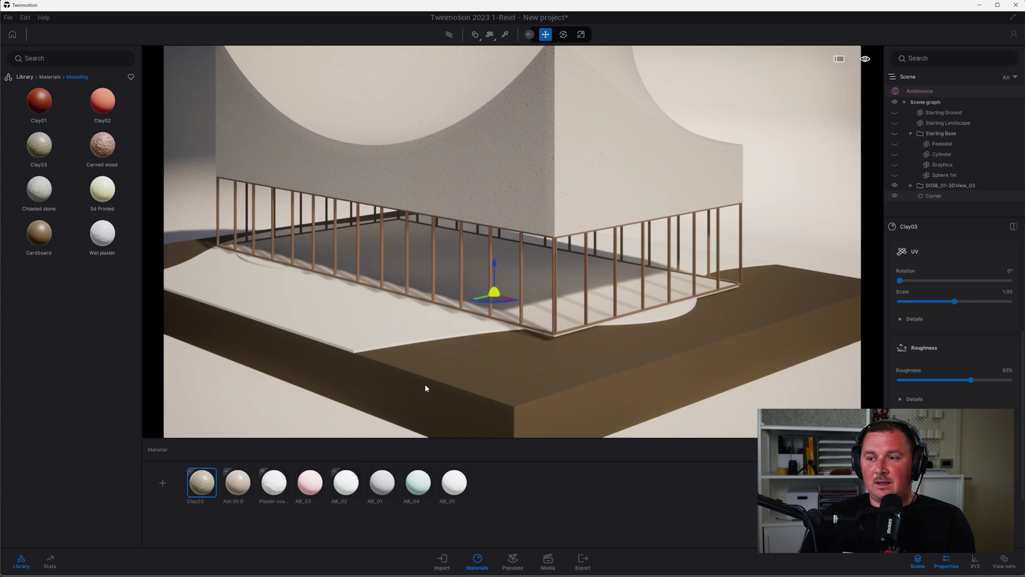
Set the texture scale of the Clay03 material to 25
{"action": "key", "text": "Return"}
{"action": "double_click", "coordinate": [1009, 291]}
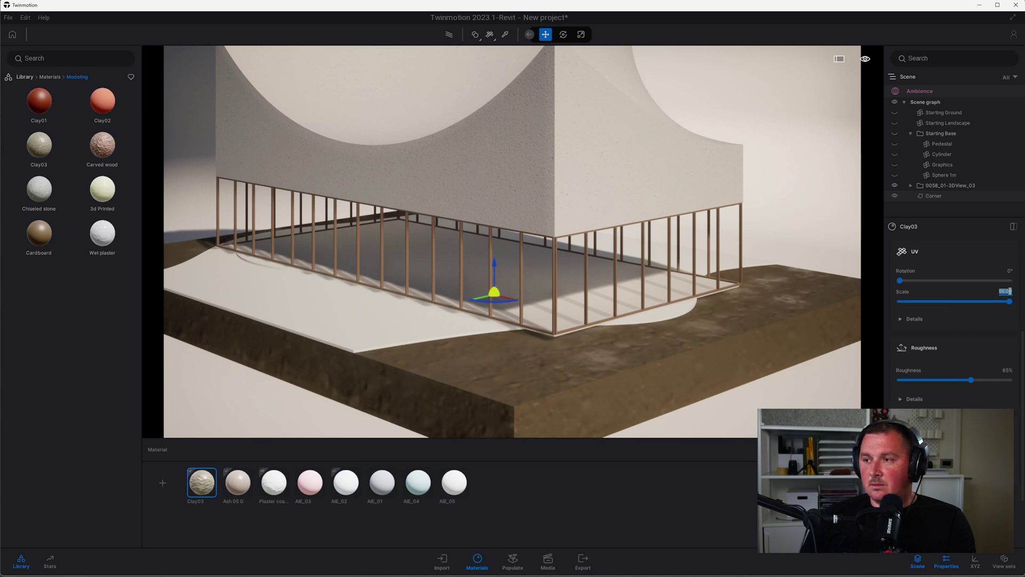
{"action": "type", "text": "25"}
{"action": "key", "text": "Return"}
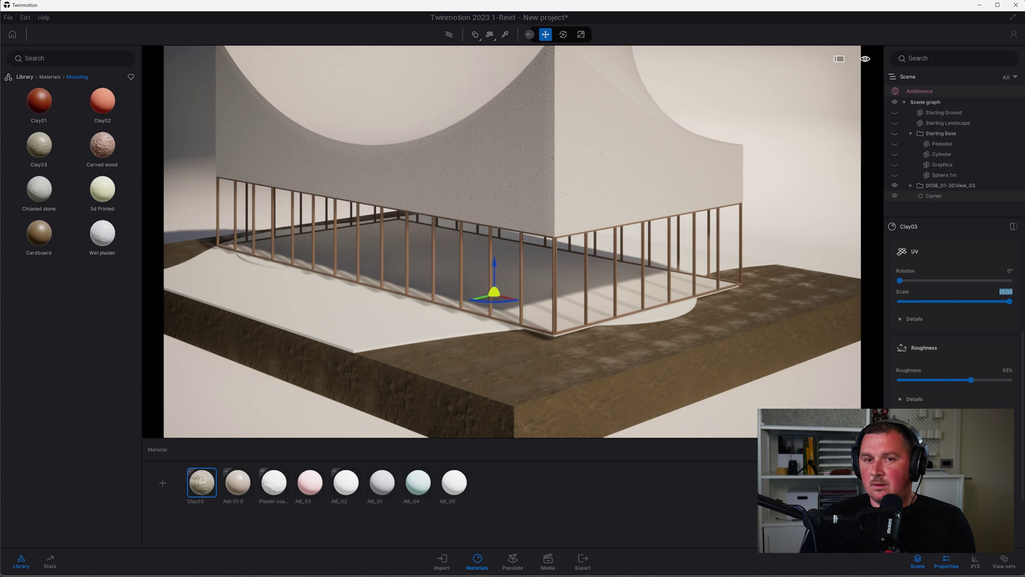
Change the Clay03 color to the stored off-white swatch and apply Clay03 to the curved white surface on top of the base
{"action": "scroll", "coordinate": [999, 304], "scroll_direction": "up", "scroll_amount": 3}
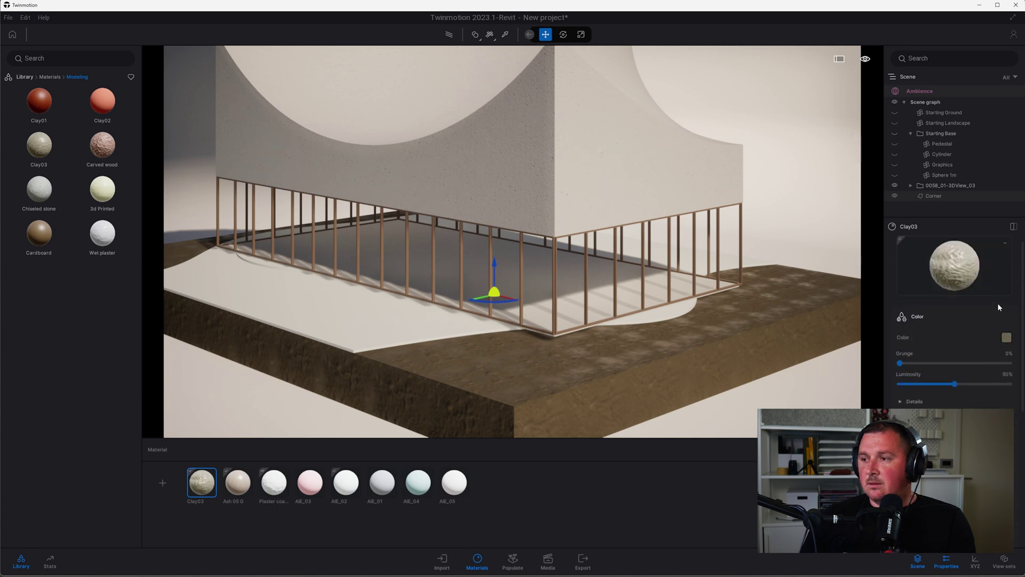
{"action": "left_click", "coordinate": [1006, 337]}
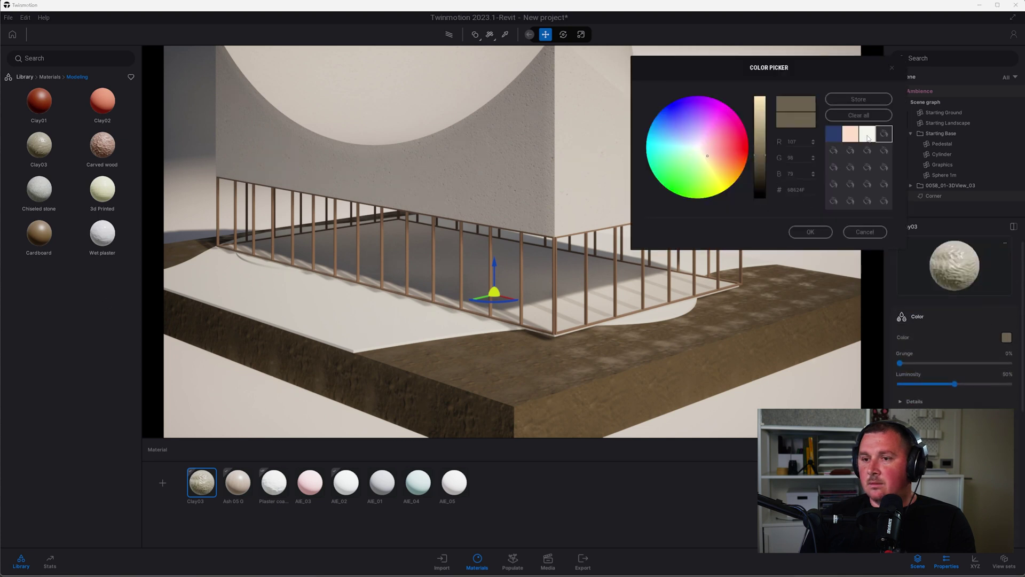
{"action": "left_click", "coordinate": [867, 134]}
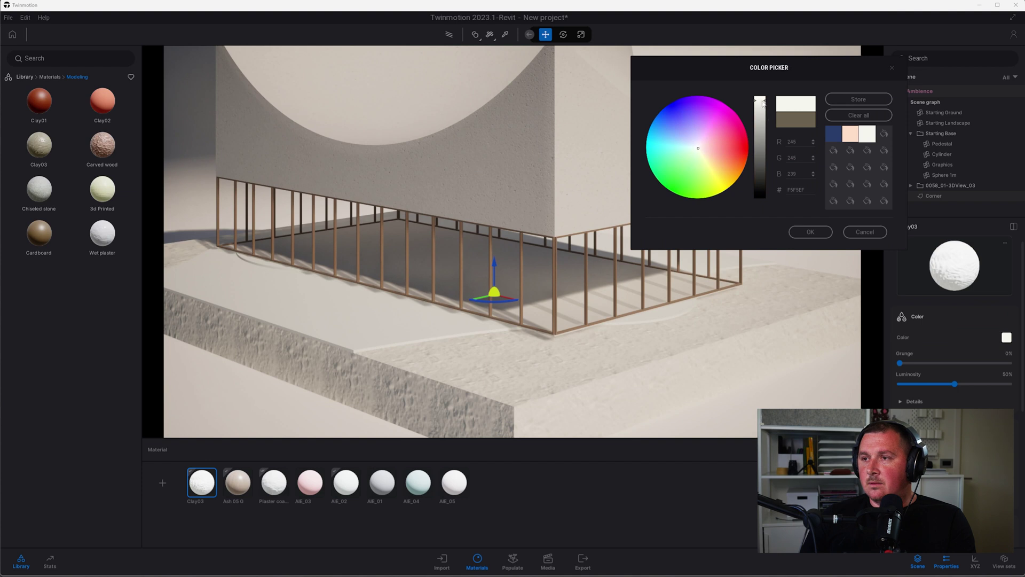
{"action": "left_click", "coordinate": [808, 232]}
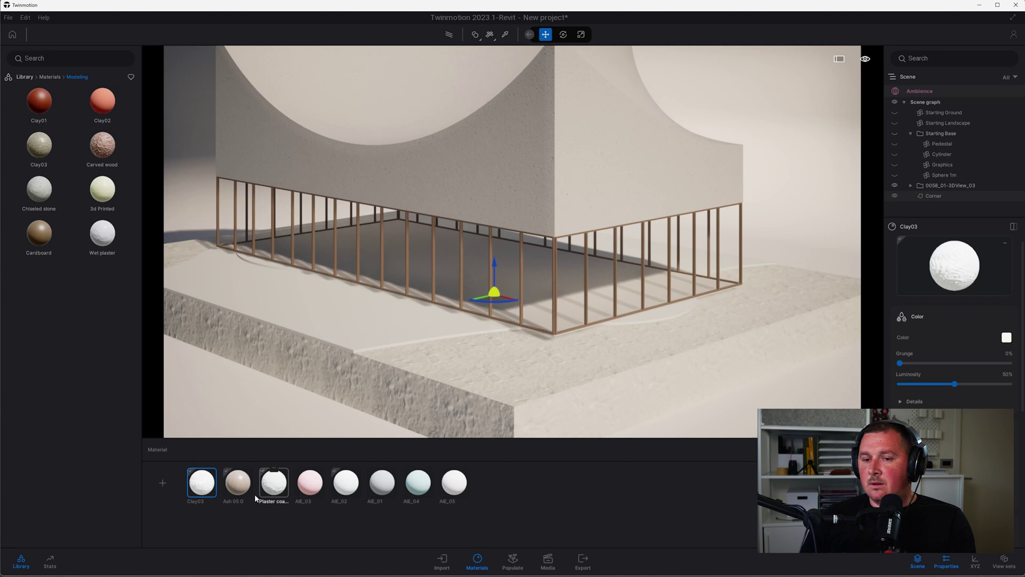
{"action": "left_click", "coordinate": [337, 332]}
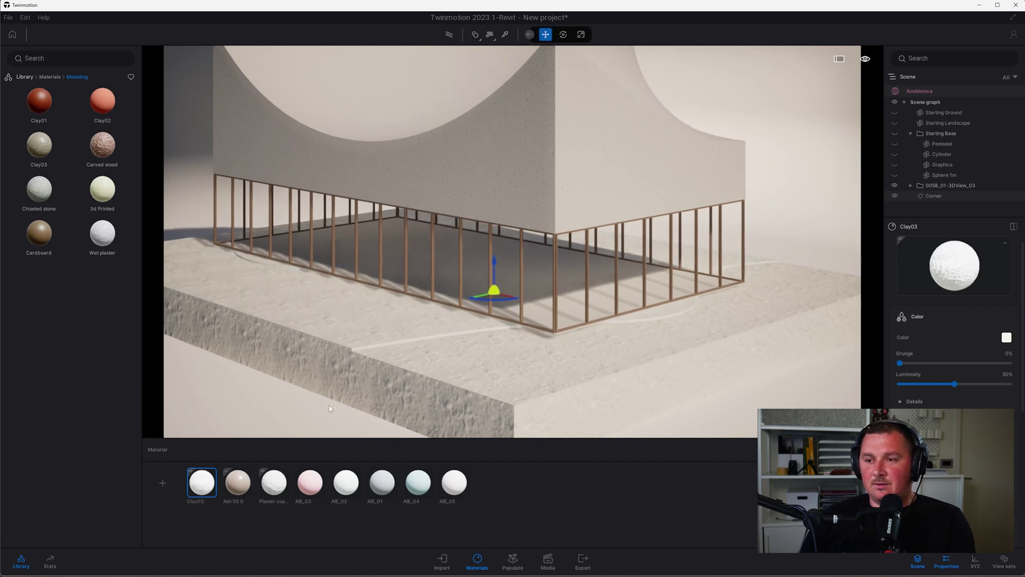
{"action": "scroll", "coordinate": [329, 408], "scroll_direction": "down", "scroll_amount": 10}
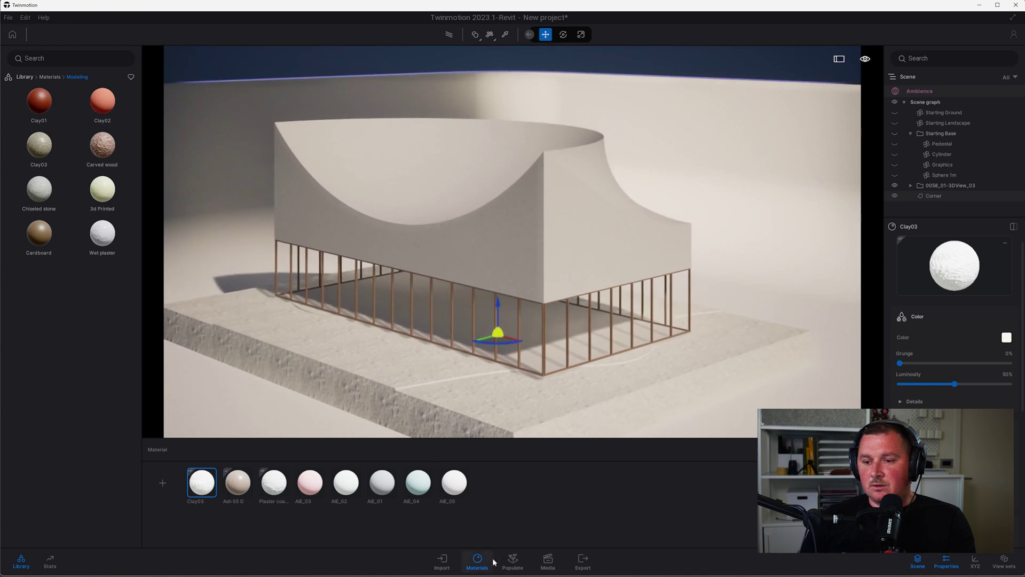
Open the Image2 view and set its color grading contrast to 55%
{"action": "left_click", "coordinate": [278, 483]}
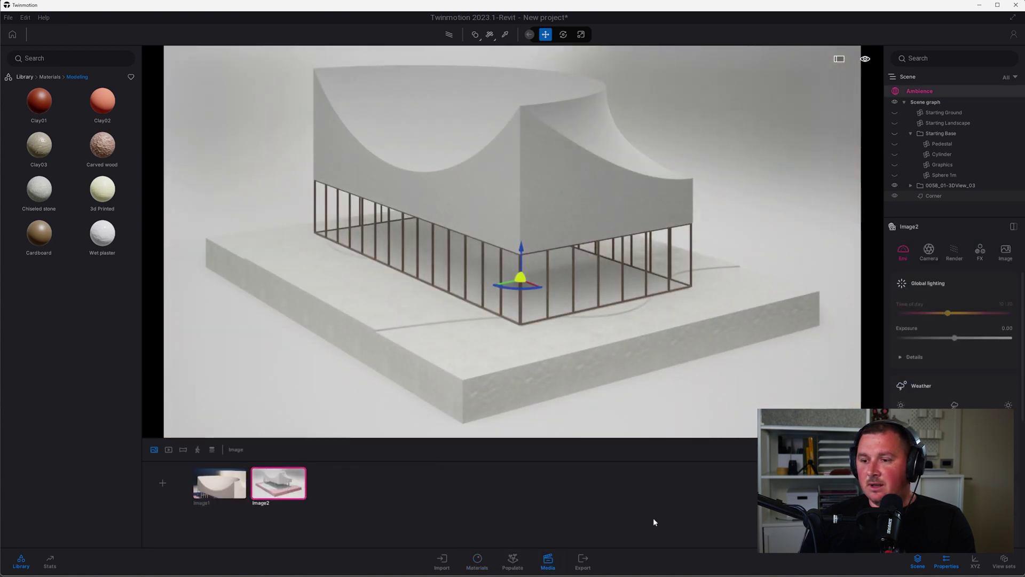
{"action": "left_click", "coordinate": [954, 251]}
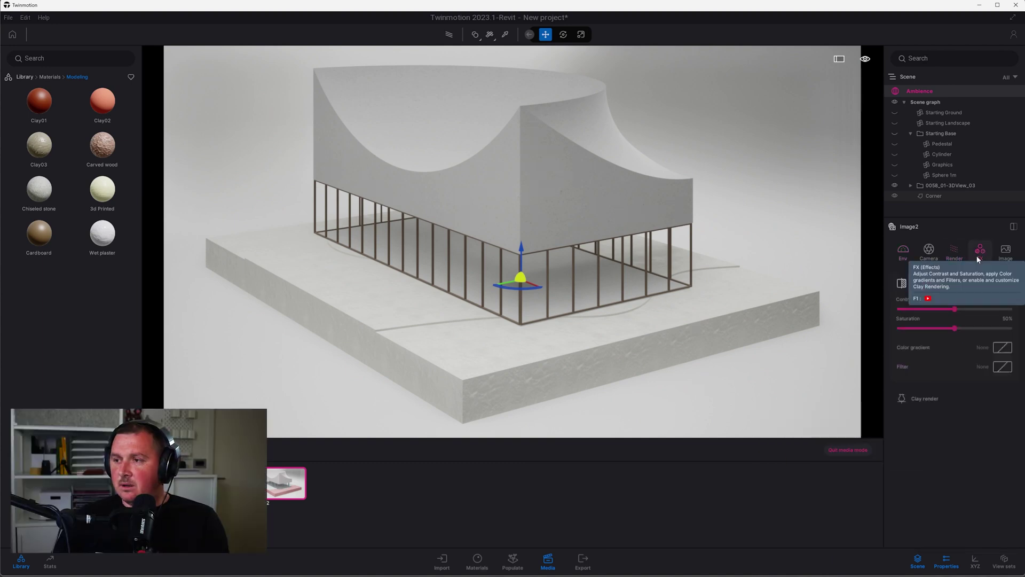
{"action": "left_click", "coordinate": [977, 253]}
{"action": "left_click", "coordinate": [1007, 299]}
{"action": "type", "text": "5"}
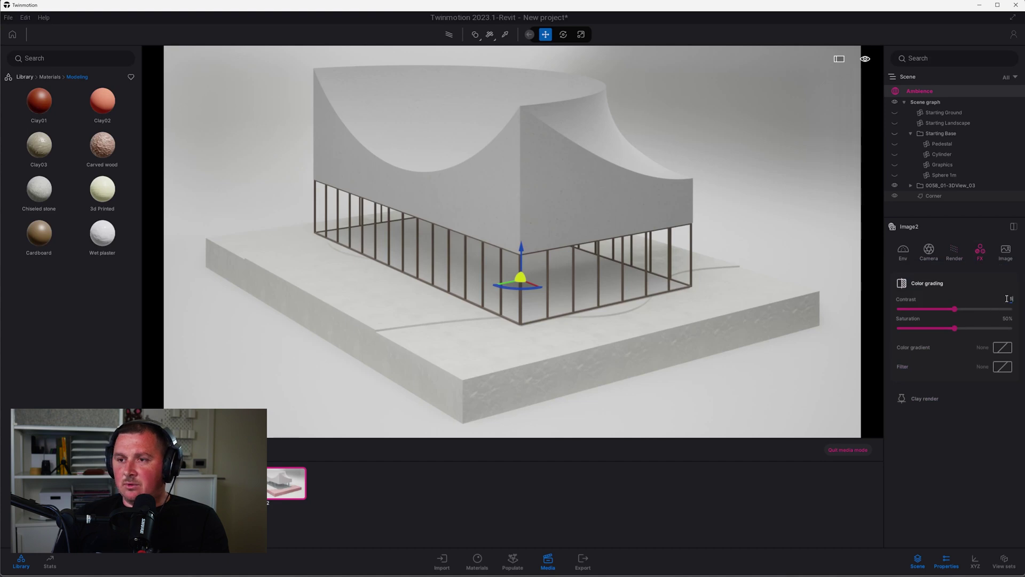
{"action": "type", "text": "5"}
{"action": "key", "text": "Return"}
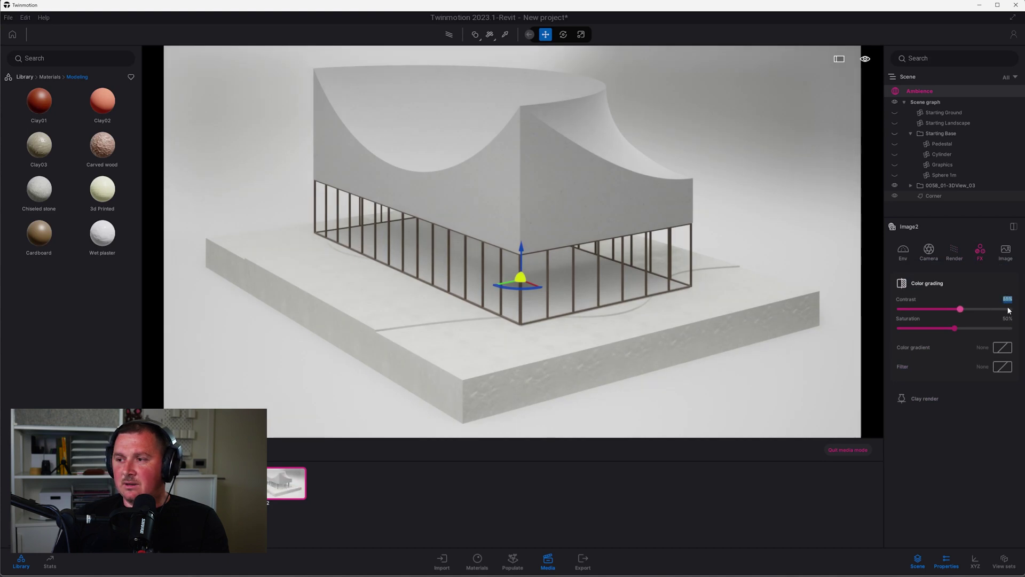
Compare Image2 at 60% and 50% contrast and return the contrast to 55%
{"action": "type", "text": "60"}
{"action": "key", "text": "Return"}
{"action": "type", "text": "50"}
{"action": "key", "text": "Return"}
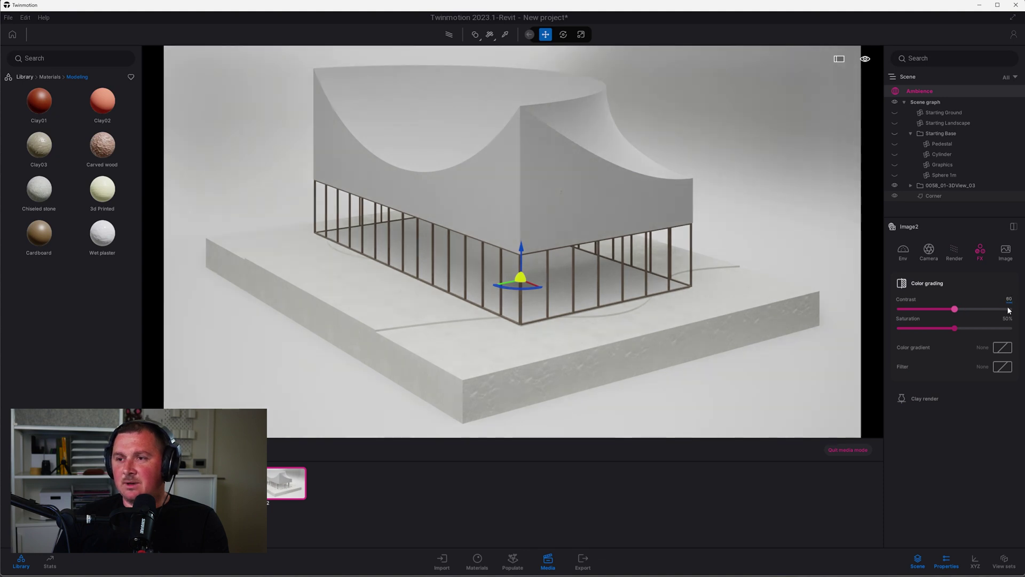
{"action": "key", "text": "Return"}
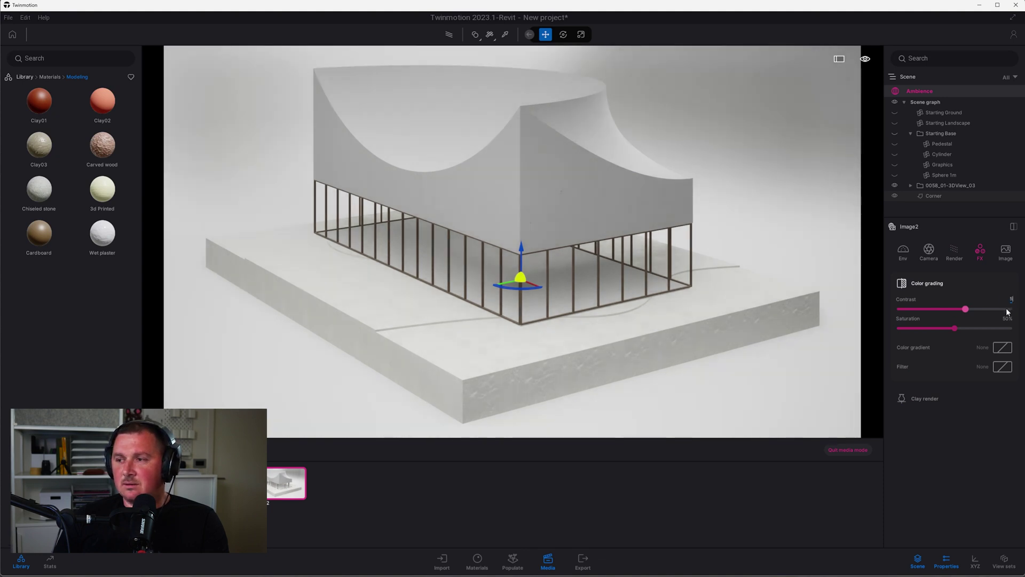
{"action": "type", "text": "55"}
{"action": "key", "text": "Return"}
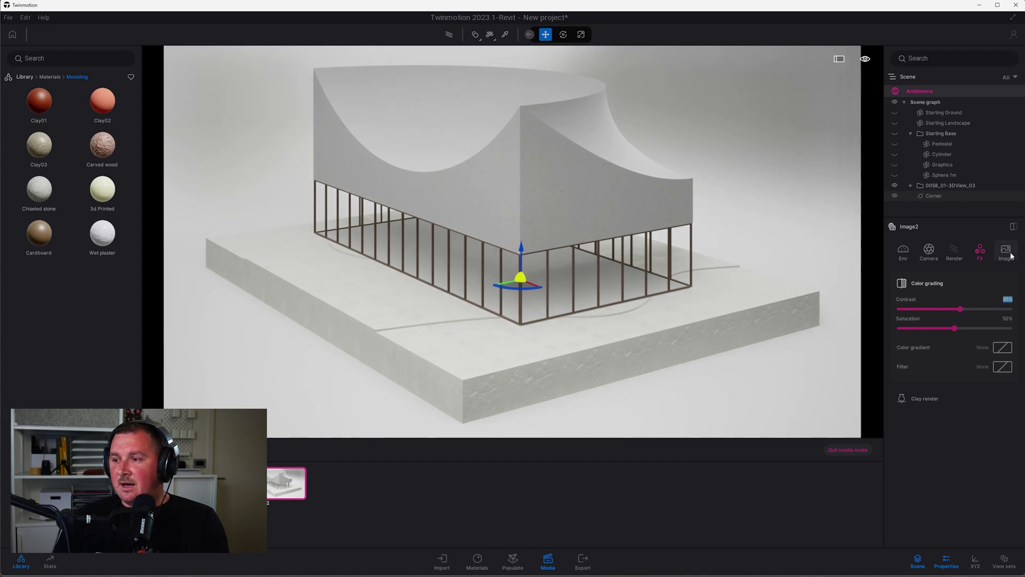
Set the output size of Image2 to 4K UHD 3840x2160
{"action": "left_click", "coordinate": [1010, 256]}
{"action": "left_click", "coordinate": [946, 303]}
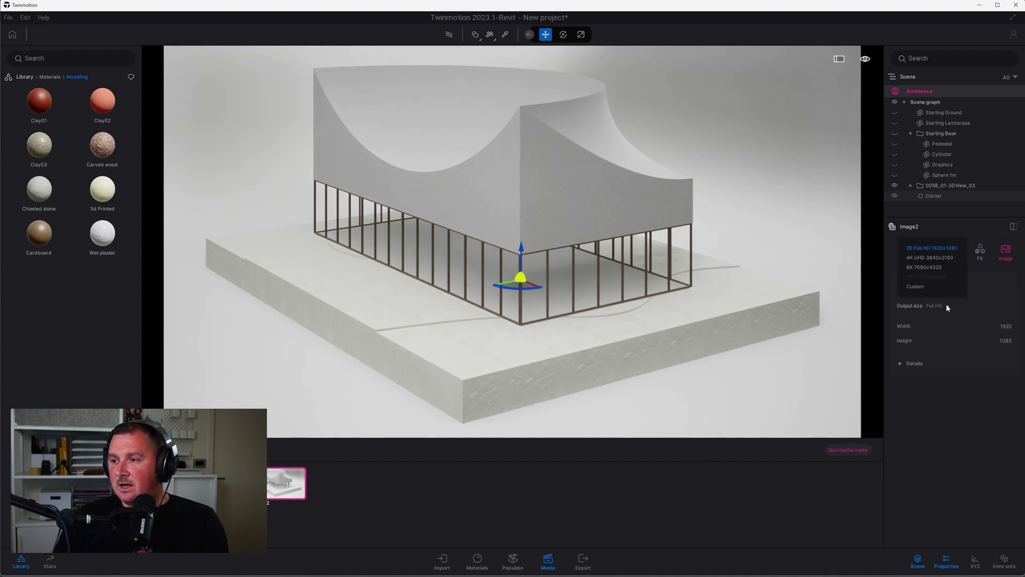
{"action": "left_click", "coordinate": [935, 261]}
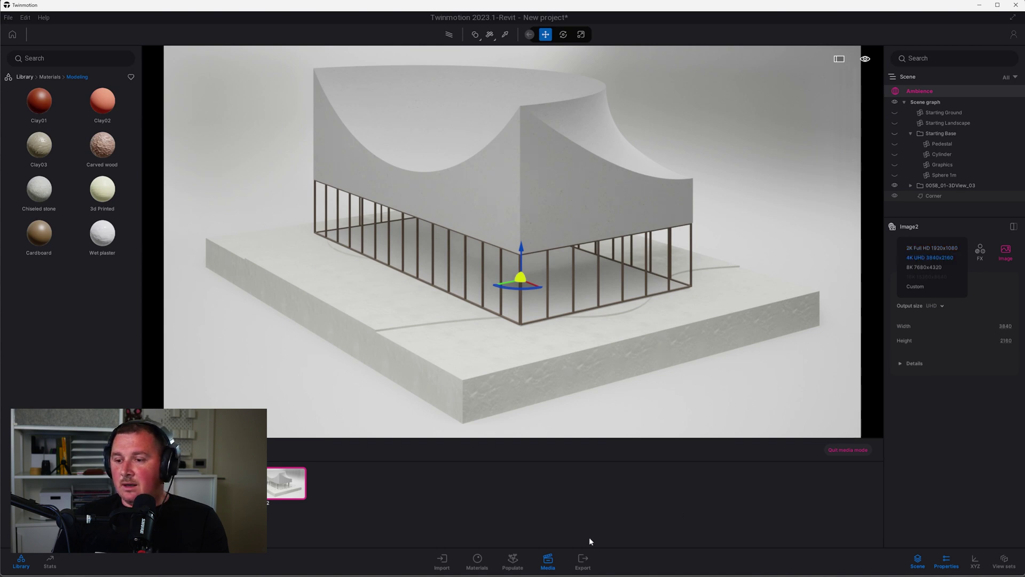
Open the export settings and choose Image2 as the only image to export
{"action": "left_click", "coordinate": [583, 565]}
{"action": "left_click", "coordinate": [924, 280]}
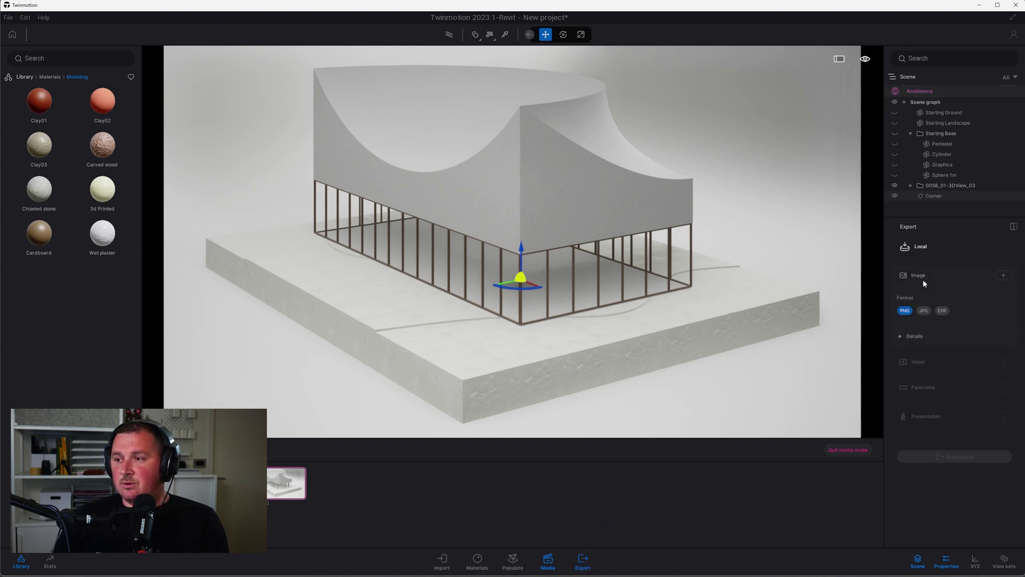
{"action": "left_click", "coordinate": [1002, 276]}
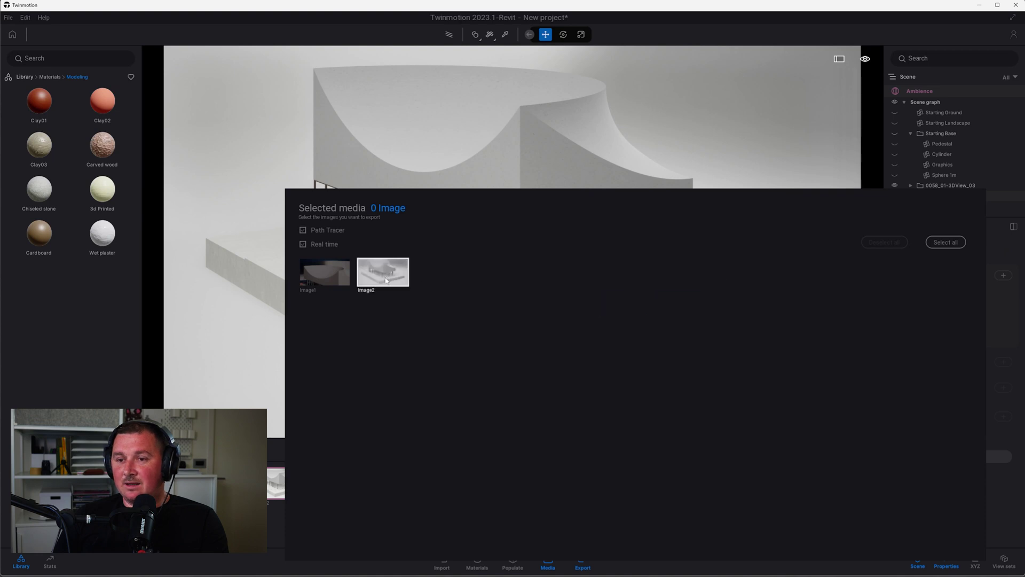
{"action": "left_click", "coordinate": [361, 285]}
{"action": "left_click", "coordinate": [1005, 238]}
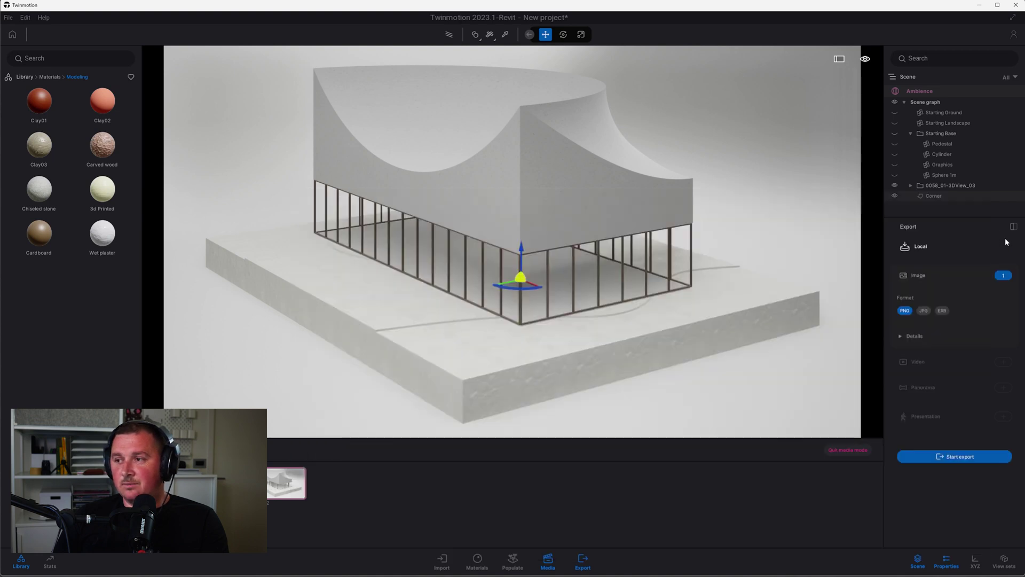
Set the export format to JPG with High refinement and export the image into the currently open folder
{"action": "left_click", "coordinate": [923, 311]}
{"action": "left_click", "coordinate": [914, 336]}
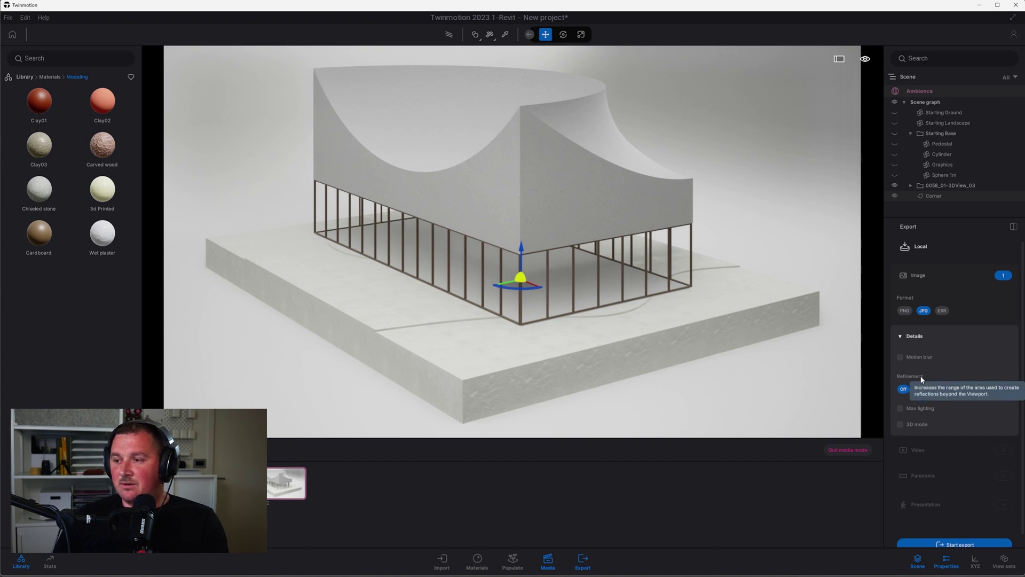
{"action": "mouse_move", "coordinate": [903, 389]}
{"action": "left_click", "coordinate": [968, 389]}
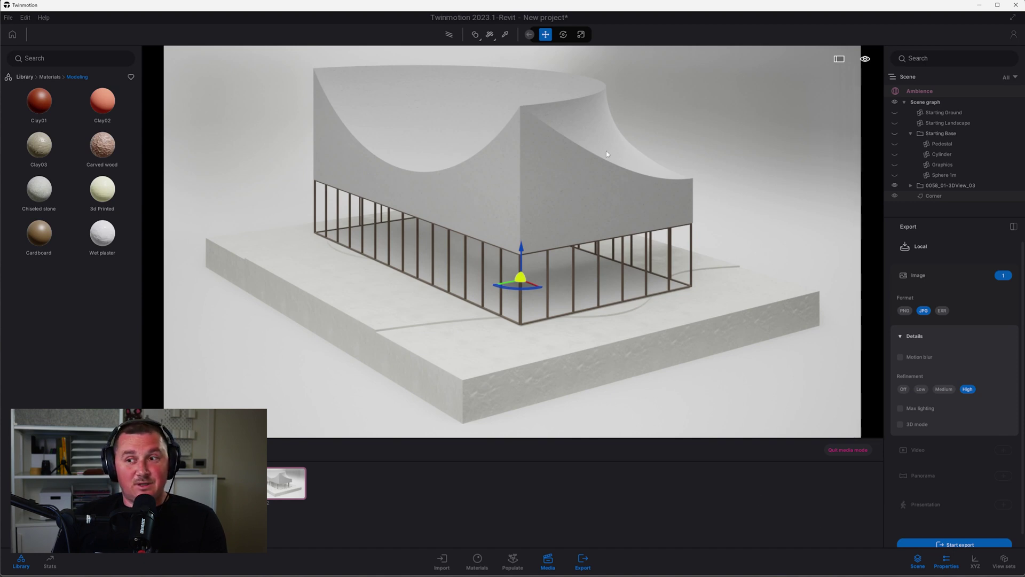
{"action": "left_click", "coordinate": [978, 541]}
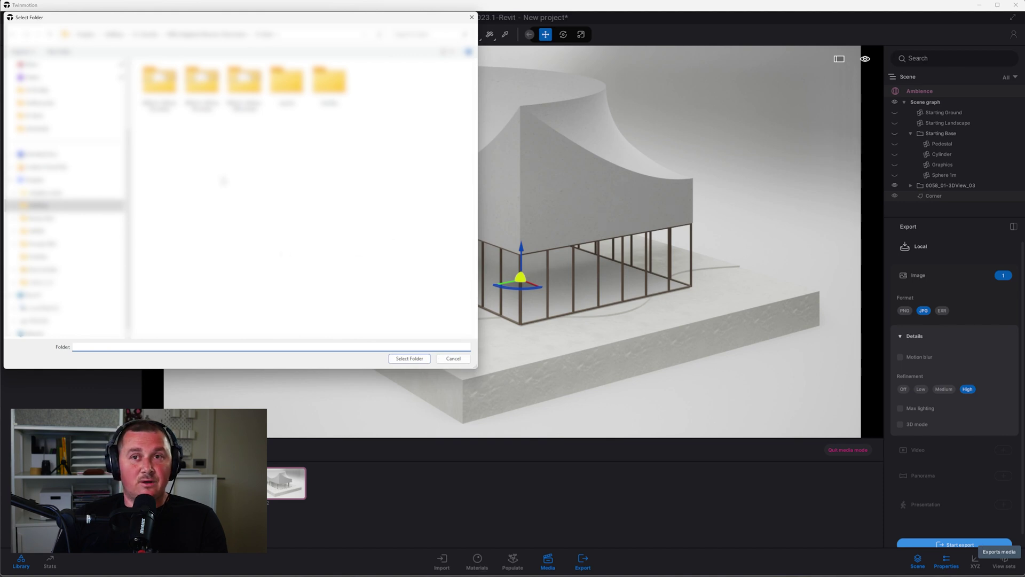
{"action": "left_click", "coordinate": [413, 359]}
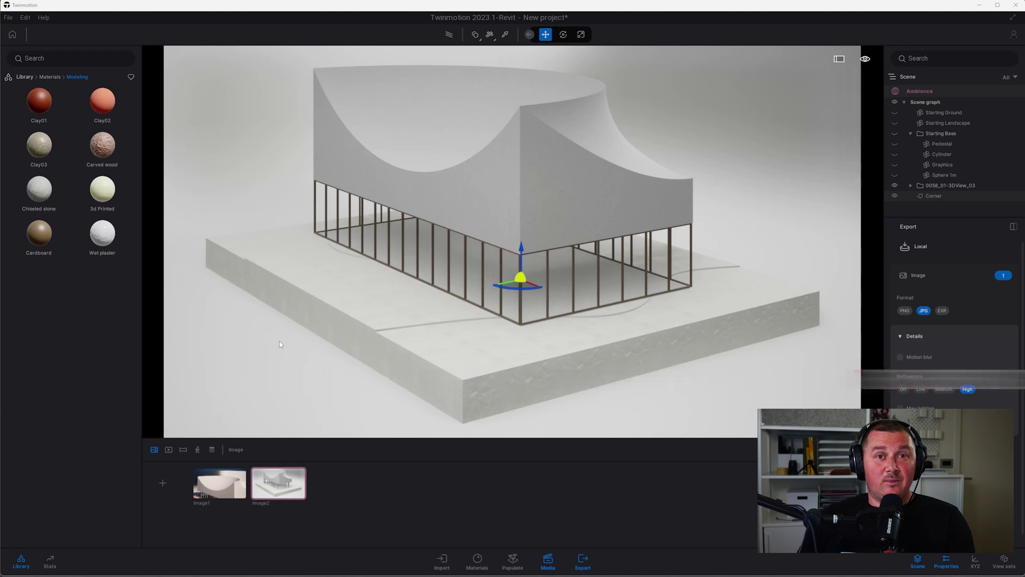
Face the building's long side head-on and shift the Corner backdrop sideways to cover the black gap beside it
{"action": "middle_click_drag", "start_coordinate": [253, 335], "coordinate": [347, 163], "text": "shift"}
{"action": "mouse_move", "coordinate": [405, 268]}
{"action": "middle_mouse_down", "text": "shift"}
{"action": "mouse_move", "coordinate": [386, 255]}
{"action": "mouse_move", "coordinate": [419, 267]}
{"action": "middle_mouse_up", "text": "shift"}
{"action": "scroll", "coordinate": [438, 167], "scroll_direction": "up", "scroll_amount": 3}
{"action": "middle_click_drag", "start_coordinate": [463, 107], "coordinate": [476, 163]}
{"action": "middle_click_drag", "start_coordinate": [353, 258], "coordinate": [387, 243]}
{"action": "scroll", "coordinate": [387, 243], "scroll_direction": "up", "scroll_amount": 1}
{"action": "scroll", "coordinate": [473, 206], "scroll_direction": "up", "scroll_amount": 2}
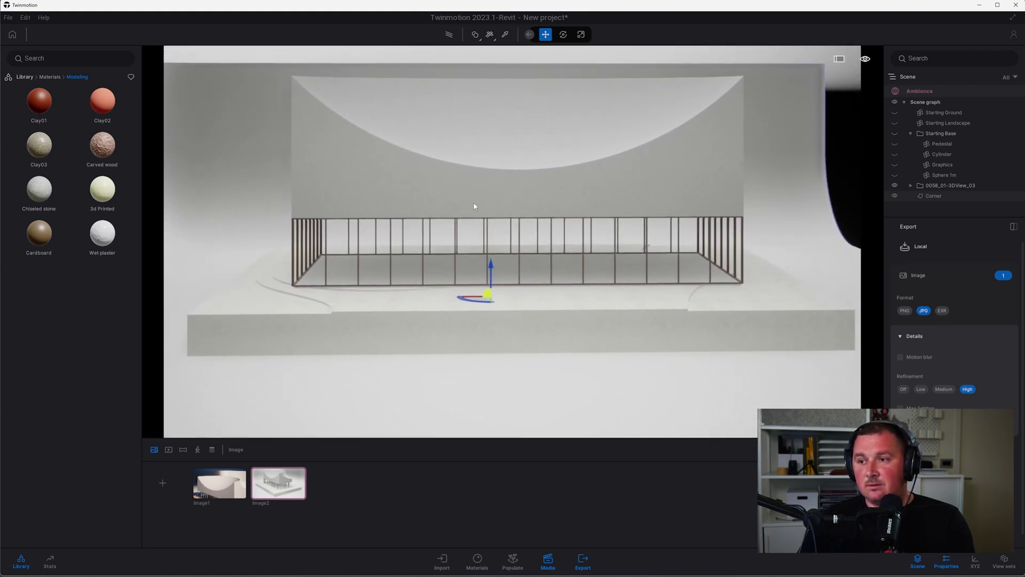
{"action": "middle_click_drag", "start_coordinate": [517, 305], "coordinate": [511, 318]}
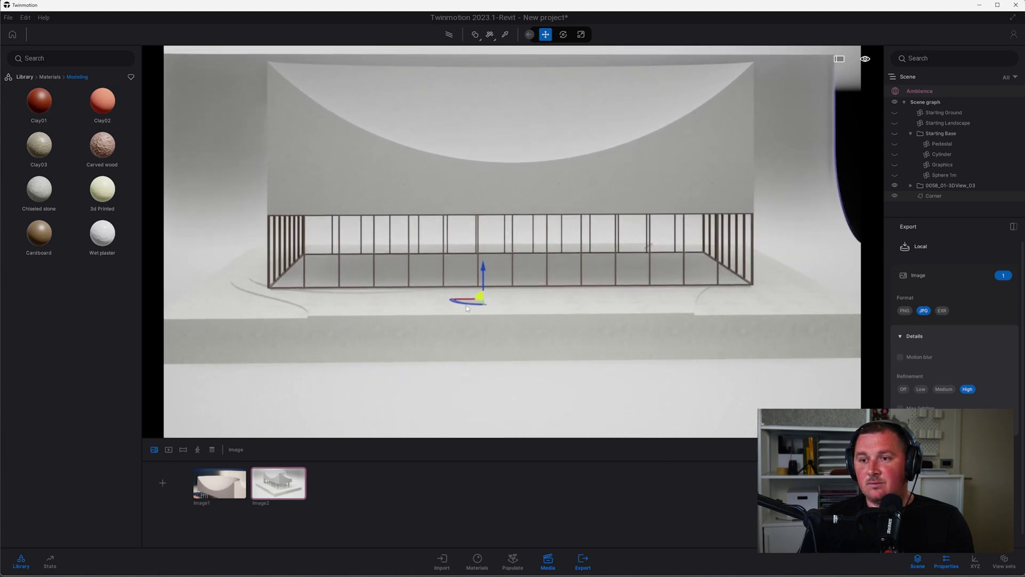
{"action": "left_click", "coordinate": [492, 394]}
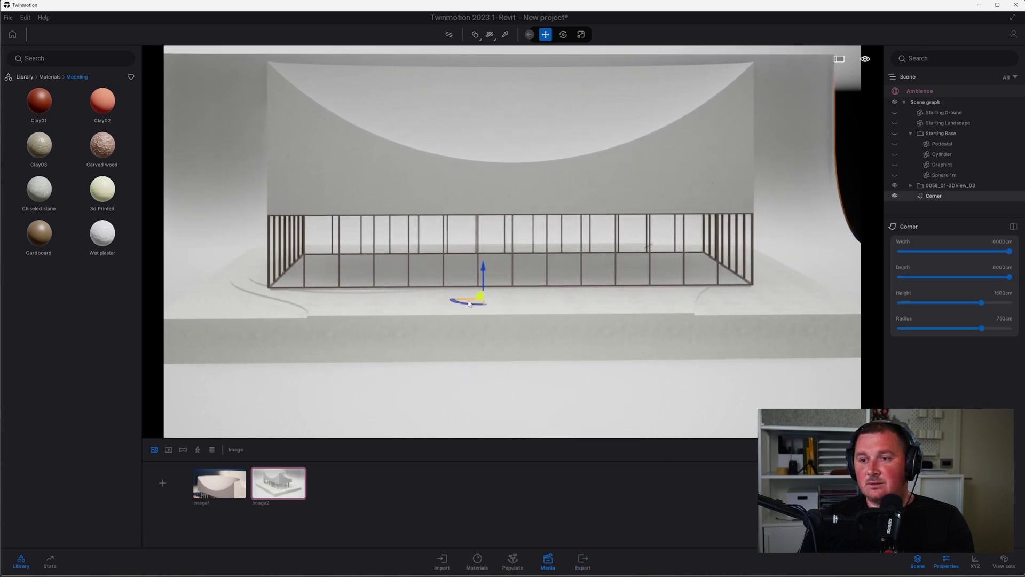
{"action": "left_click_drag", "start_coordinate": [473, 300], "coordinate": [545, 298]}
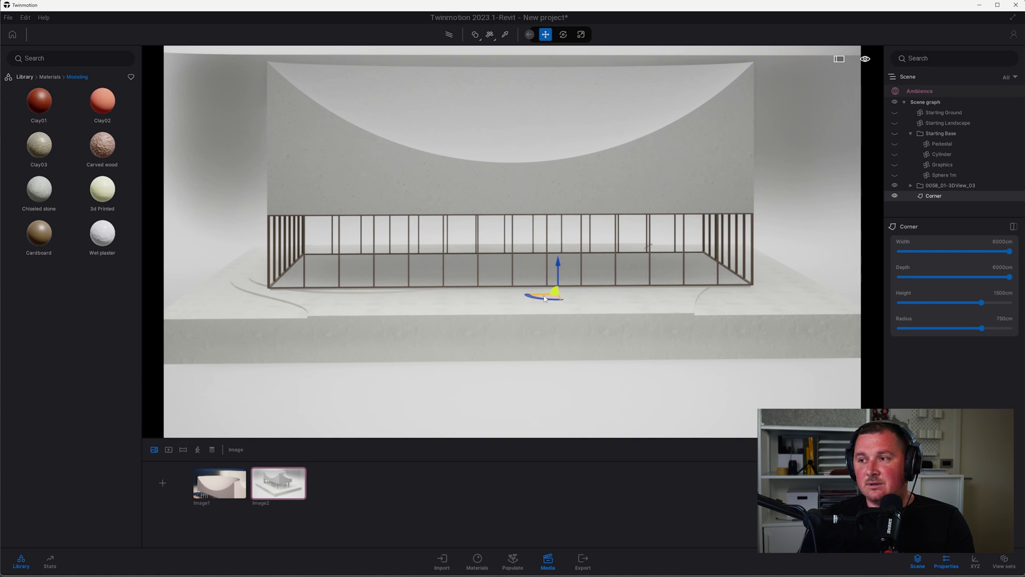
Set the height of the Corner backdrop to 1800 cm
{"action": "left_click", "coordinate": [1006, 293]}
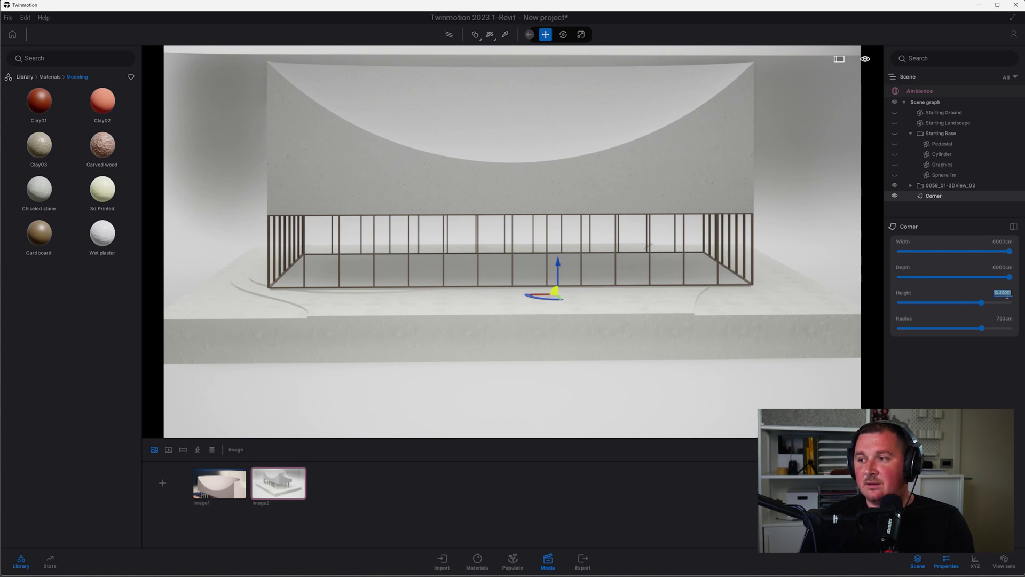
{"action": "type", "text": "1800"}
{"action": "key", "text": "Return"}
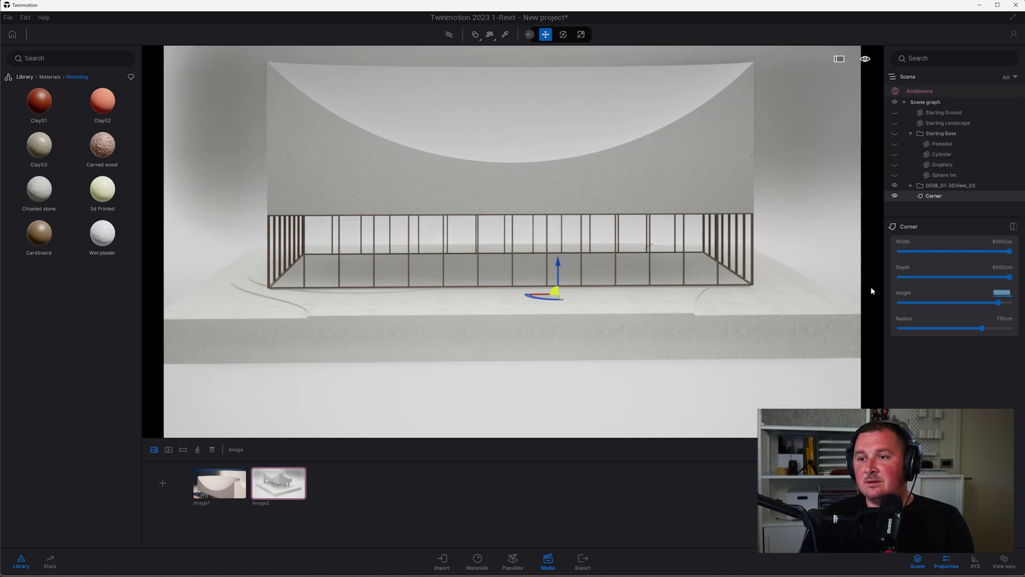
Frame the building's long side centred and head-on, and save this view as a new image
{"action": "middle_click_drag", "start_coordinate": [570, 304], "coordinate": [567, 326]}
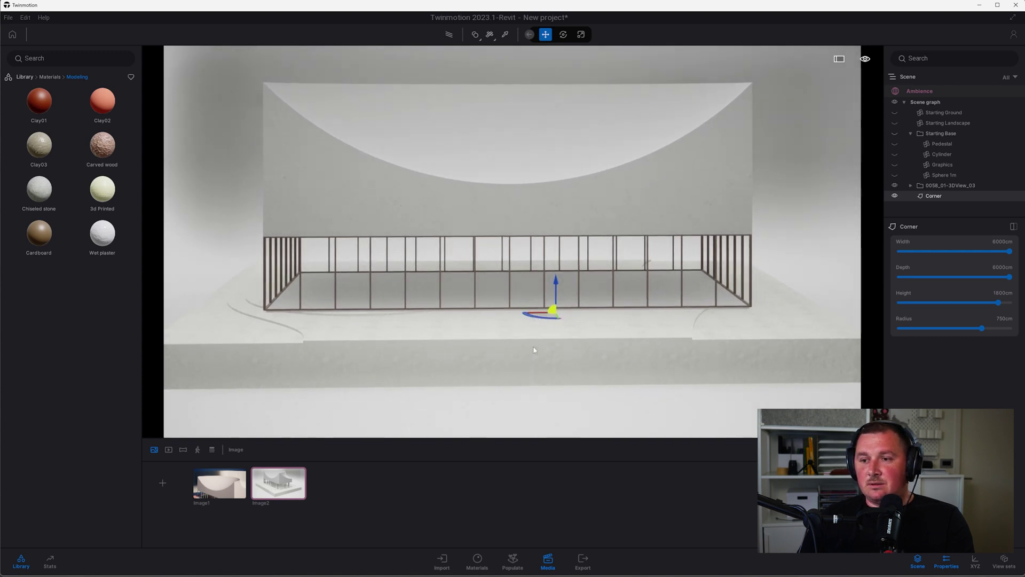
{"action": "middle_click_drag", "start_coordinate": [528, 399], "coordinate": [518, 367], "text": "shift"}
{"action": "right_click_drag", "start_coordinate": [530, 402], "coordinate": [529, 365]}
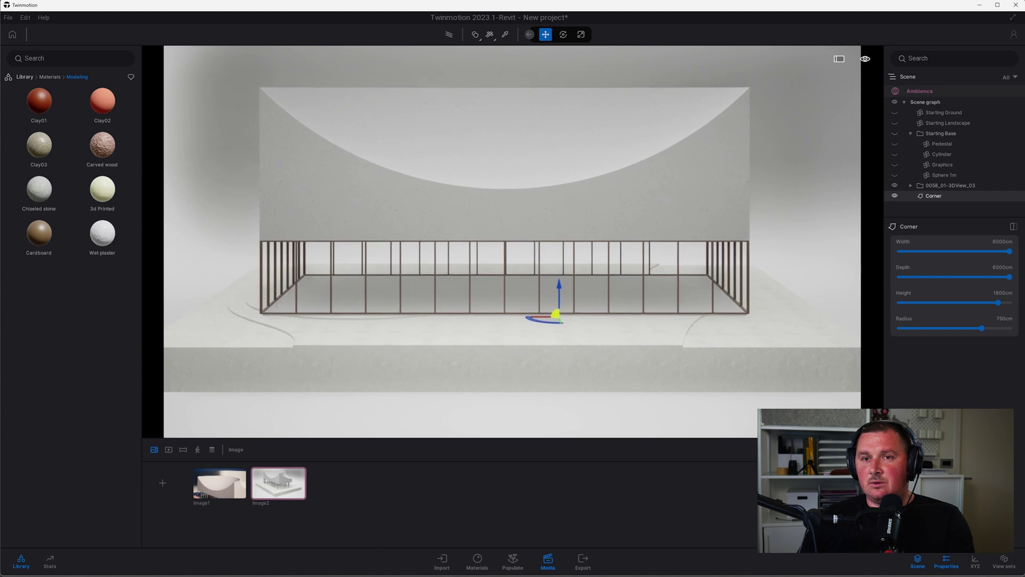
{"action": "left_click", "coordinate": [164, 488]}
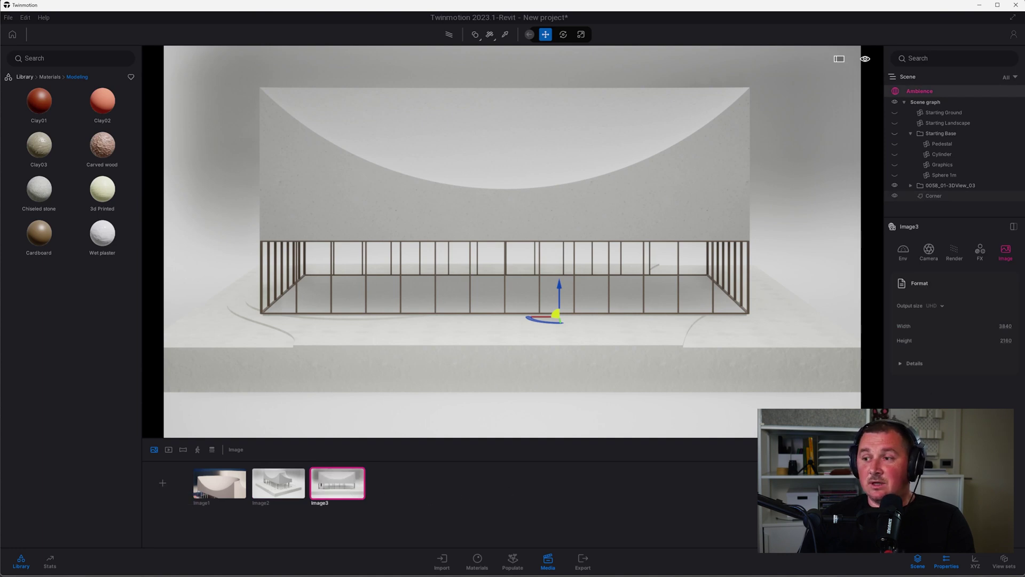
Set the export refinement to Off and choose Image3 as the only image to export
{"action": "left_click", "coordinate": [583, 559]}
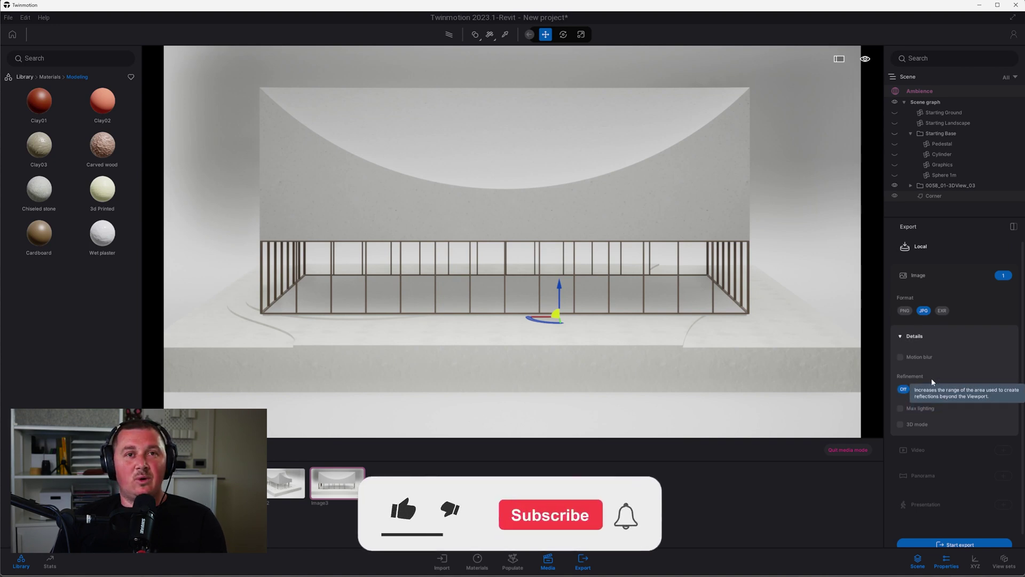
{"action": "left_click", "coordinate": [903, 389]}
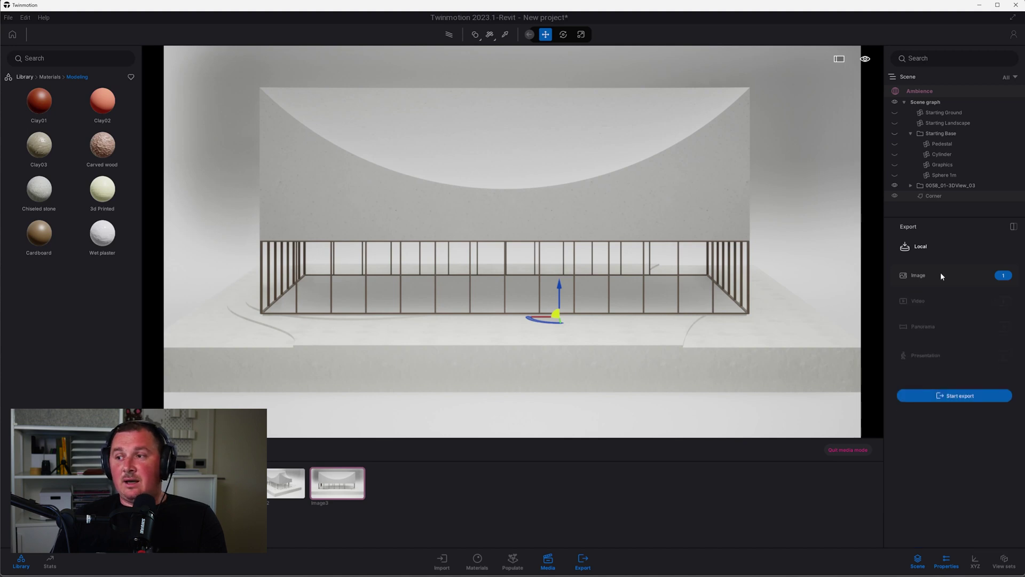
{"action": "left_click", "coordinate": [1003, 275]}
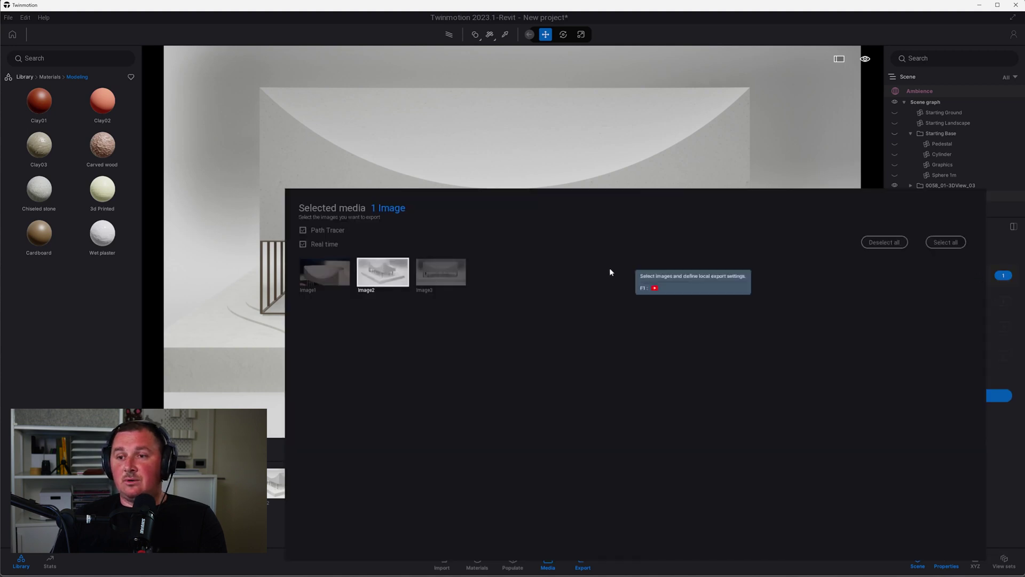
{"action": "left_click", "coordinate": [371, 280]}
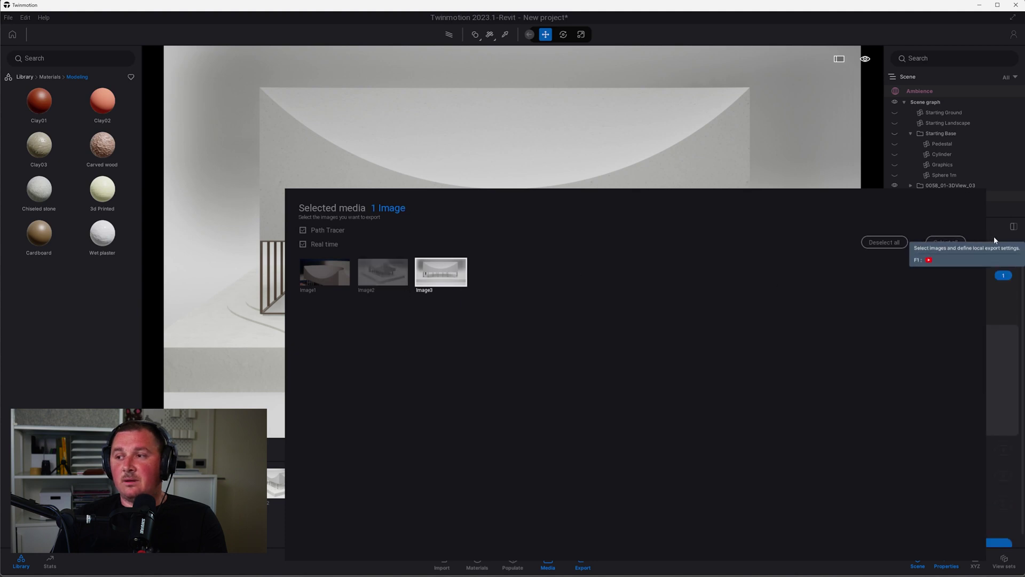
Export Image3 as JPG and view the exported renders, moving from Image2 to Image3 in the image viewer
{"action": "left_click", "coordinate": [995, 535]}
{"action": "left_click", "coordinate": [991, 542]}
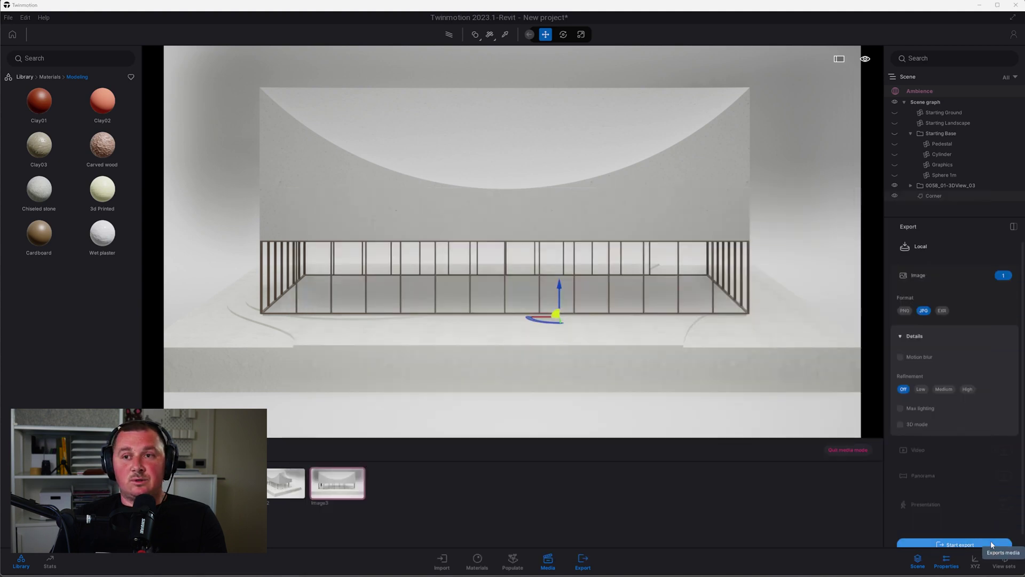
{"action": "left_click", "coordinate": [990, 543]}
{"action": "left_click", "coordinate": [409, 362]}
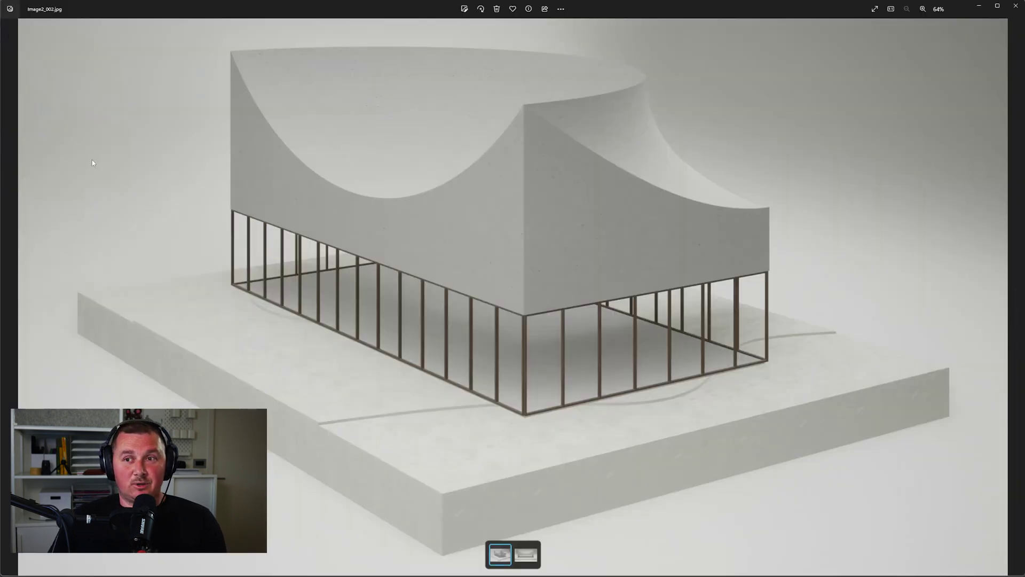
{"action": "key", "text": "Right"}
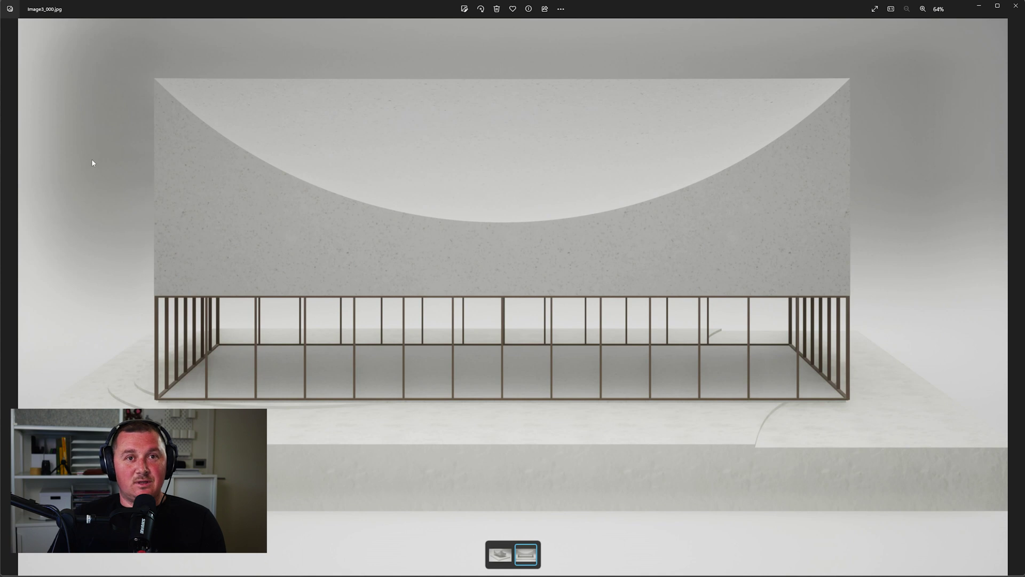